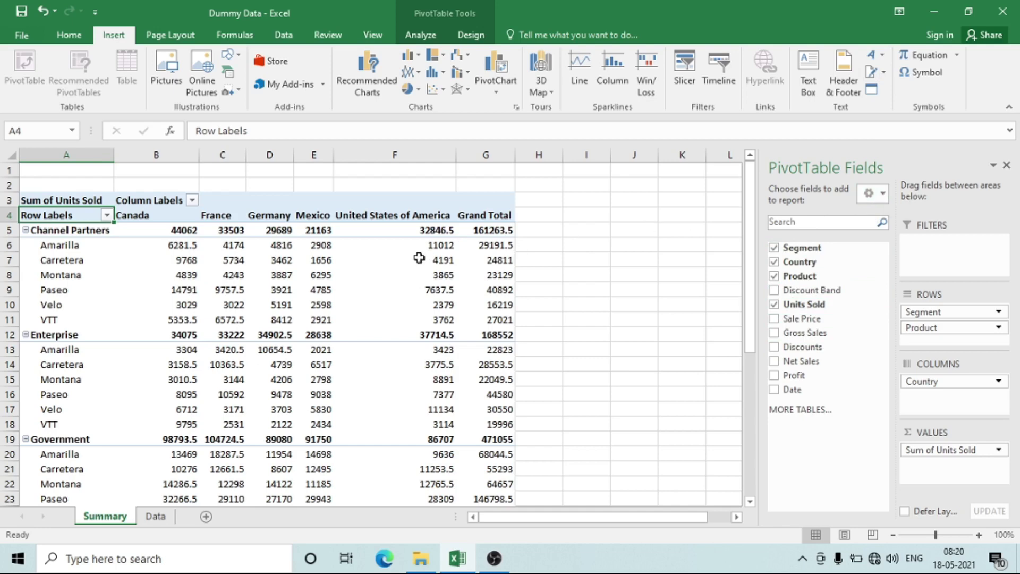
# Step: Examine the PivotTable's product rows and its refresh and data source options
pyautogui.moveTo(419, 258)
pyautogui.press('Down')
pyautogui.press('Right')
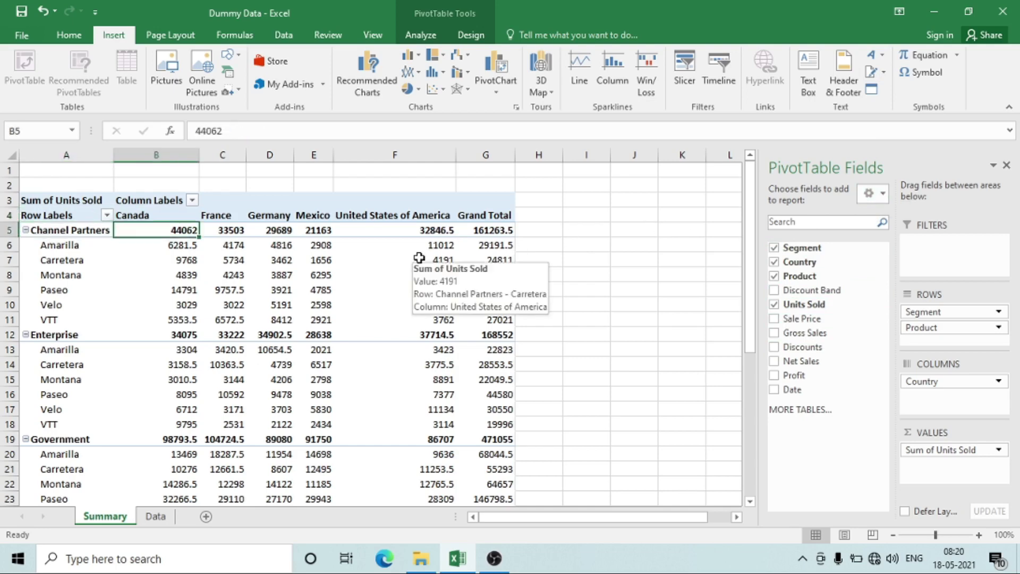
pyautogui.click(444, 40)
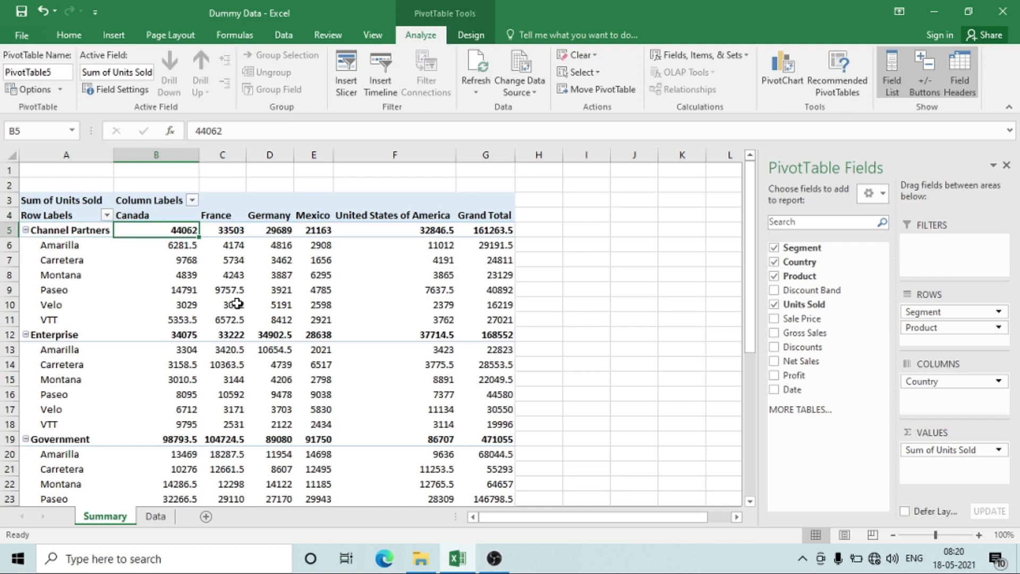
pyautogui.press('Down')
pyautogui.moveTo(237, 304)
pyautogui.press('Left')
pyautogui.press('Down')
pyautogui.press('Down')
pyautogui.press('Down')
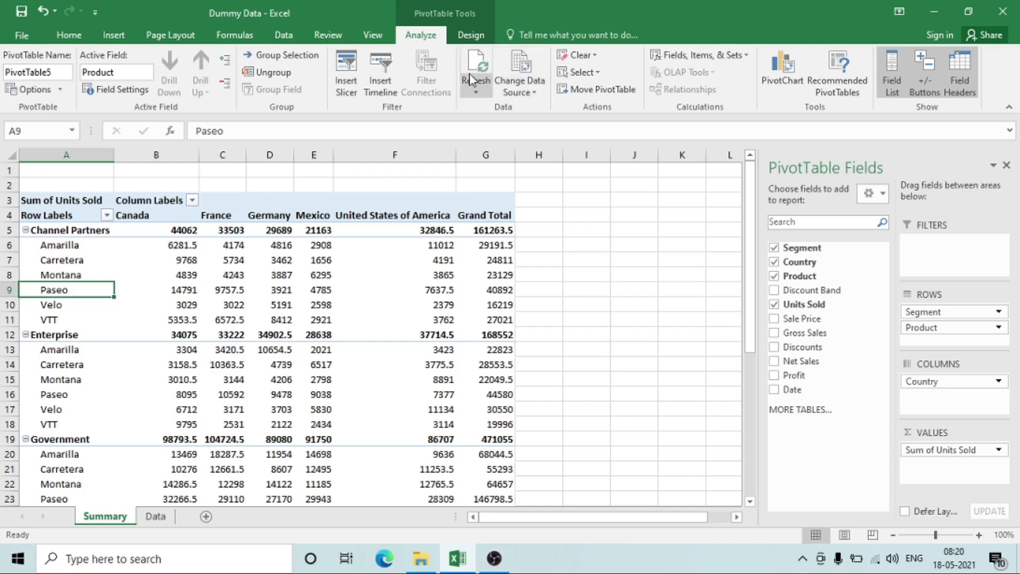
pyautogui.click(474, 91)
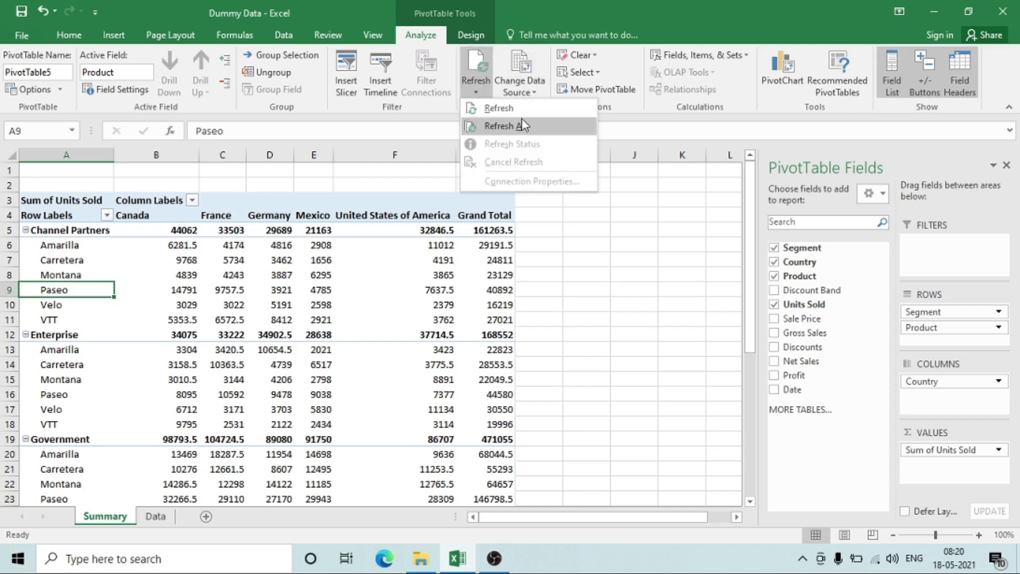
pyautogui.click(536, 85)
pyautogui.click(535, 85)
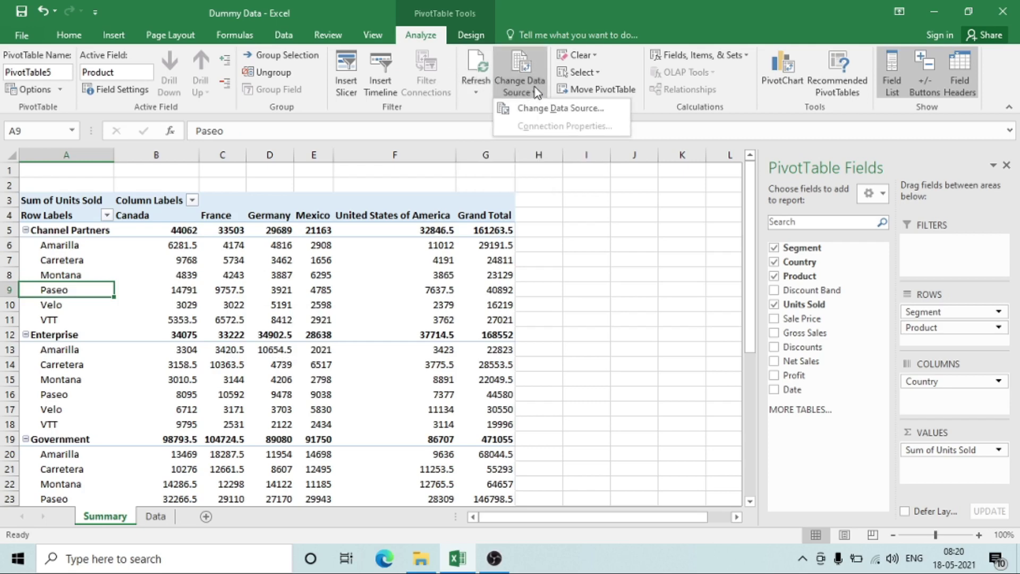
pyautogui.click(258, 248)
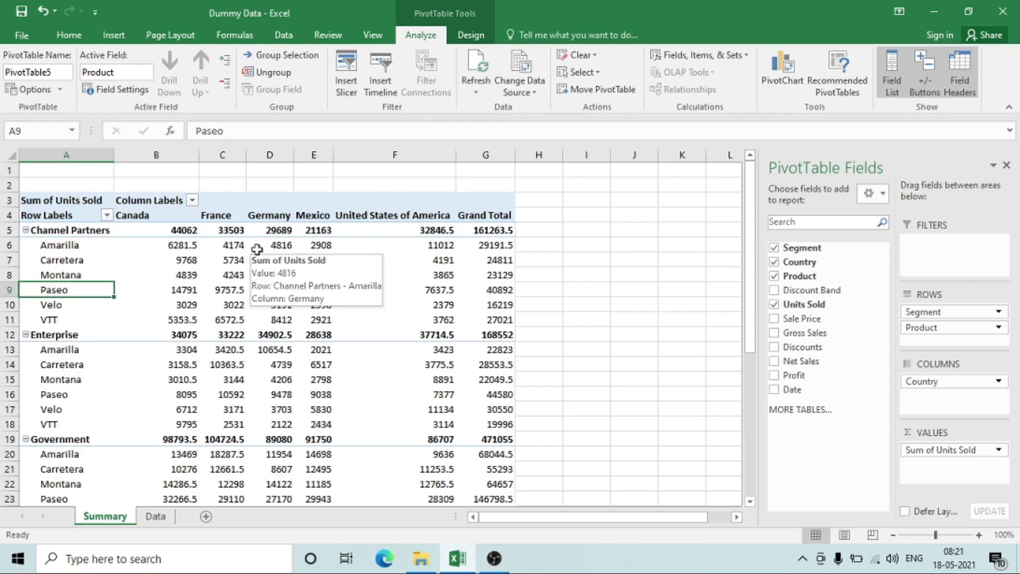
# Step: Clear the contents of the last record, row 701, in the Data sheet's table
pyautogui.hotkey('ctrl', 'pagedown')
pyautogui.press('Down')
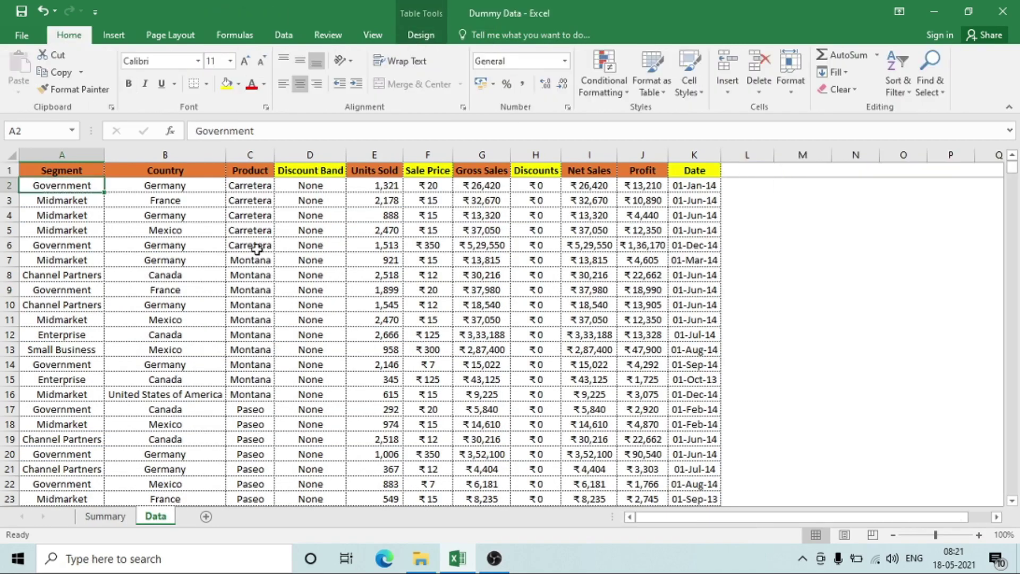
pyautogui.hotkey('ctrl', 'Down')
pyautogui.press('Down')
pyautogui.press('Up')
pyautogui.press('Up')
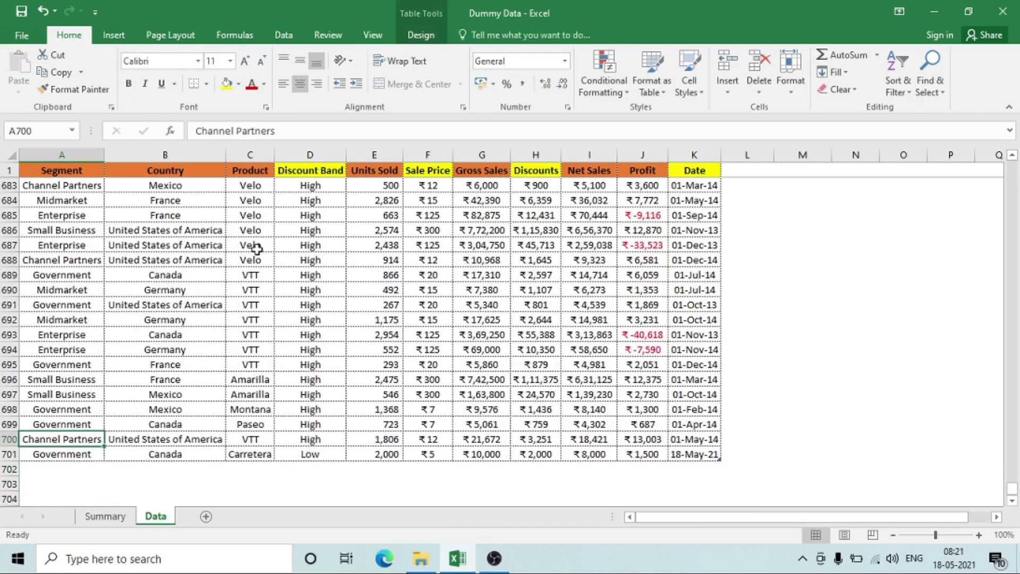
pyautogui.press('Down')
pyautogui.hotkey('ctrl', 'shift', 'Right')
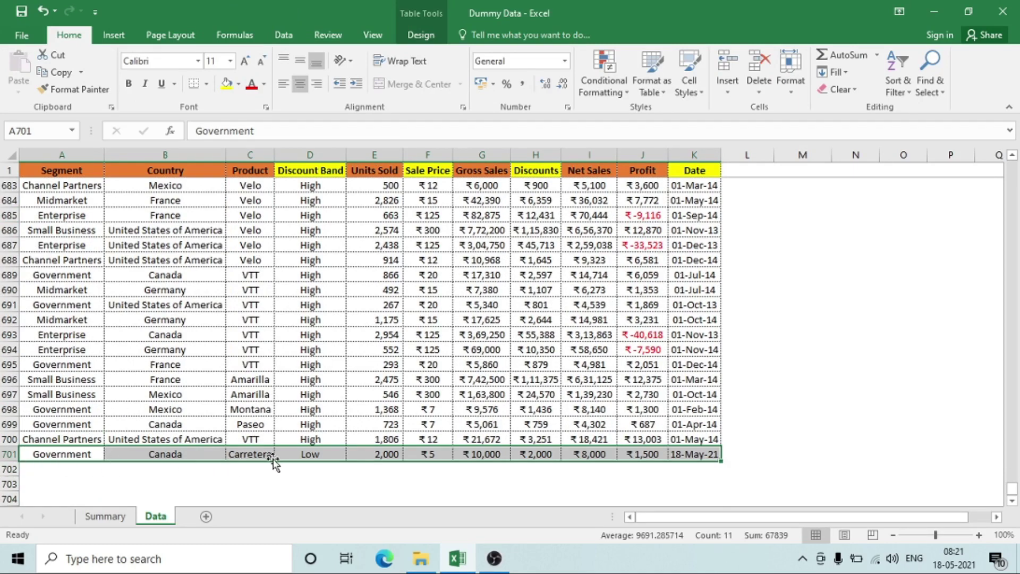
pyautogui.press('Delete')
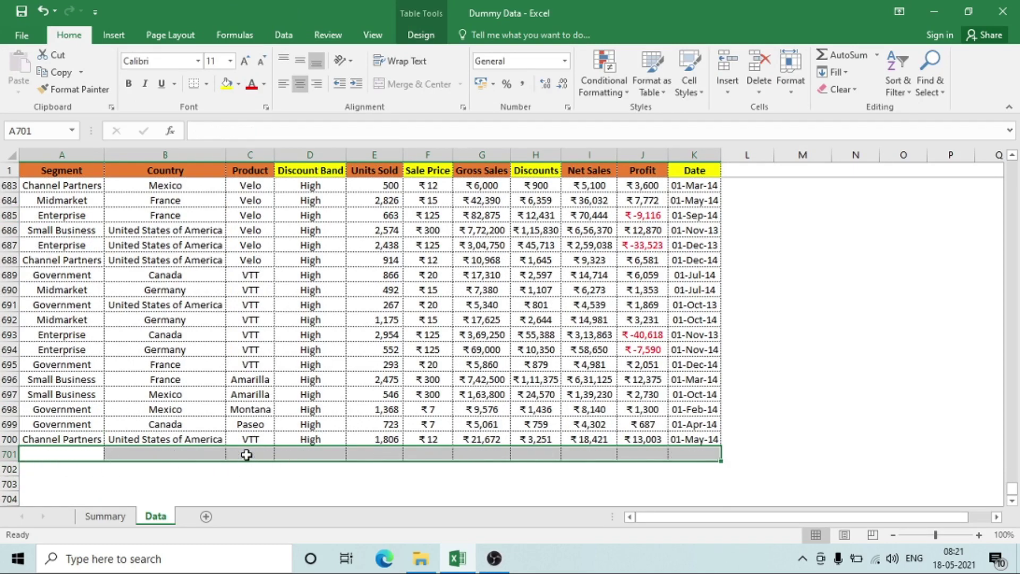
# Step: Refresh the Summary sheet's PivotTable with Canada's Government Carretera value selected
pyautogui.click(105, 516)
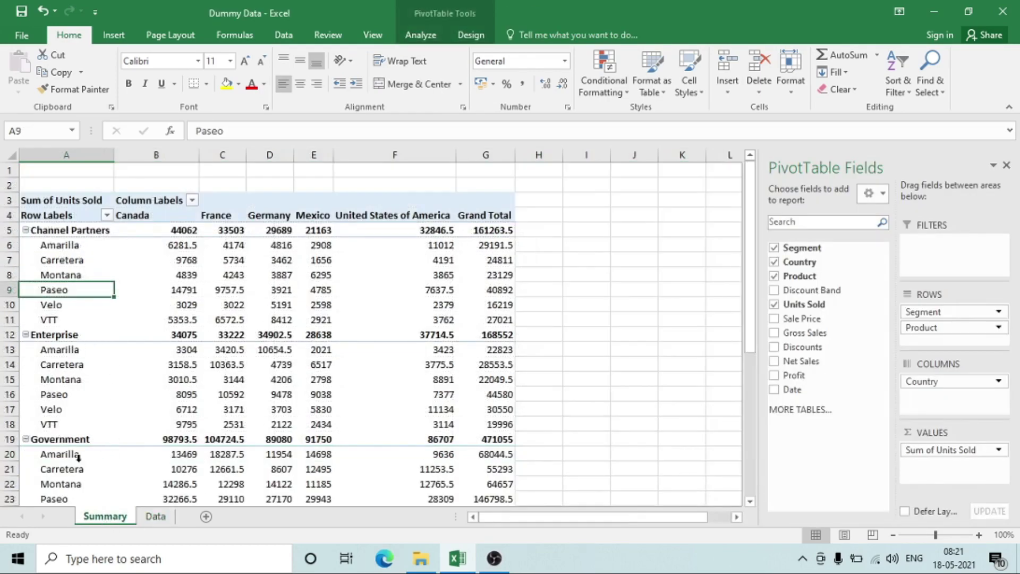
pyautogui.click(192, 467)
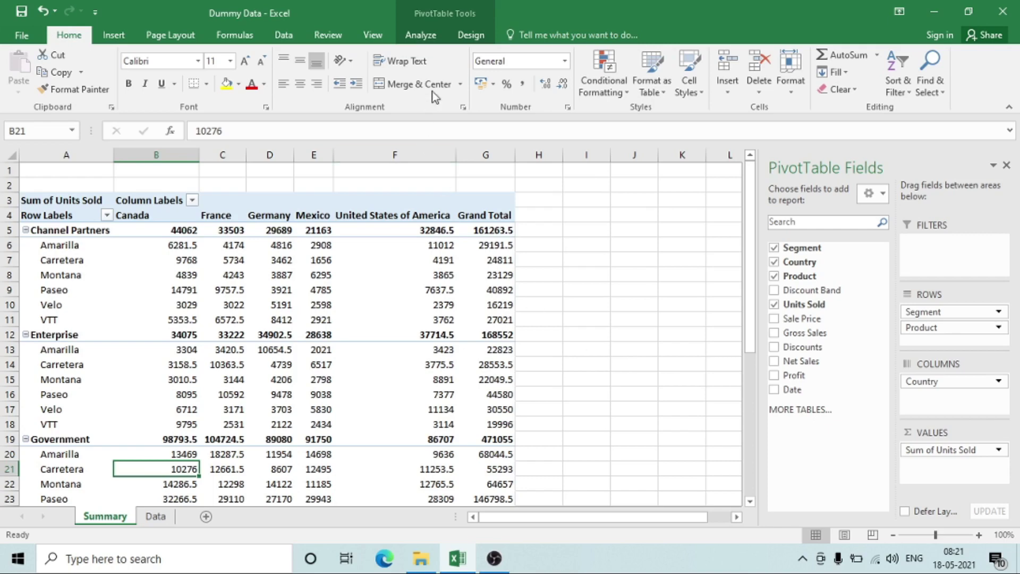
pyautogui.click(418, 30)
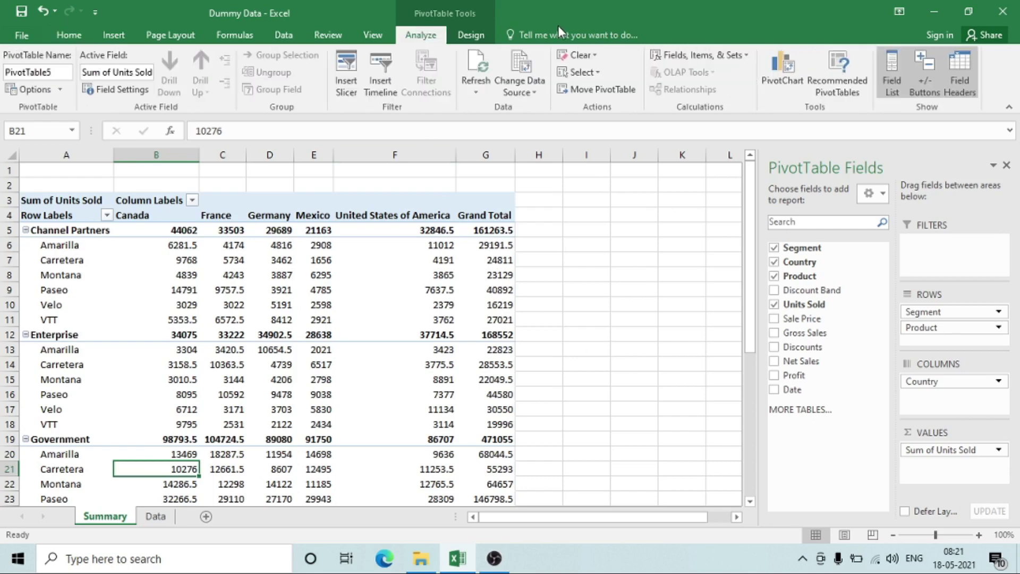
pyautogui.moveTo(207, 368)
pyautogui.moveTo(335, 430)
pyautogui.click(490, 78)
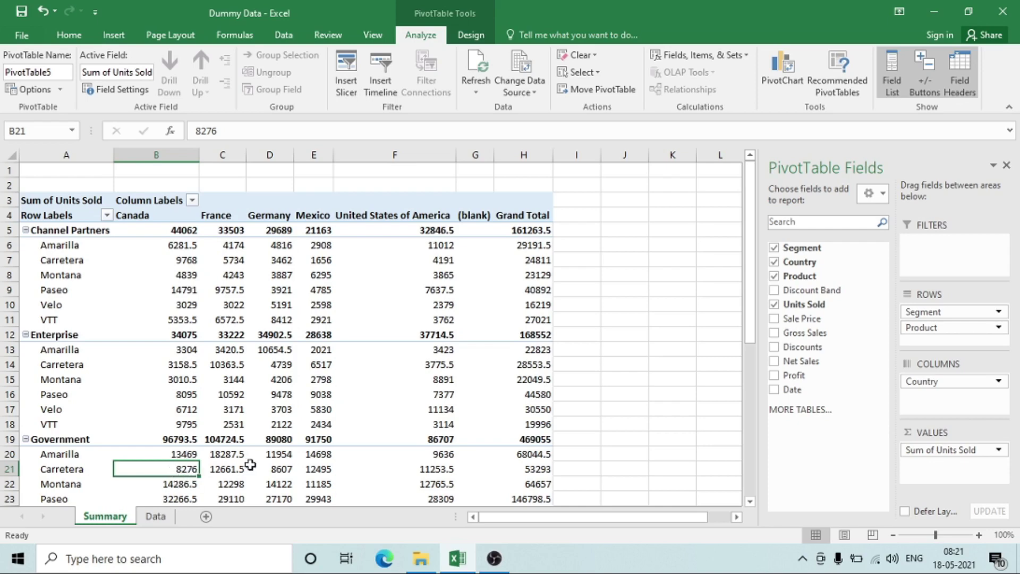
# Step: Undo the PivotTable refresh and run it again
pyautogui.hotkey('ctrl', 'z')
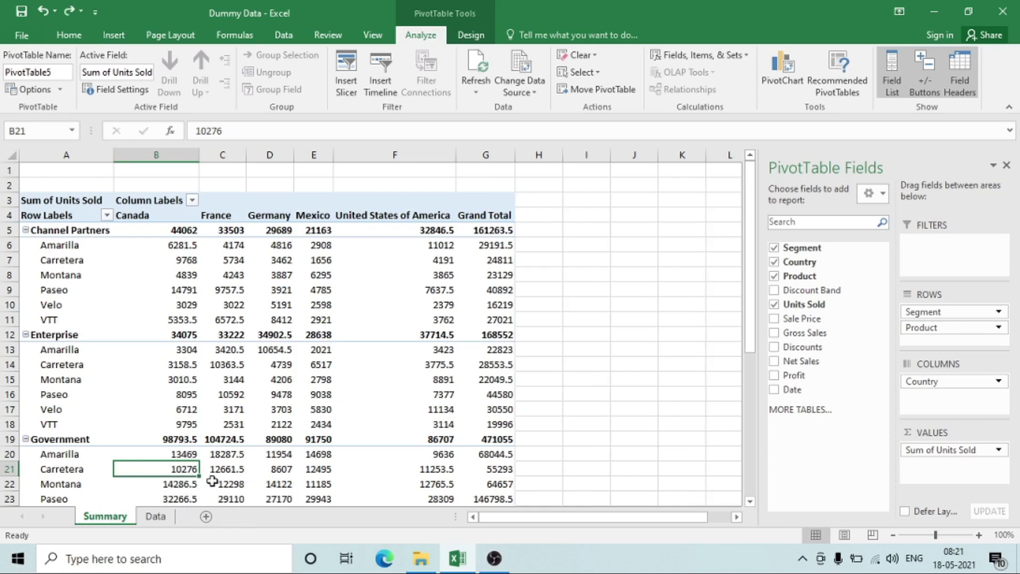
pyautogui.click(477, 65)
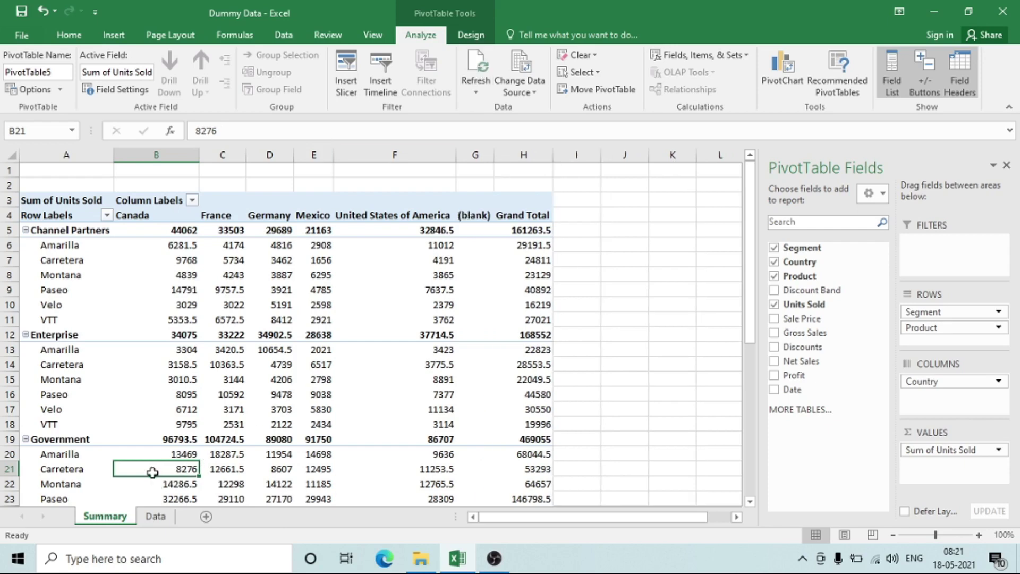
# Step: Examine the refreshed PivotTable and its Refresh, Refresh All and Change Data Source options
pyautogui.moveTo(346, 454)
pyautogui.click(477, 93)
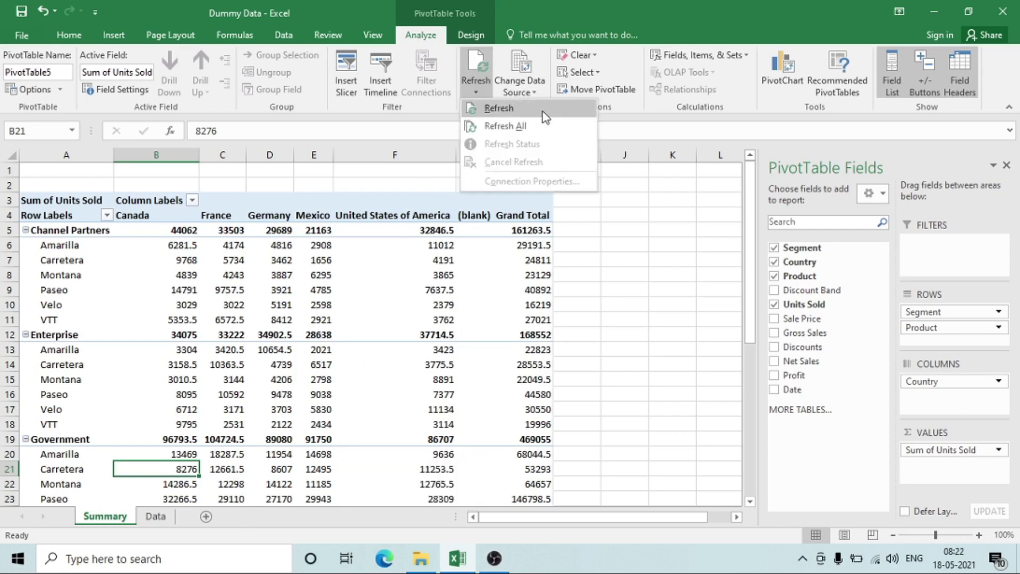
pyautogui.click(260, 317)
pyautogui.click(300, 315)
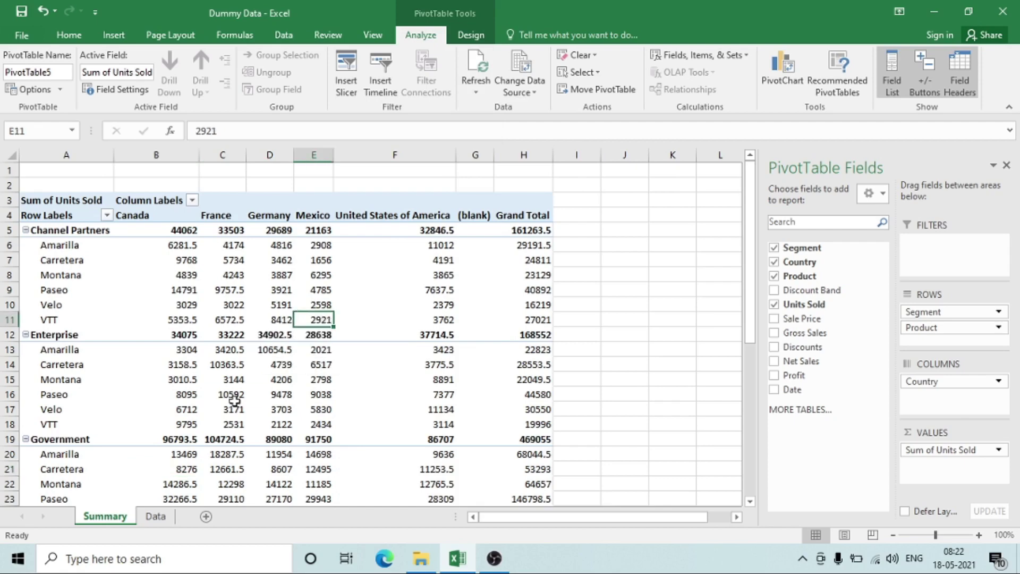
pyautogui.moveTo(234, 401)
pyautogui.click(569, 274)
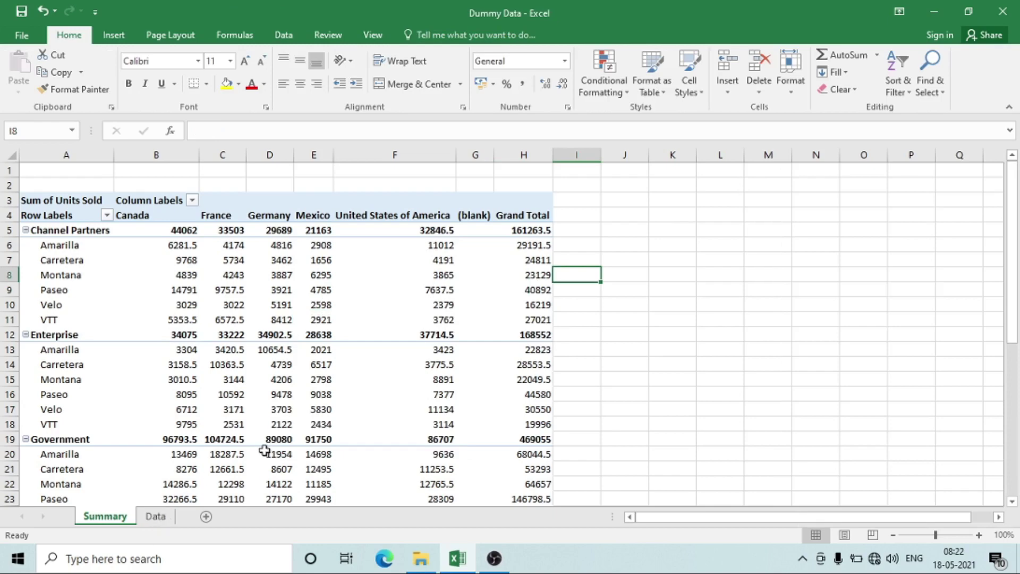
pyautogui.moveTo(264, 451)
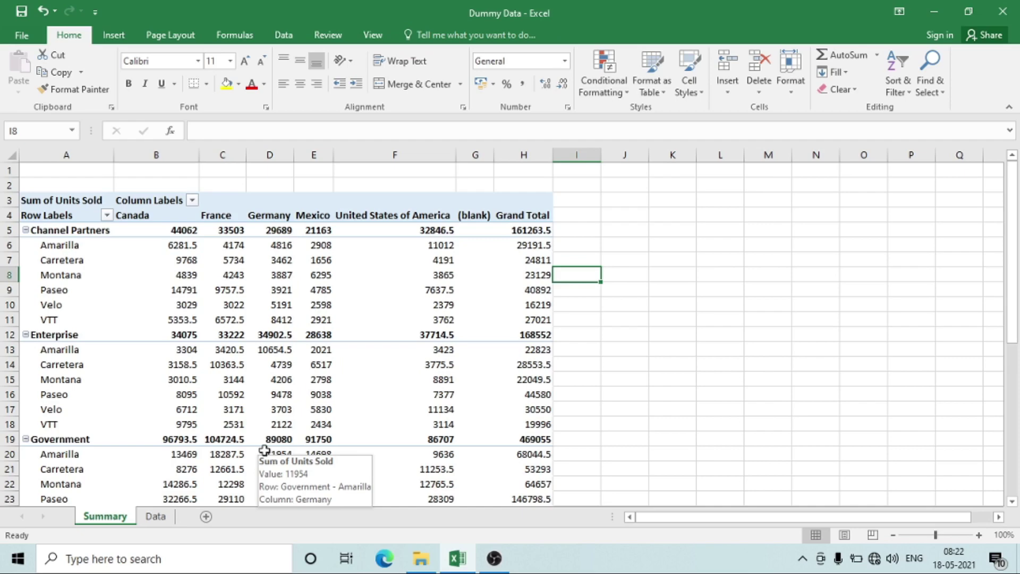
pyautogui.press('Left')
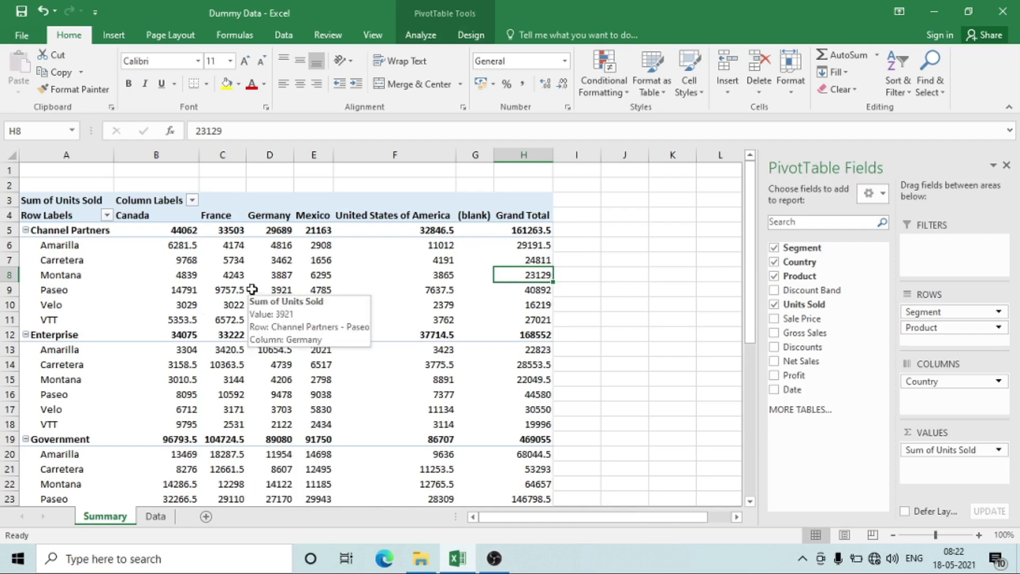
pyautogui.click(426, 36)
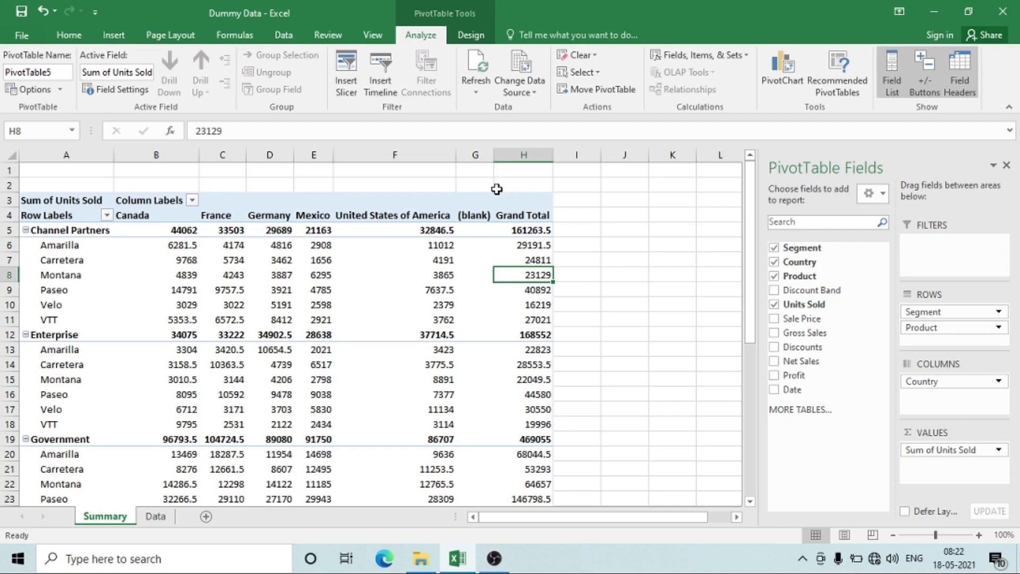
pyautogui.click(475, 93)
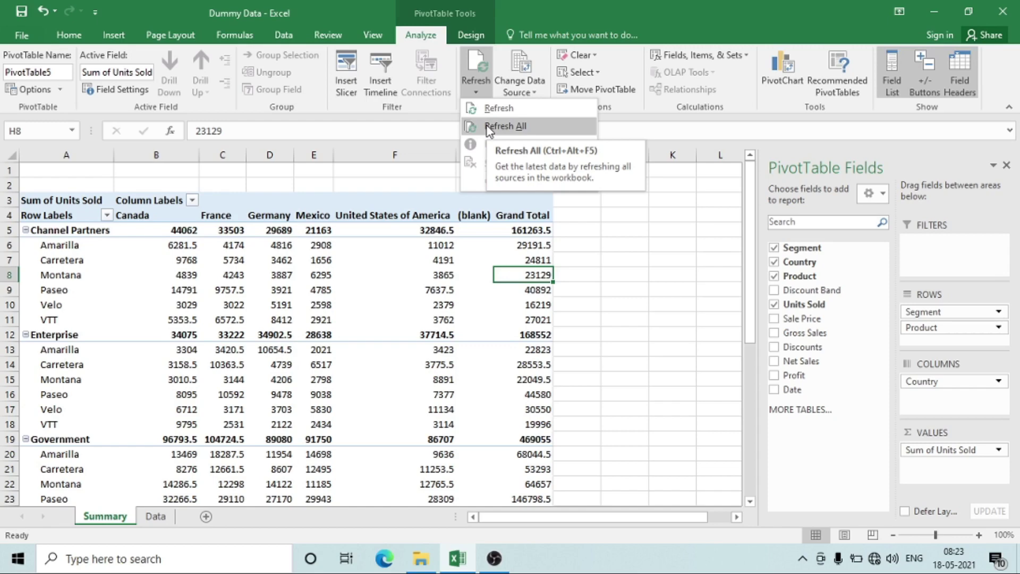
pyautogui.click(374, 241)
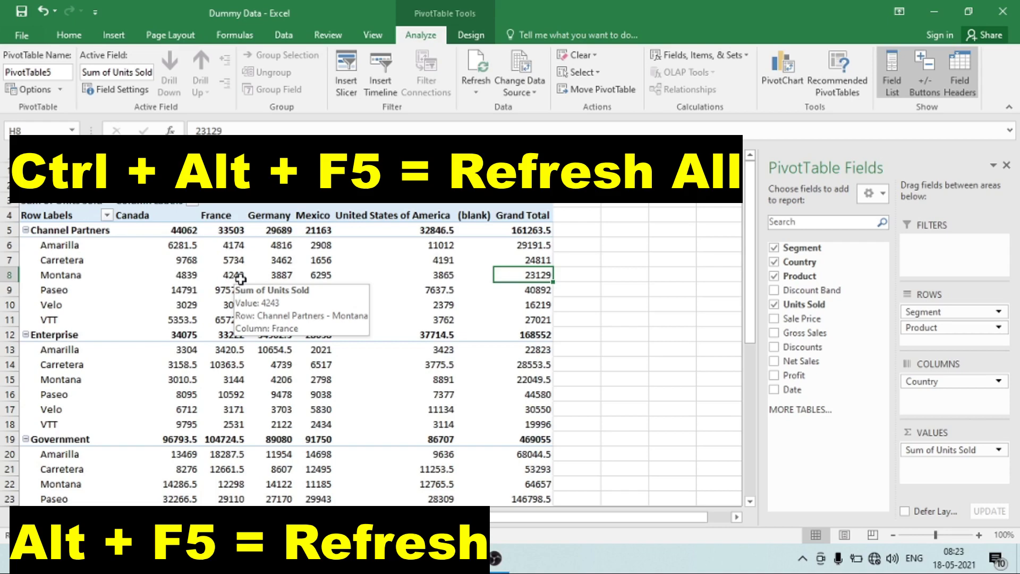
pyautogui.press('Left')
pyautogui.press('Left')
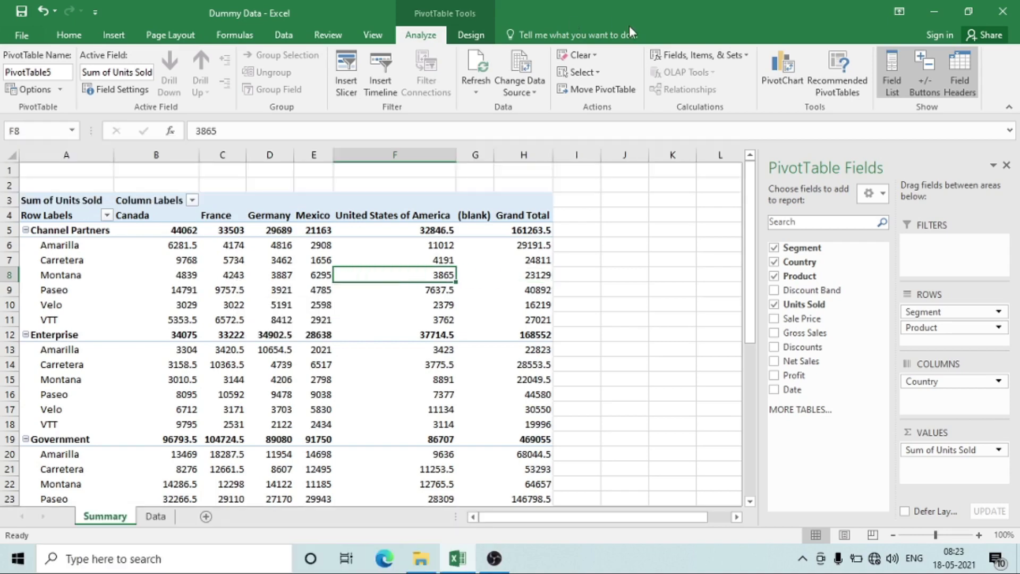
pyautogui.click(482, 93)
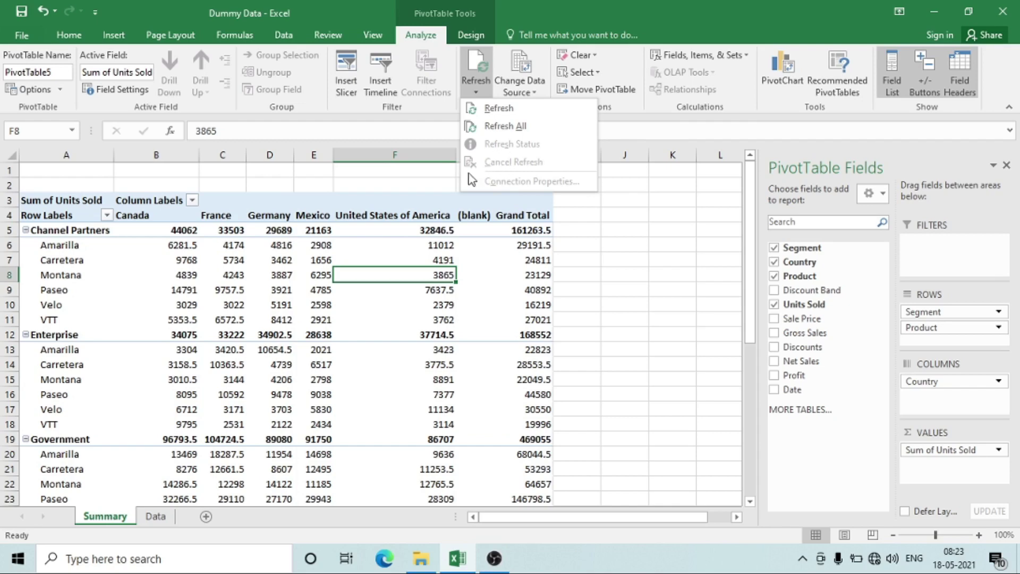
pyautogui.click(298, 304)
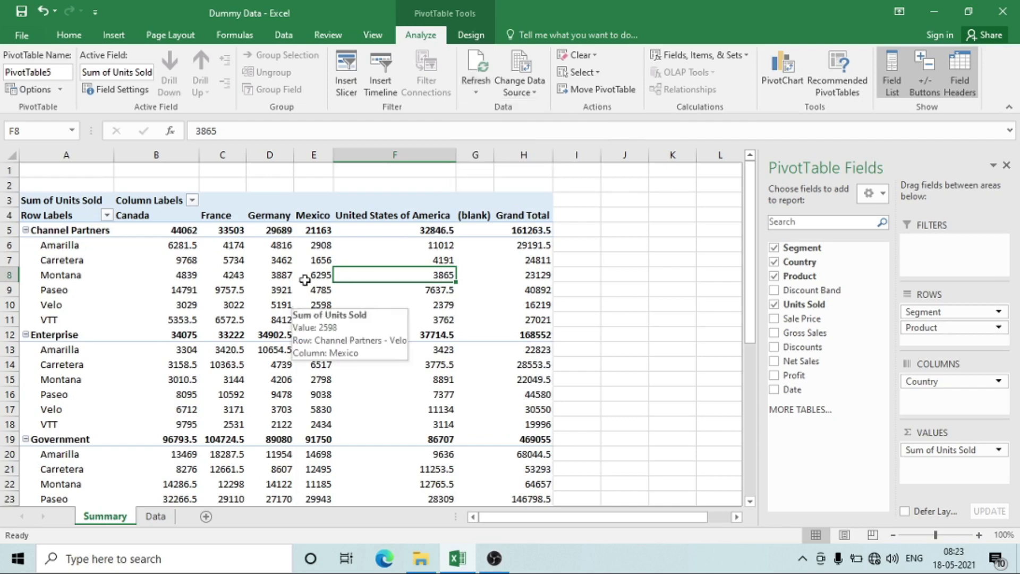
pyautogui.click(480, 77)
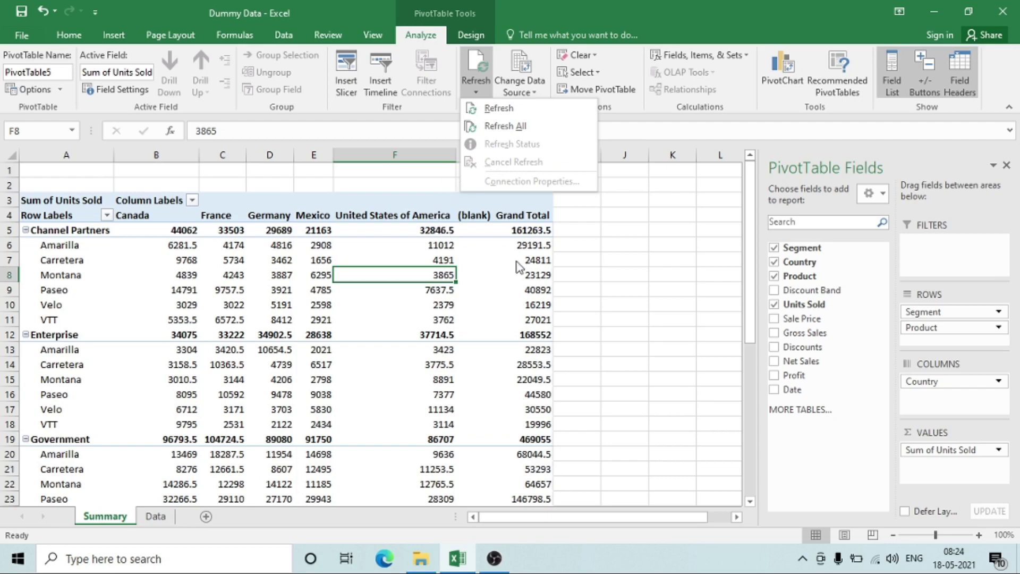
pyautogui.moveTo(517, 265)
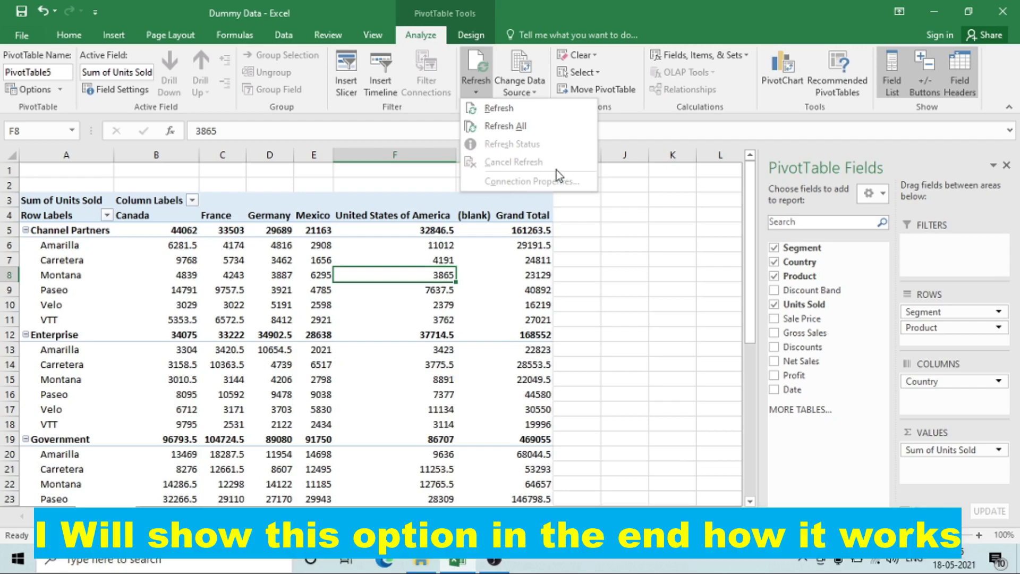
pyautogui.click(404, 316)
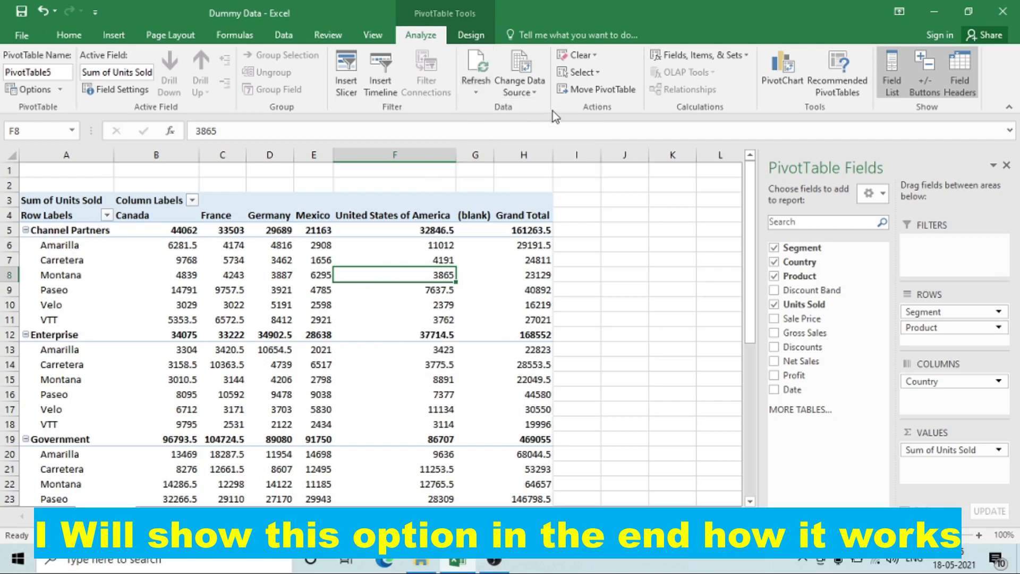
pyautogui.click(530, 91)
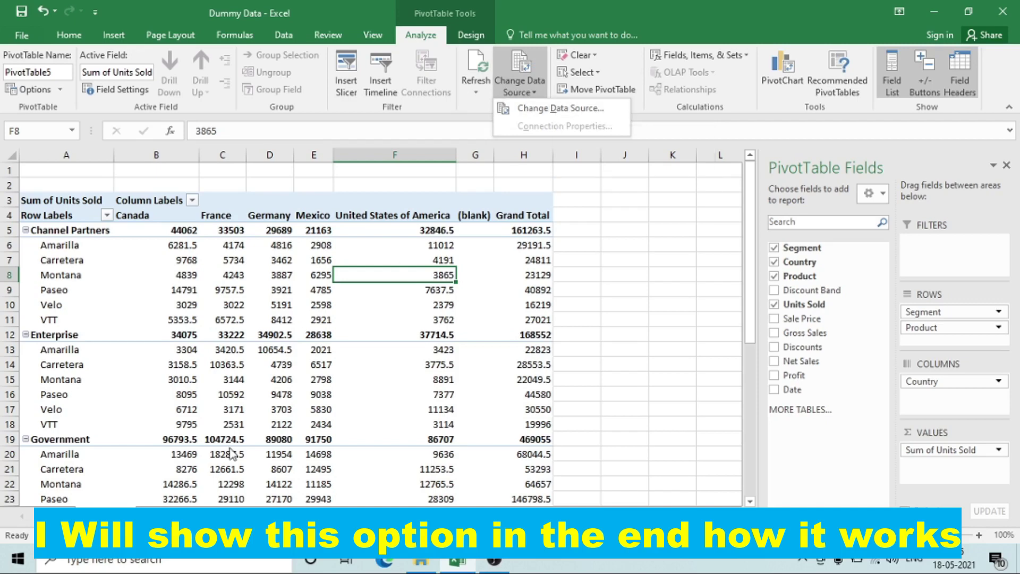
# Step: Select the Data sheet's range from the Segment header in A1 through K700, leaving out row 701
pyautogui.click(165, 516)
pyautogui.click(158, 517)
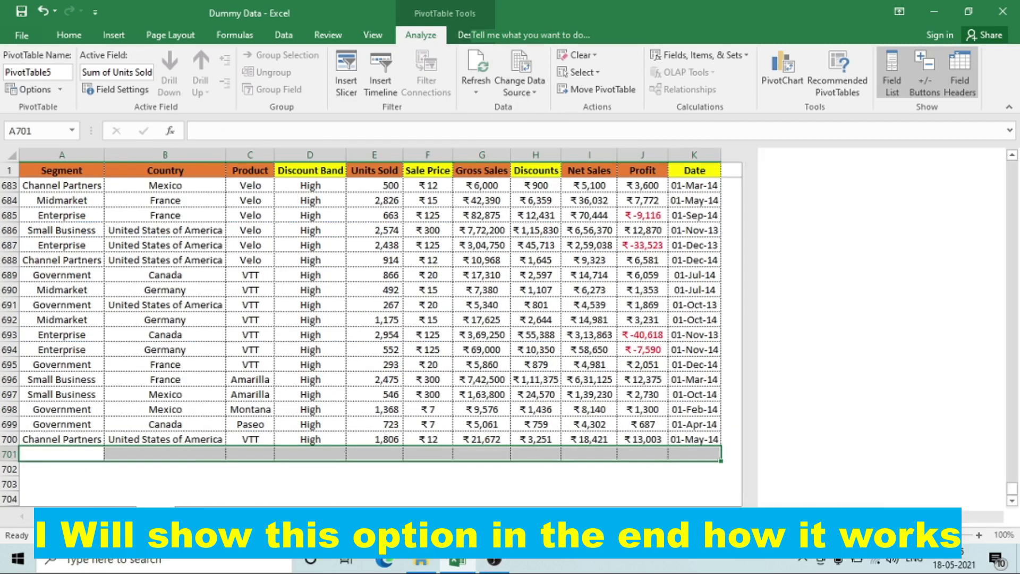
pyautogui.click(456, 241)
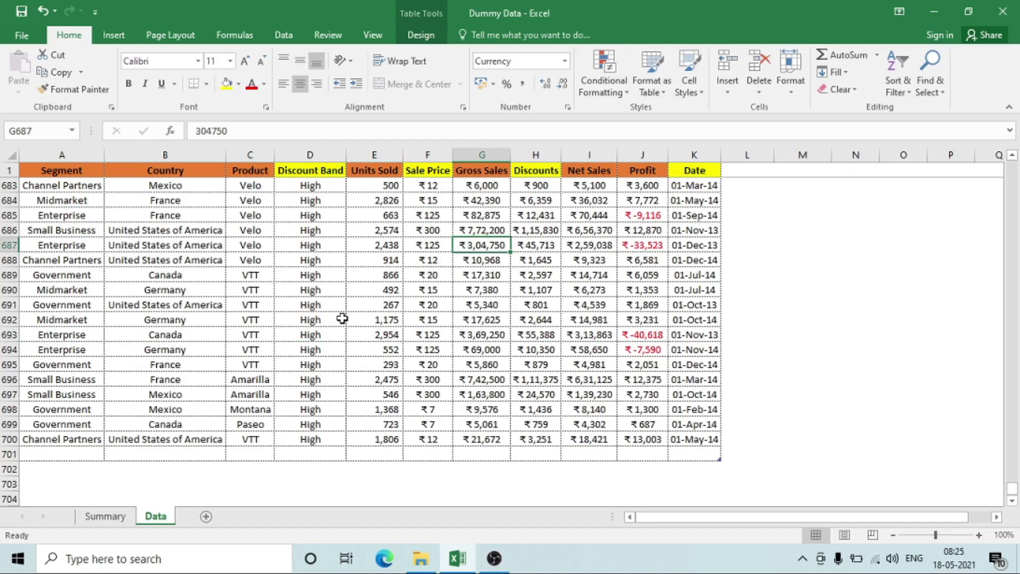
pyautogui.hotkey('ctrl', 'Up')
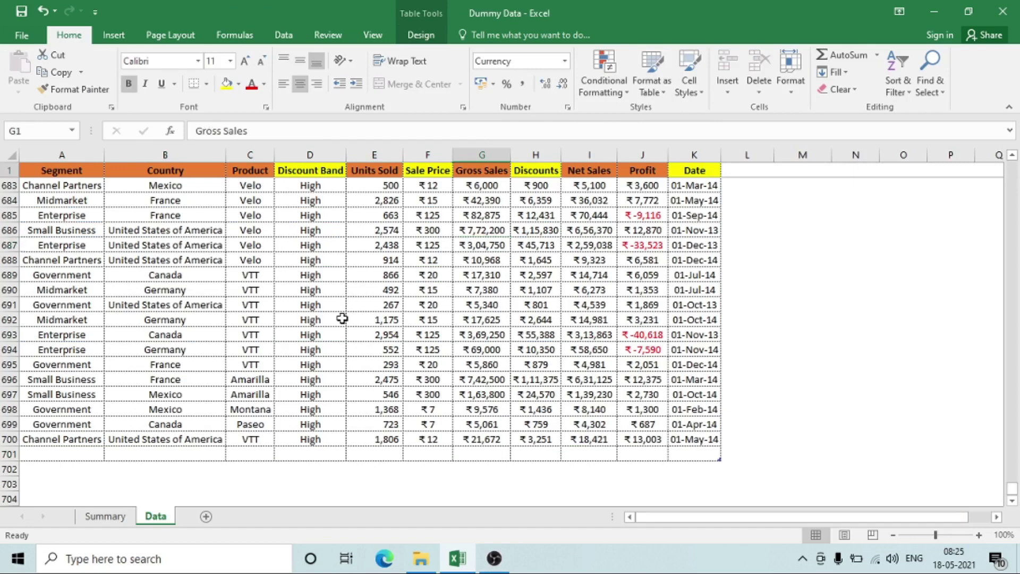
pyautogui.hotkey('ctrl', 'Left')
pyautogui.hotkey('ctrl', 'shift', 'End')
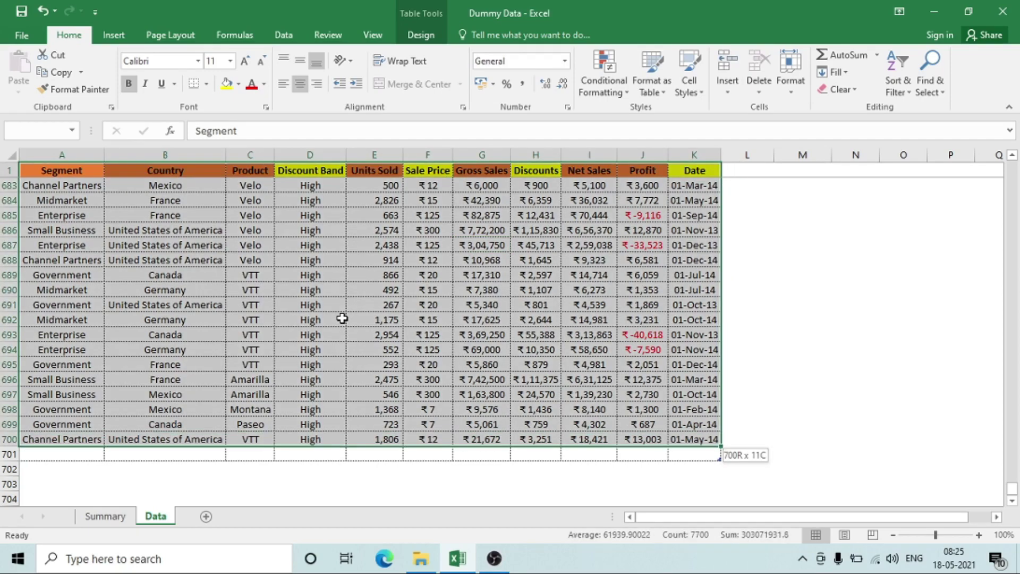
# Step: Copy the selected Data range and paste it into the Summary sheet starting at cell K1
pyautogui.hotkey('ctrl', 'c')
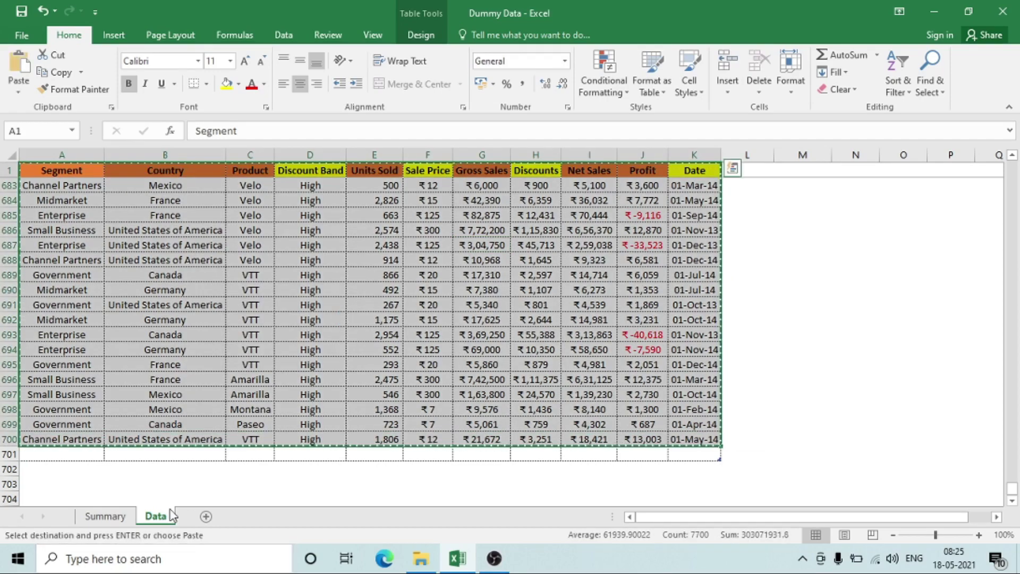
pyautogui.click(105, 516)
pyautogui.press('Up')
pyautogui.press('Up')
pyautogui.press('Up')
pyautogui.press('Up')
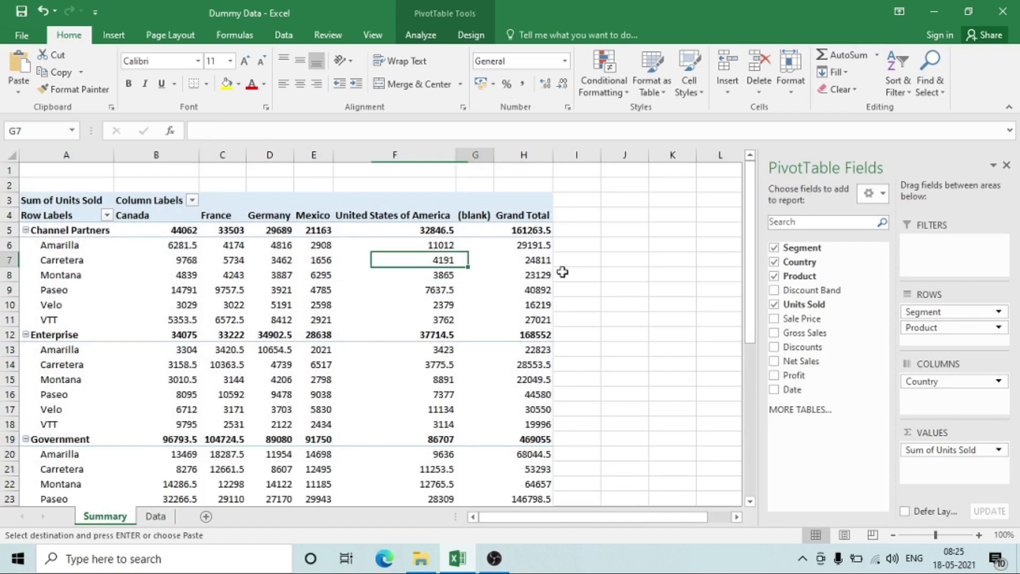
pyautogui.press('Right')
pyautogui.press('Right')
pyautogui.press('Right')
pyautogui.press('Right')
pyautogui.press('Right')
pyautogui.press('Up')
pyautogui.press('Up')
pyautogui.press('Up')
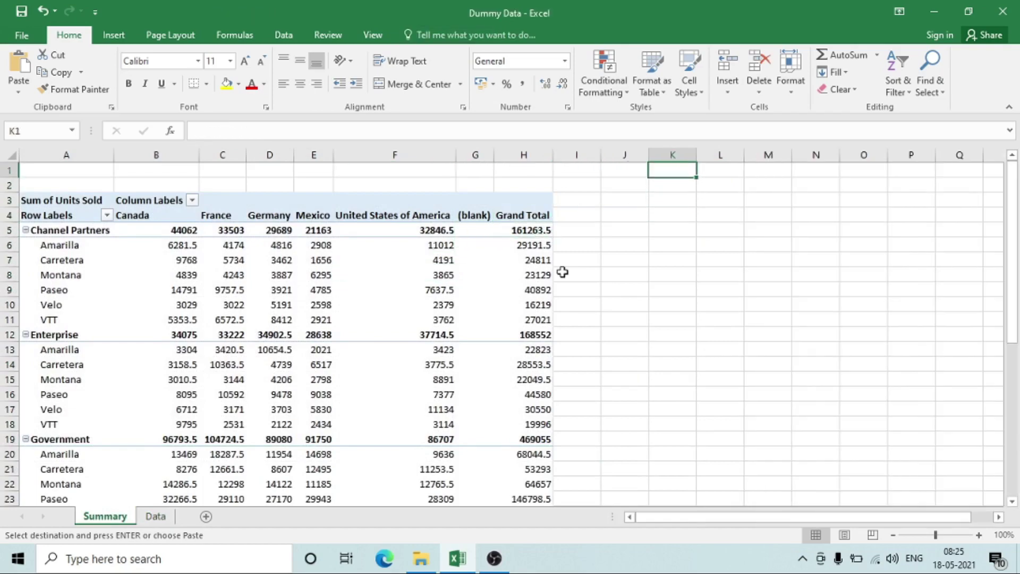
pyautogui.hotkey('ctrl', 'v')
pyautogui.press('Down')
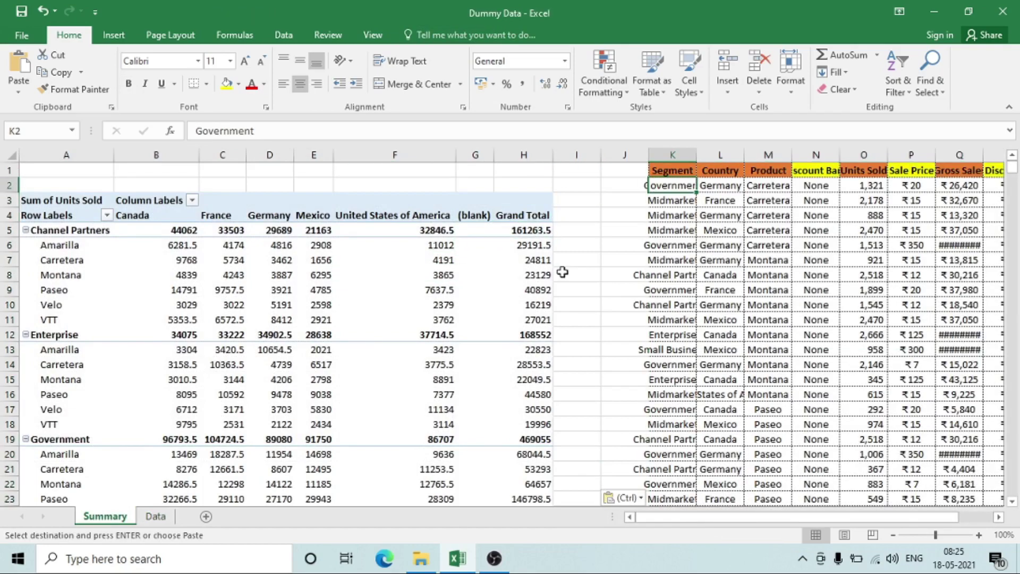
# Step: Autofit the column widths of the pasted data table on the Summary sheet
pyautogui.hotkey('ctrl', 'a')
pyautogui.press('alt')
pyautogui.press('h')
pyautogui.press('o')
pyautogui.press('i')
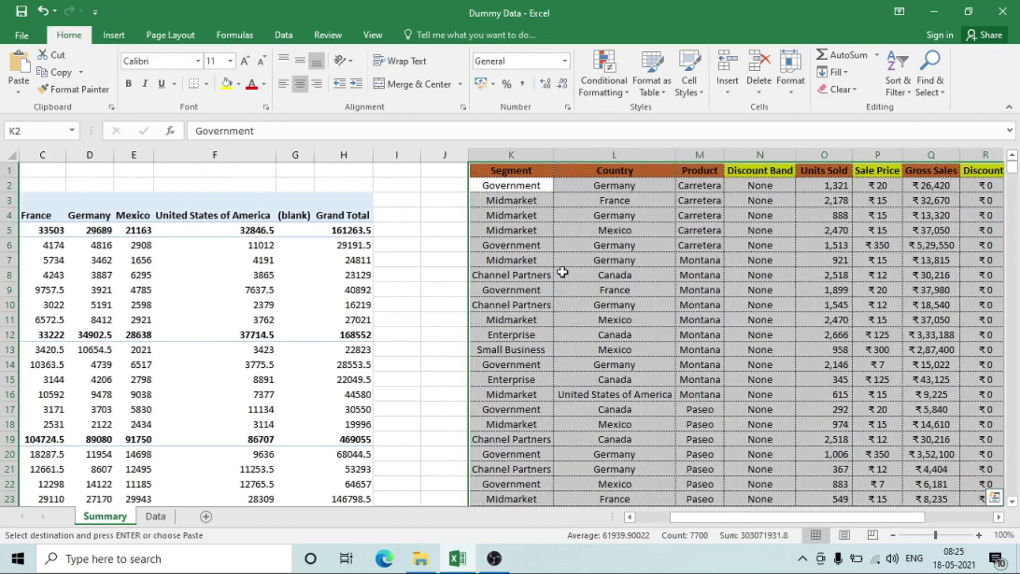
pyautogui.press('Down')
pyautogui.press('Up')
pyautogui.press('Up')
# Step: Delete the contents of the original range A1:K700 on the Data sheet, including the headers
pyautogui.hotkey('ctrl', 'pagedown')
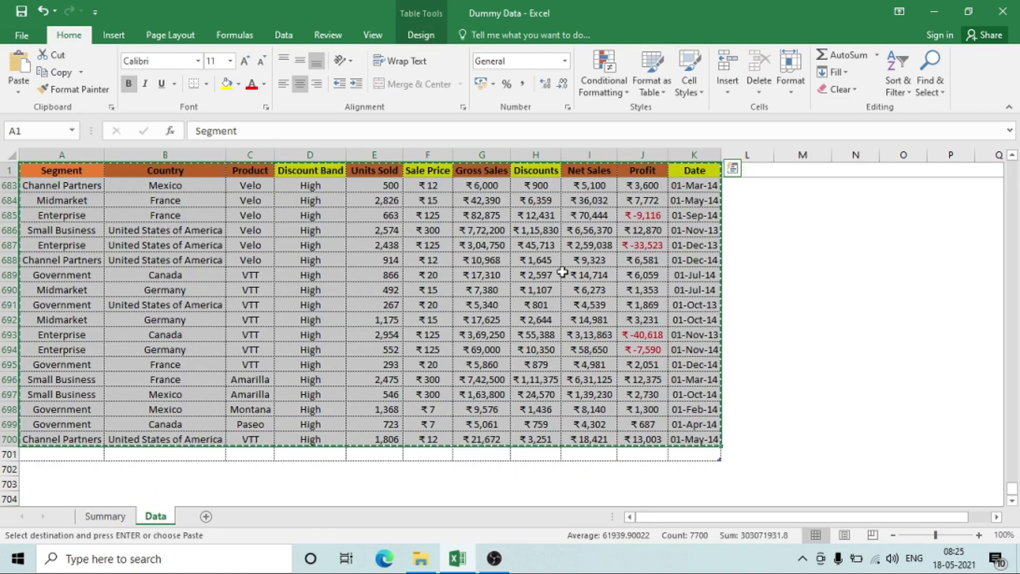
pyautogui.press('Delete')
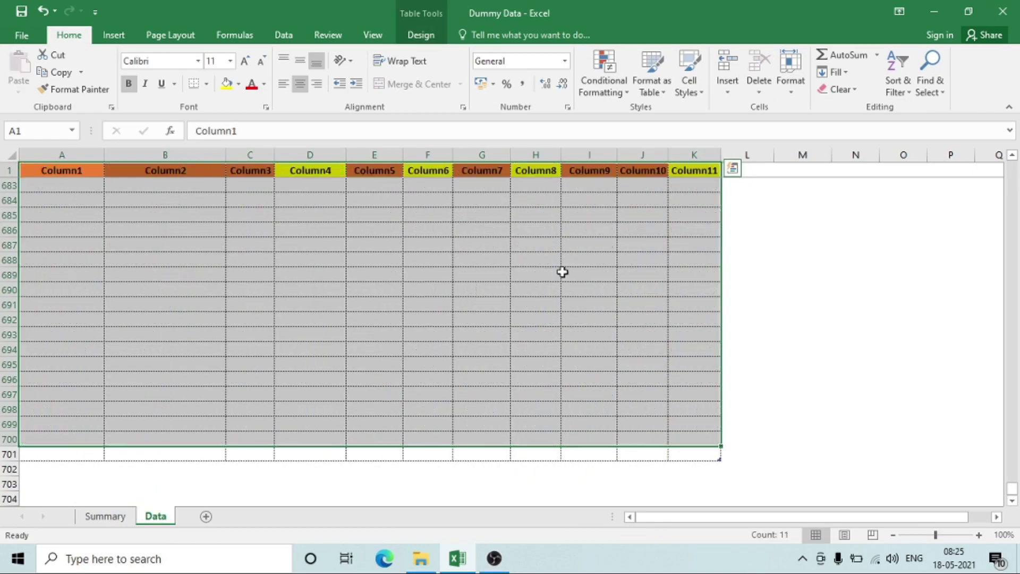
pyautogui.press('Up')
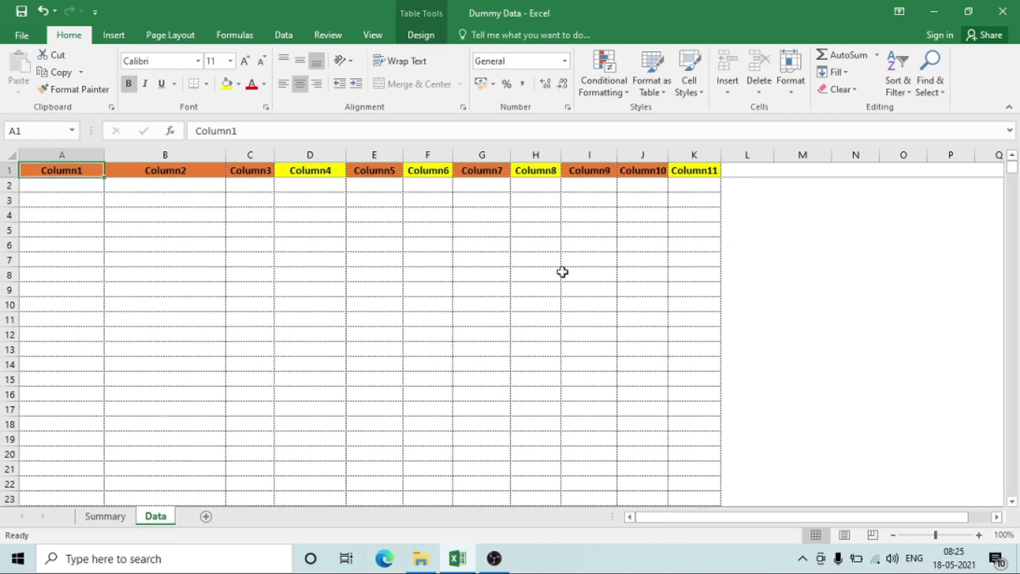
# Step: Try refreshing the Summary sheet's PivotTable against the emptied source table, and undo that refresh
pyautogui.hotkey('ctrl', 'pageup')
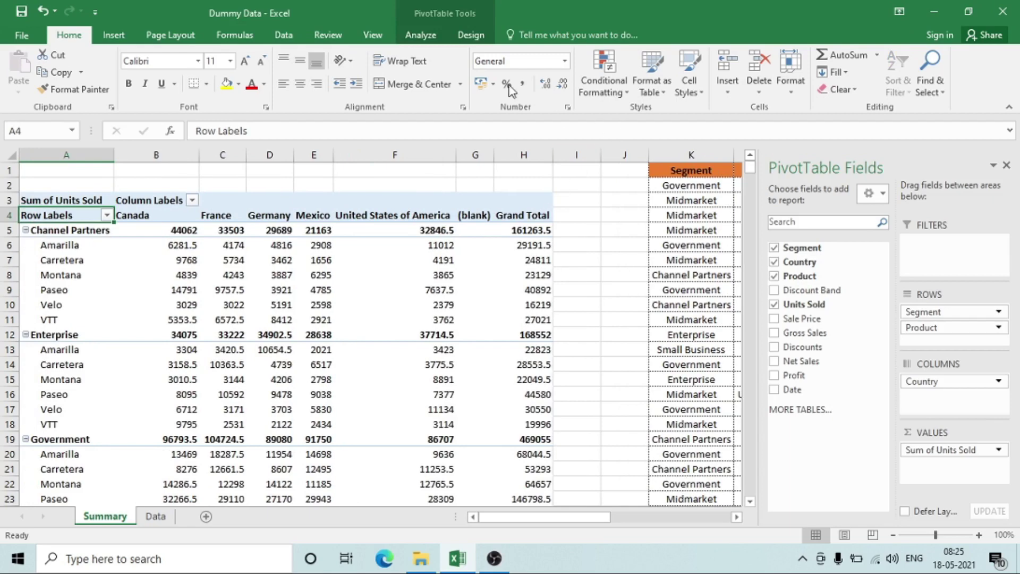
pyautogui.click(422, 35)
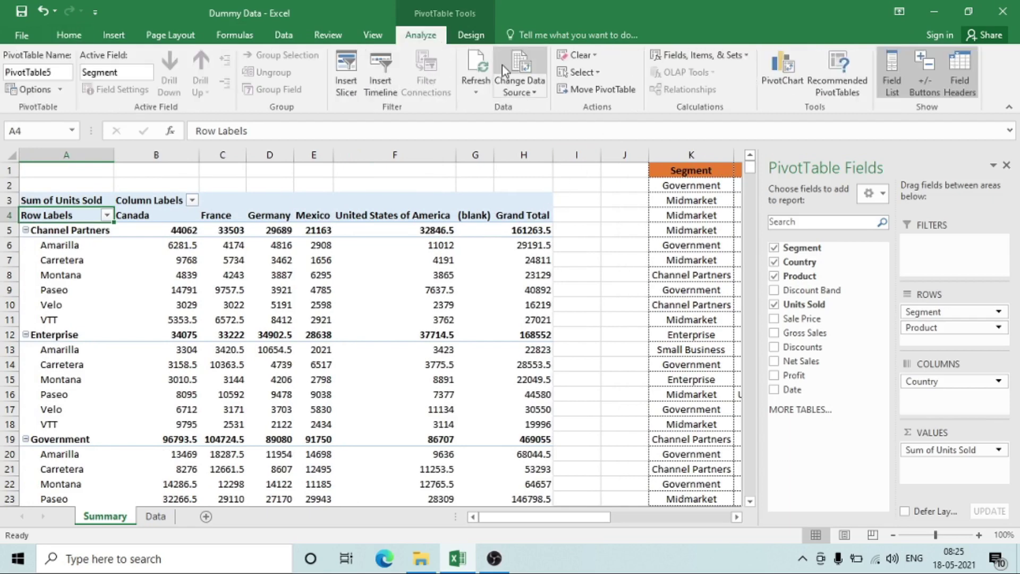
pyautogui.click(477, 66)
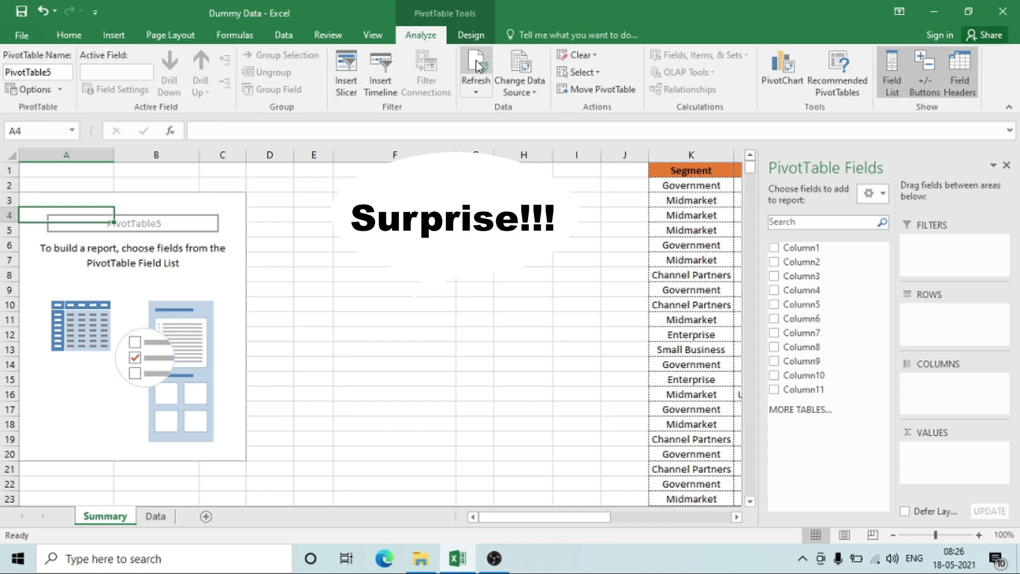
pyautogui.hotkey('ctrl', 'z')
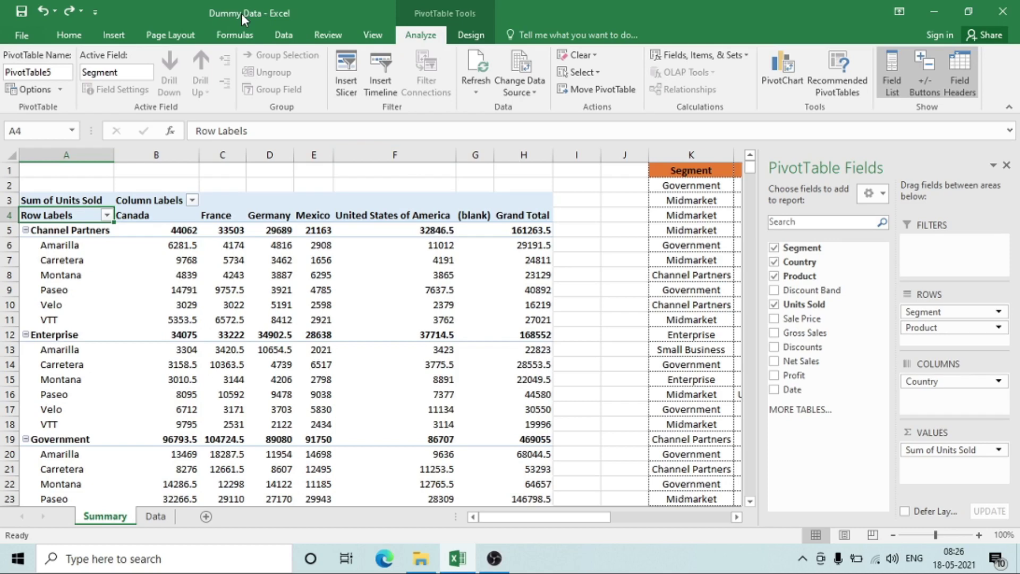
# Step: Change the PivotTable's data source to the relocated range Summary!$K$1:$U$700
pyautogui.moveTo(232, 227)
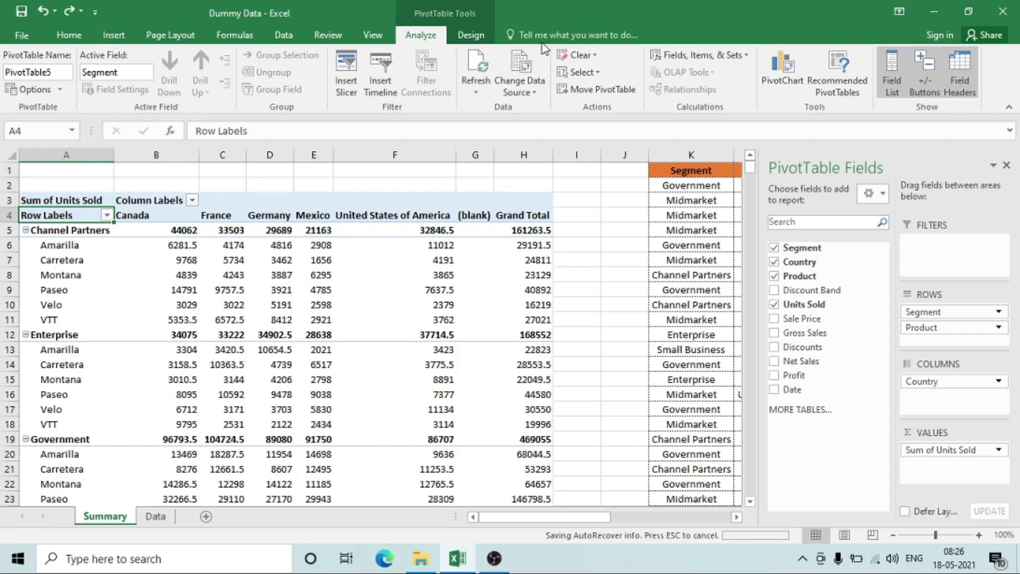
pyautogui.click(525, 68)
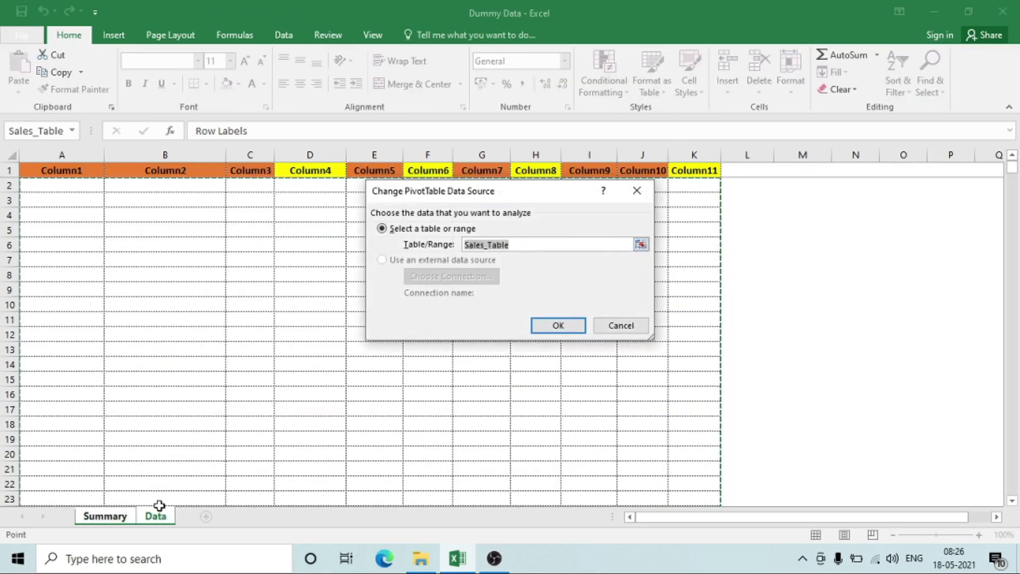
pyautogui.click(112, 520)
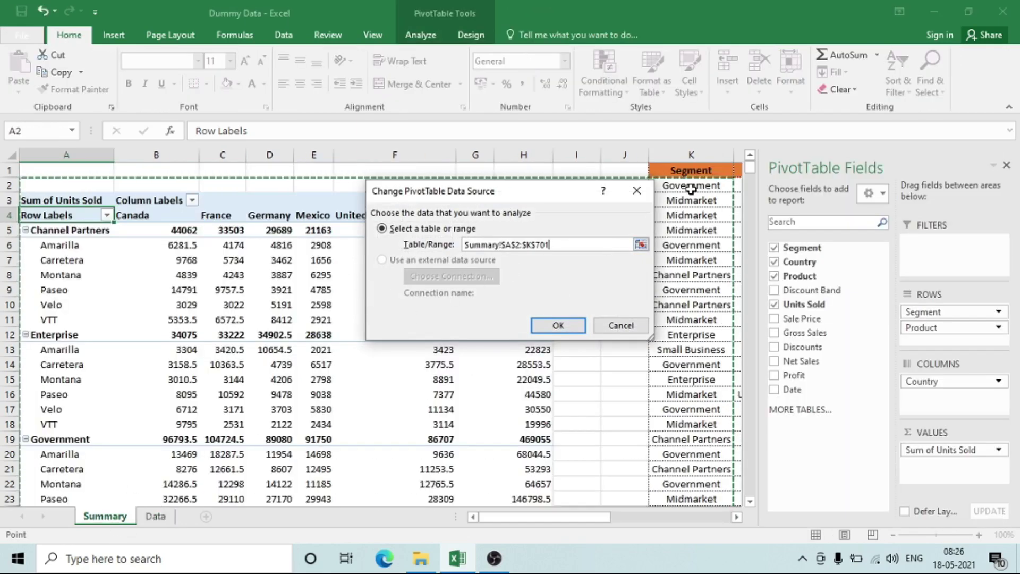
pyautogui.click(706, 171)
pyautogui.hotkey('ctrl', 'shift', 'Right')
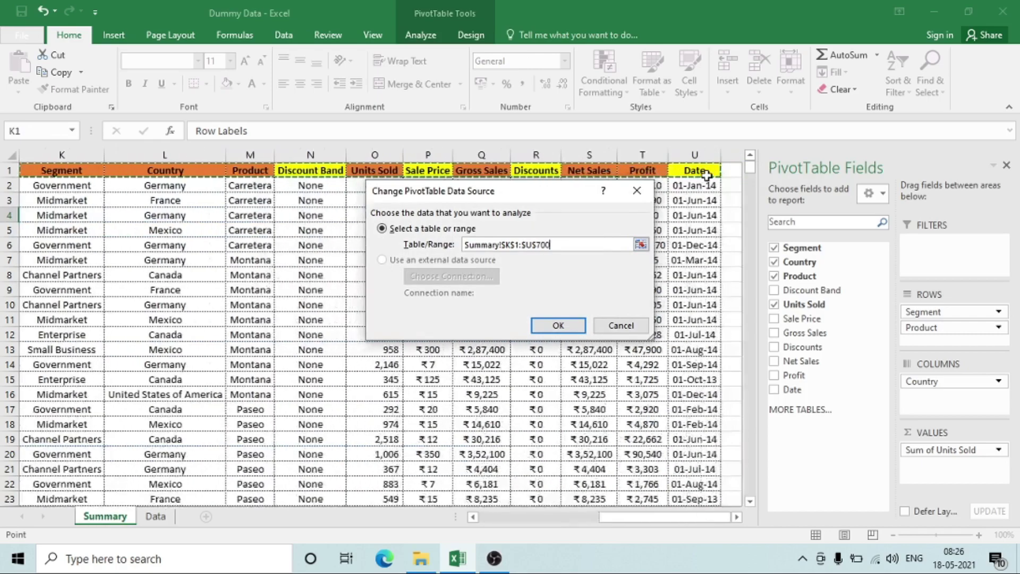
pyautogui.hotkey('ctrl', 'shift', 'Down')
pyautogui.press('Return')
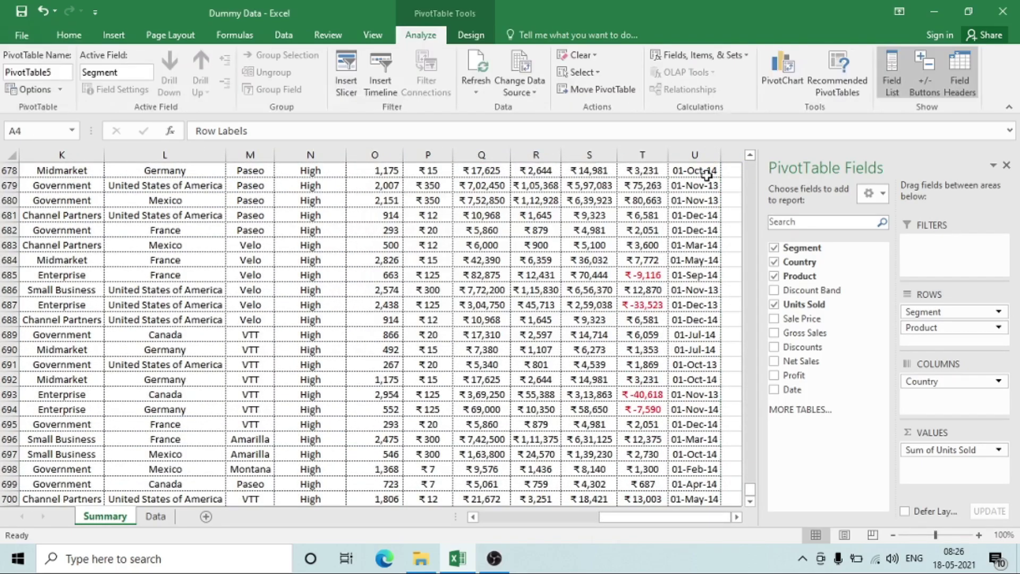
# Step: Refresh the PivotTable from its new source range on the Summary sheet
pyautogui.press('Down')
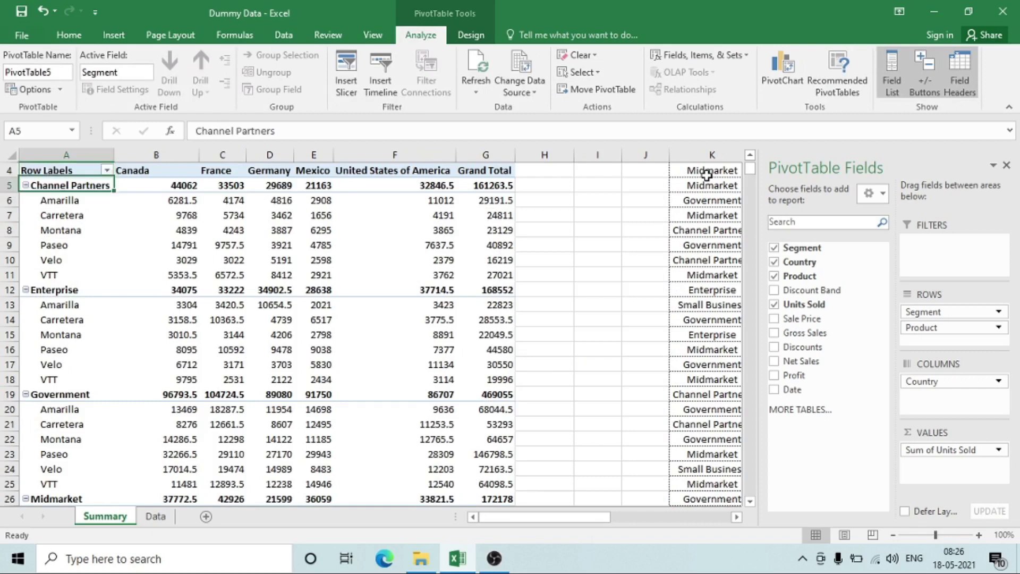
pyautogui.press('Down')
pyautogui.press('Right')
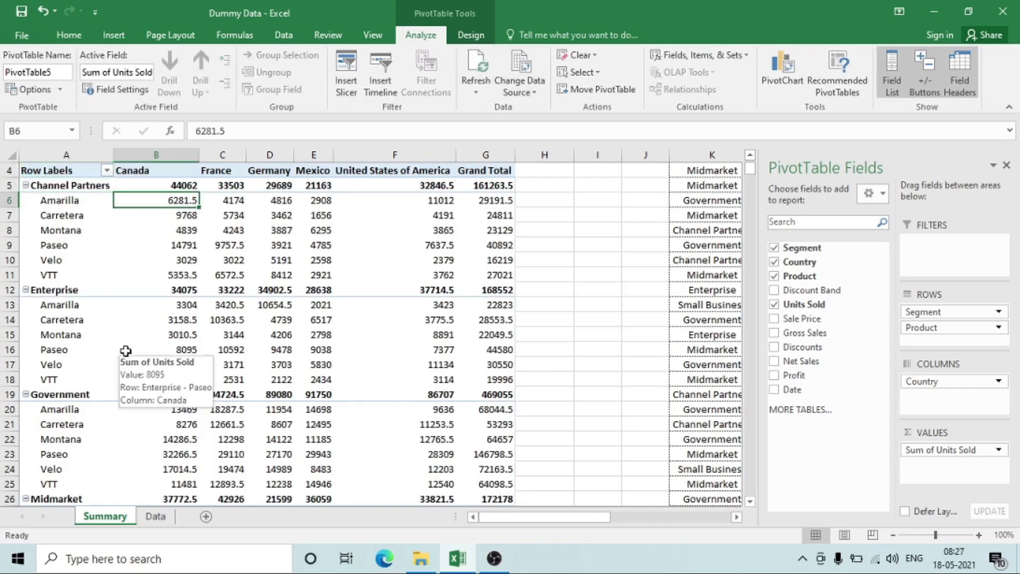
pyautogui.click(478, 94)
pyautogui.click(497, 107)
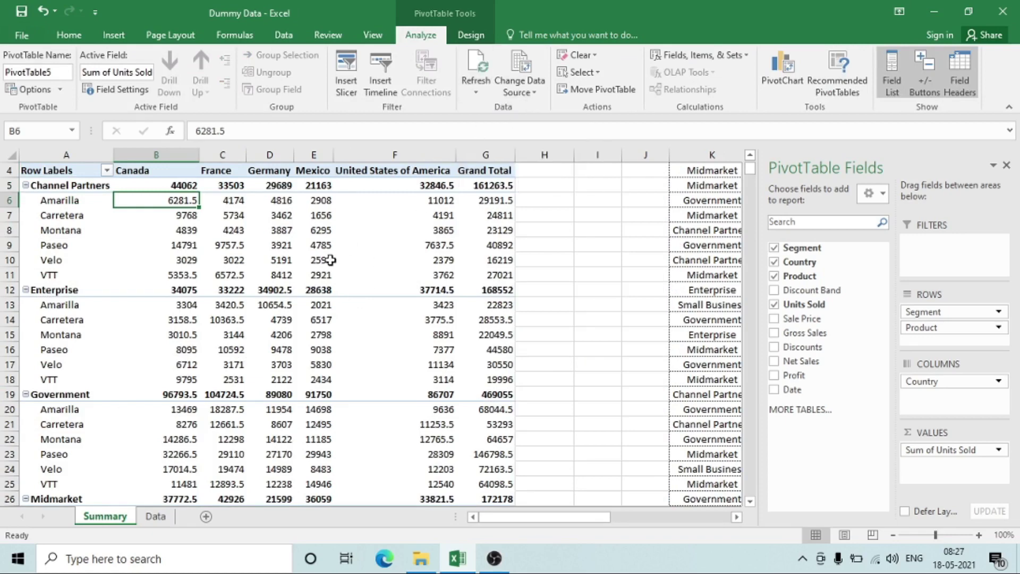
pyautogui.press('Up')
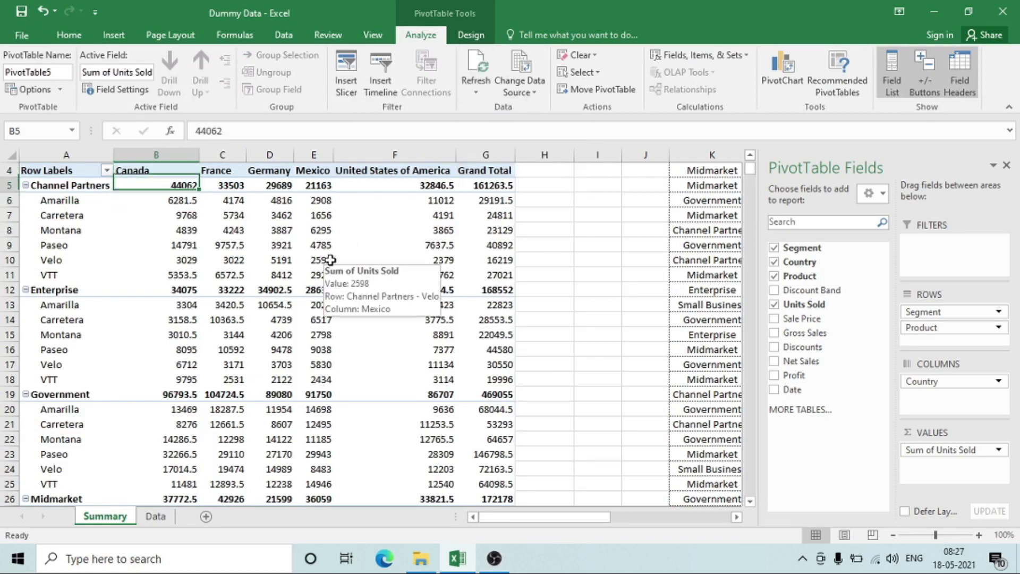
# Step: Check the PivotTable's current source range and review the Change Data Source options
pyautogui.click(521, 63)
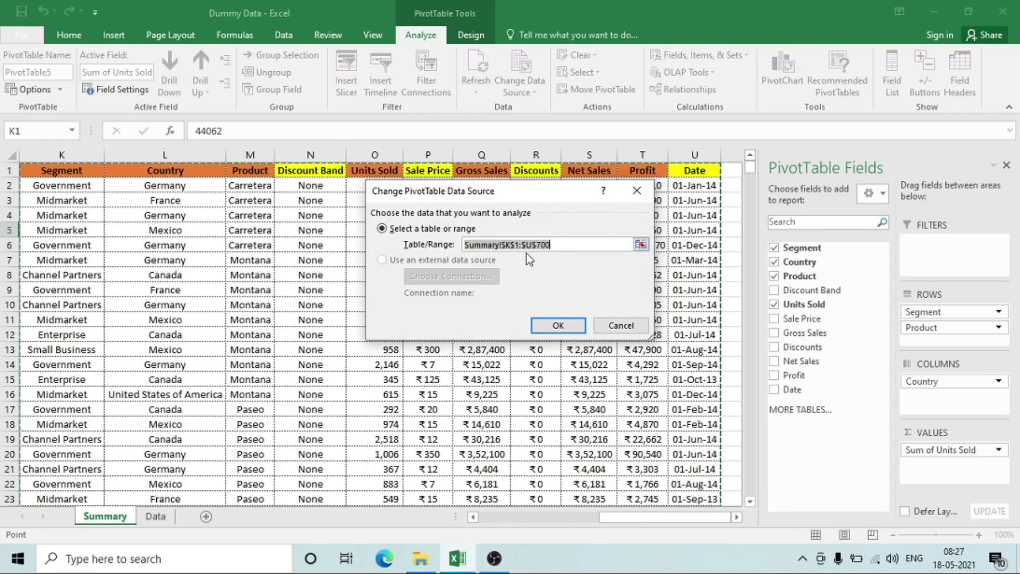
pyautogui.press('Return')
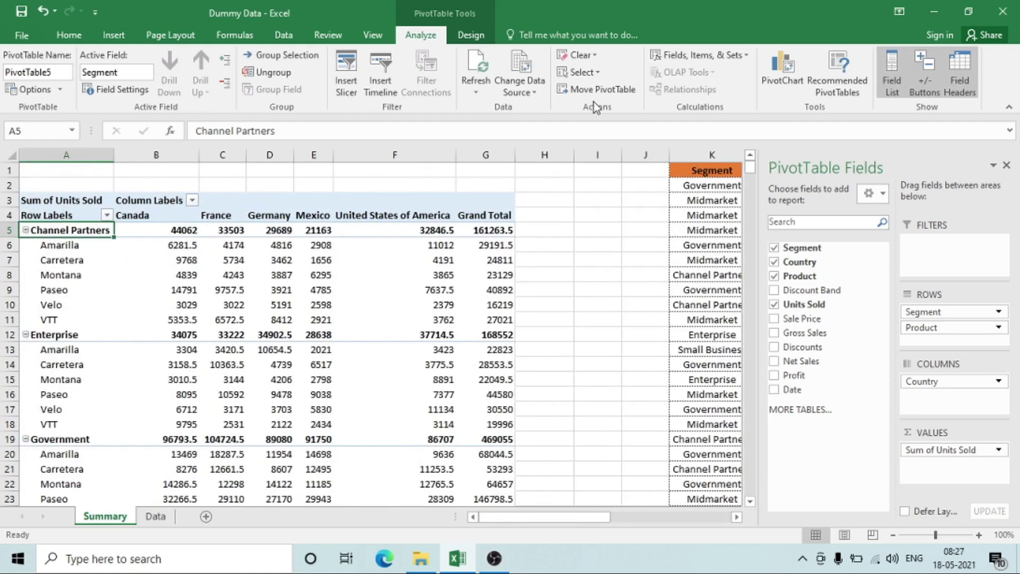
pyautogui.click(534, 90)
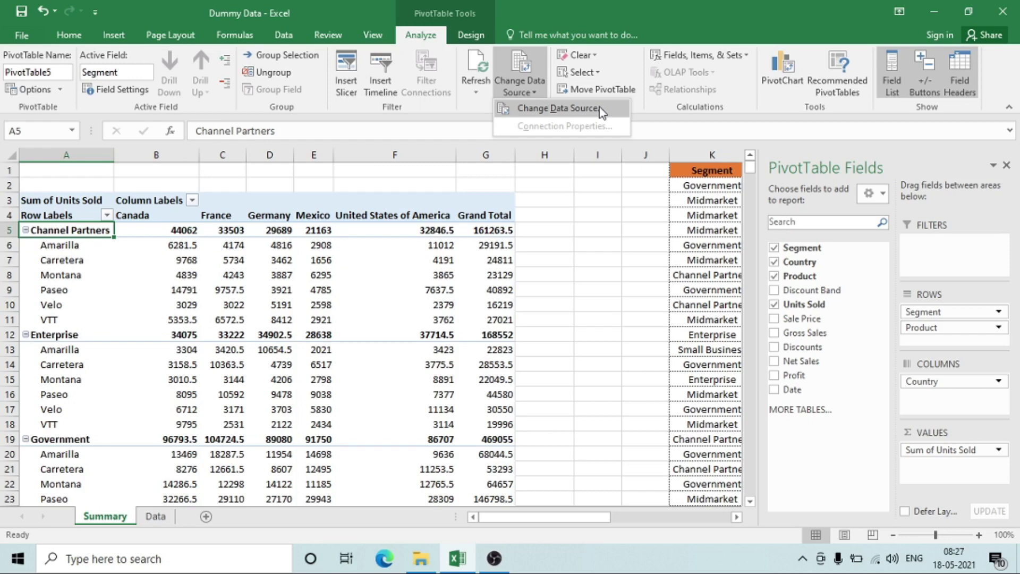
pyautogui.click(280, 265)
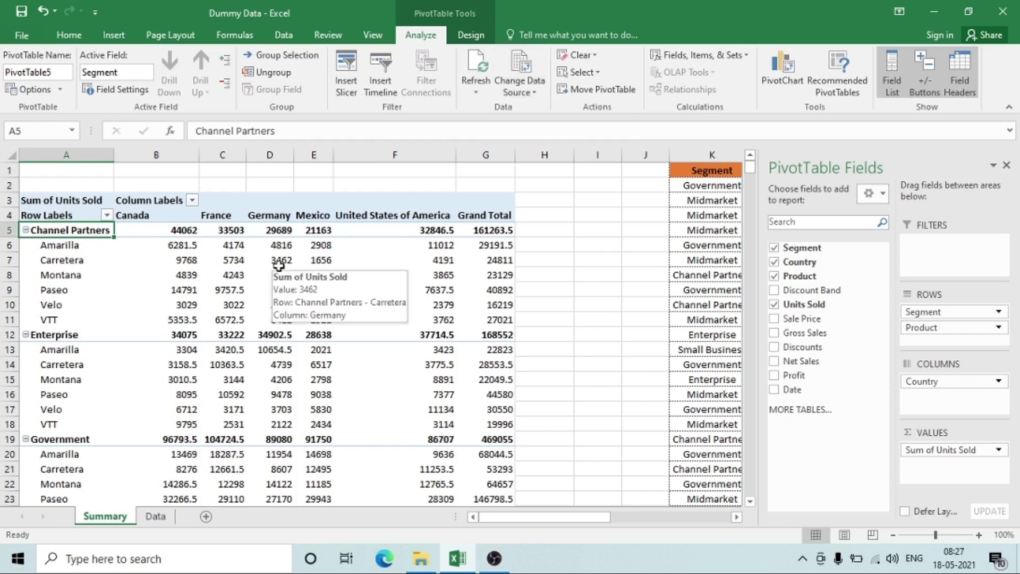
# Step: Clear all fields from the PivotTable and undo the clearing
pyautogui.click(600, 56)
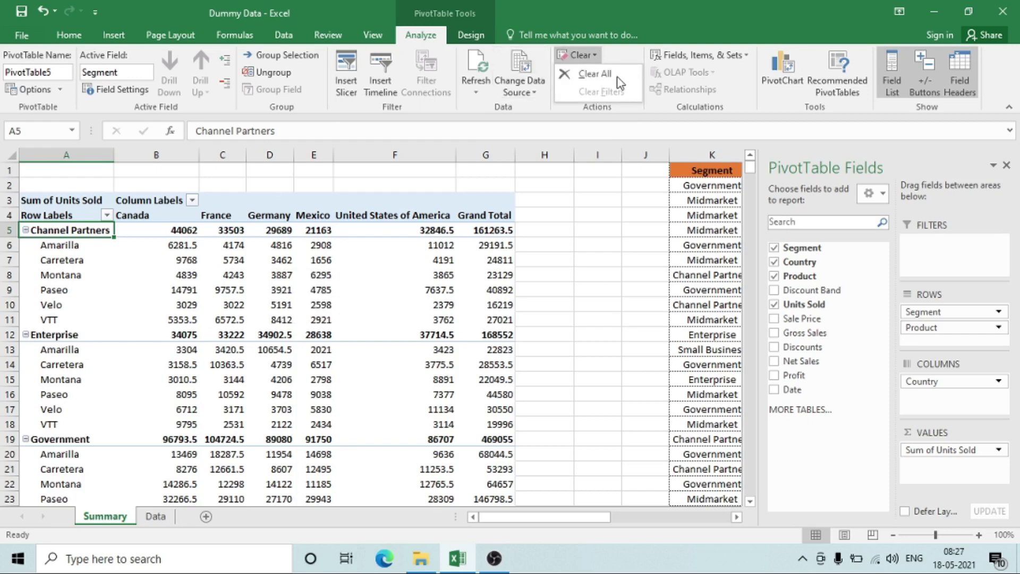
pyautogui.click(428, 238)
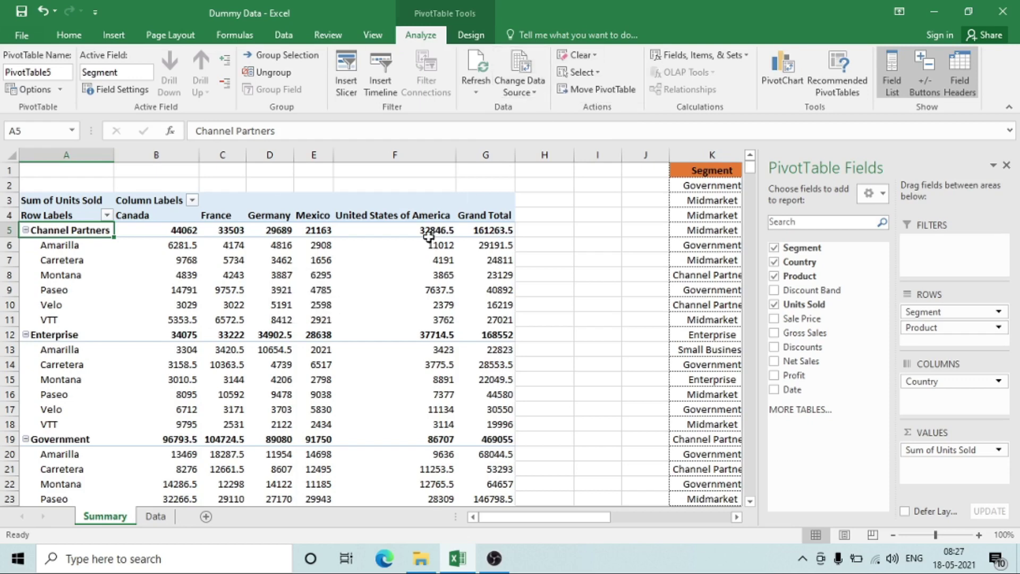
pyautogui.click(595, 55)
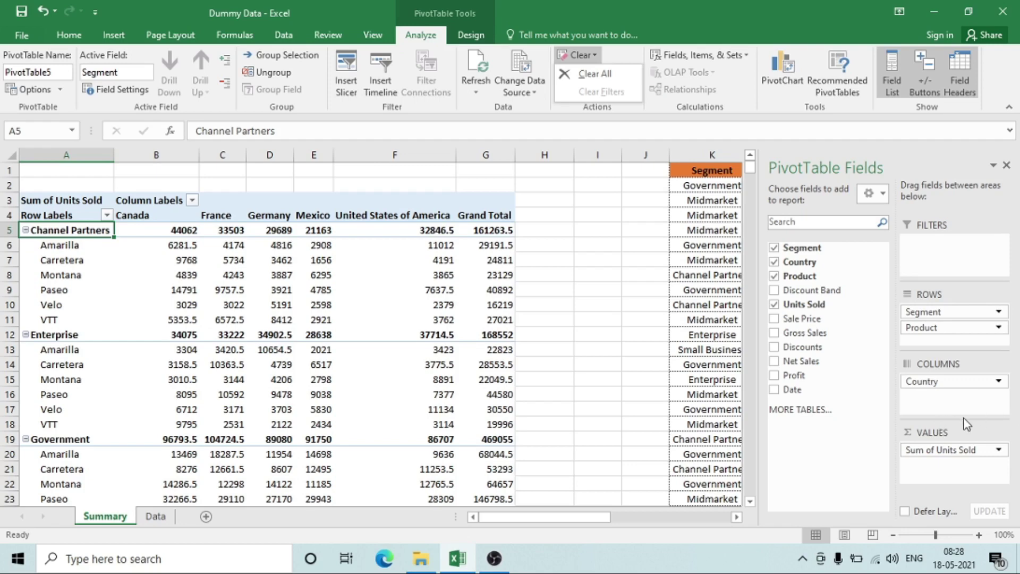
pyautogui.click(600, 75)
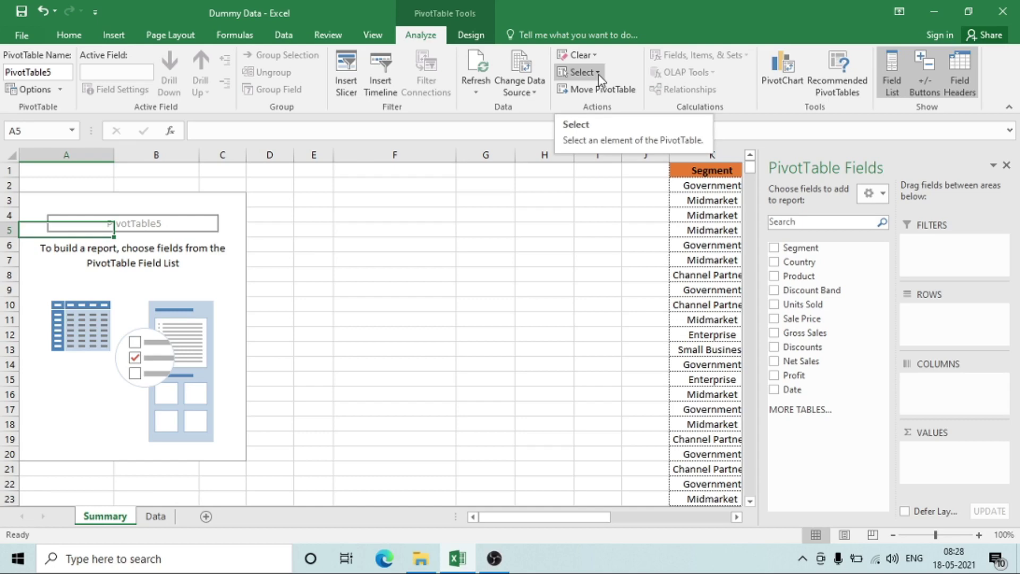
pyautogui.hotkey('ctrl', 'z')
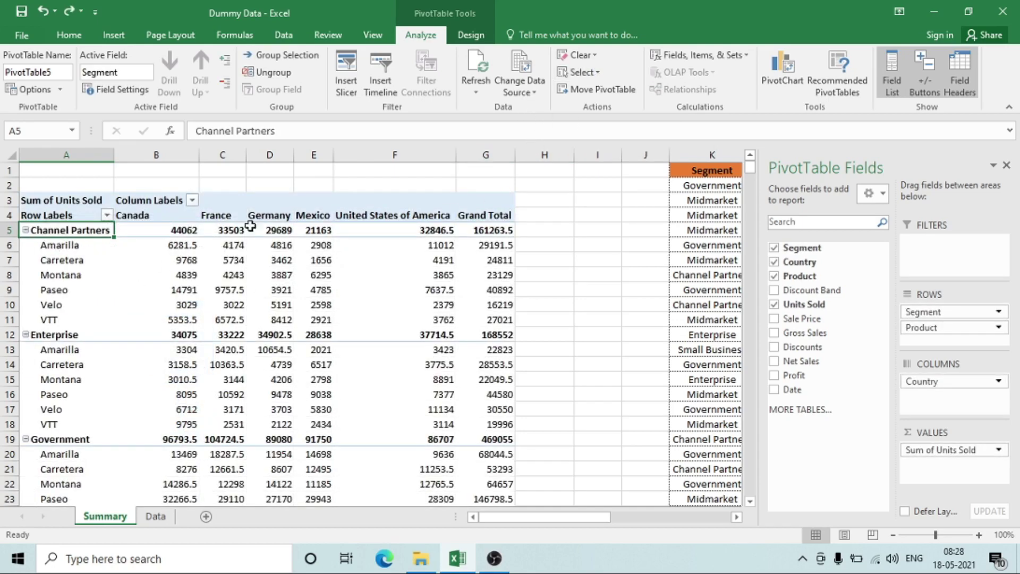
# Step: Move the Segment field from the rows to the report filters and choose Government in its filter list
pyautogui.moveTo(939, 314); pyautogui.dragTo(972, 269)
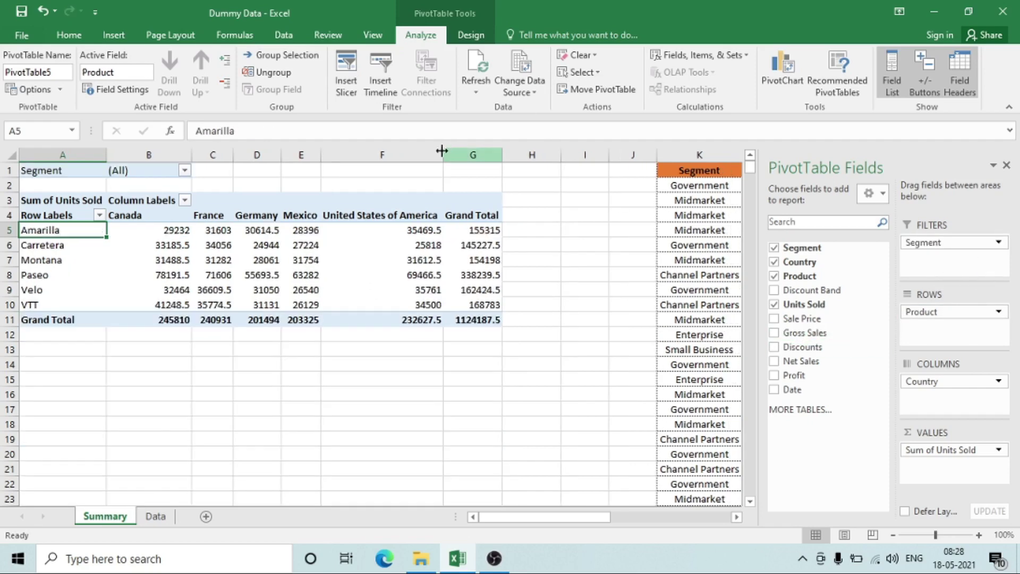
pyautogui.click(184, 170)
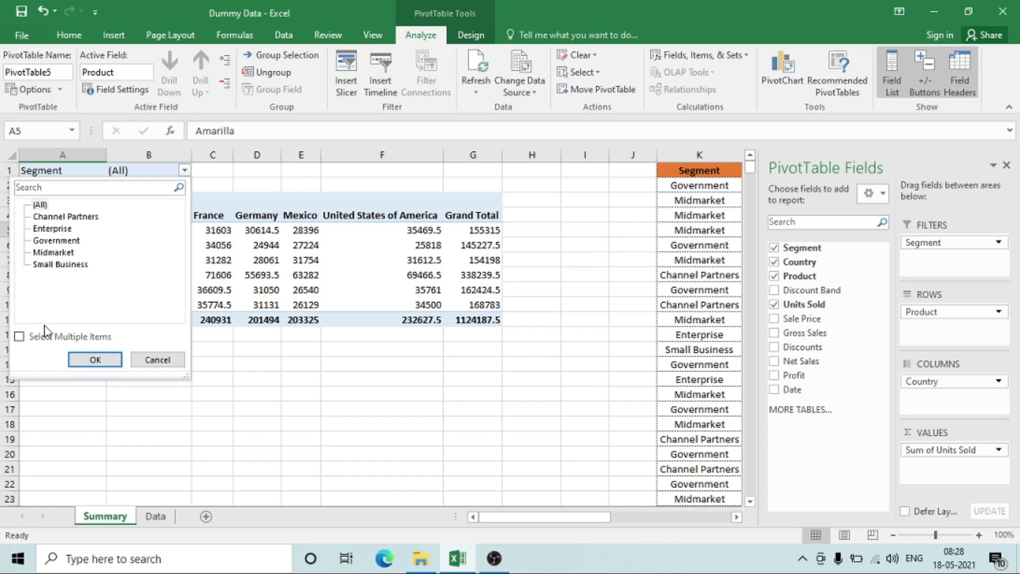
pyautogui.click(53, 220)
pyautogui.click(57, 240)
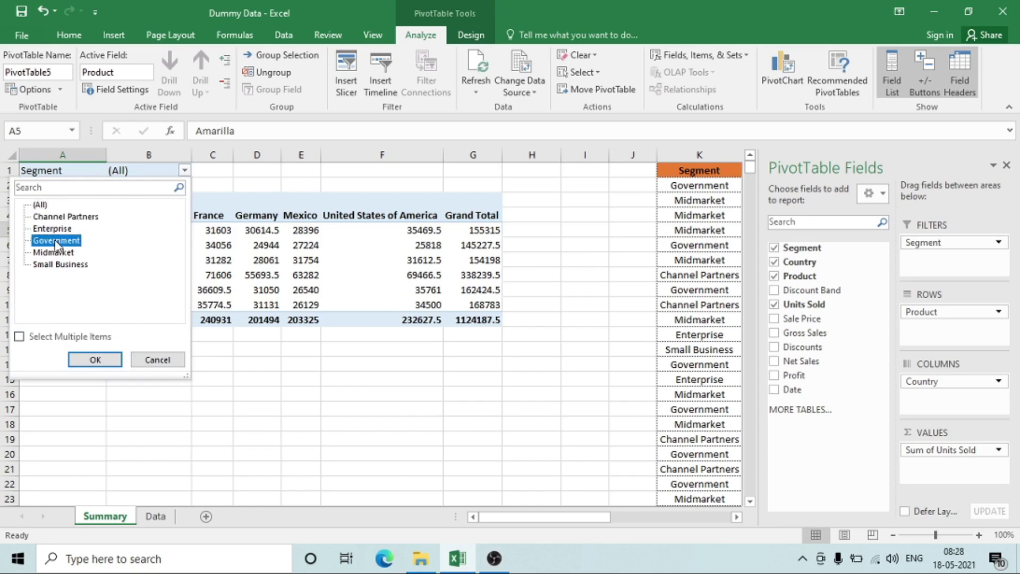
pyautogui.click(62, 255)
pyautogui.click(68, 264)
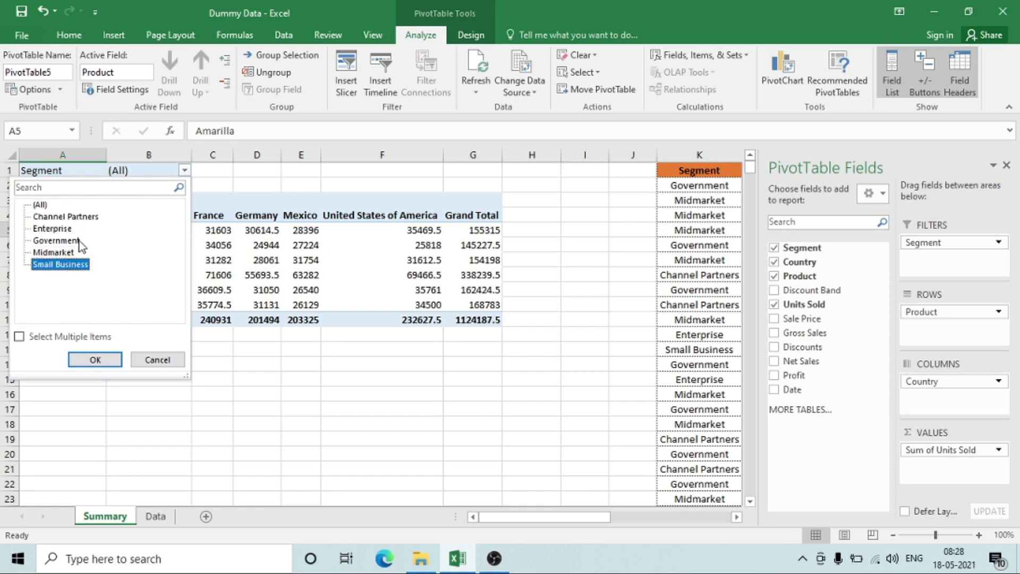
pyautogui.click(66, 242)
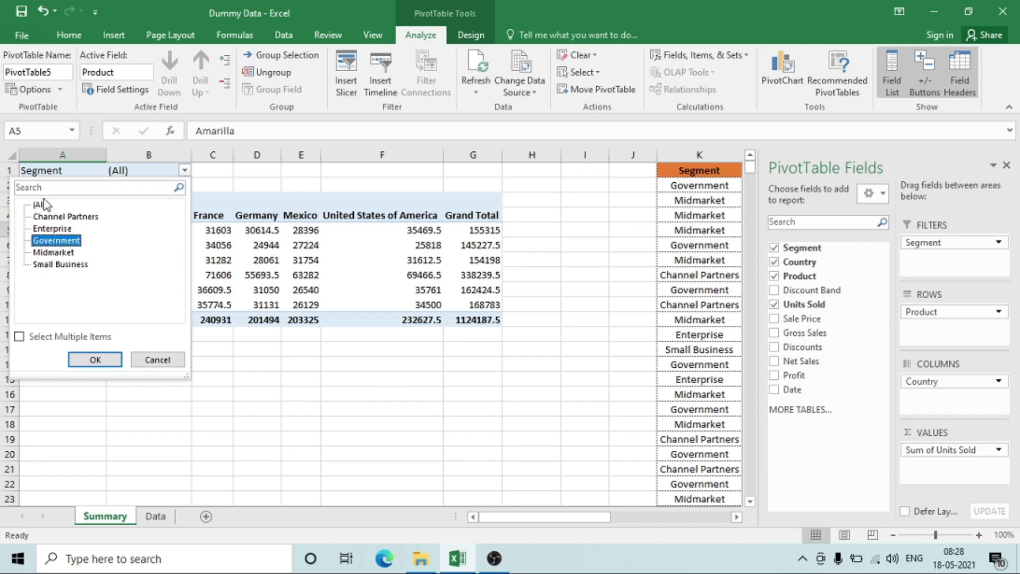
pyautogui.click(53, 217)
pyautogui.click(55, 242)
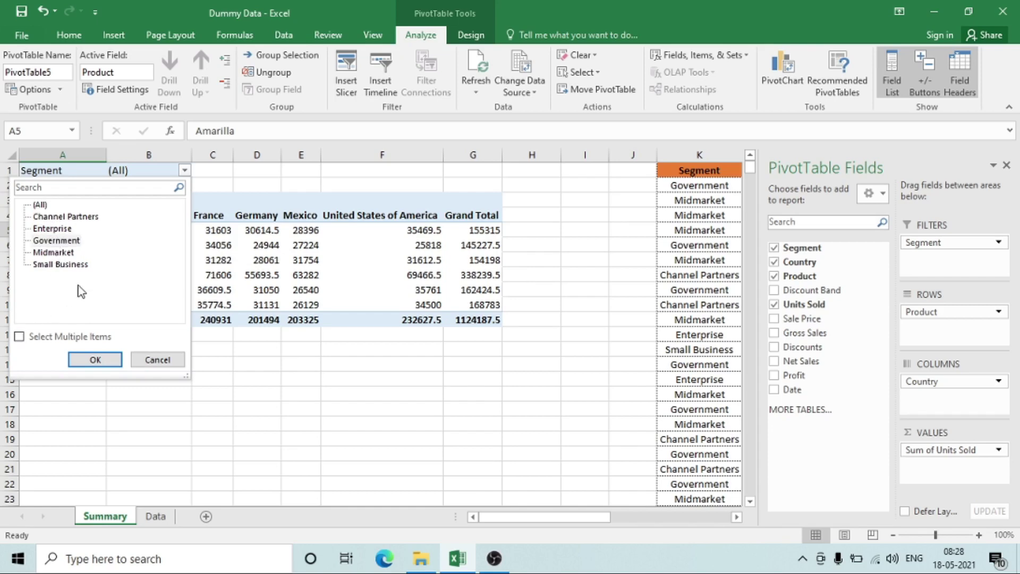
# Step: Allow multiple Segment items and filter the PivotTable to Channel Partners, Enterprise and Government
pyautogui.click(20, 336)
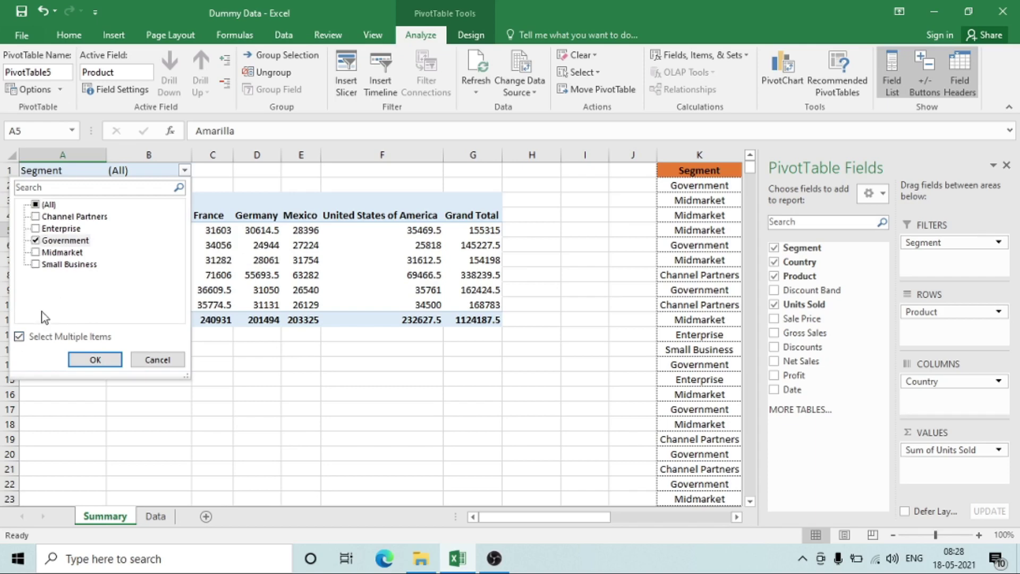
pyautogui.click(35, 228)
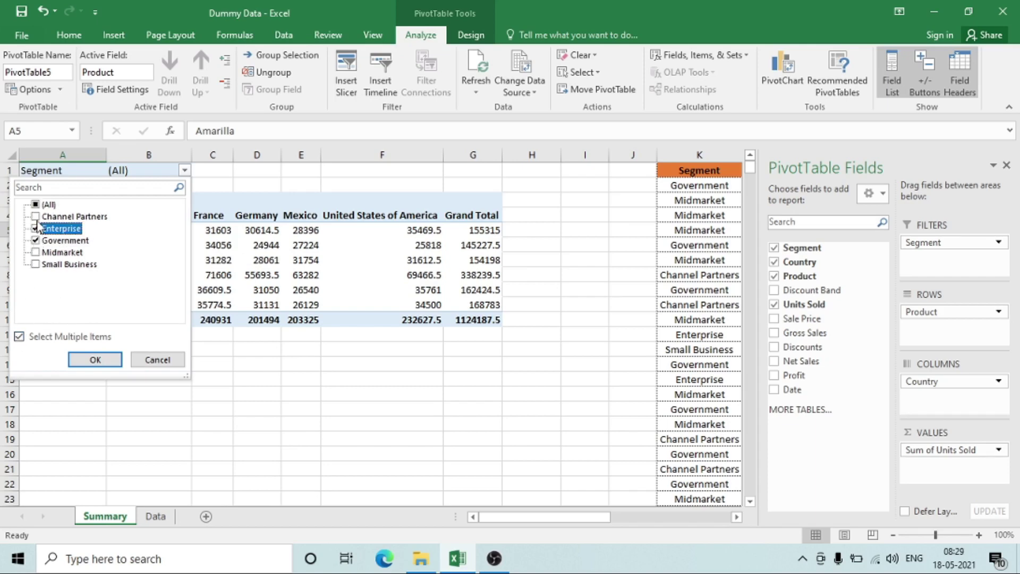
pyautogui.click(35, 216)
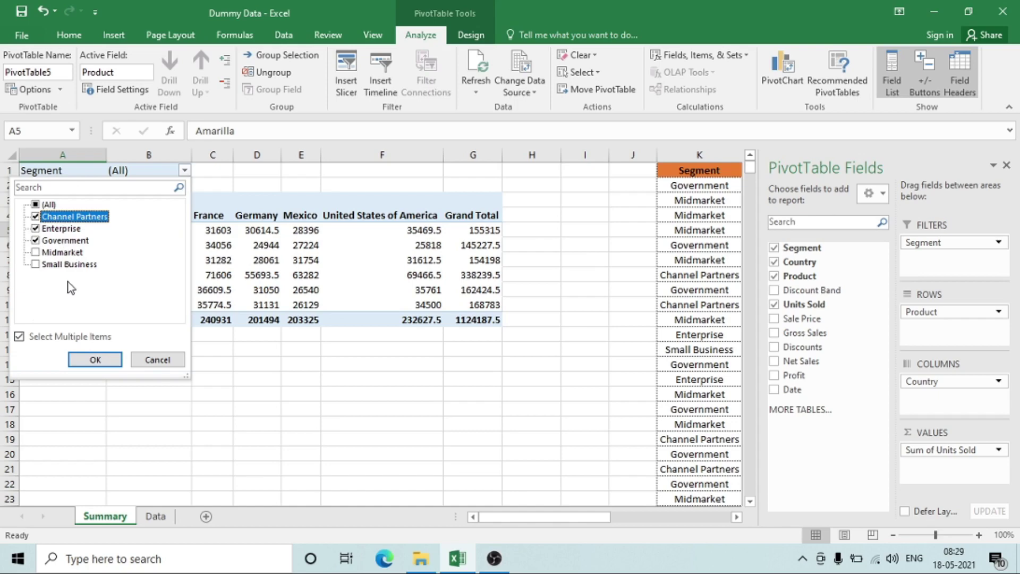
pyautogui.click(92, 359)
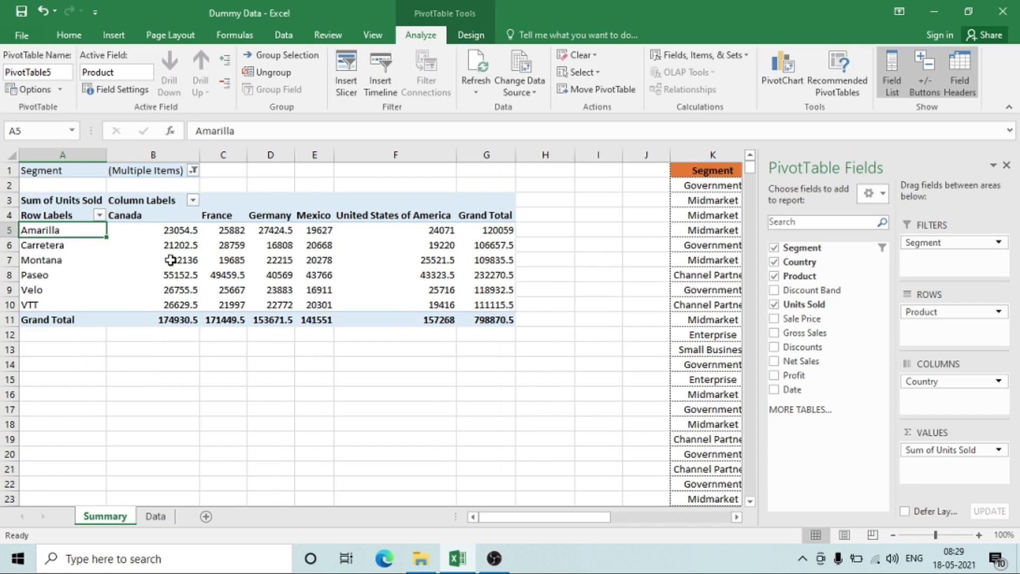
pyautogui.moveTo(170, 259)
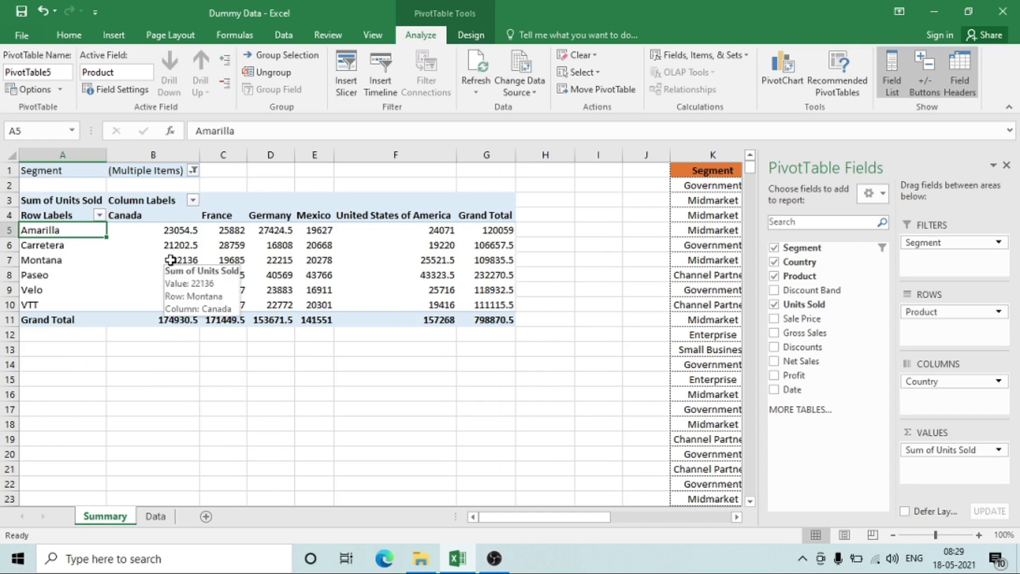
# Step: Clear the filters from the PivotTable while keeping its field layout
pyautogui.click(599, 57)
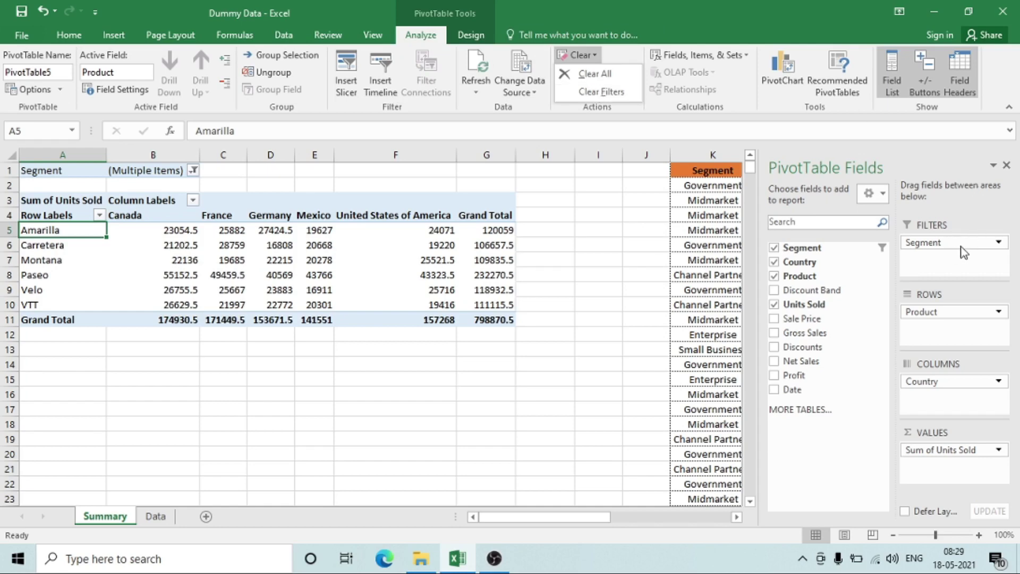
pyautogui.click(195, 173)
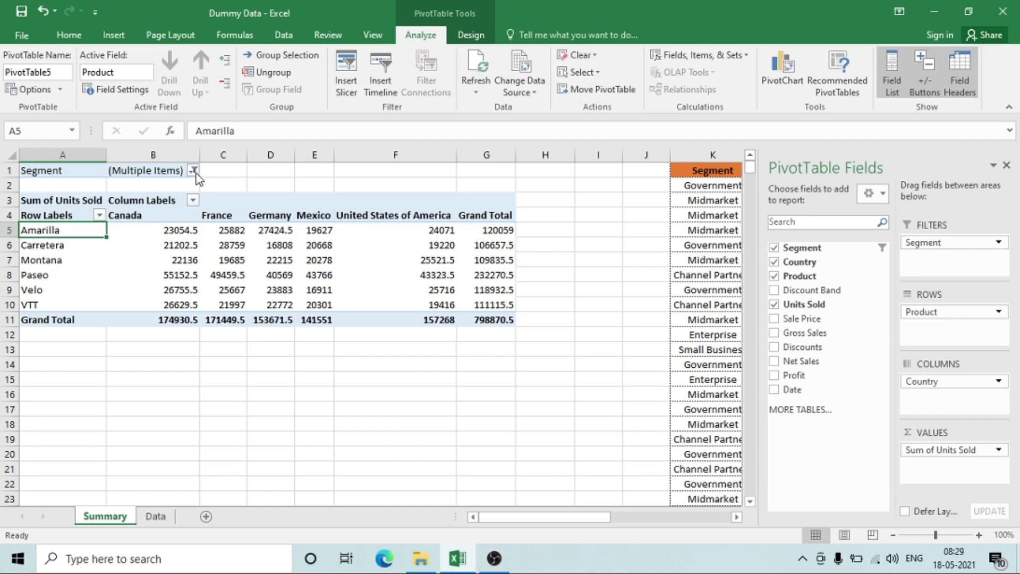
pyautogui.click(579, 56)
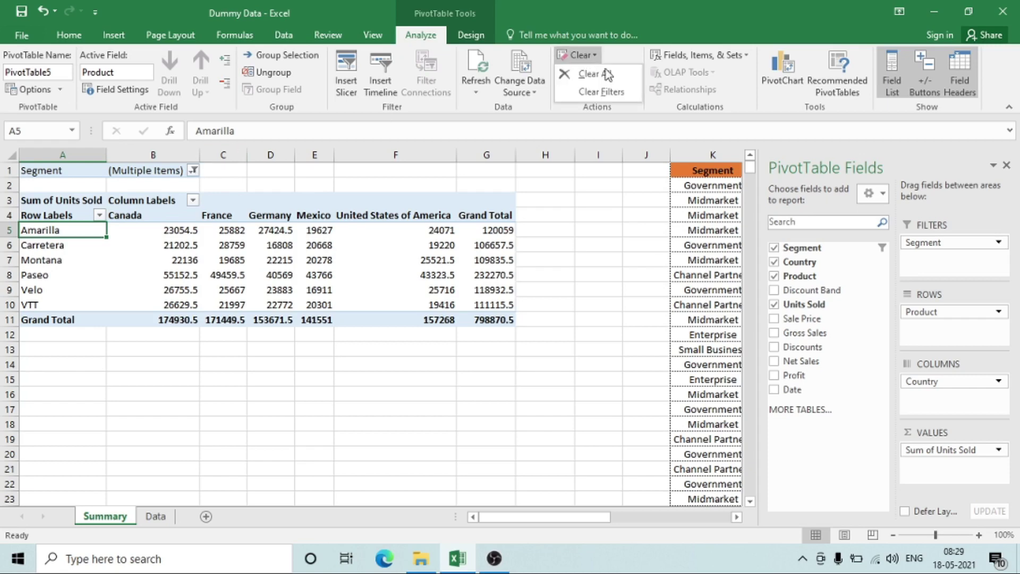
pyautogui.click(614, 93)
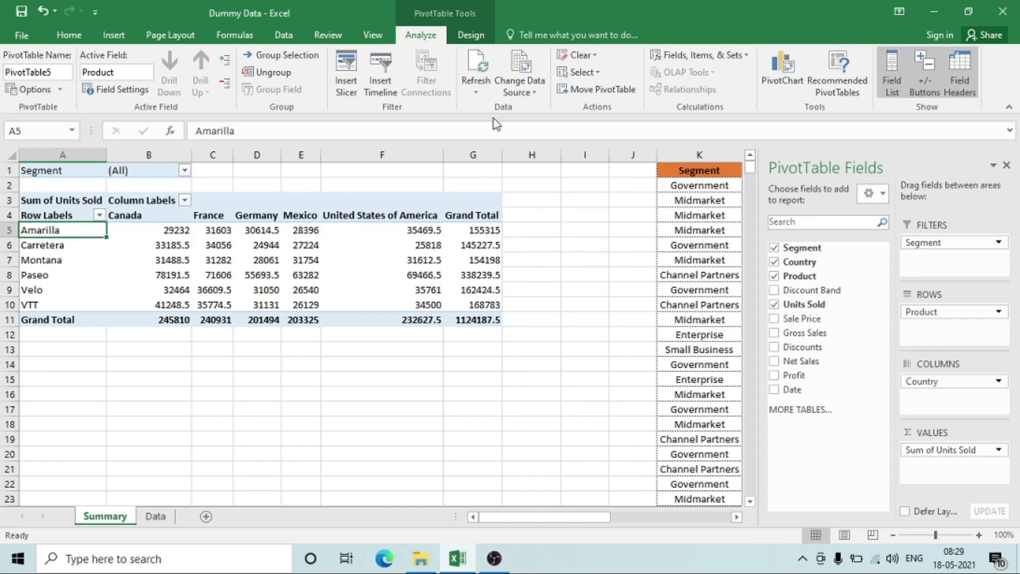
pyautogui.click(595, 56)
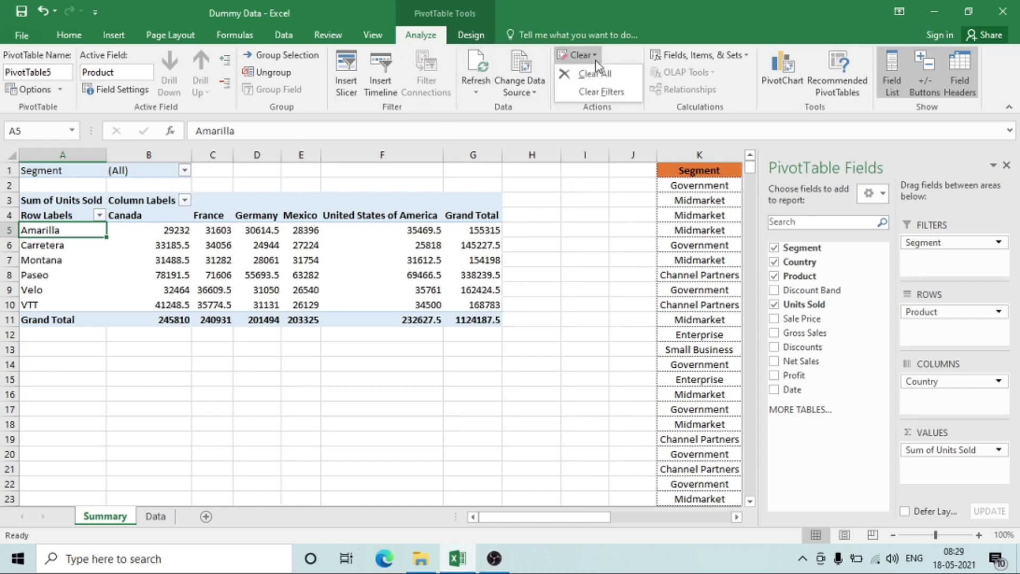
pyautogui.click(600, 96)
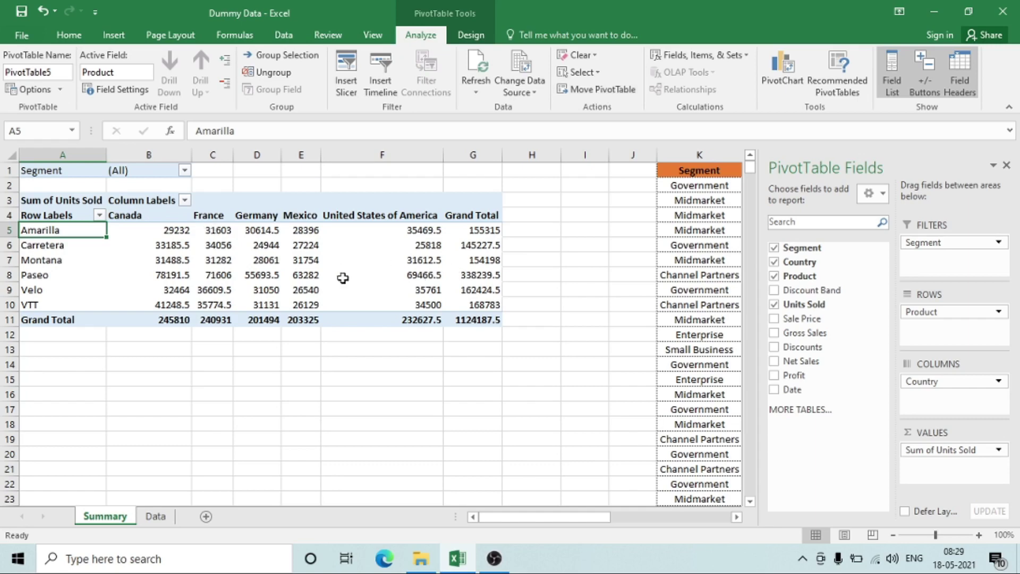
# Step: Turn the PivotTable's Enable Selection option off and on again
pyautogui.click(169, 176)
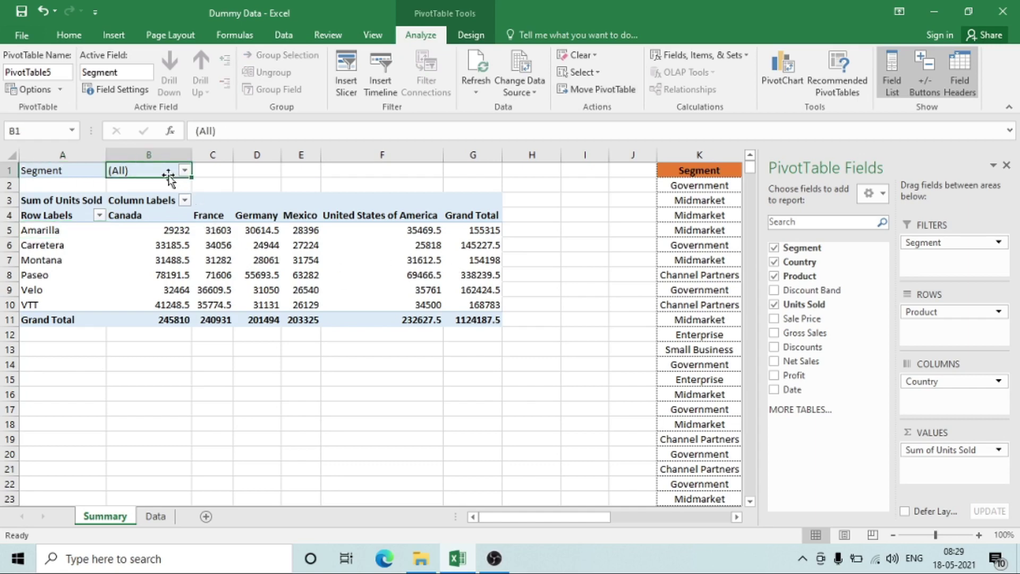
pyautogui.click(214, 258)
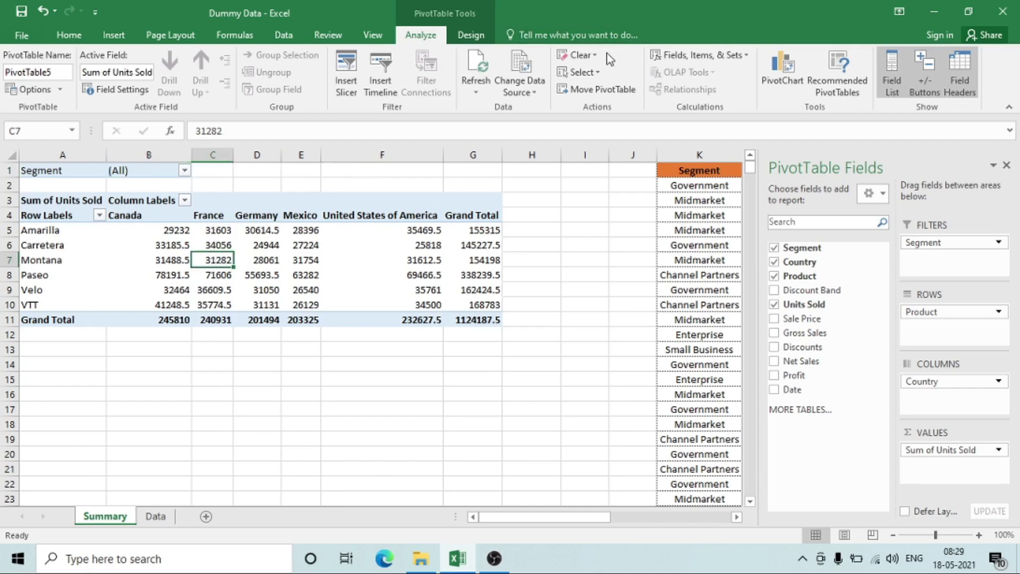
pyautogui.click(597, 73)
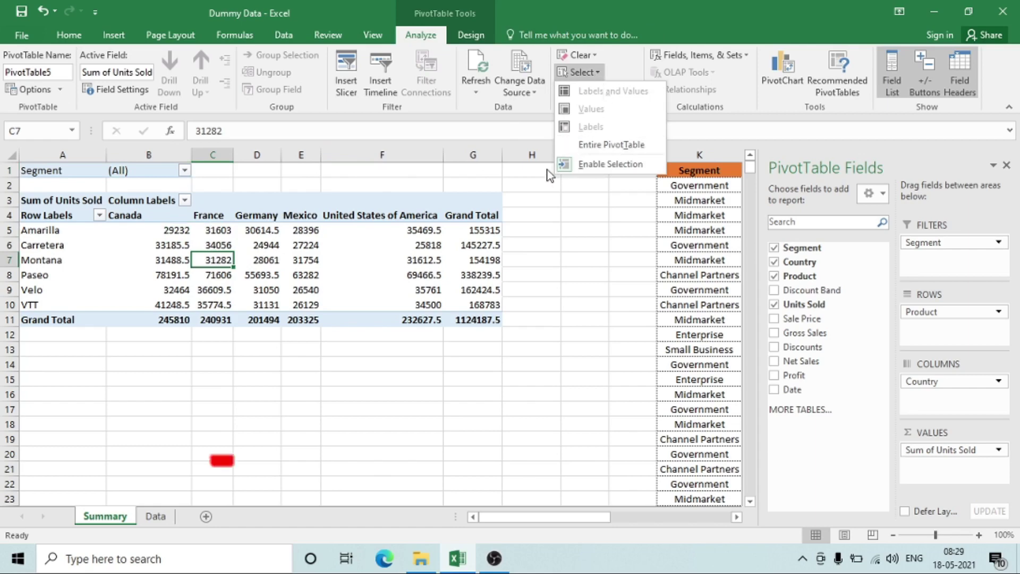
pyautogui.click(579, 159)
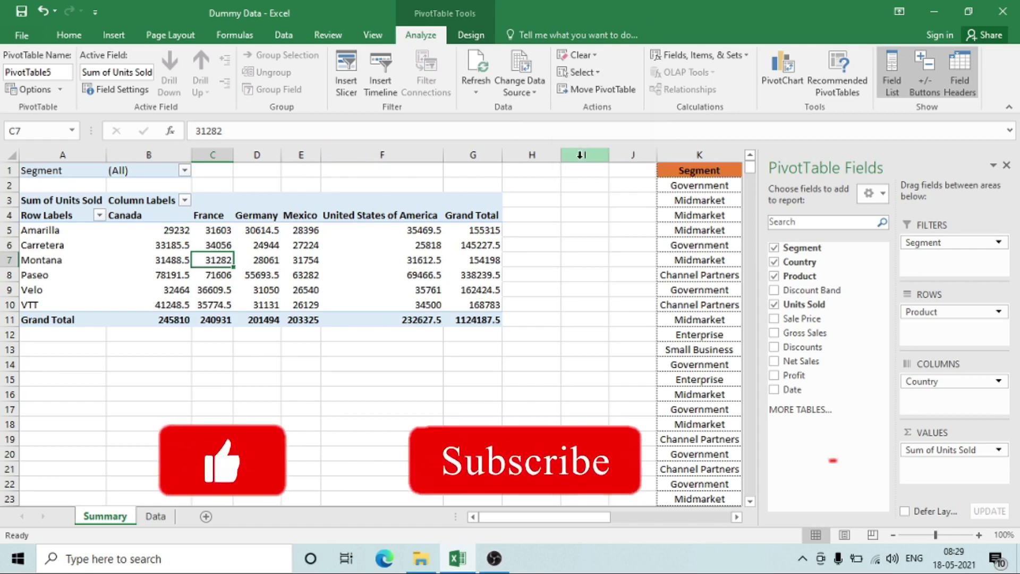
pyautogui.click(593, 75)
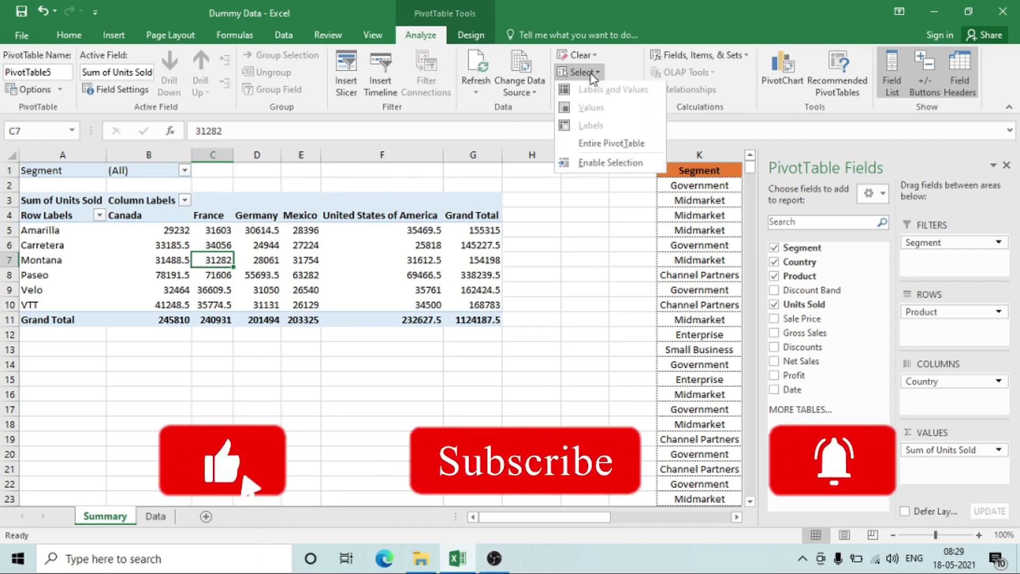
pyautogui.click(590, 164)
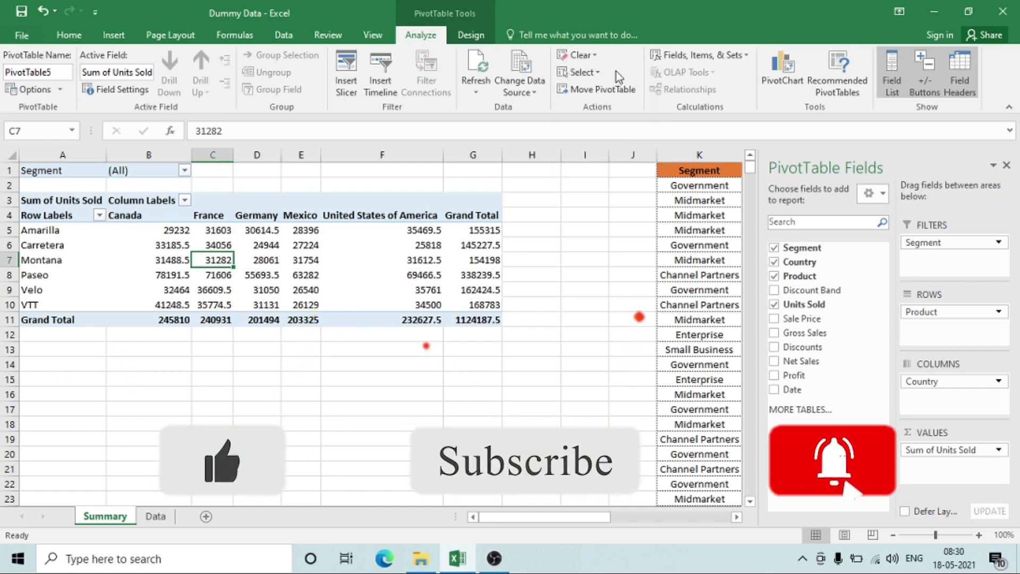
pyautogui.click(584, 72)
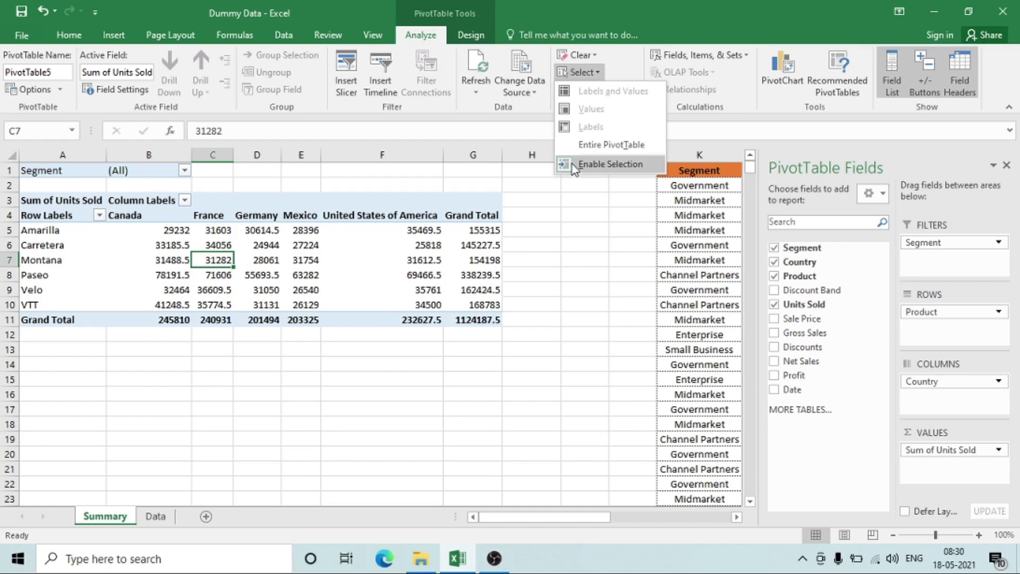
pyautogui.click(406, 264)
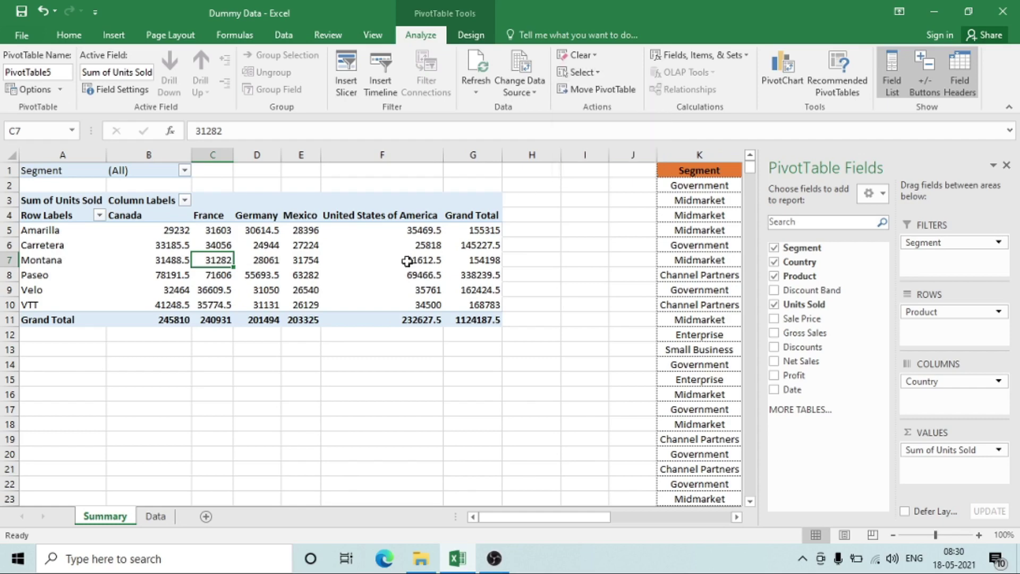
# Step: Select the entire PivotTable, including its Segment report filter
pyautogui.click(303, 246)
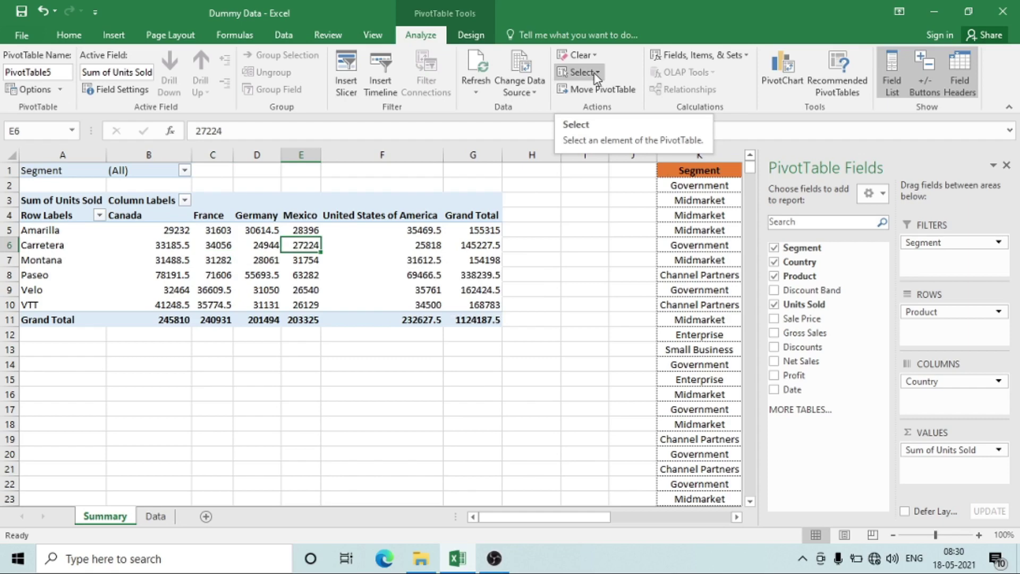
pyautogui.click(596, 74)
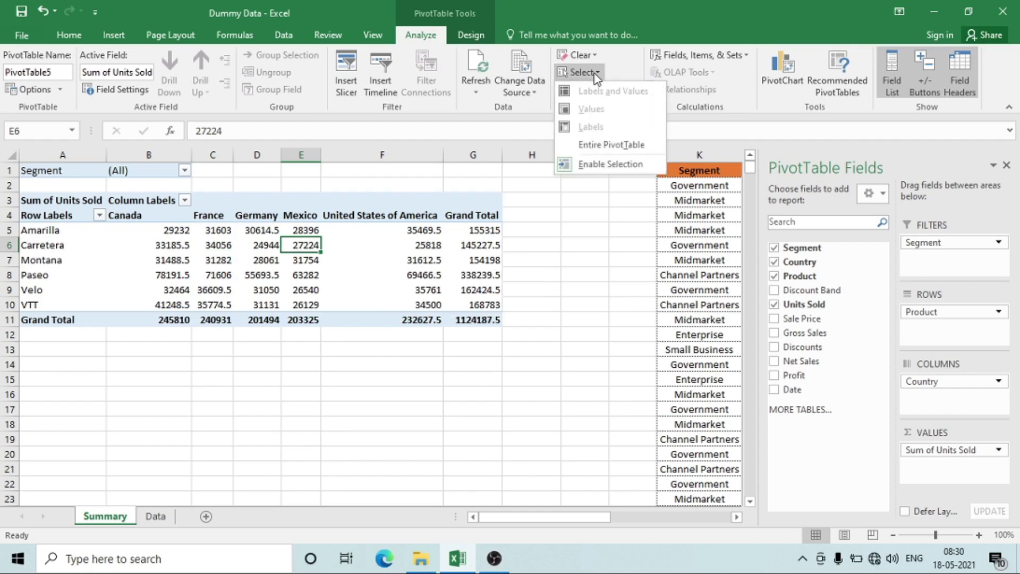
pyautogui.click(612, 149)
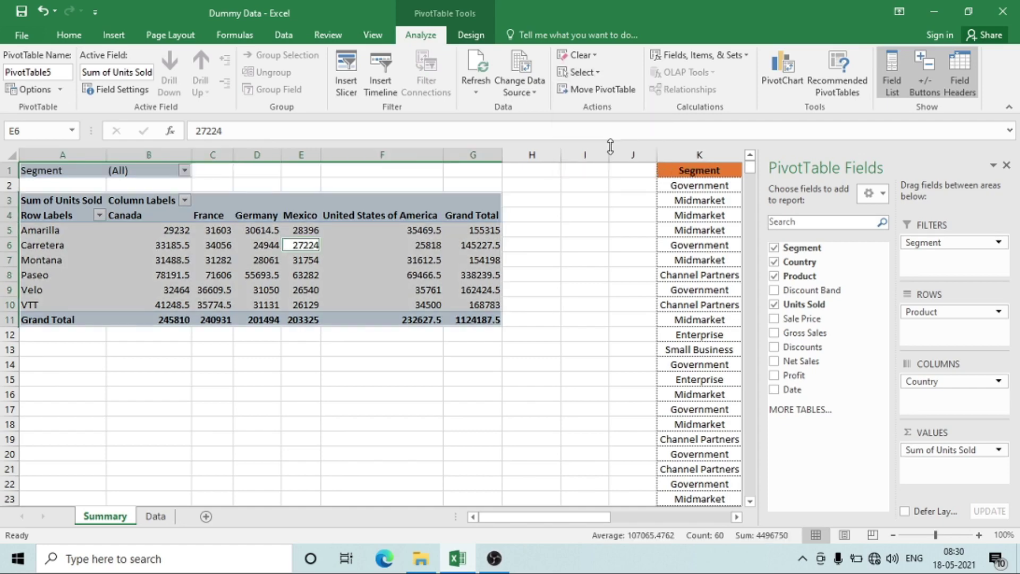
# Step: Narrow the PivotTable selection to its values only and switch it to the labels only
pyautogui.click(580, 72)
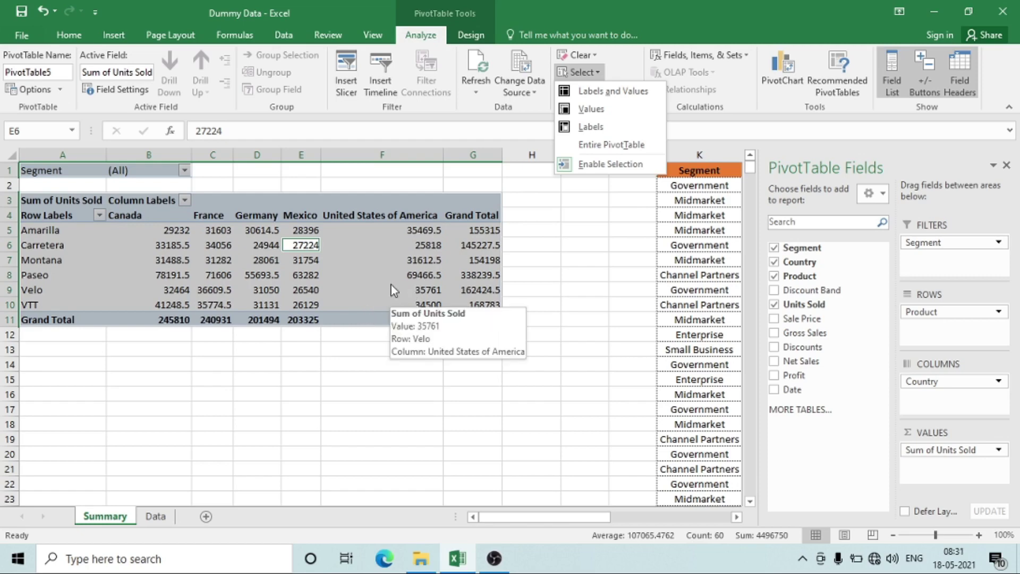
pyautogui.click(599, 110)
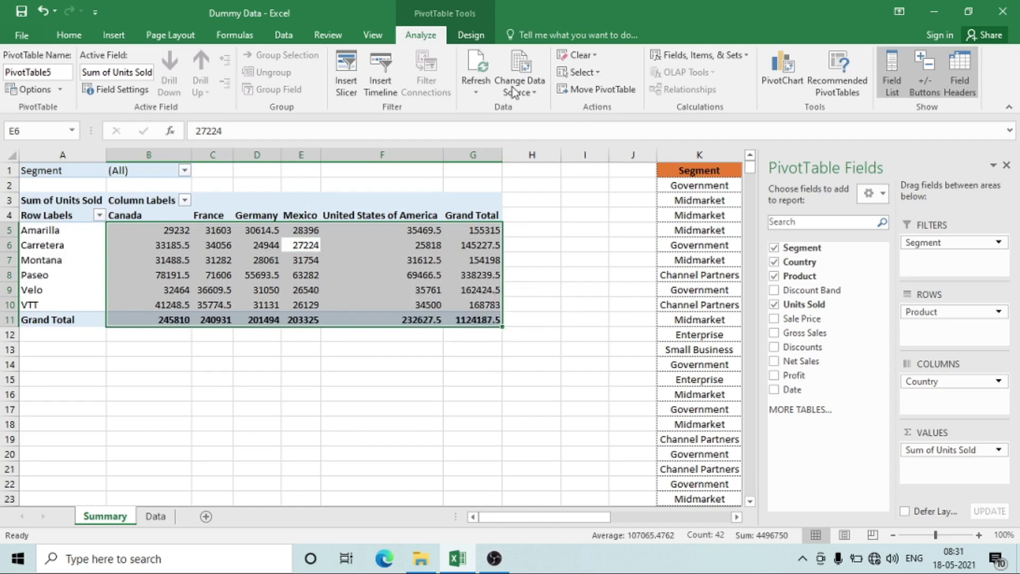
pyautogui.click(598, 73)
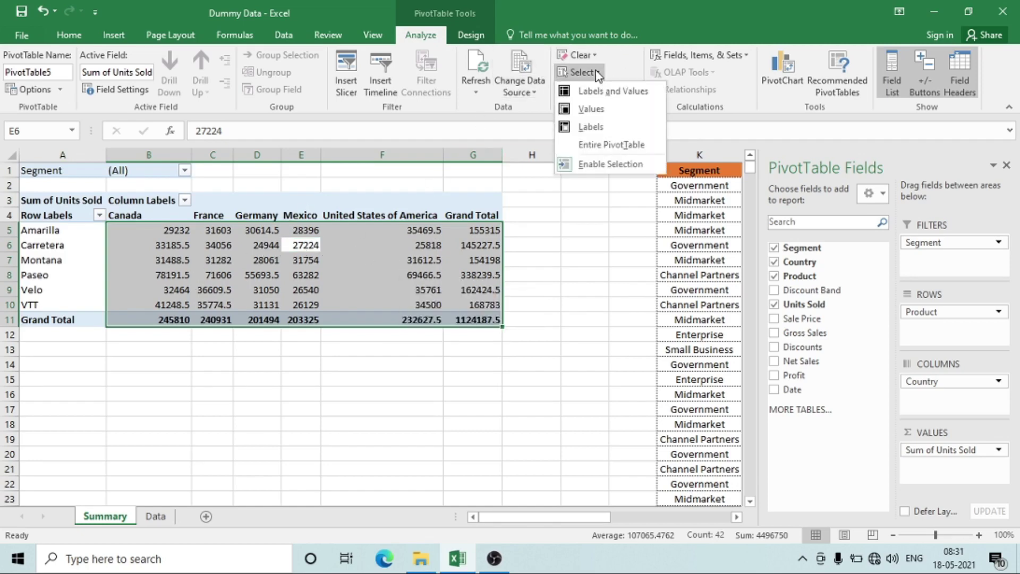
pyautogui.click(603, 130)
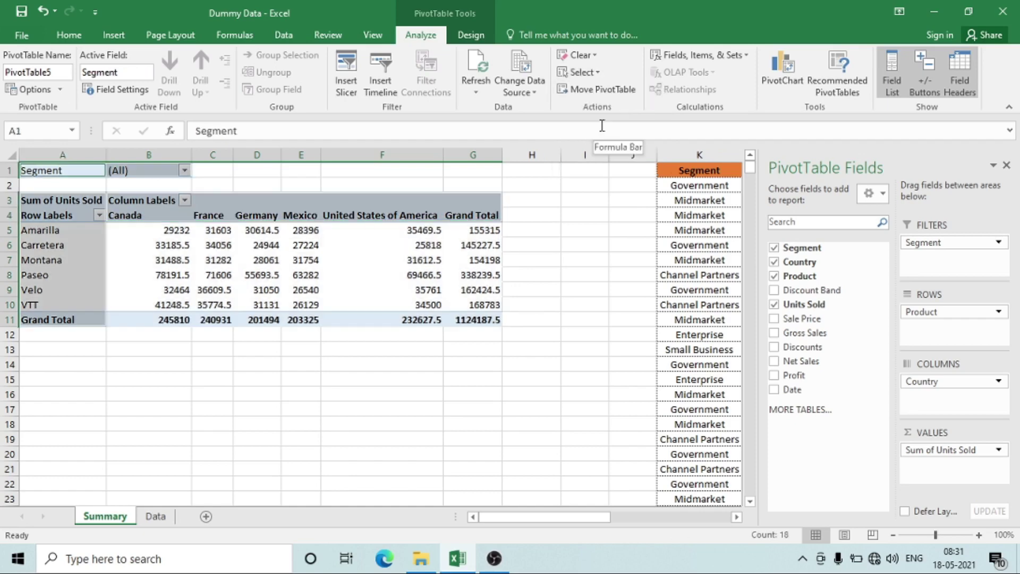
pyautogui.click(598, 77)
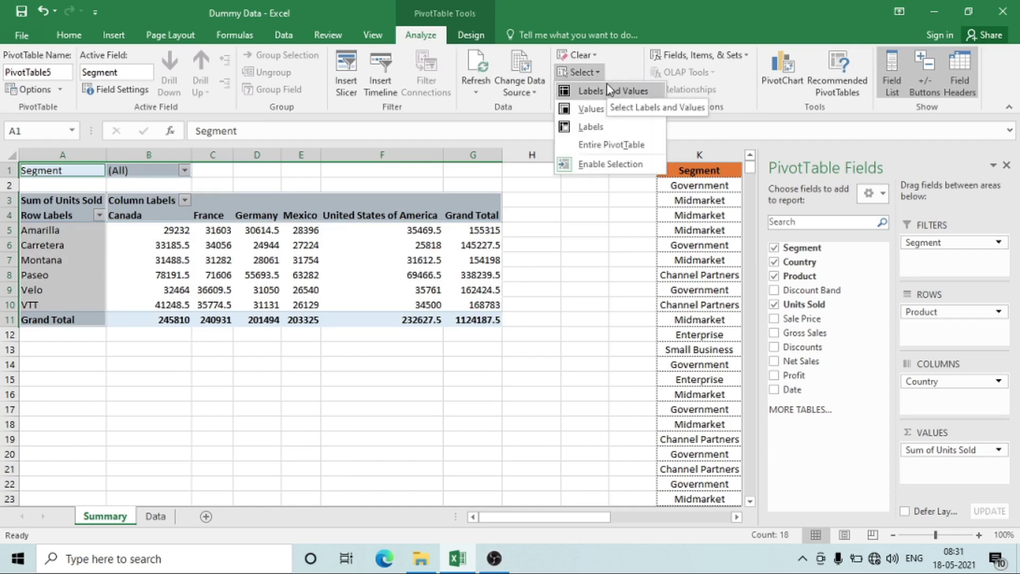
pyautogui.click(287, 314)
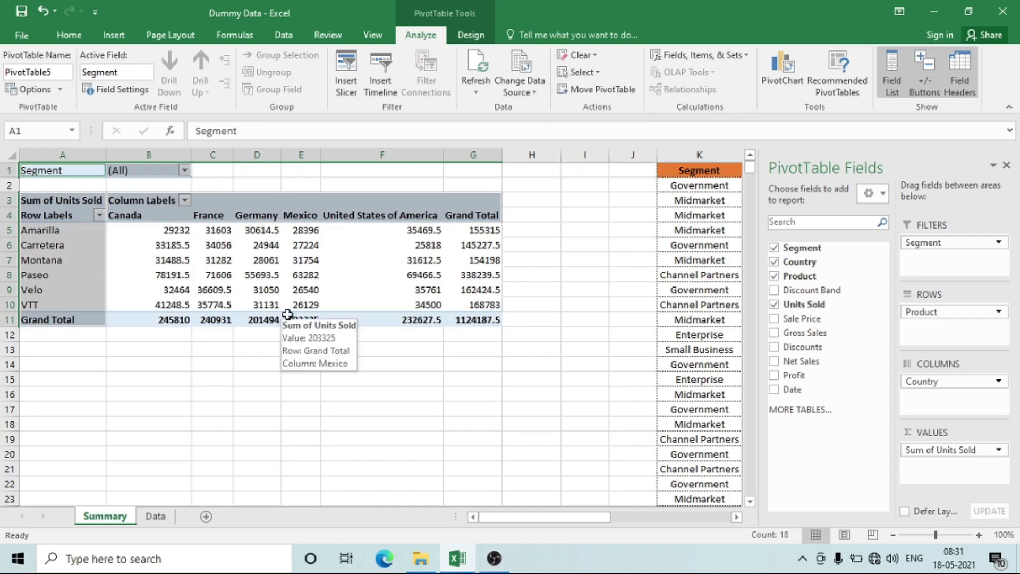
pyautogui.click(315, 275)
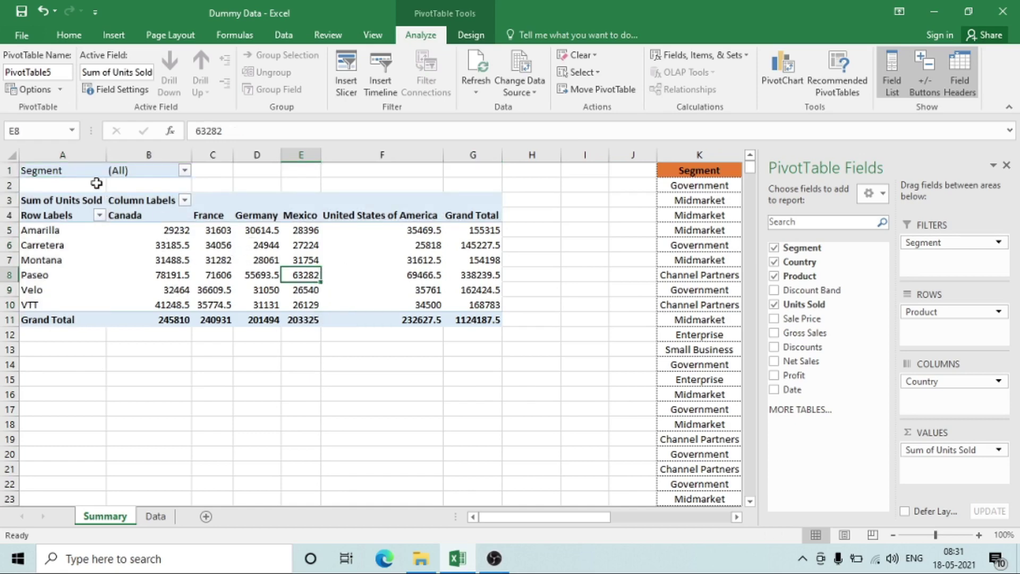
# Step: Select the PivotTable's whole cell range A1:G11, including the Segment report filter
pyautogui.moveTo(66, 170); pyautogui.dragTo(458, 320)
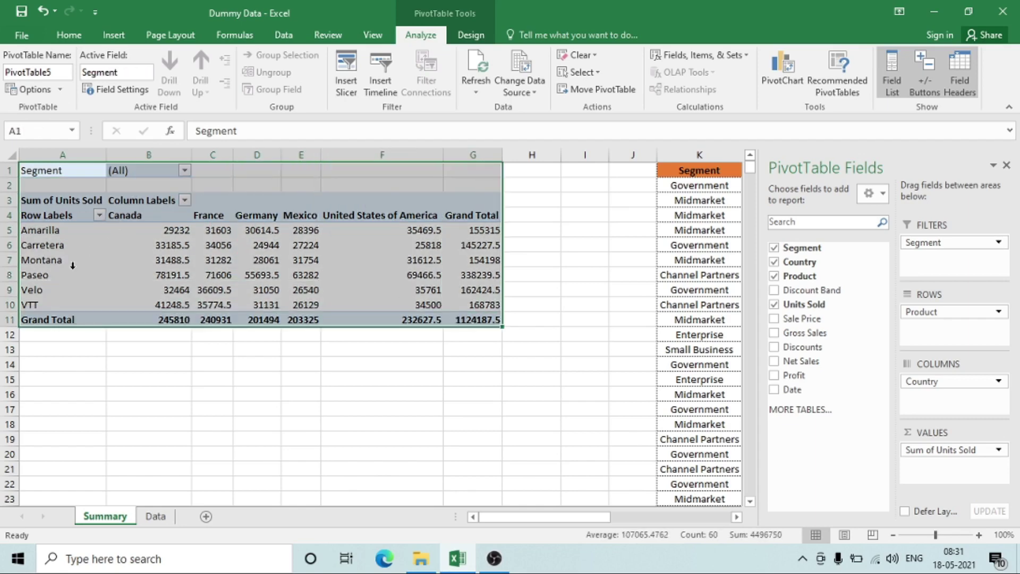
pyautogui.moveTo(108, 256)
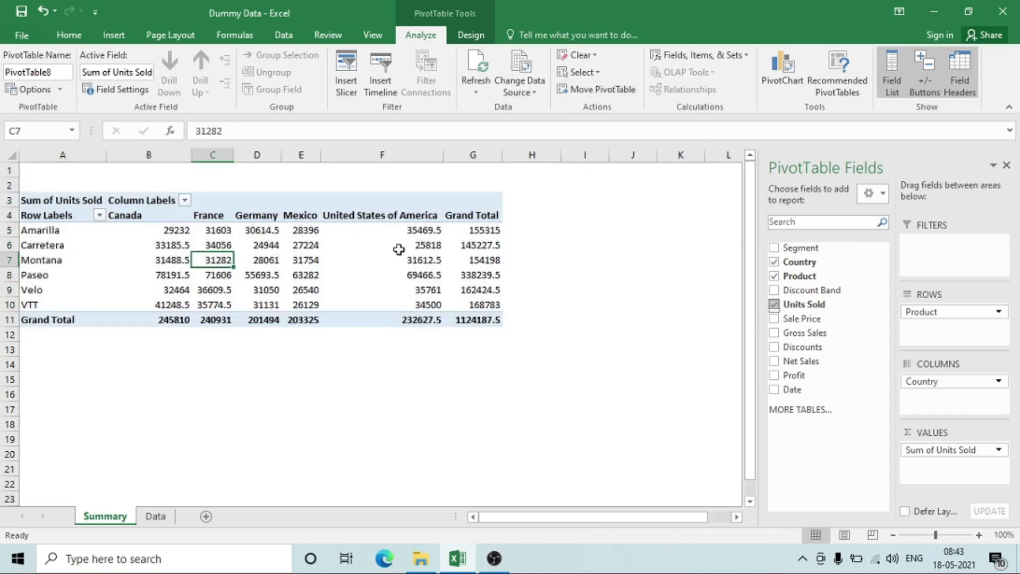
pyautogui.click(572, 97)
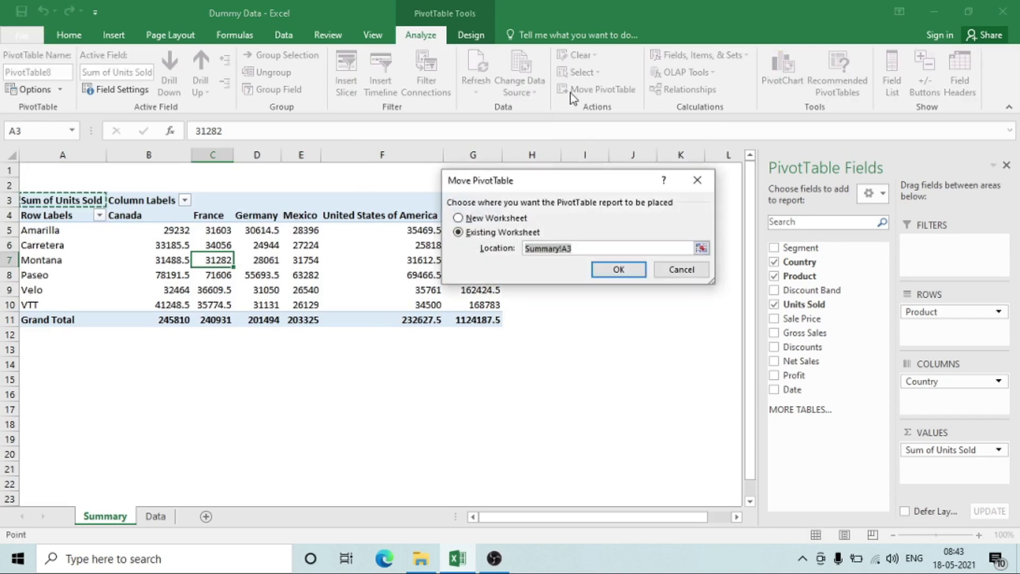
pyautogui.press('Return')
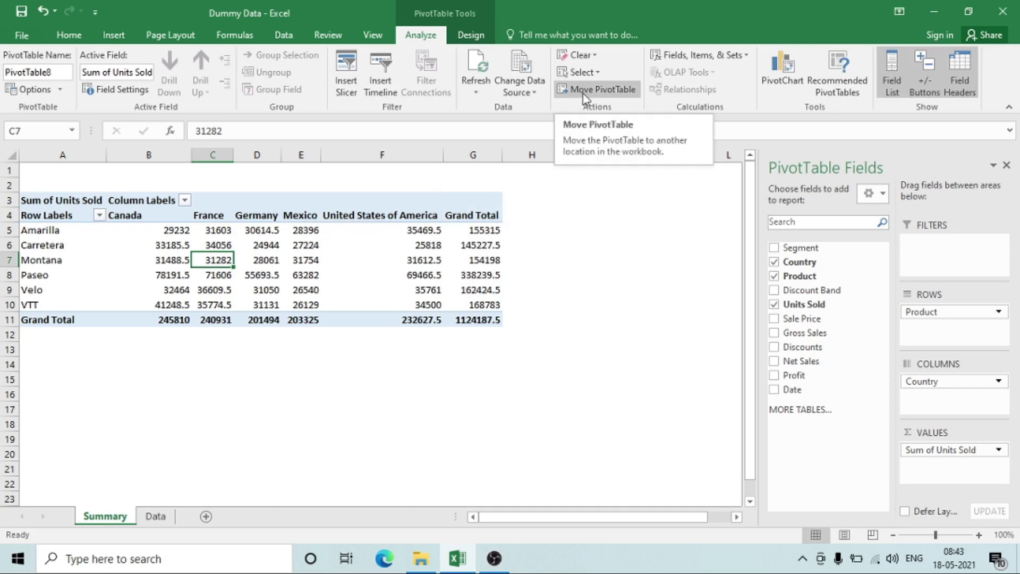
pyautogui.click(329, 181)
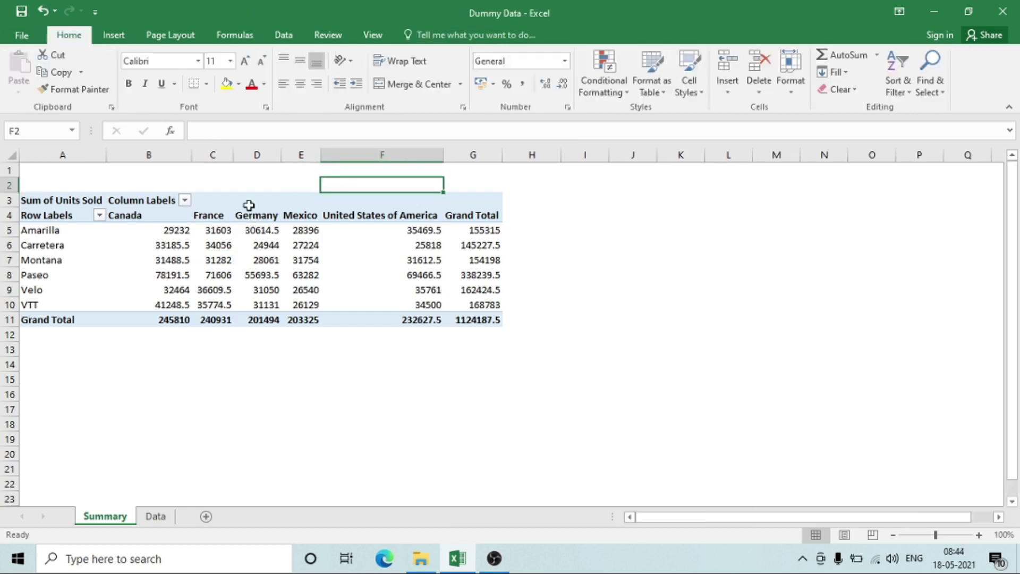
pyautogui.click(186, 260)
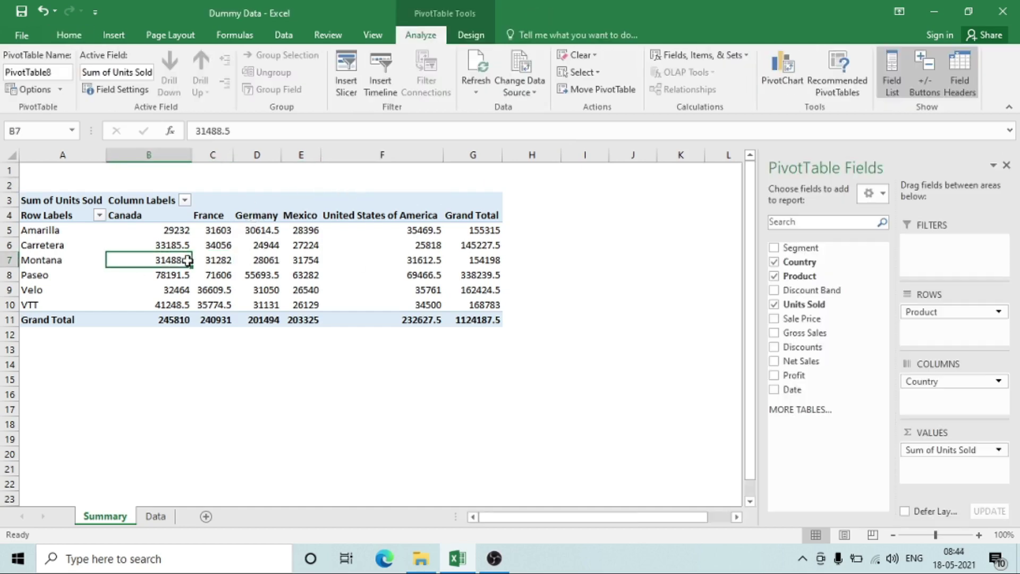
# Step: Move the PivotTable to cell A14 of the existing Summary worksheet and highlight the vacated range A1:G11
pyautogui.click(586, 90)
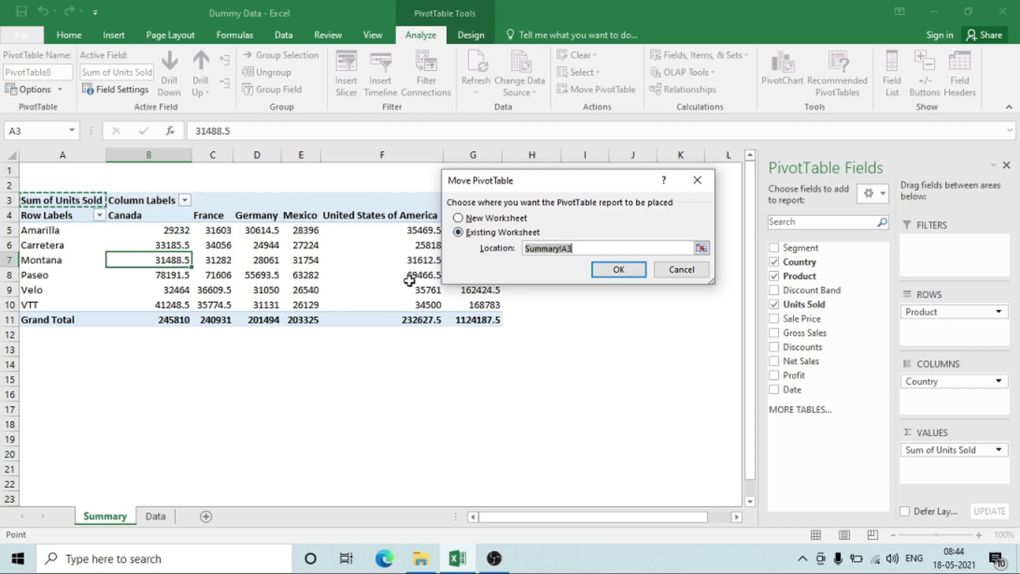
pyautogui.click(50, 368)
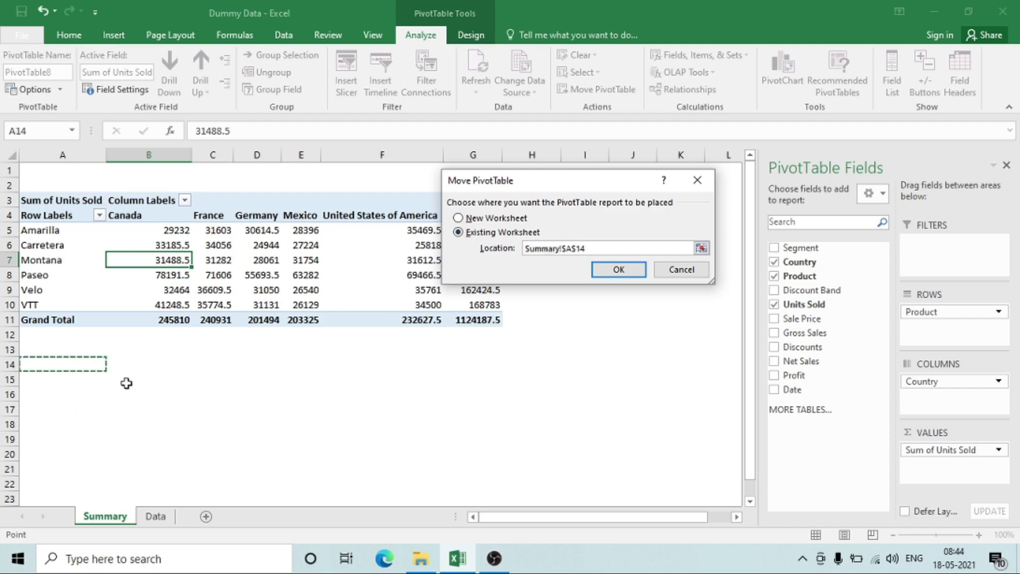
pyautogui.click(638, 272)
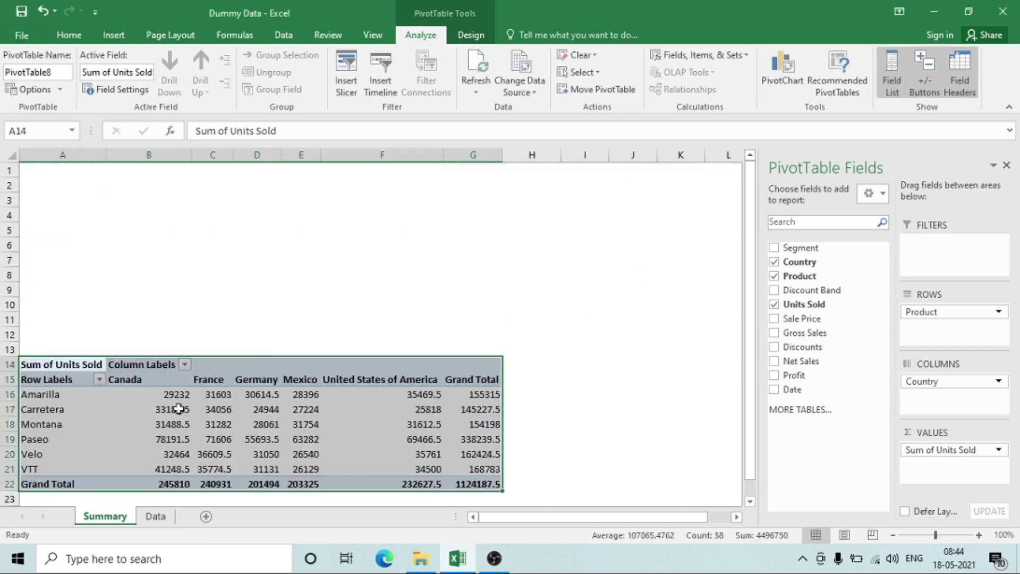
pyautogui.moveTo(53, 186); pyautogui.dragTo(465, 343)
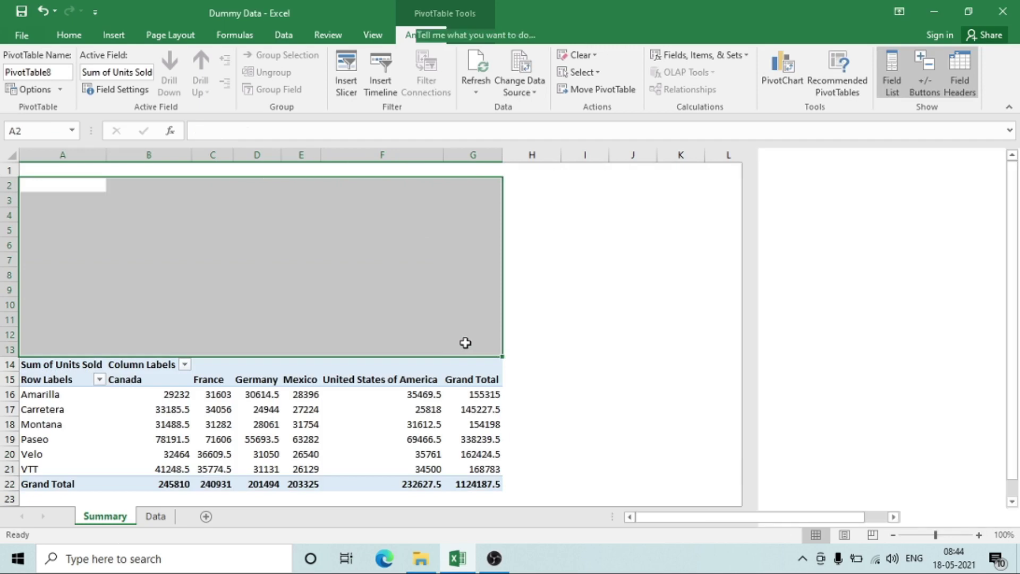
pyautogui.click(305, 225)
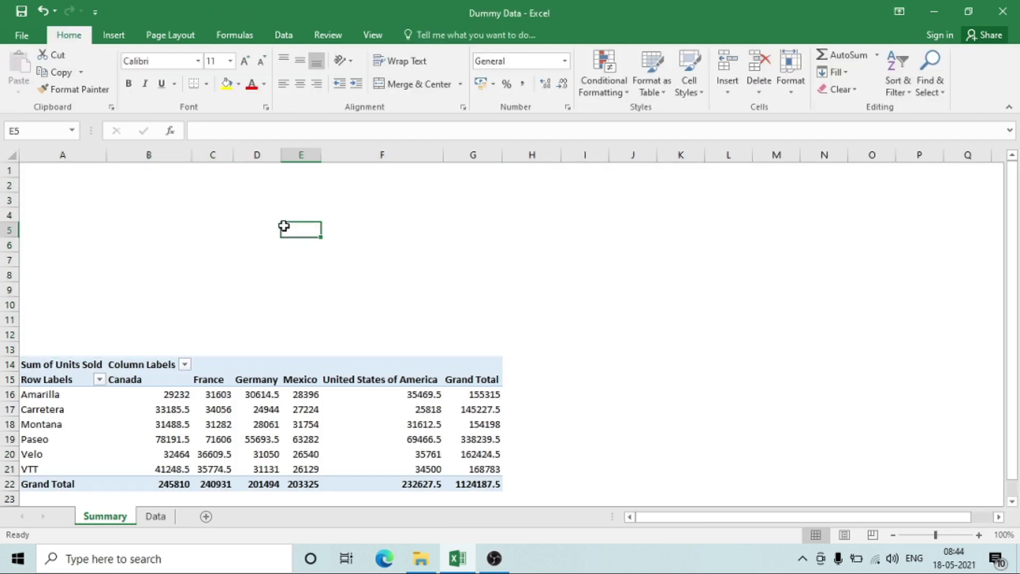
pyautogui.moveTo(54, 173); pyautogui.dragTo(476, 320)
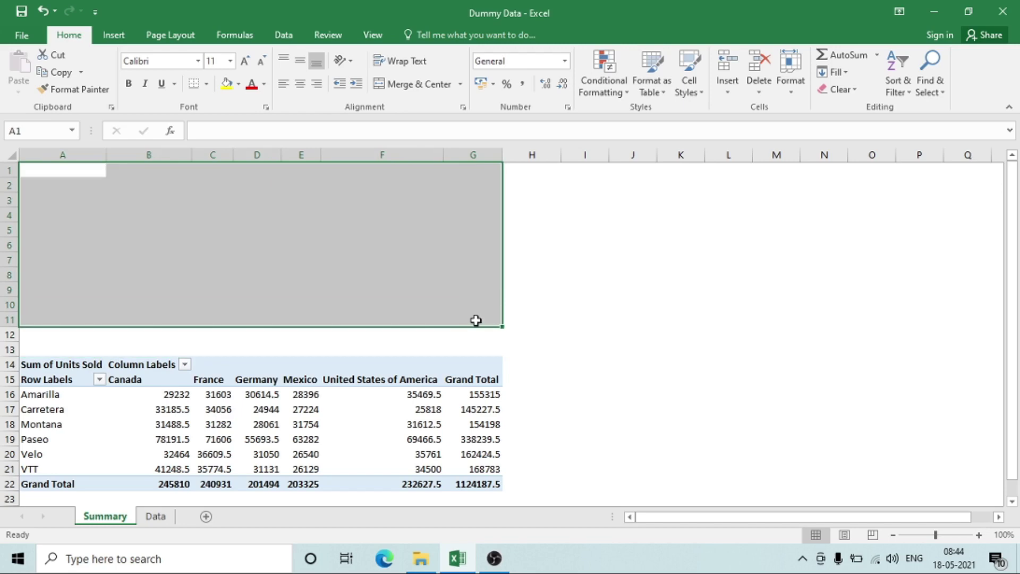
# Step: Delete the empty rows 2 to 13 above the moved PivotTable and select its Row Labels header
pyautogui.click(212, 438)
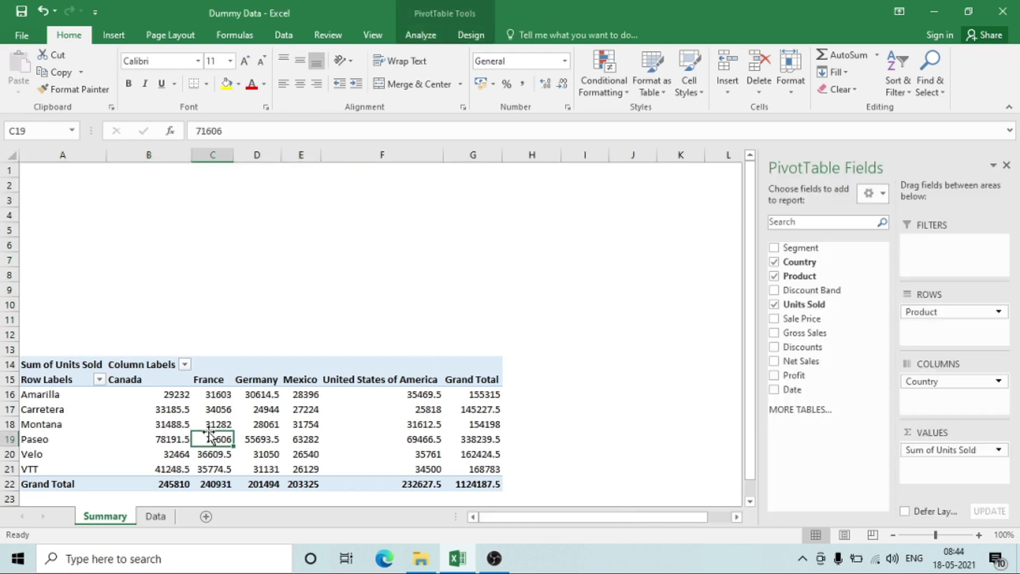
pyautogui.press('Up')
pyautogui.press('Up')
pyautogui.press('Up')
pyautogui.press('Up')
pyautogui.press('Up')
pyautogui.press('Up')
pyautogui.hotkey('shift', 'space')
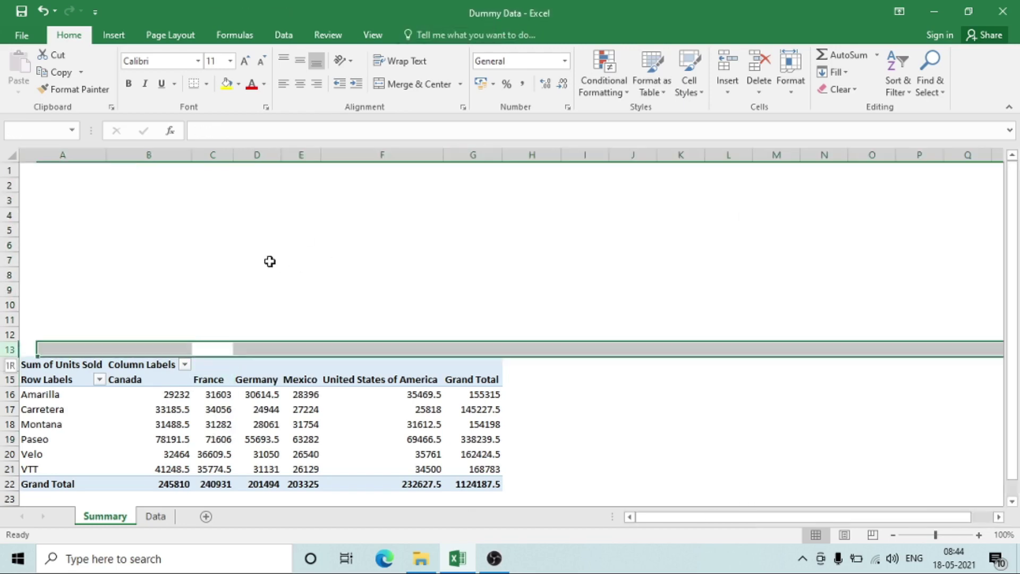
pyautogui.hotkey('shift', 'Up')
pyautogui.hotkey('shift', 'Up')
pyautogui.hotkey('shift', 'Up')
pyautogui.hotkey('shift', 'Up')
pyautogui.hotkey('shift', 'Up')
pyautogui.hotkey('shift', 'Up')
pyautogui.hotkey('shift', 'Up')
pyautogui.hotkey('shift', 'Up')
pyautogui.hotkey('shift', 'Up')
pyautogui.hotkey('shift', 'Up')
pyautogui.hotkey('shift', 'Up')
pyautogui.hotkey('shift', 'Up')
pyautogui.hotkey('shift', 'Down')
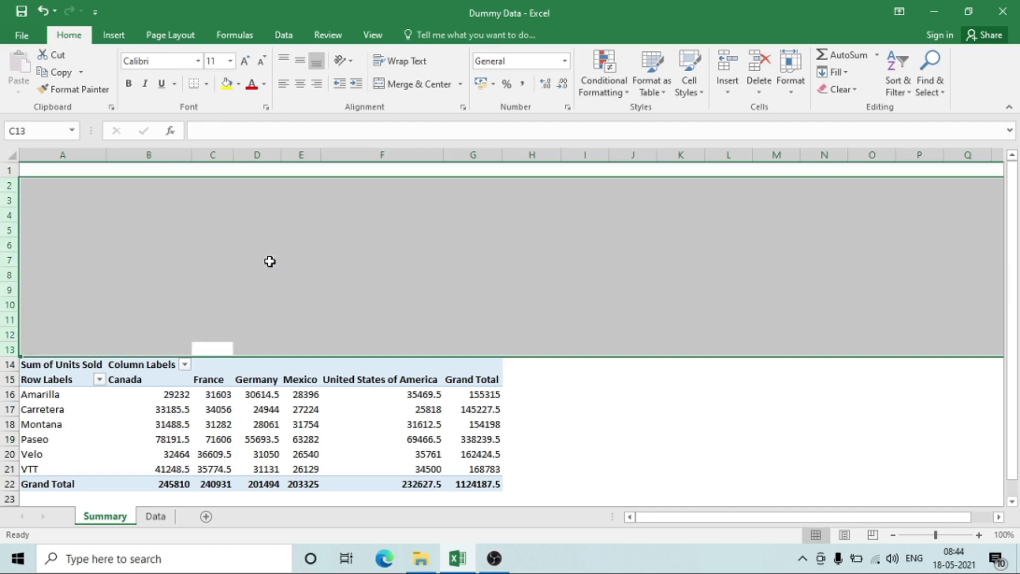
pyautogui.hotkey('ctrl', '-')
pyautogui.hotkey('ctrl', 'Up')
pyautogui.hotkey('ctrl', 'Left')
pyautogui.hotkey('ctrl', 'Up')
pyautogui.press('Down')
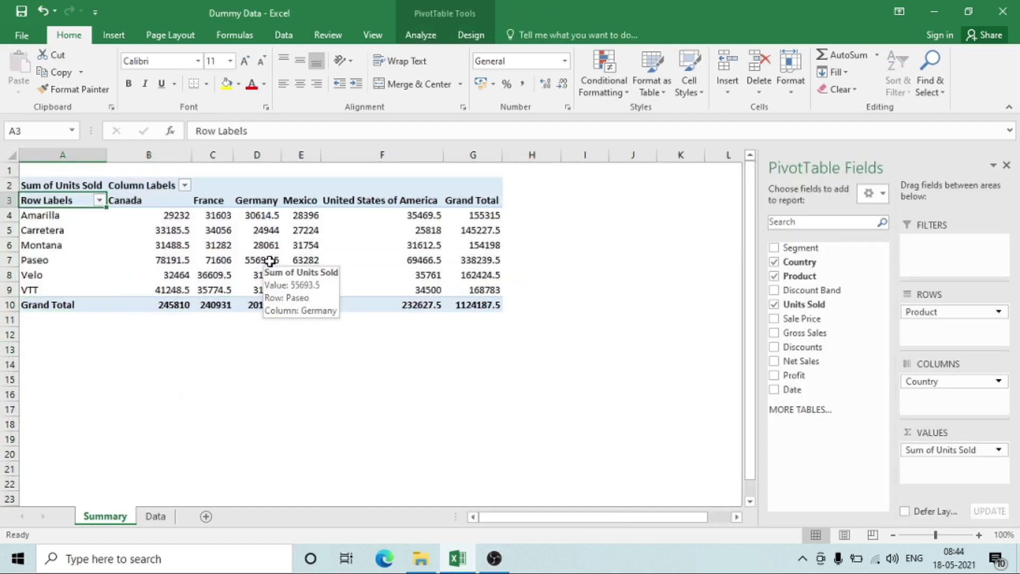
# Step: Open the Recommended PivotTables suggestions for the source table on the Data sheet
pyautogui.click(420, 34)
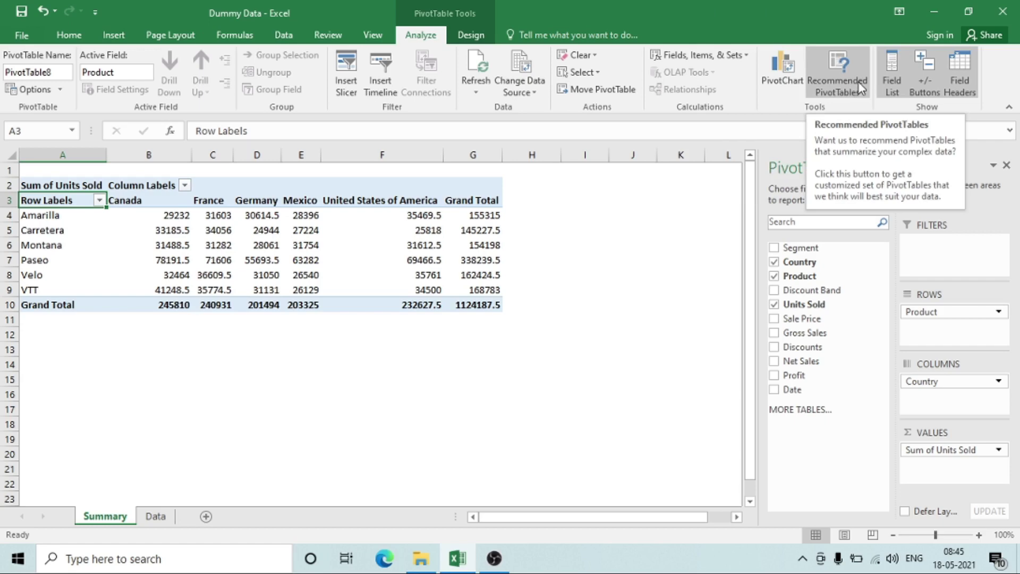
pyautogui.click(153, 519)
pyautogui.click(108, 277)
pyautogui.press('Down')
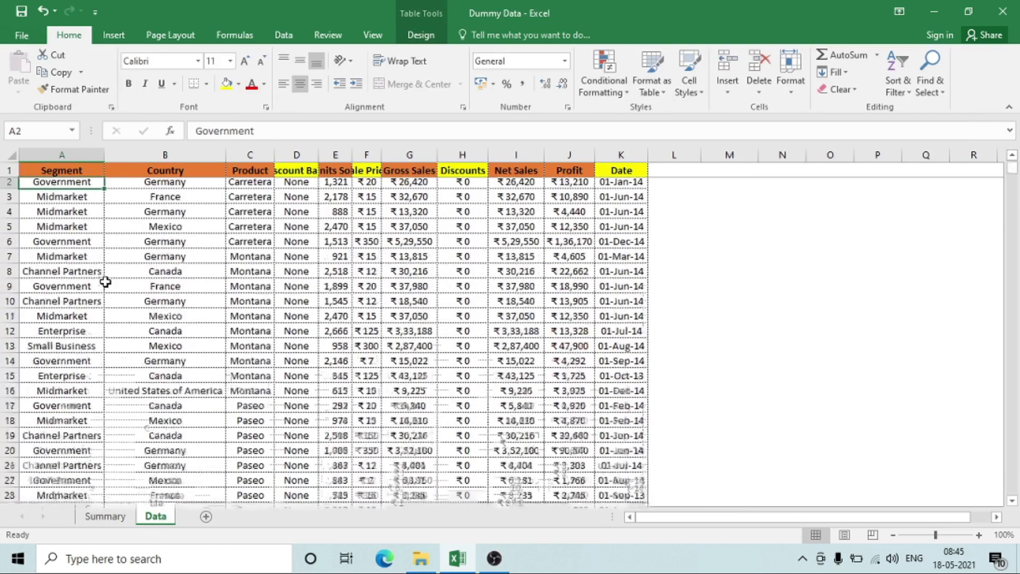
pyautogui.press('Up')
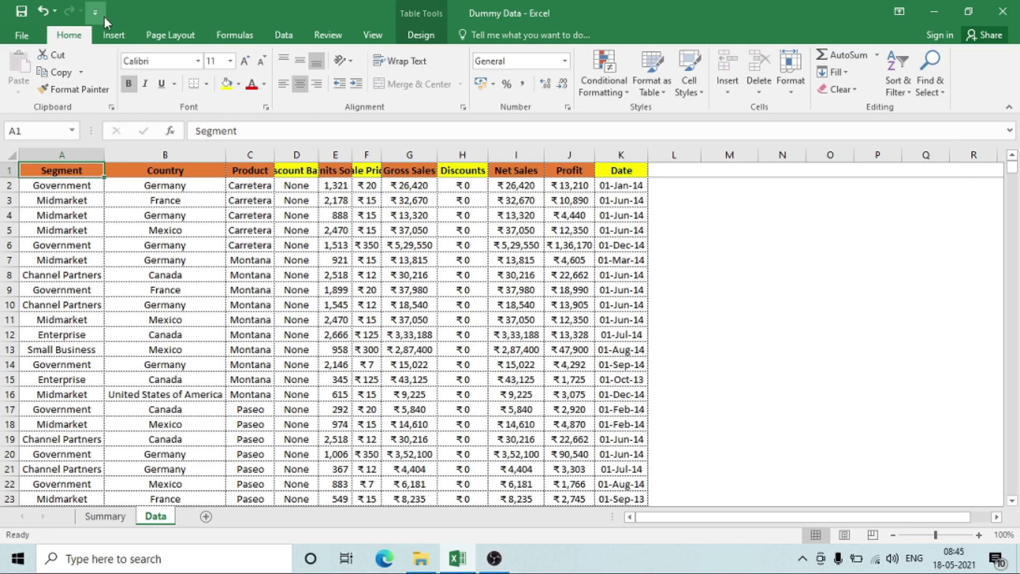
pyautogui.click(112, 36)
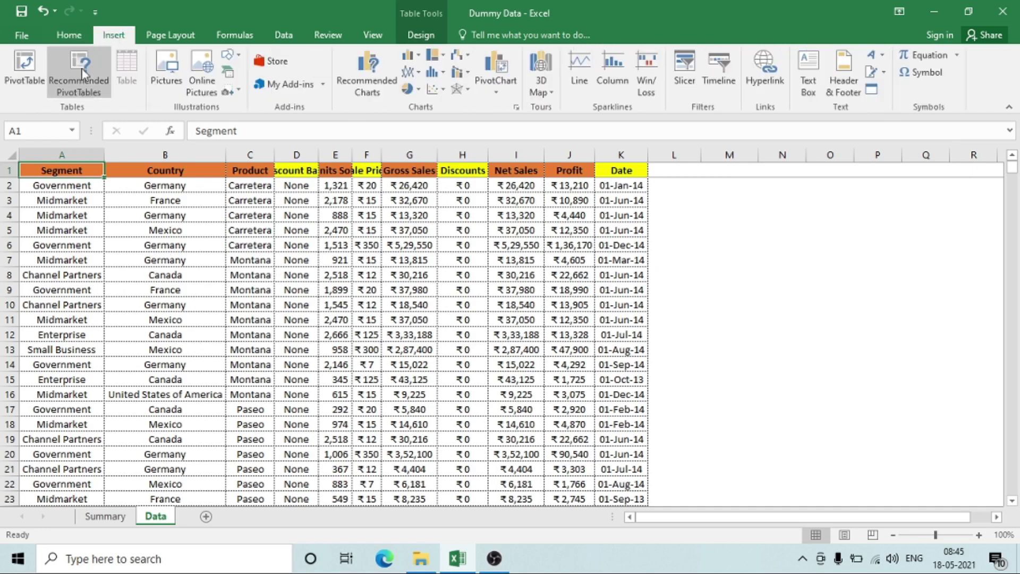
pyautogui.click(85, 85)
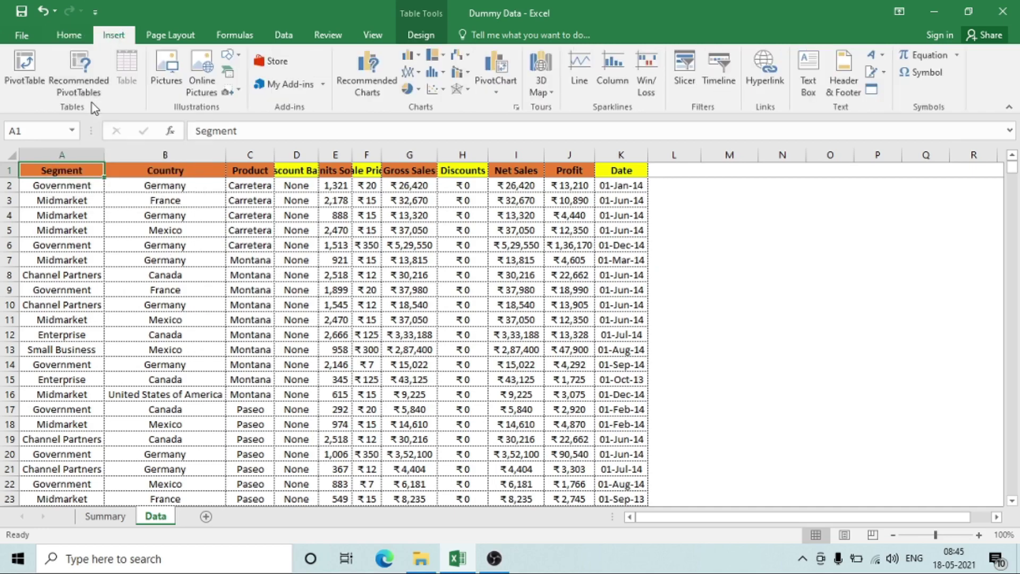
pyautogui.click(143, 351)
pyautogui.click(79, 74)
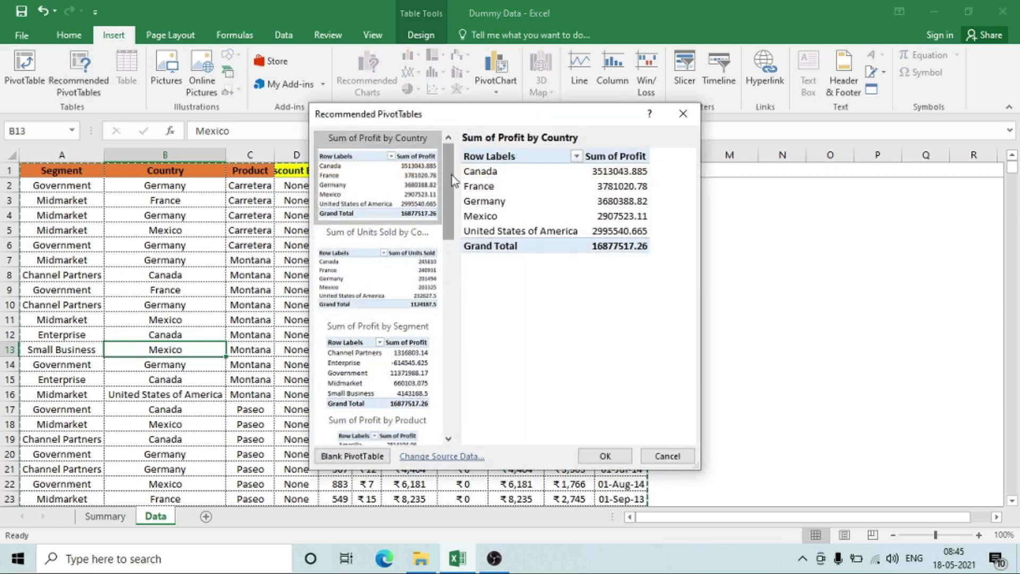
# Step: Preview the recommended layouts for units sold by country and for profit by country, segment and product
pyautogui.moveTo(446, 158)
pyautogui.mouseDown()
pyautogui.moveTo(464, 428)
pyautogui.moveTo(453, 160)
pyautogui.mouseUp()
pyautogui.click(375, 290)
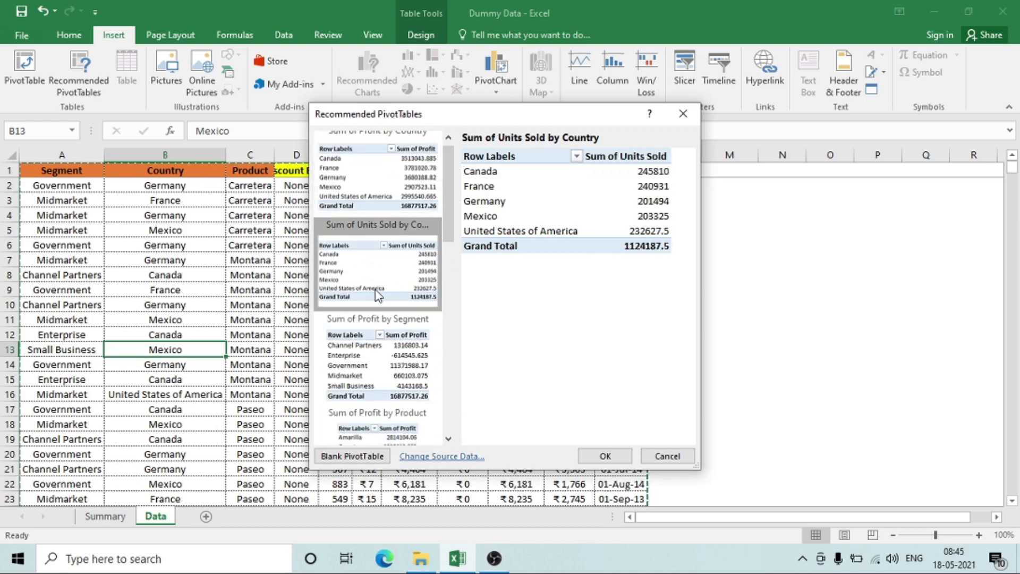
pyautogui.click(387, 181)
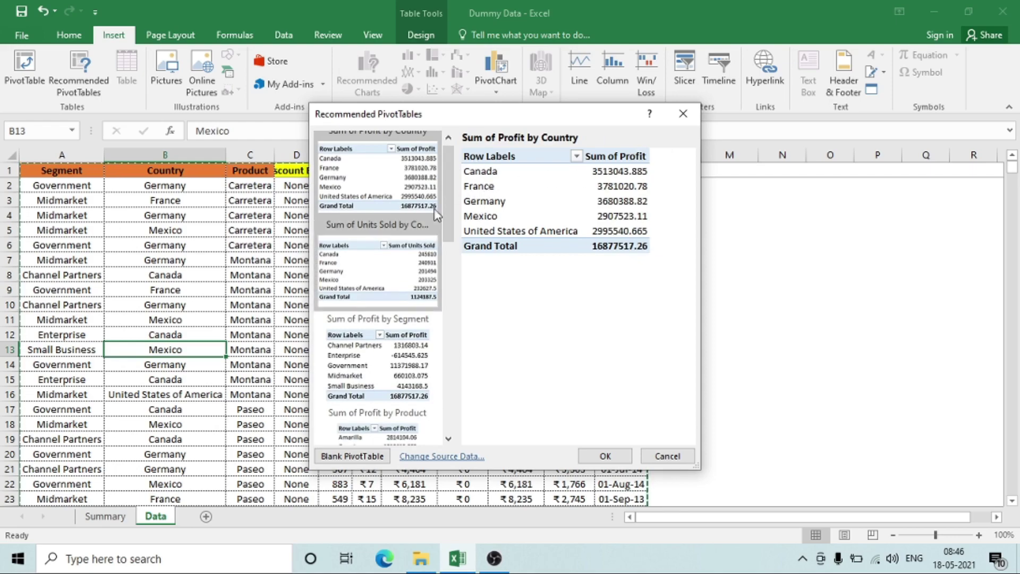
pyautogui.moveTo(516, 117); pyautogui.dragTo(740, 45)
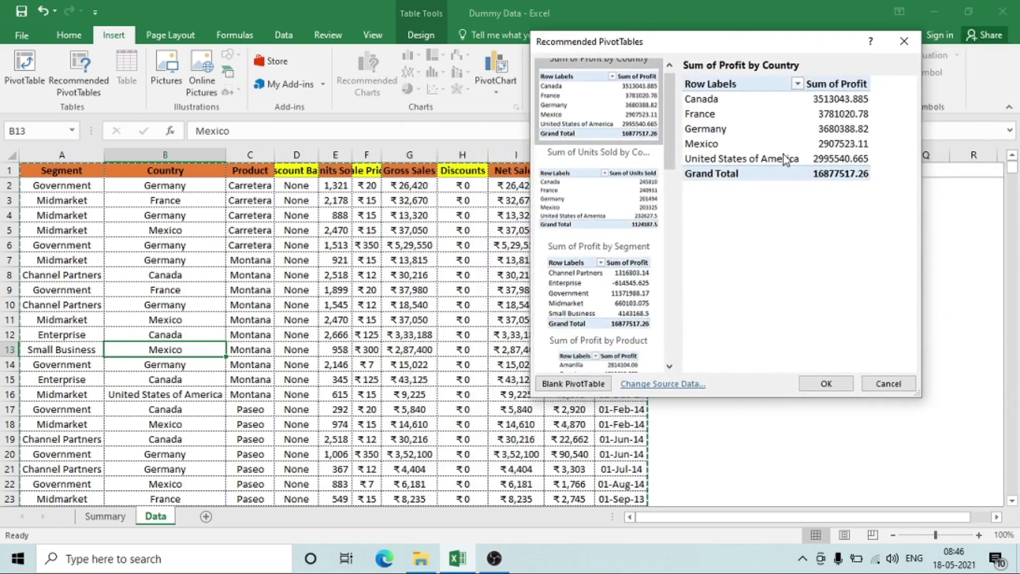
pyautogui.click(601, 195)
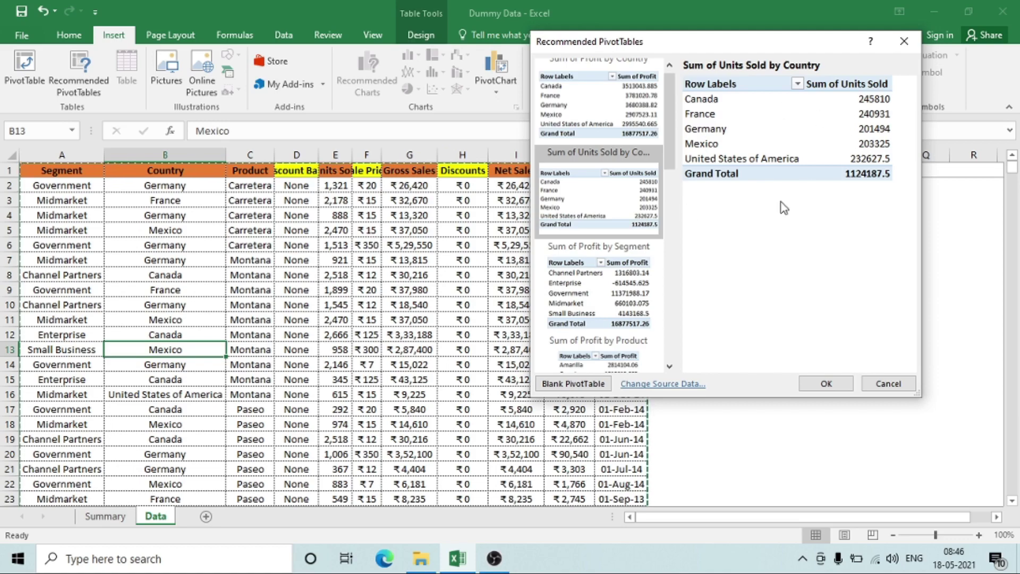
pyautogui.click(604, 292)
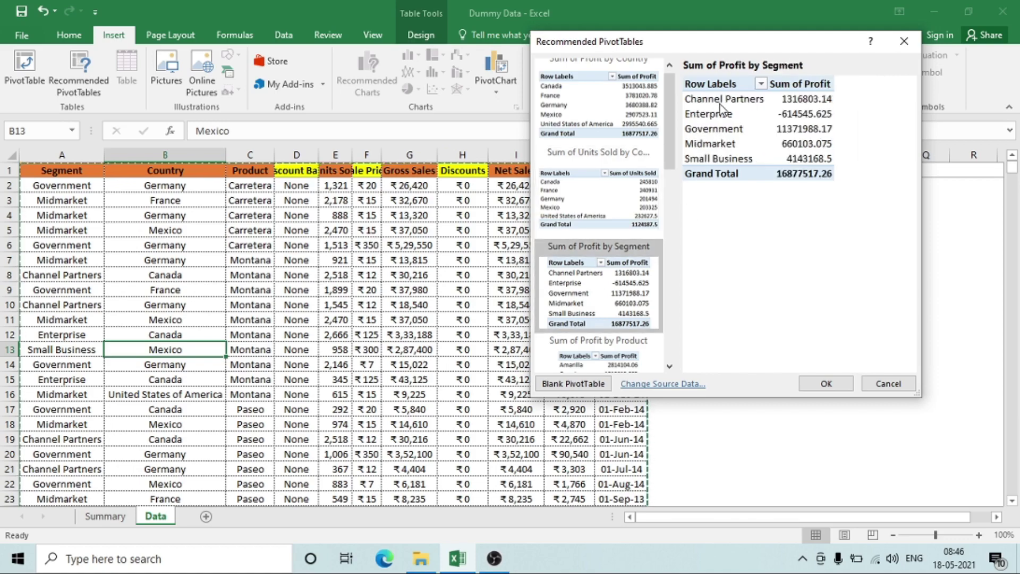
pyautogui.click(601, 362)
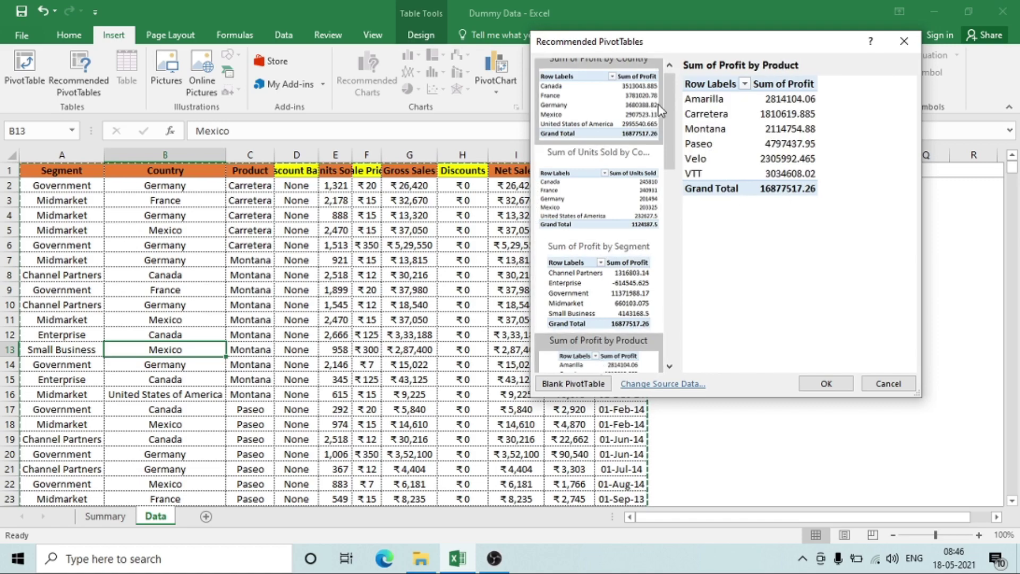
# Step: Preview the recommended layouts that start with Sum of Gross Sales and Sum of Sale Price
pyautogui.scroll(-3, 672, 154)
pyautogui.scroll(-3, 671, 154)
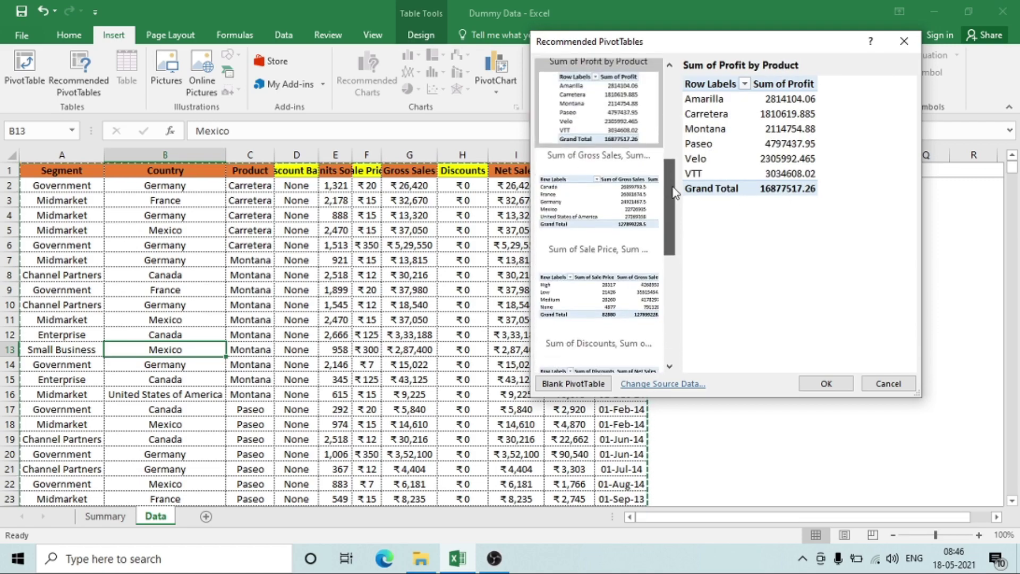
pyautogui.click(598, 202)
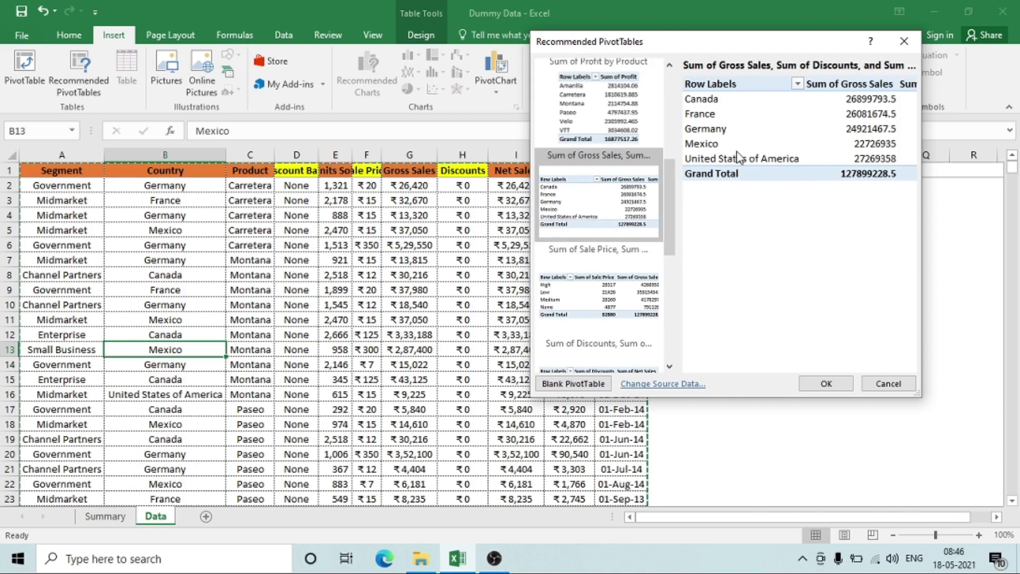
pyautogui.click(618, 296)
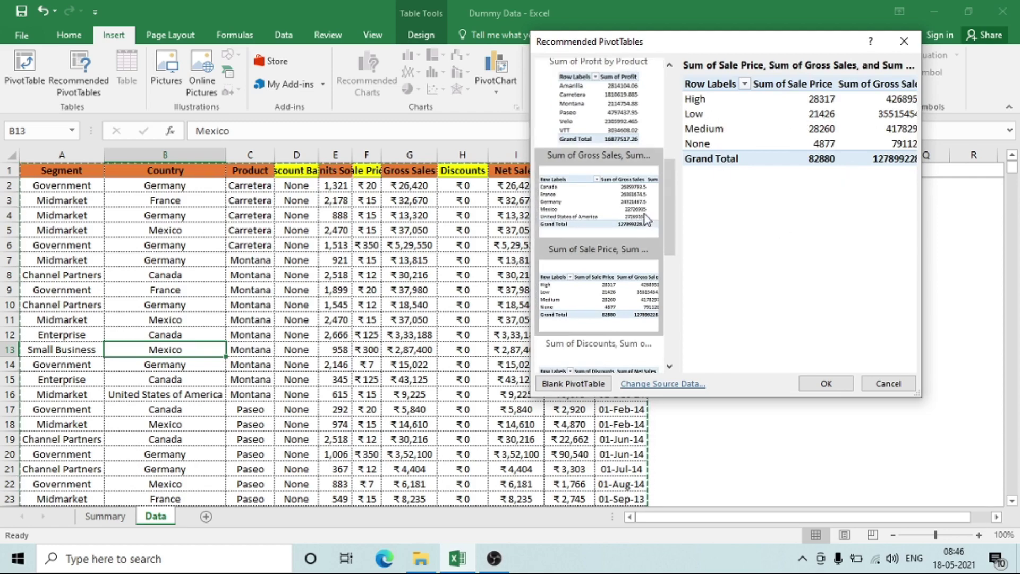
pyautogui.scroll(-3, 671, 188)
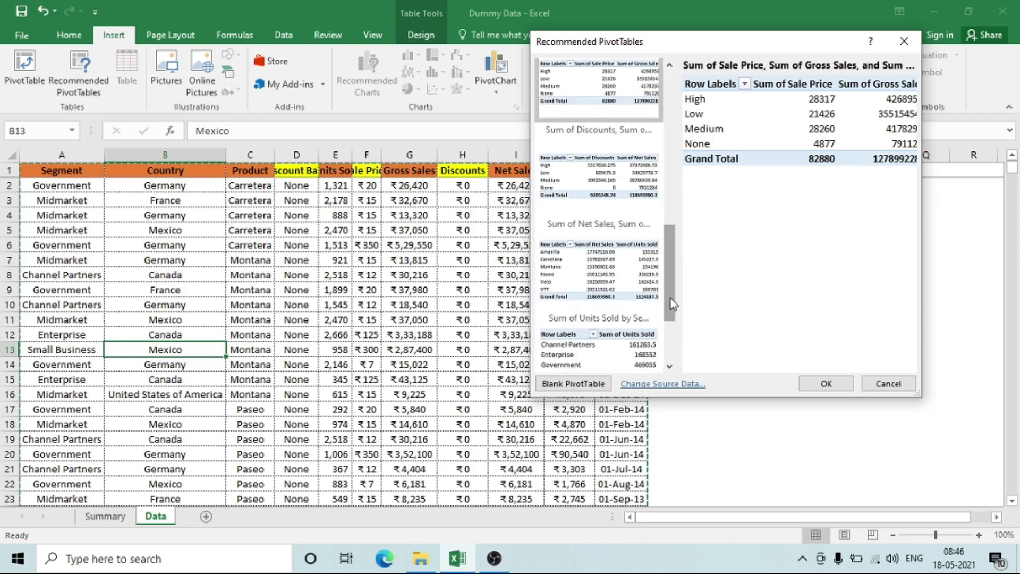
# Step: Insert the recommended Sum of Profit by Country PivotTable
pyautogui.moveTo(674, 304); pyautogui.dragTo(667, 116)
pyautogui.click(611, 99)
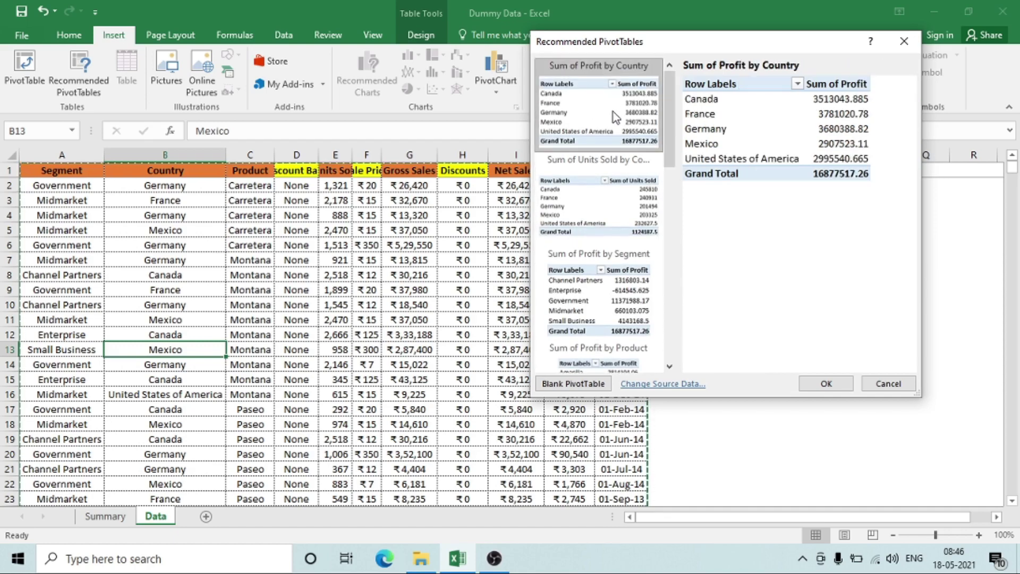
pyautogui.click(827, 382)
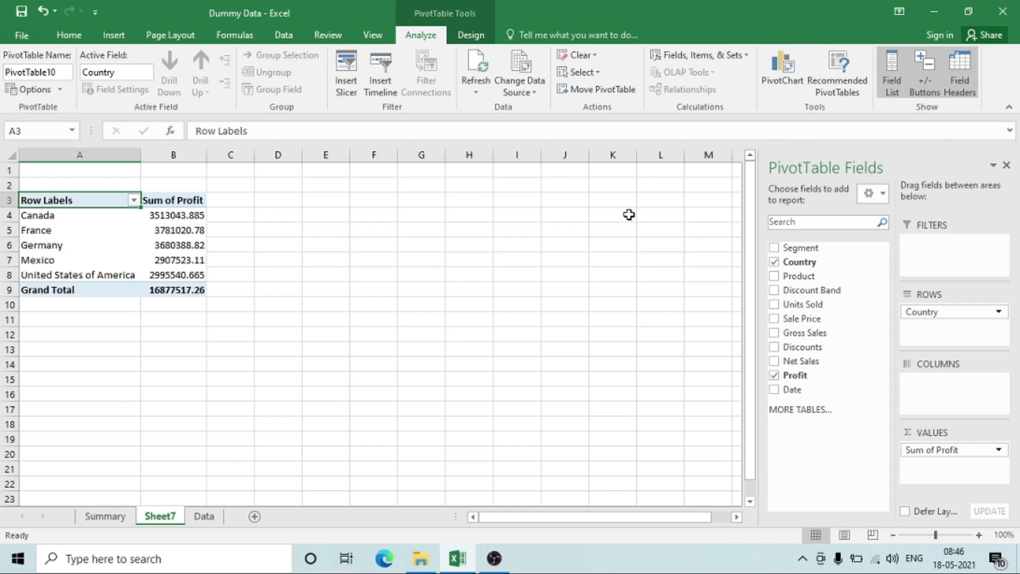
# Step: Delete the worksheet containing the Sum of Profit by Country PivotTable
pyautogui.hotkey('alt', 'h')
pyautogui.press('d')
pyautogui.press('s')
pyautogui.press('Return')
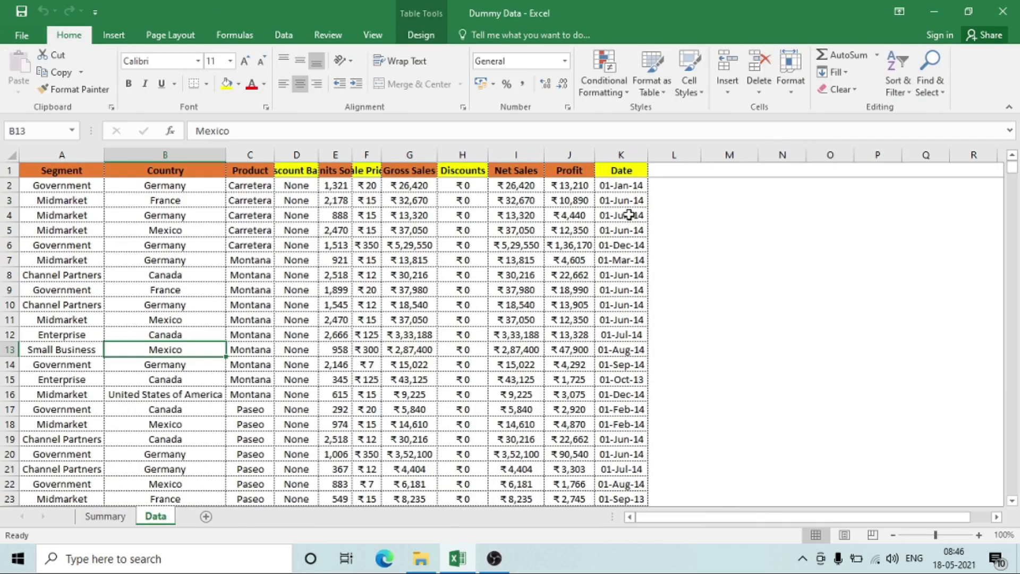
# Step: Add the Segment field to the rows above Product in the Summary sheet's PivotTable
pyautogui.click(105, 520)
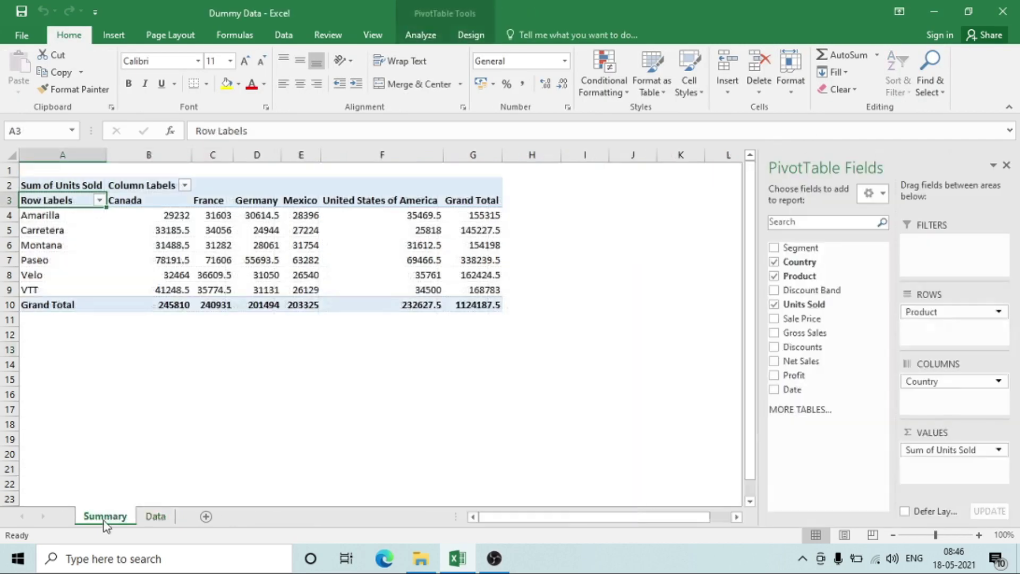
pyautogui.click(414, 43)
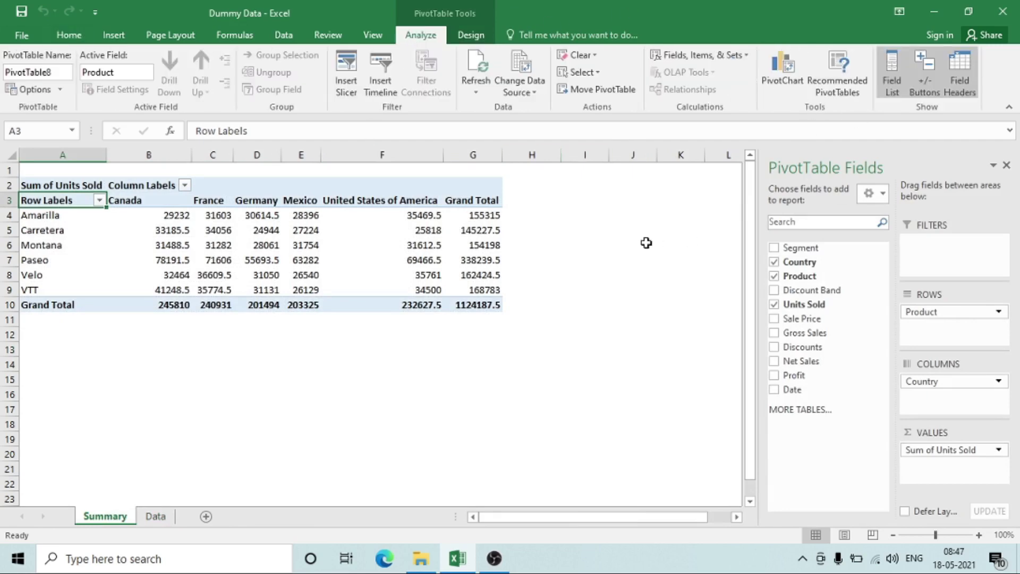
pyautogui.moveTo(328, 261)
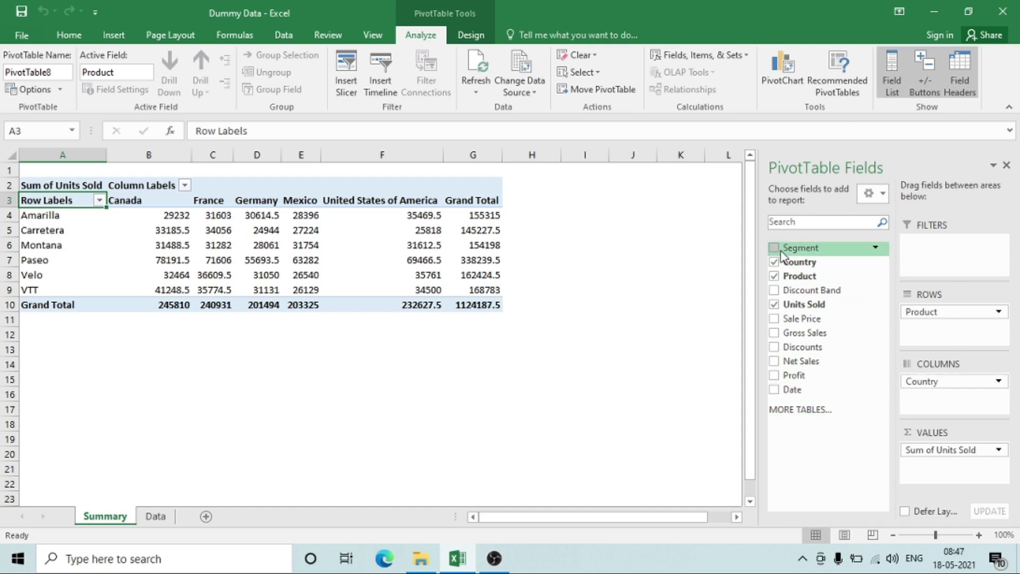
pyautogui.moveTo(787, 250); pyautogui.dragTo(983, 314)
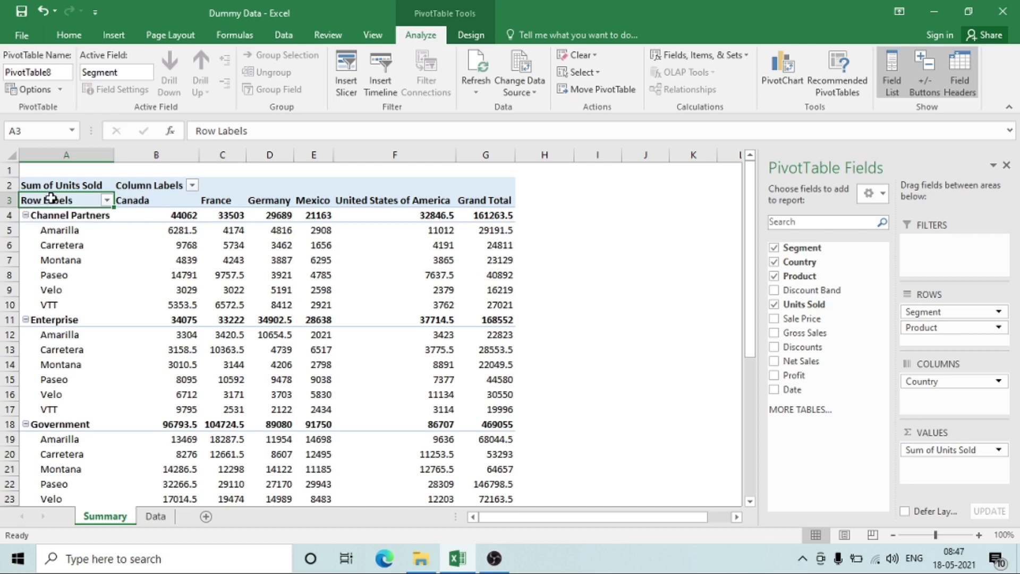
# Step: Try to delete the Row Labels header in A3 and the Column Labels header in B2
pyautogui.click(133, 183)
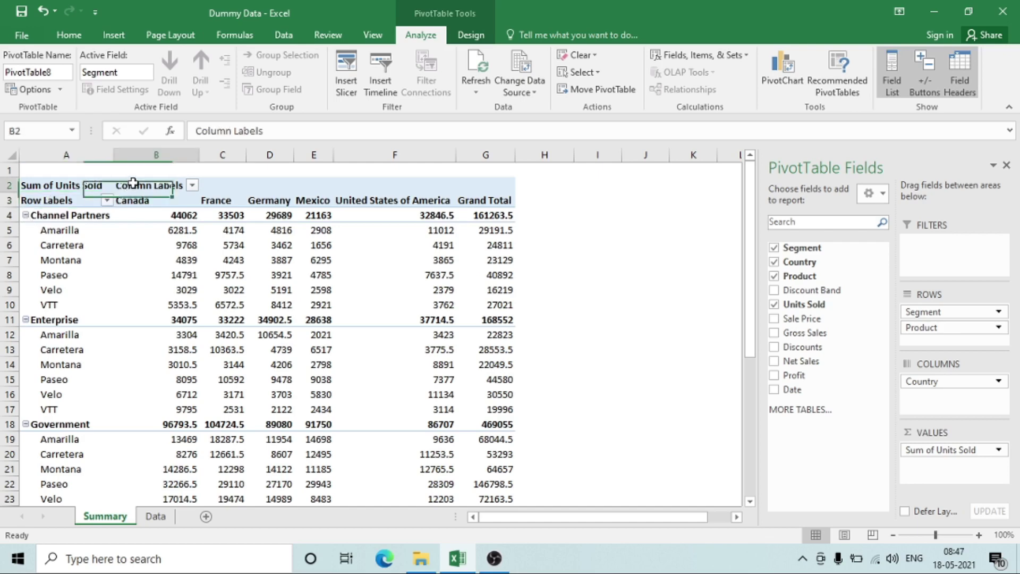
pyautogui.click(68, 188)
pyautogui.press('Down')
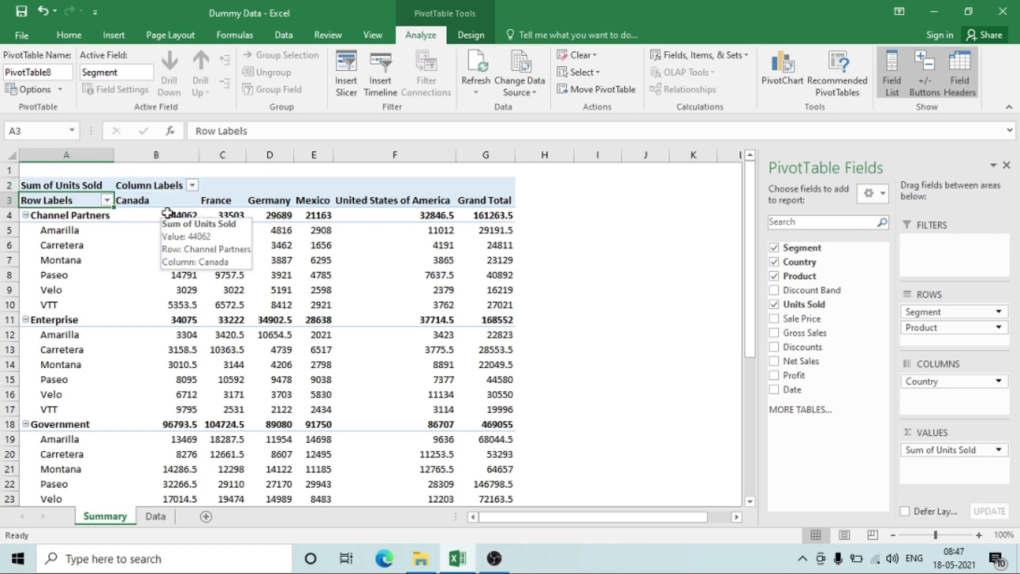
pyautogui.press('Delete')
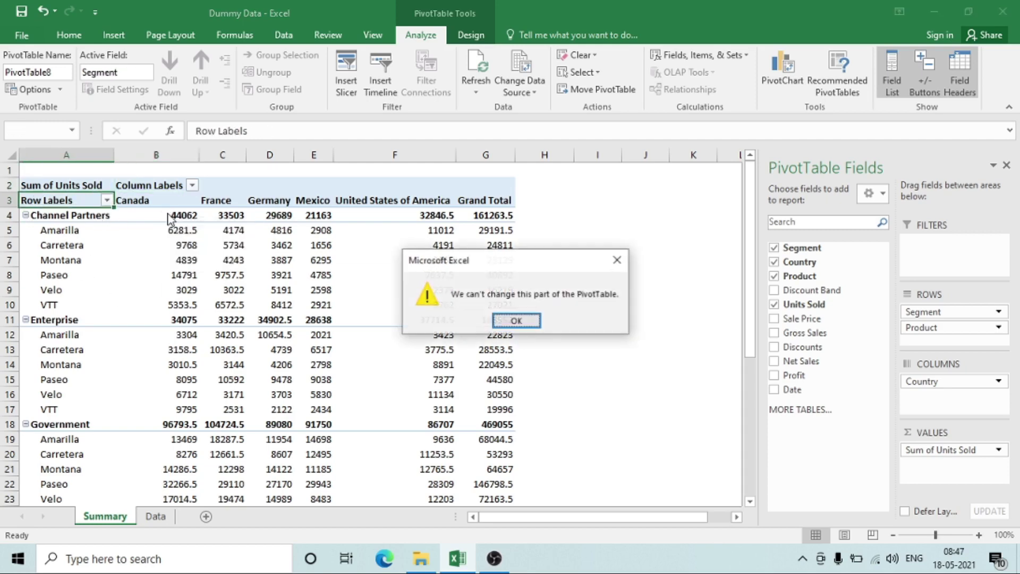
pyautogui.press('Return')
pyautogui.press('Right')
pyautogui.press('Up')
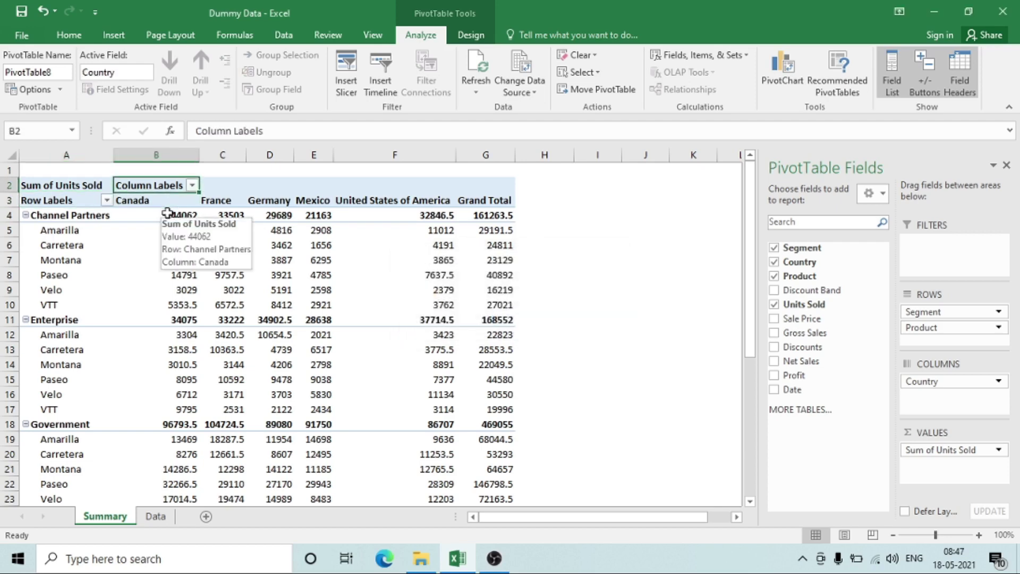
pyautogui.press('Delete')
pyautogui.press('Return')
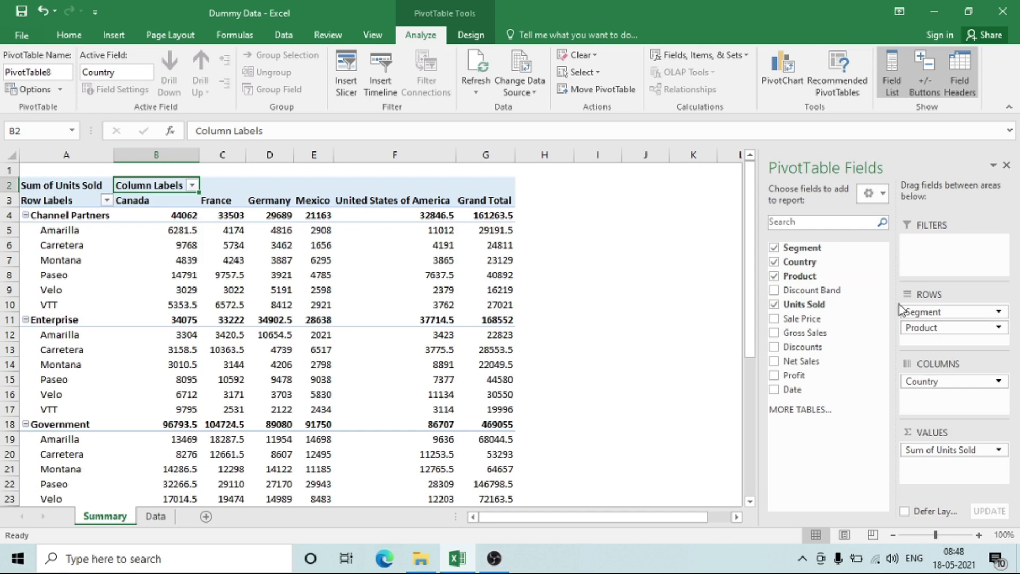
# Step: Close the PivotTable Fields list and show it again from the Canada value of VTT in B10
pyautogui.click(1007, 166)
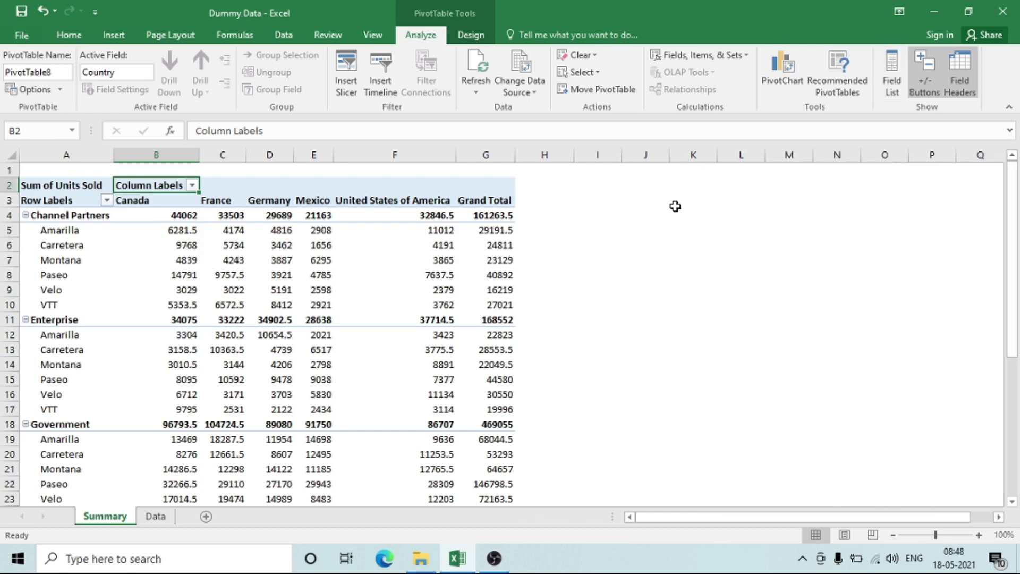
pyautogui.hotkey('ctrl', 'z')
pyautogui.hotkey('ctrl', 'y')
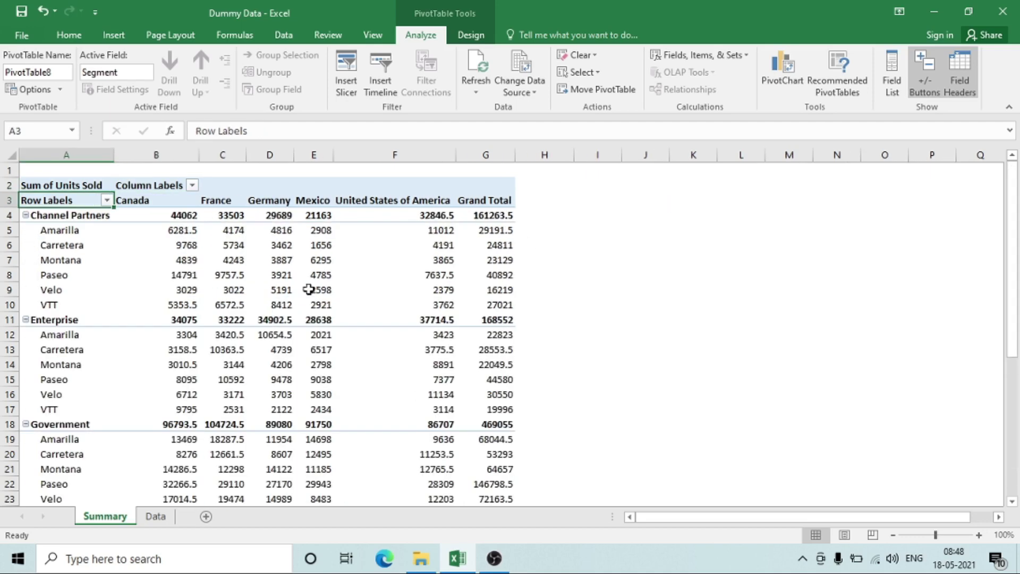
pyautogui.rightClick(223, 246)
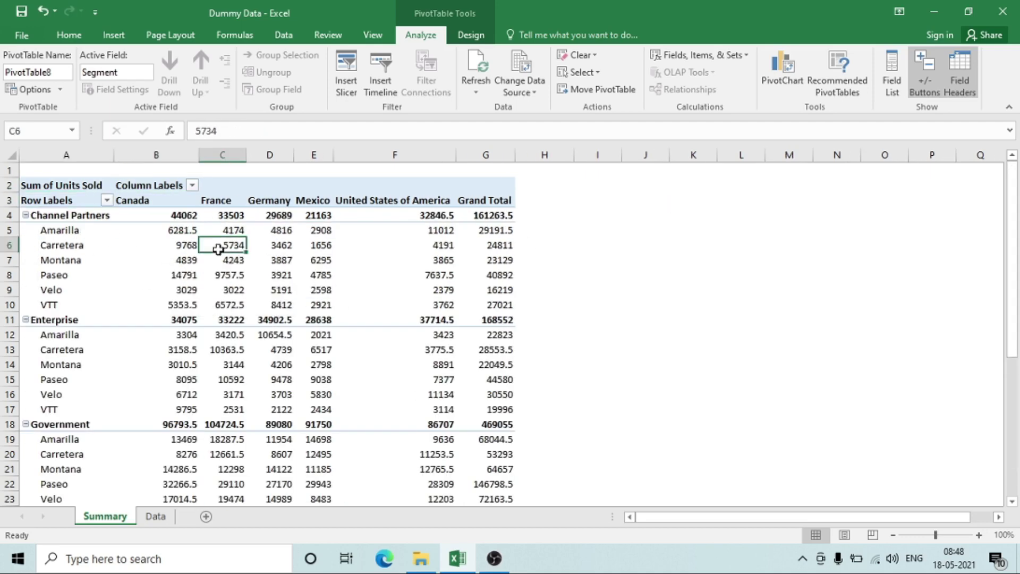
pyautogui.click(137, 296)
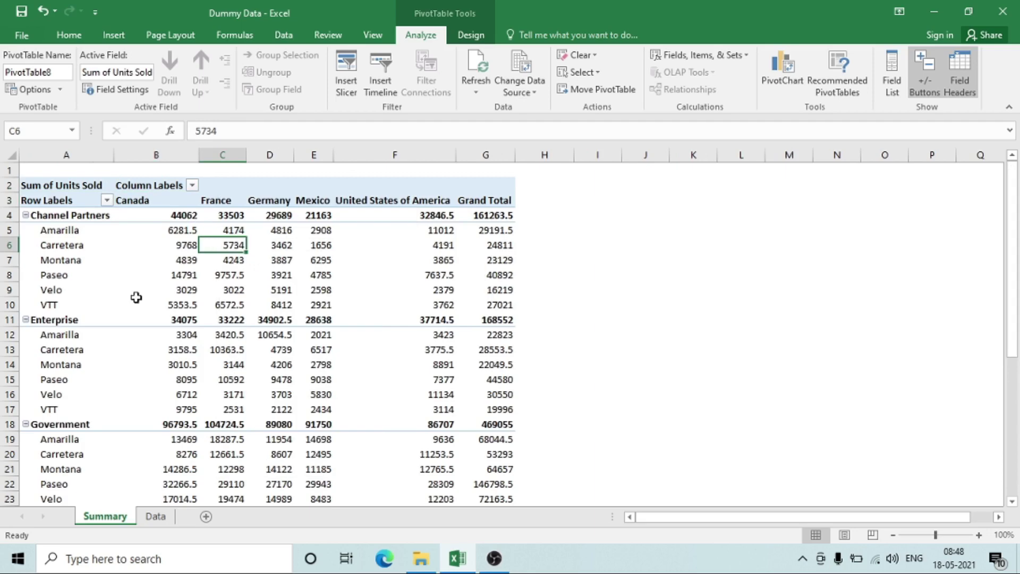
pyautogui.click(160, 304)
pyautogui.rightClick(160, 303)
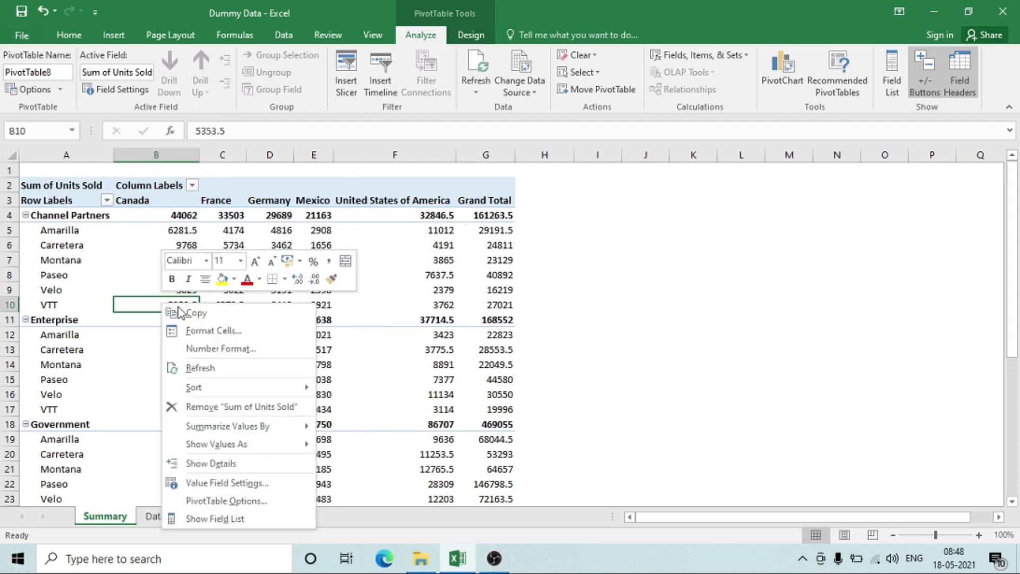
pyautogui.click(243, 520)
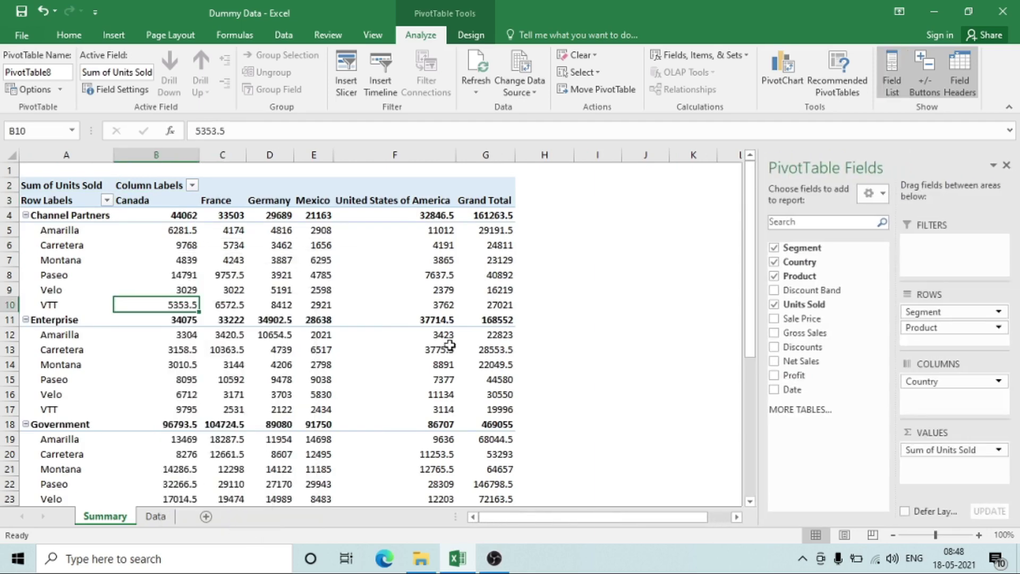
# Step: Hide the field list from cell B5 and bring it back from cell D10
pyautogui.rightClick(186, 232)
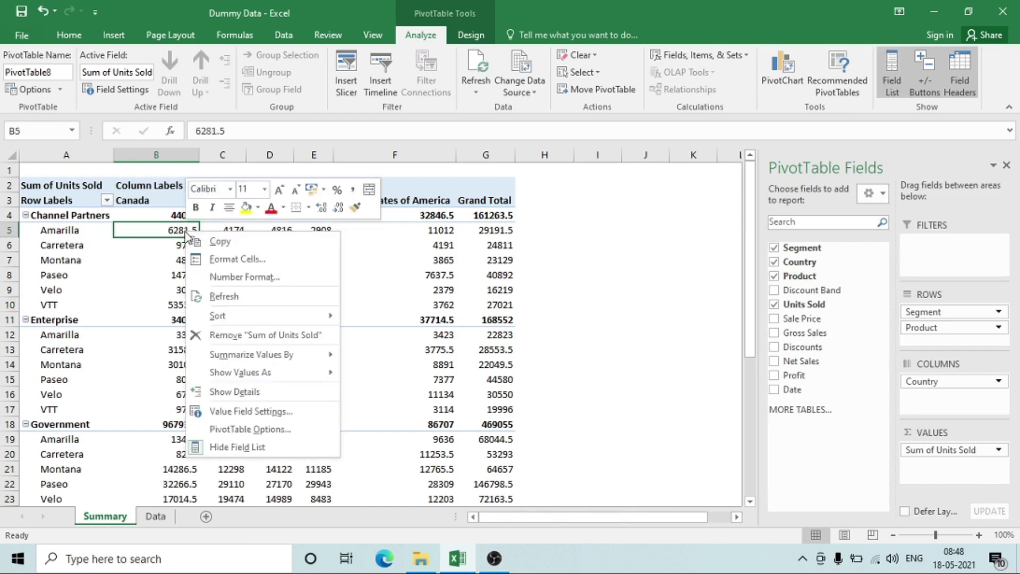
pyautogui.click(225, 448)
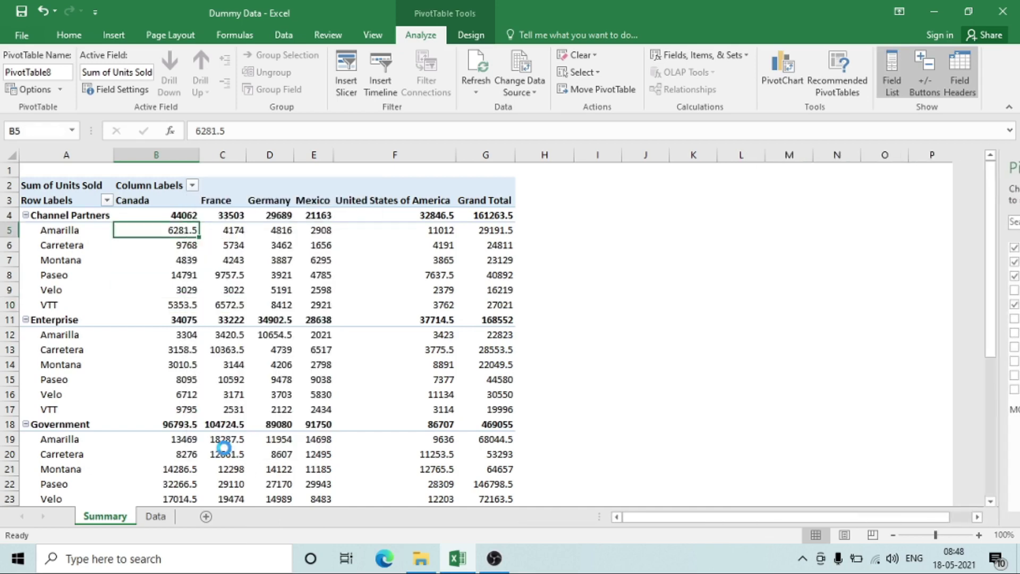
pyautogui.rightClick(256, 301)
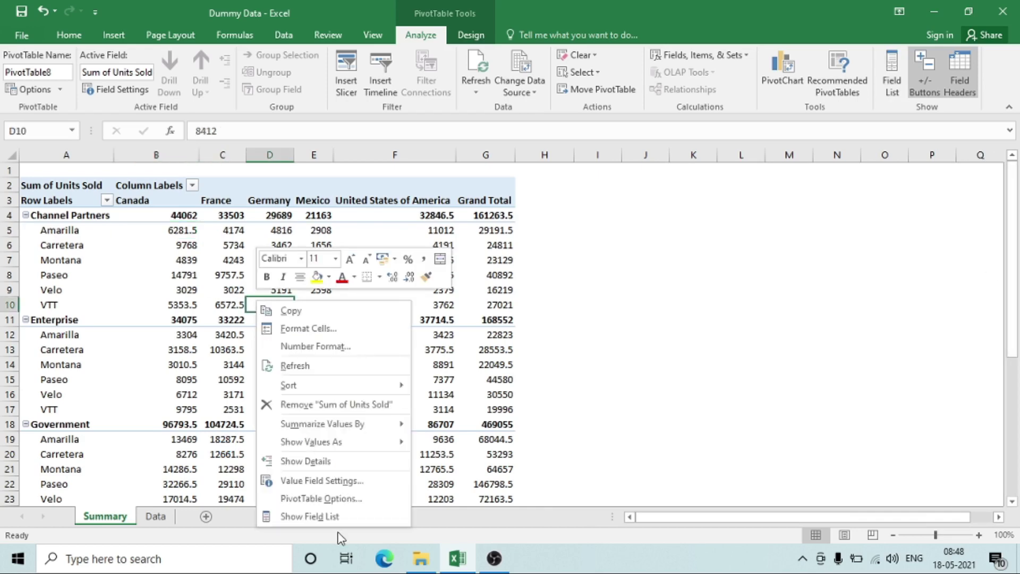
pyautogui.click(318, 518)
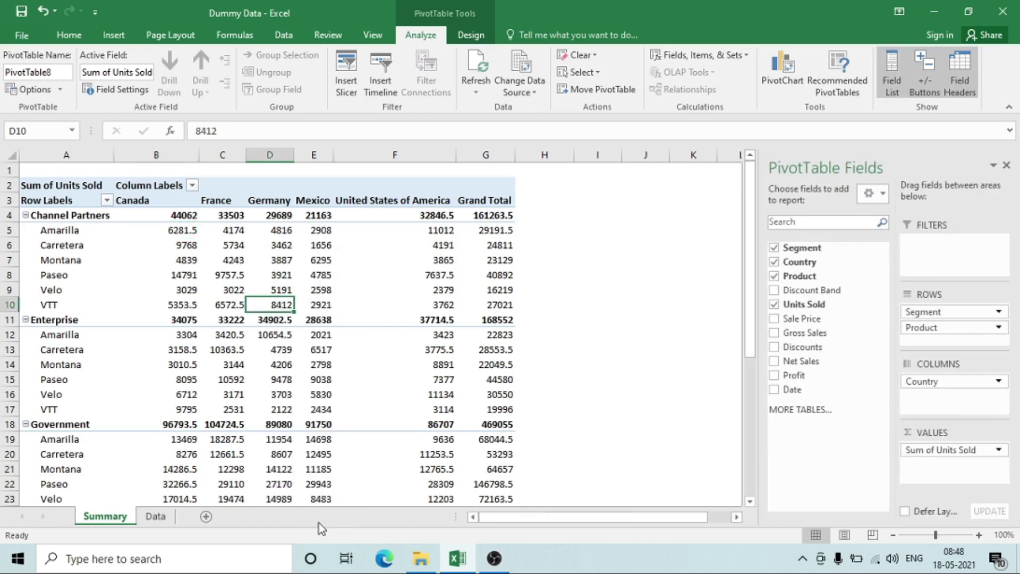
# Step: Select the Channel Partners label in A4 and toggle the PivotTable field list, leaving it hidden
pyautogui.hotkey('ctrl', 'Up')
pyautogui.hotkey('ctrl', 'Left')
pyautogui.press('Down')
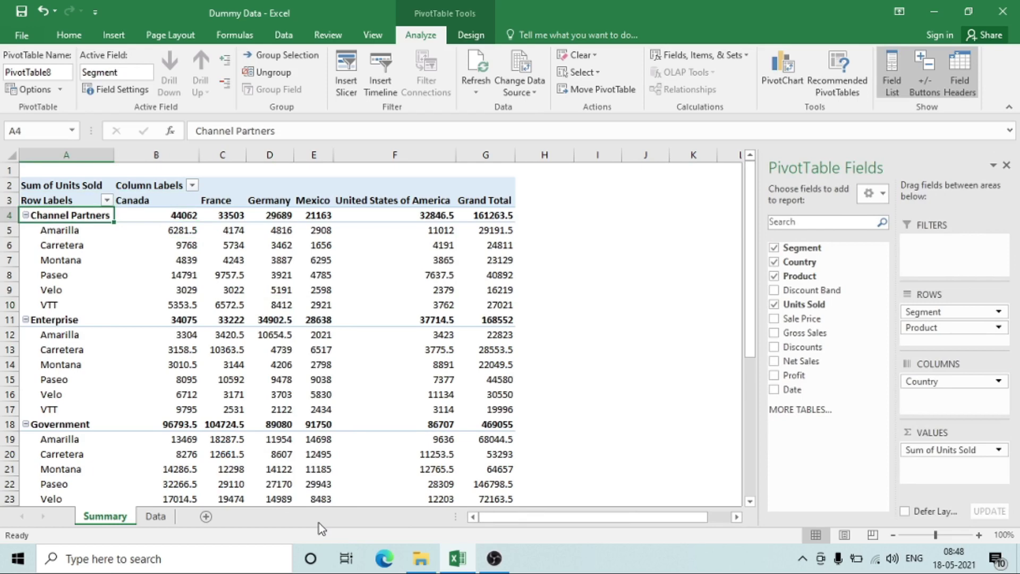
pyautogui.click(893, 77)
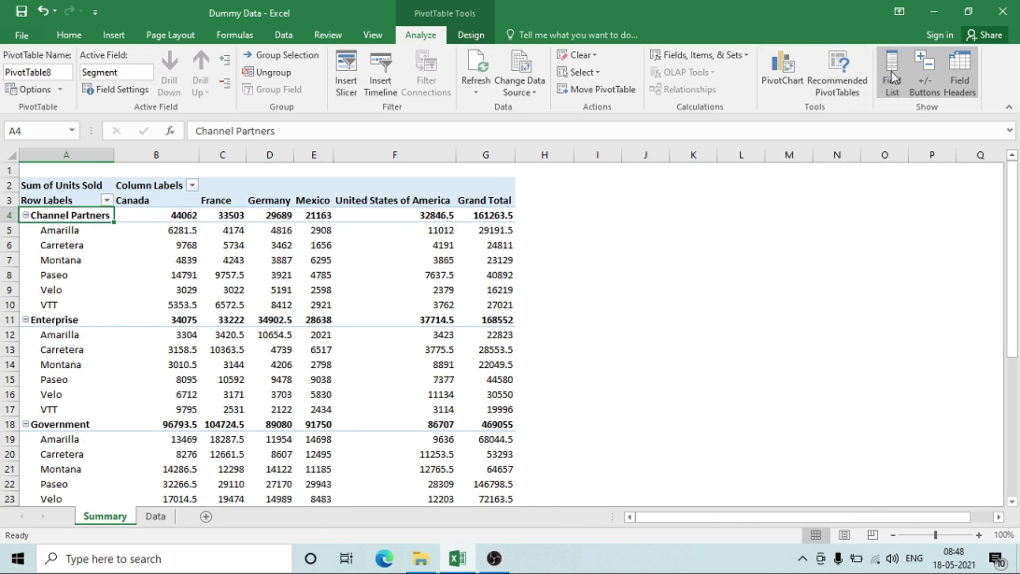
pyautogui.click(892, 78)
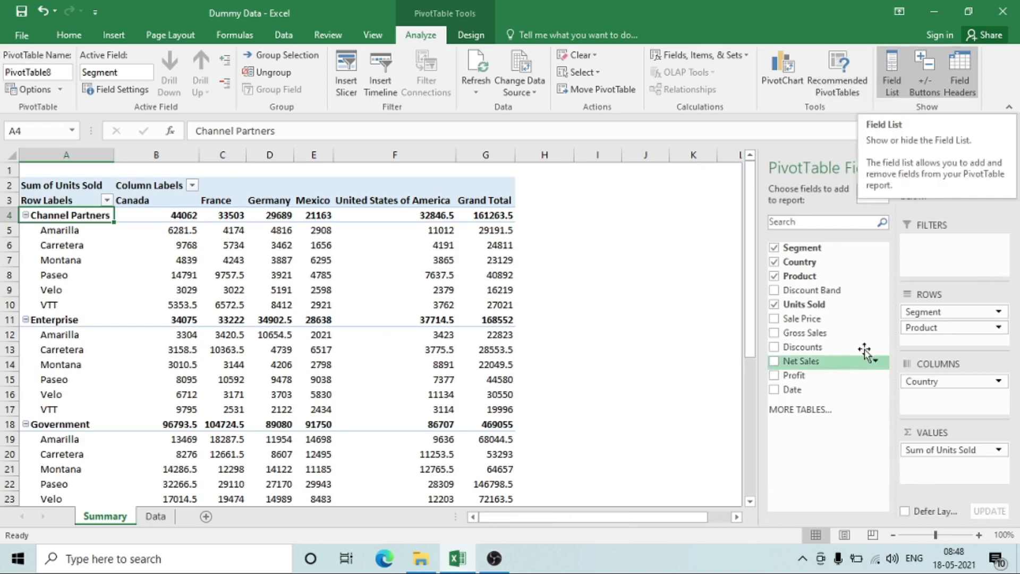
pyautogui.click(890, 75)
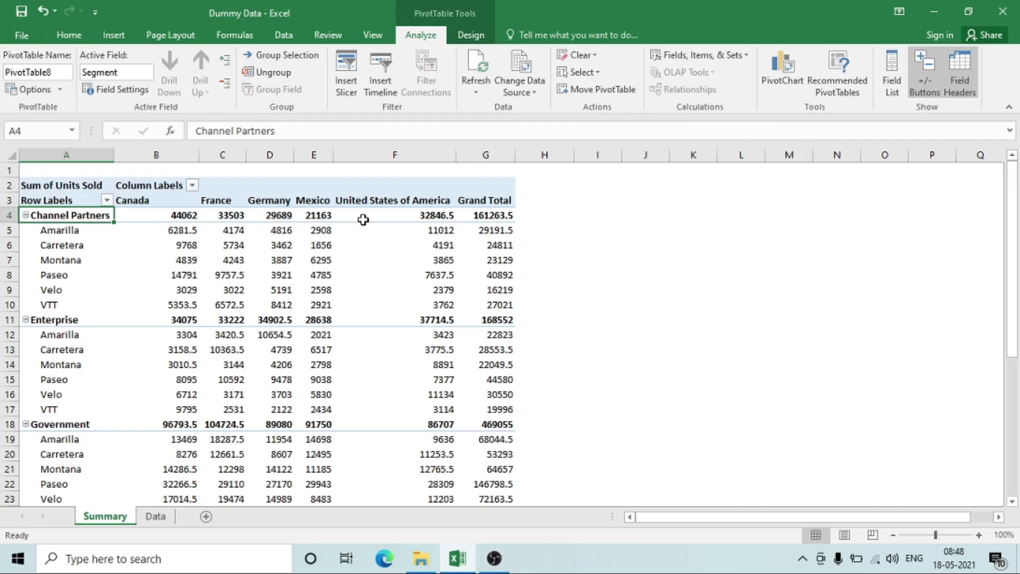
# Step: Hide and restore the PivotTable's +/- buttons, and view the Expand/Collapse options for Channel Partners
pyautogui.click(927, 72)
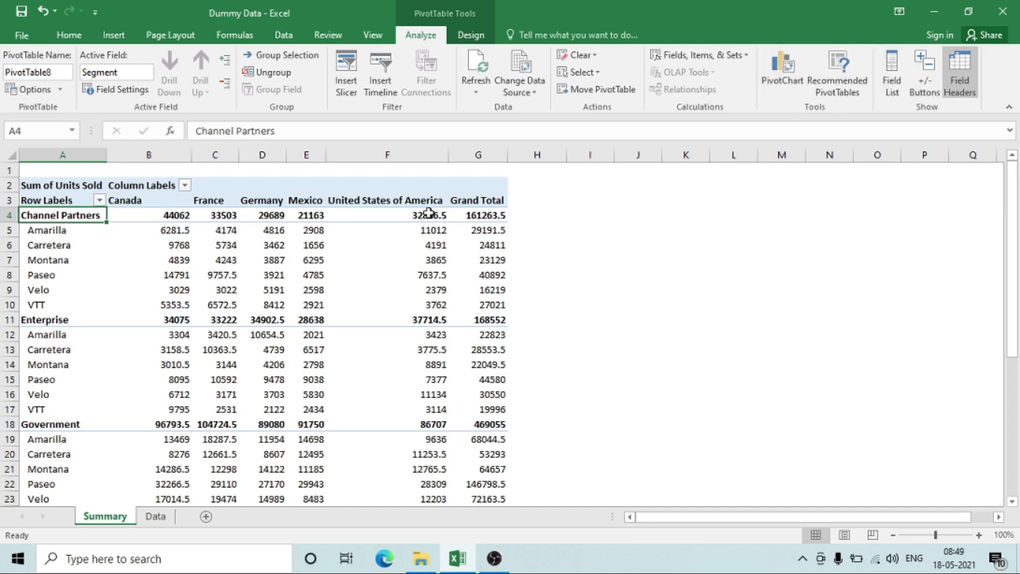
pyautogui.click(922, 82)
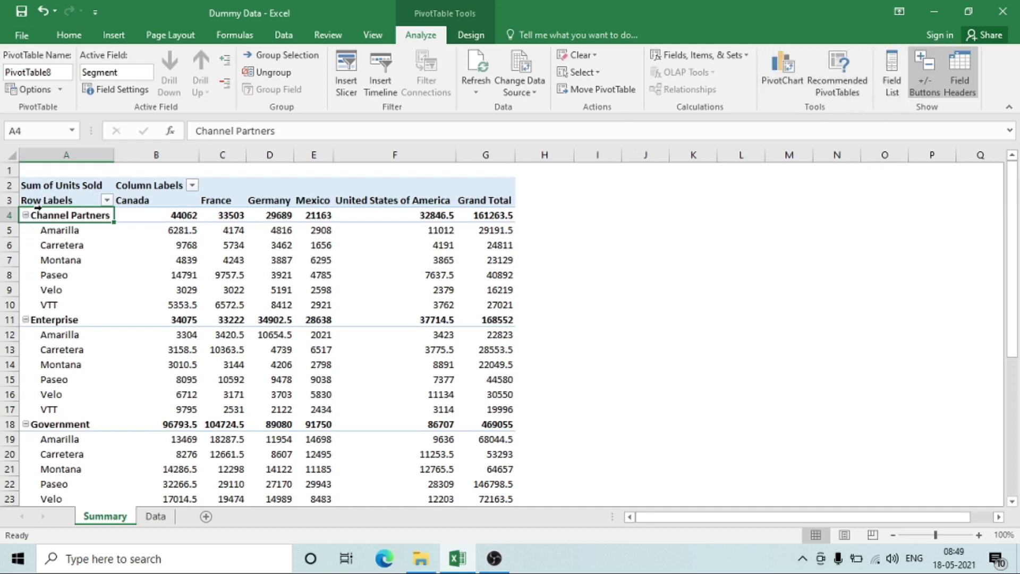
pyautogui.rightClick(27, 219)
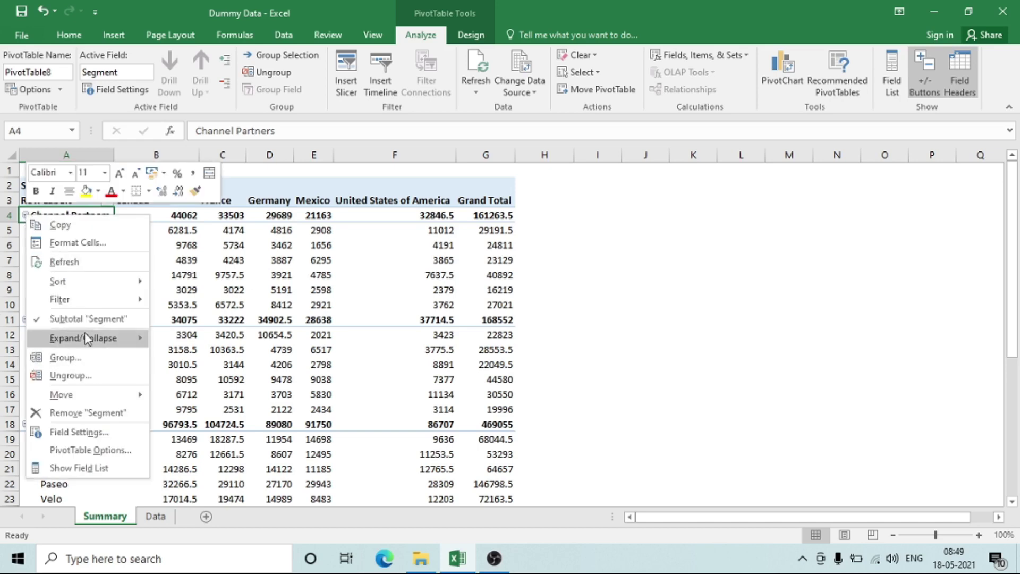
pyautogui.moveTo(86, 336)
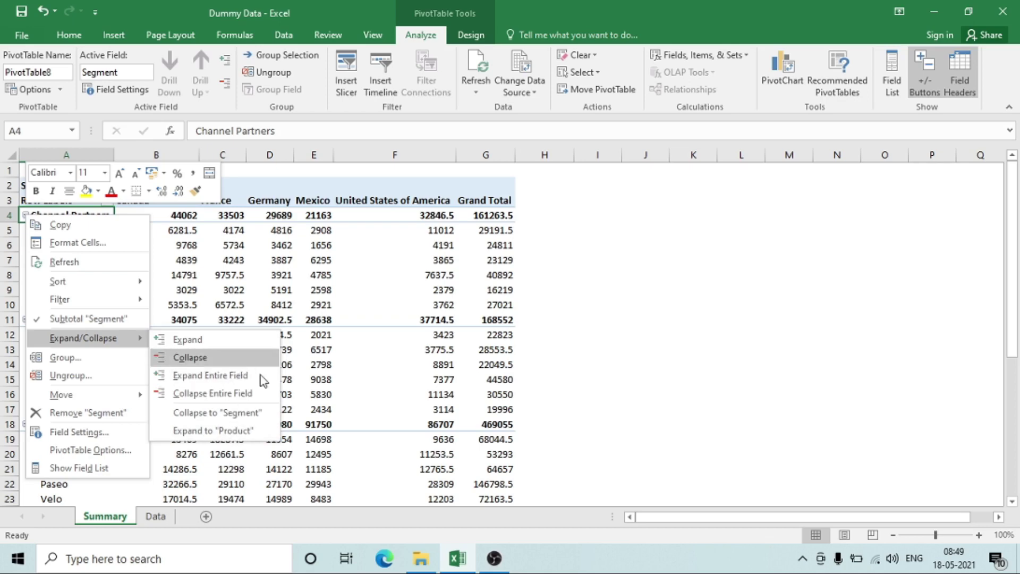
pyautogui.click(250, 289)
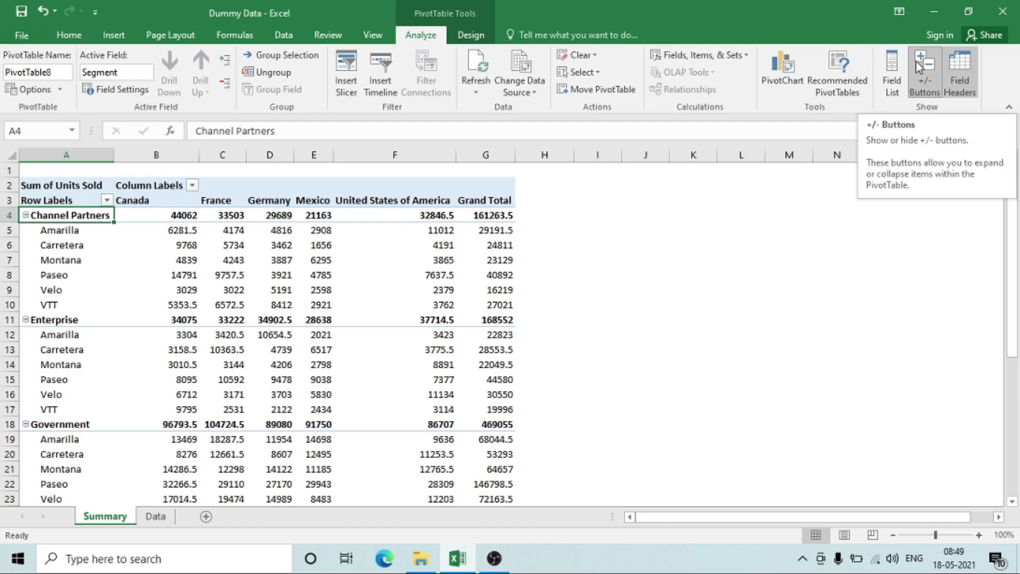
# Step: Hide the PivotTable's field headers and its +/- buttons
pyautogui.click(51, 202)
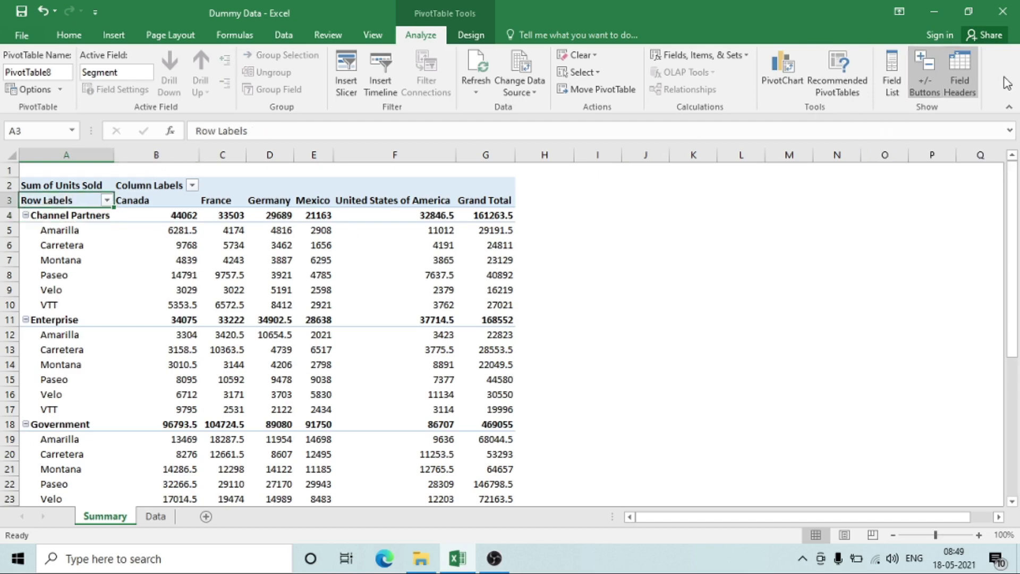
pyautogui.click(975, 79)
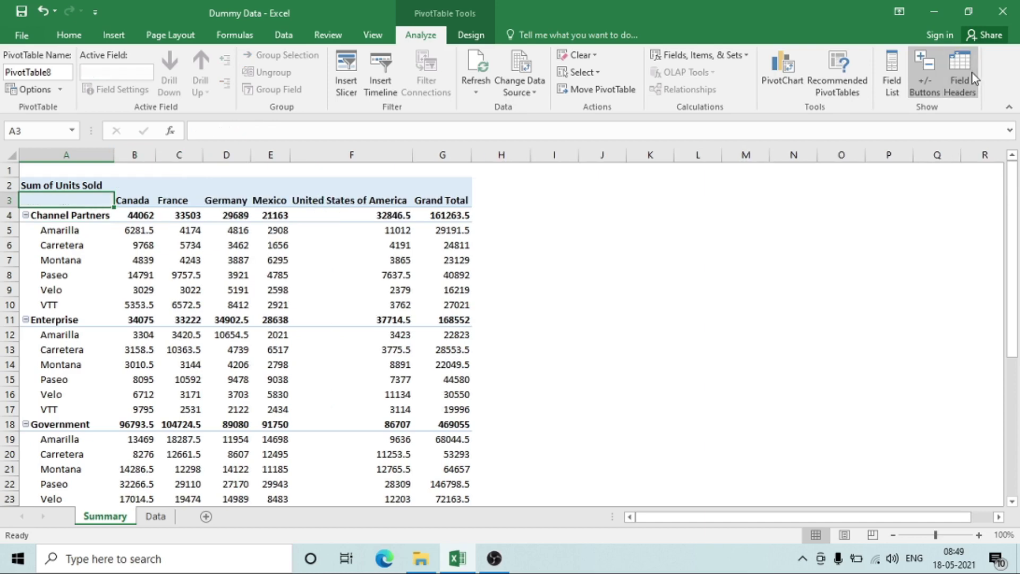
pyautogui.click(923, 66)
pyautogui.click(331, 265)
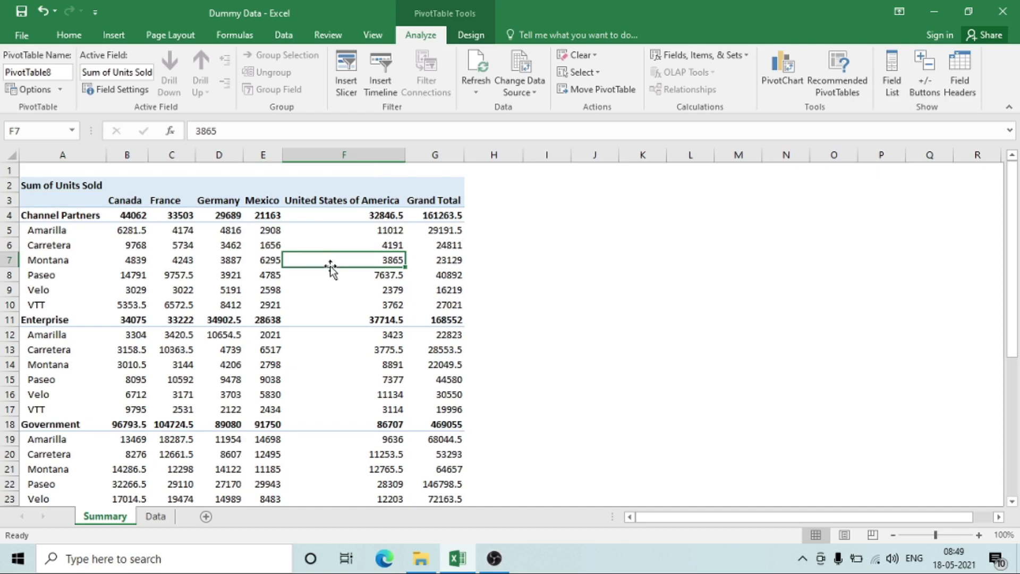
pyautogui.click(115, 218)
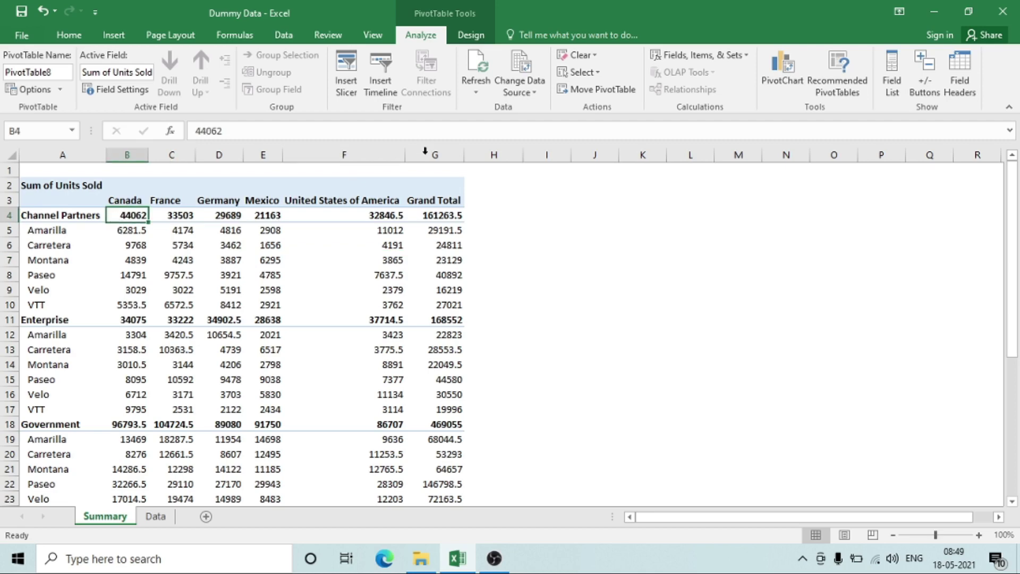
pyautogui.click(199, 338)
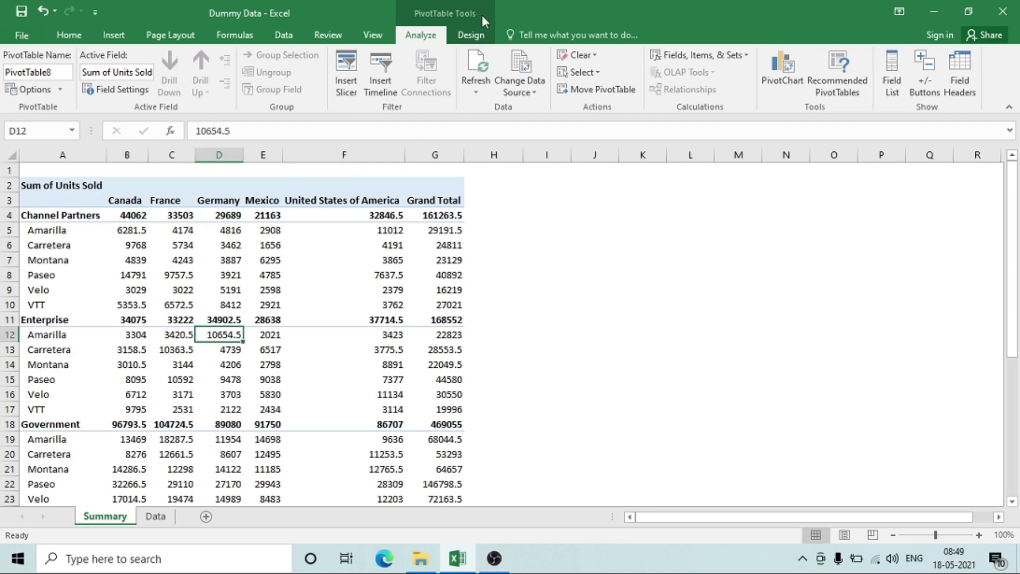
# Step: Bring up the PivotTable design options and move to the Channel Partners label in A4
pyautogui.click(471, 36)
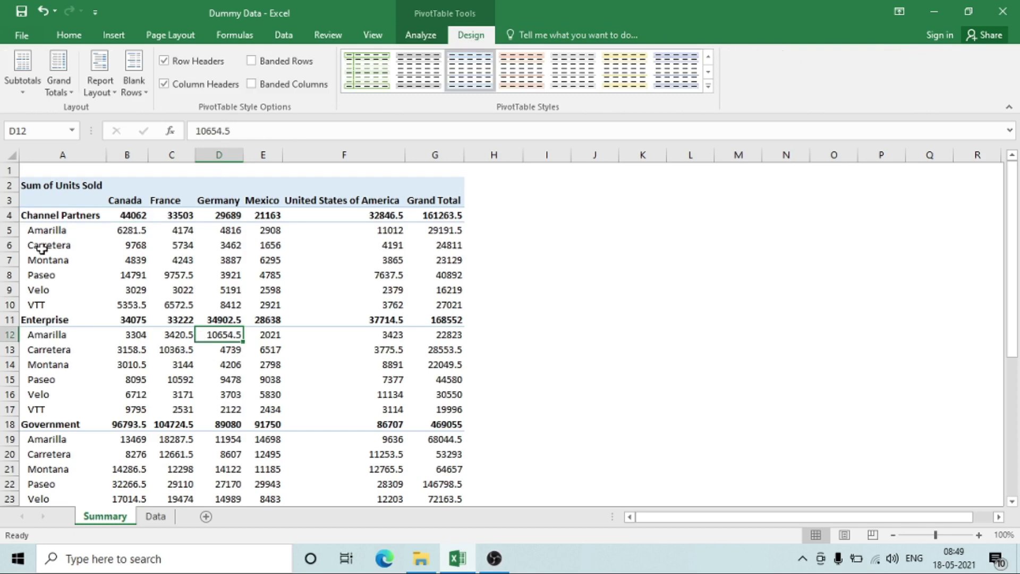
pyautogui.press('Left')
pyautogui.press('Up')
pyautogui.press('Up')
pyautogui.press('Up')
pyautogui.press('Left')
pyautogui.press('Up')
pyautogui.press('Left')
pyautogui.press('Up')
pyautogui.press('Up')
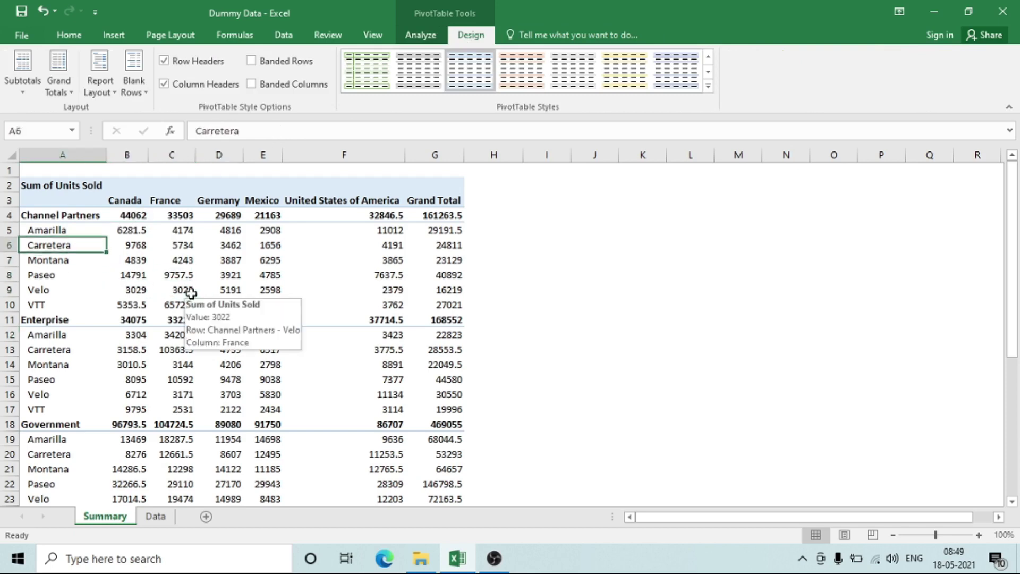
pyautogui.press('Down')
pyautogui.press('Right')
pyautogui.press('Left')
pyautogui.press('Up')
pyautogui.press('Up')
pyautogui.press('Up')
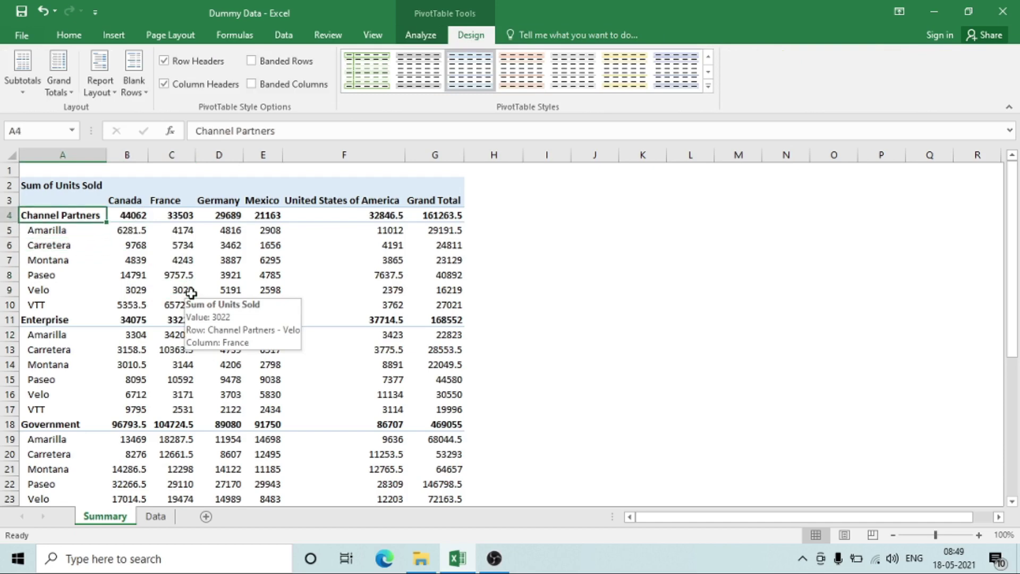
pyautogui.press('Down')
pyautogui.press('Up')
# Step: Examine the Channel Partners subtotals in row 4, selecting them from the Canada column across to Grand Total
pyautogui.press('Right')
pyautogui.press('Right')
pyautogui.press('Right')
pyautogui.press('Right')
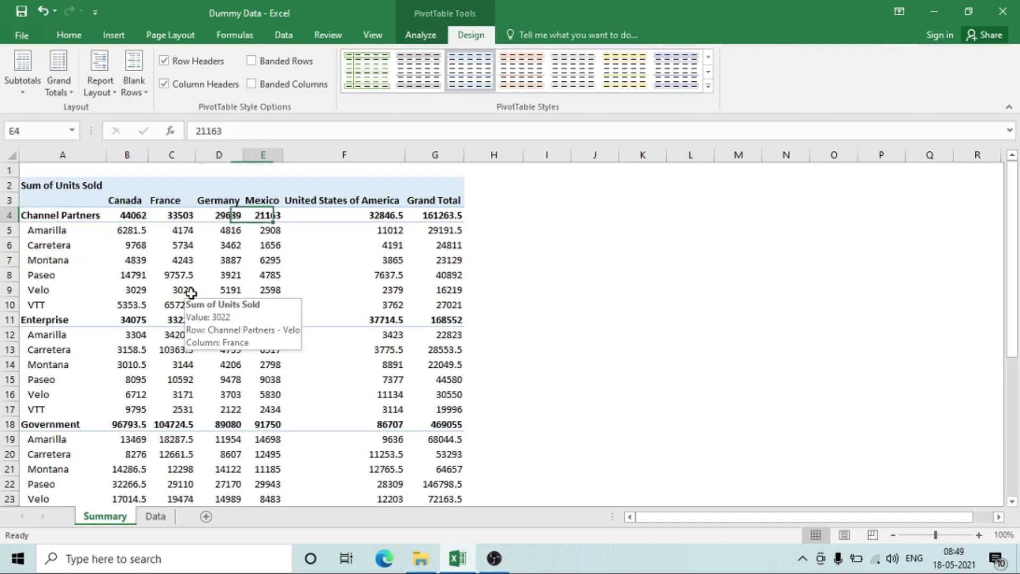
pyautogui.press('Left')
pyautogui.press('Left')
pyautogui.press('Left')
pyautogui.press('Left')
pyautogui.press('Right')
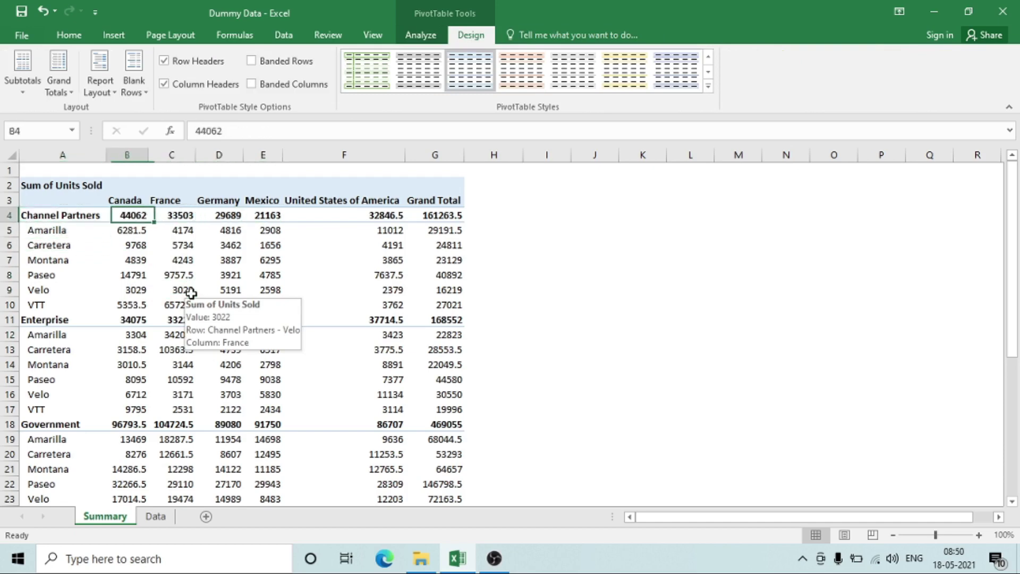
pyautogui.hotkey('shift', 'Right')
pyautogui.hotkey('shift', 'Right')
pyautogui.hotkey('shift', 'Right')
pyautogui.hotkey('shift', 'Right')
pyautogui.hotkey('shift', 'Right')
pyautogui.hotkey('shift', 'Right')
pyautogui.hotkey('shift', 'Right')
pyautogui.hotkey('shift', 'Left')
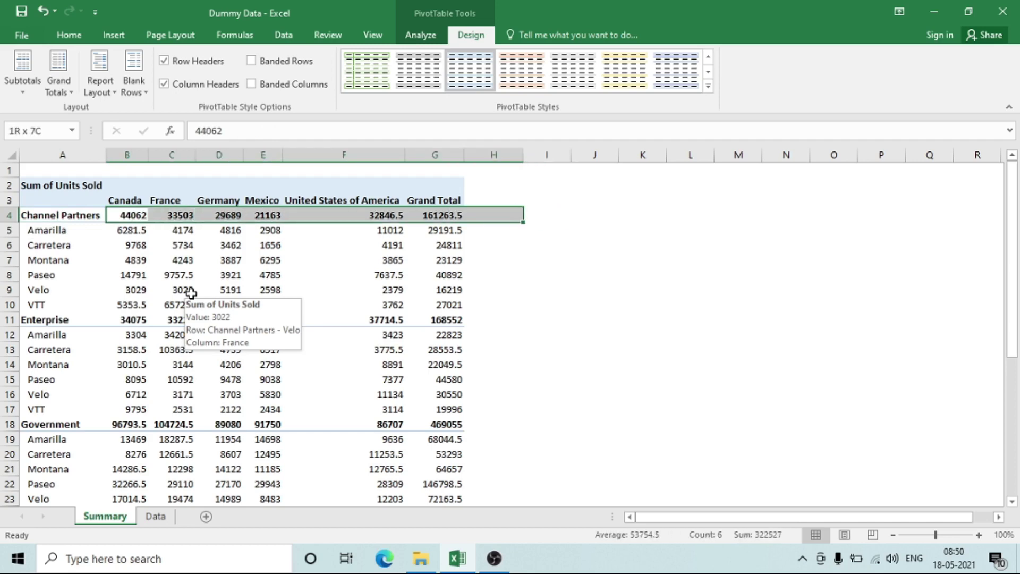
pyautogui.hotkey('shift', 'Left')
# Step: Go down to the Enterprise label in A11 and show all PivotTable subtotals at the bottom of each group
pyautogui.press('Left')
pyautogui.press('Down')
pyautogui.press('Down')
pyautogui.press('Down')
pyautogui.press('Down')
pyautogui.press('Down')
pyautogui.press('Down')
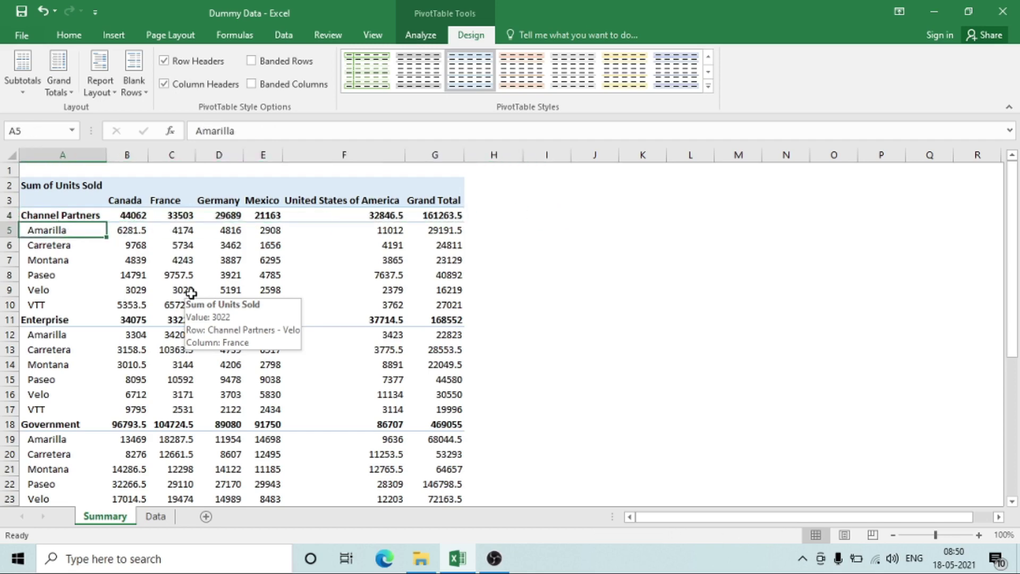
pyautogui.press('Down')
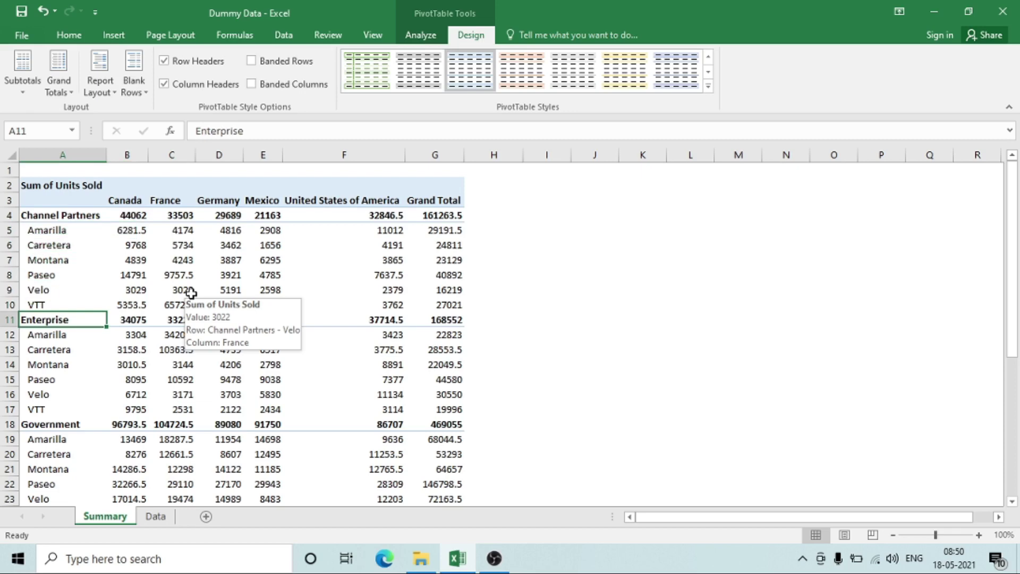
pyautogui.click(34, 77)
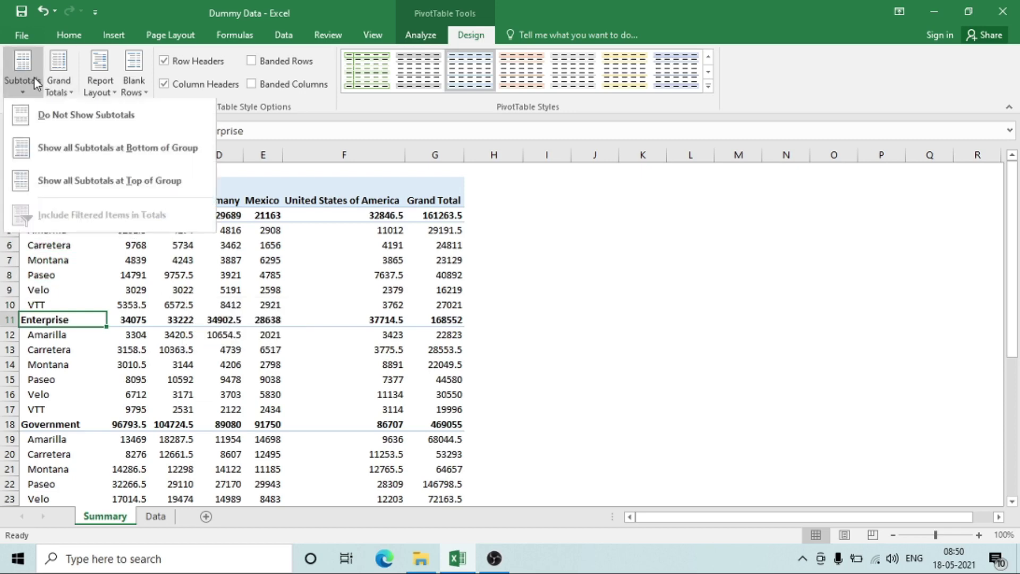
pyautogui.click(162, 153)
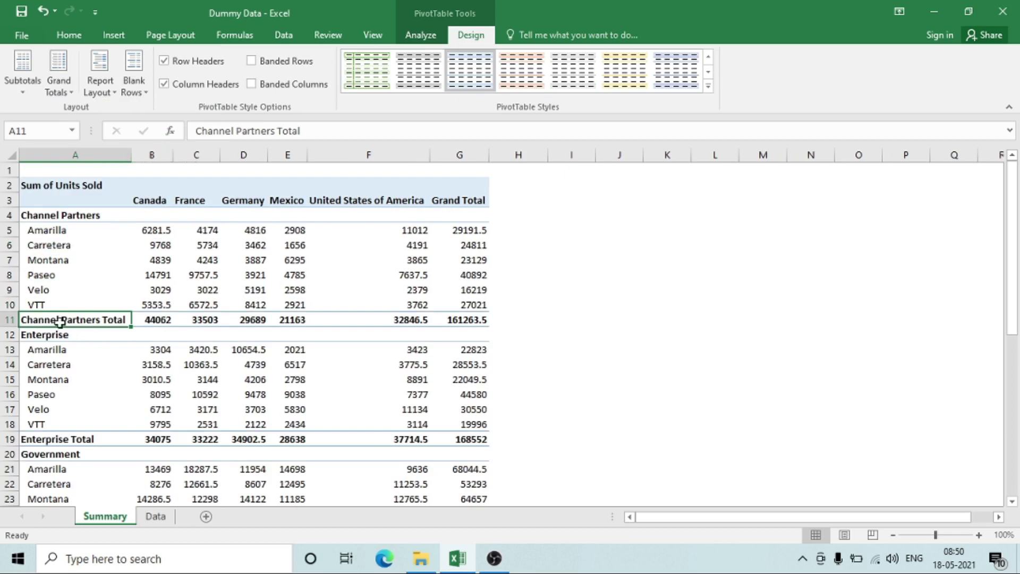
# Step: Examine the subtotal rows below the groups, selecting the Channel Partners Total row and the Government Total row
pyautogui.moveTo(60, 318); pyautogui.dragTo(434, 320)
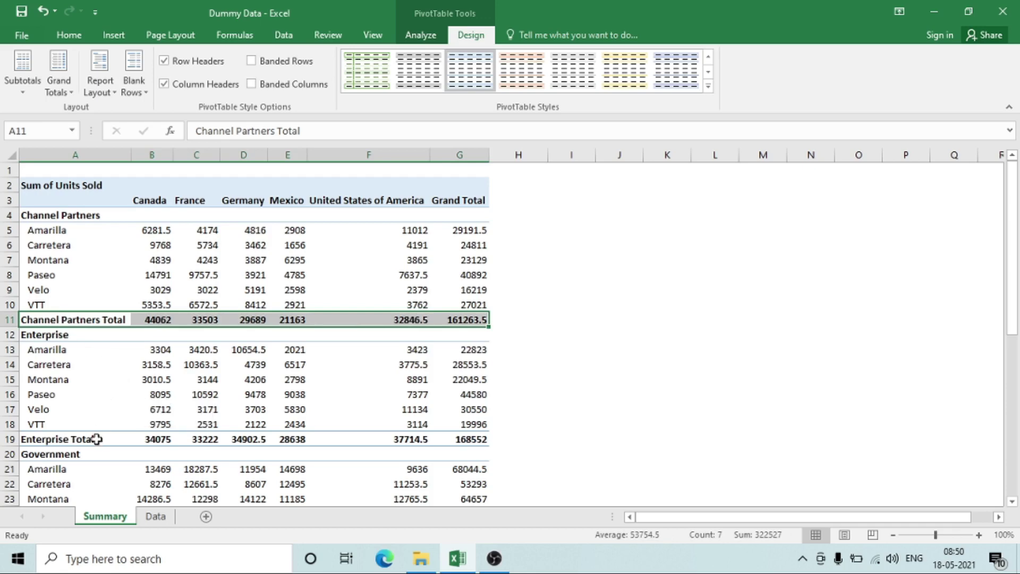
pyautogui.click(137, 415)
pyautogui.press('Down')
pyautogui.press('Down')
pyautogui.press('Down')
pyautogui.press('Down')
pyautogui.press('Down')
pyautogui.press('Down')
pyautogui.press('Down')
pyautogui.press('Down')
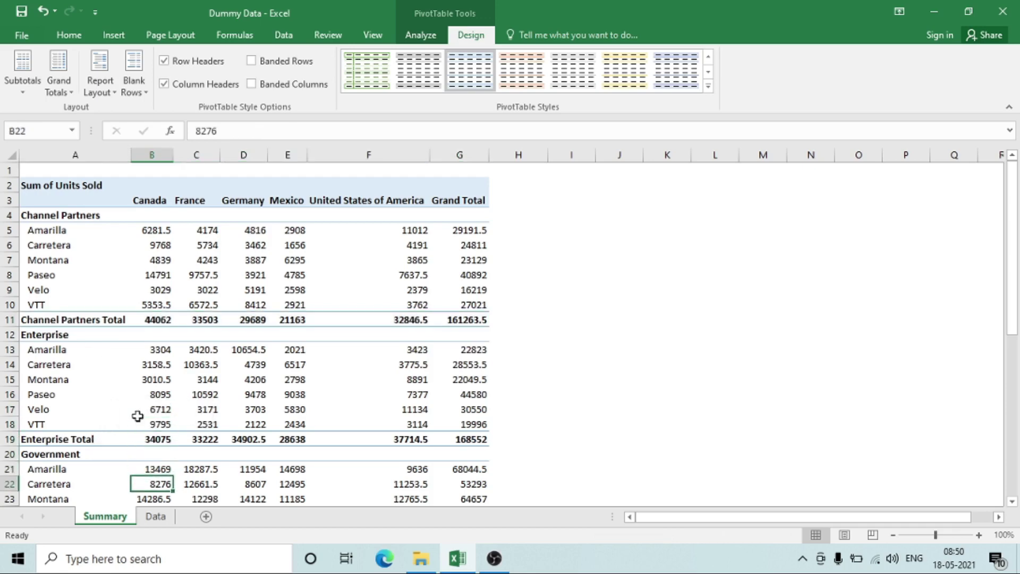
pyautogui.press('Down')
pyautogui.press('Down')
pyautogui.press('Down')
pyautogui.press('Down')
pyautogui.press('Left')
pyautogui.press('Up')
pyautogui.press('Up')
pyautogui.press('Up')
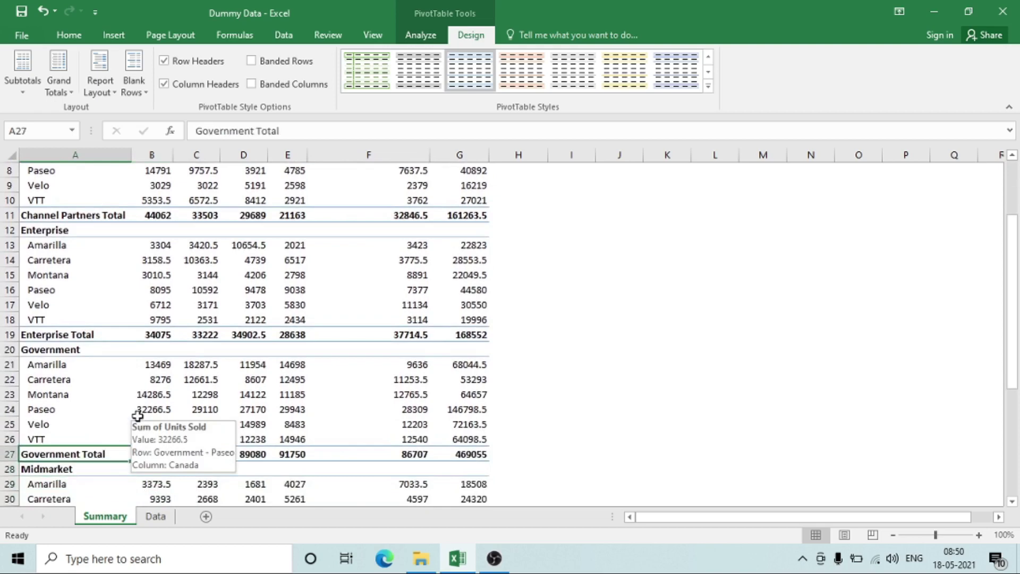
pyautogui.press('Down')
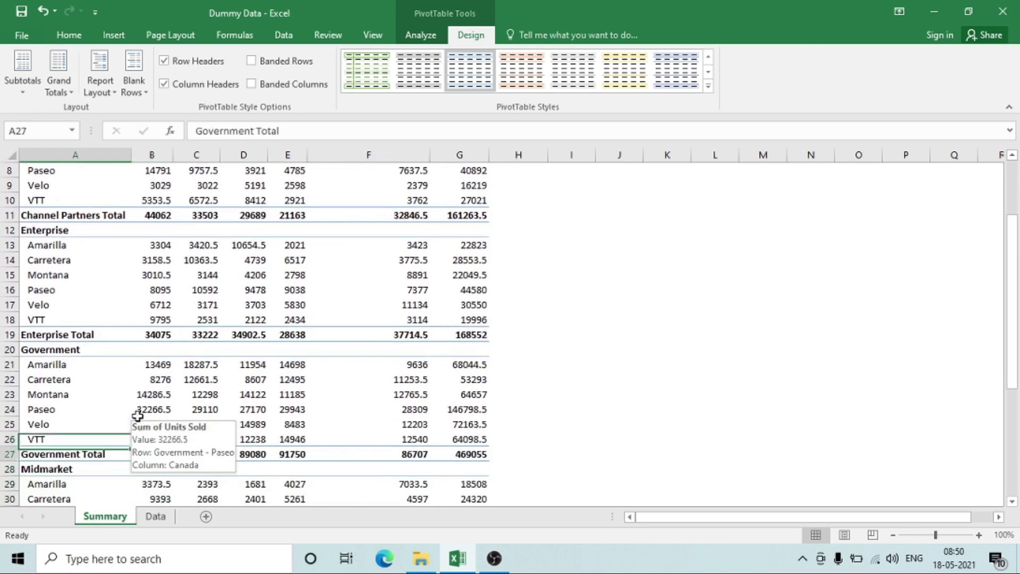
pyautogui.hotkey('shift', 'Right')
pyautogui.hotkey('shift', 'Right')
pyautogui.hotkey('shift', 'Right')
pyautogui.hotkey('shift', 'Right')
pyautogui.hotkey('shift', 'Right')
pyautogui.hotkey('shift', 'Right')
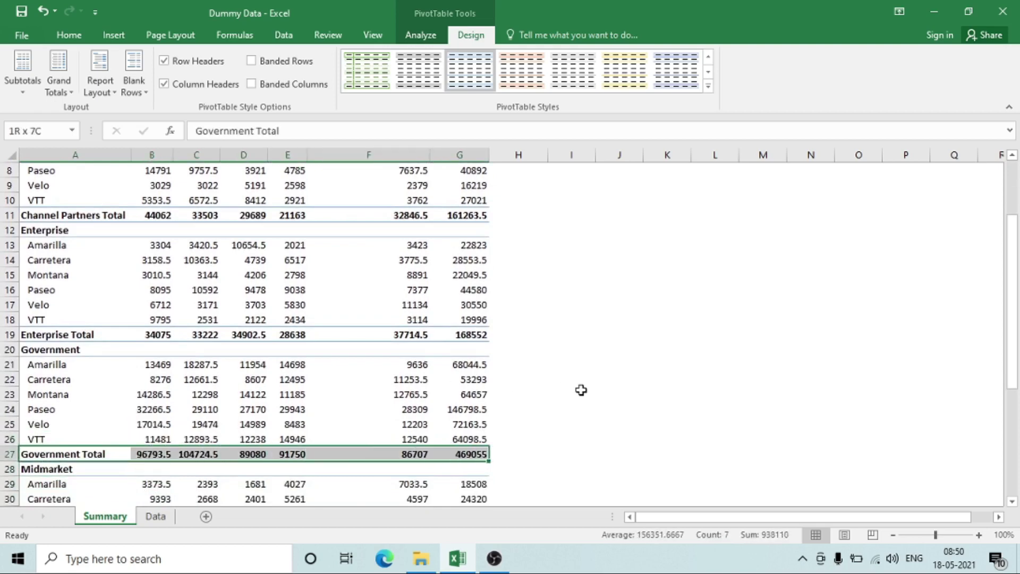
pyautogui.hotkey('shift', 'Left')
# Step: Return to the Channel Partners label in A4 and show all subtotals at the top of each group
pyautogui.hotkey('ctrl', 'Up')
pyautogui.press('Down')
pyautogui.press('Down')
pyautogui.press('Up')
pyautogui.press('Up')
pyautogui.press('Up')
pyautogui.press('Up')
pyautogui.press('Up')
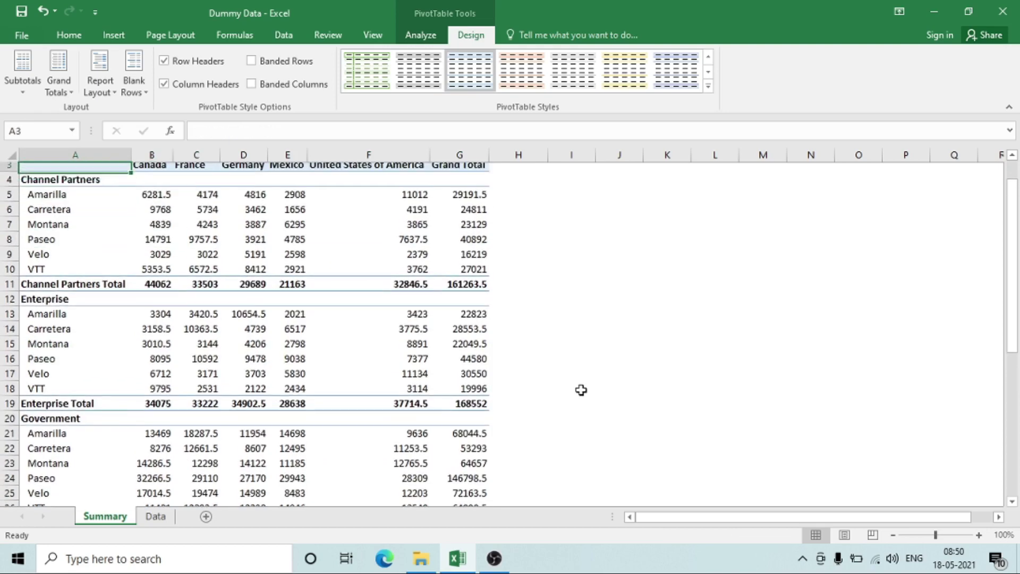
pyautogui.press('Down')
pyautogui.press('Down')
pyautogui.press('Down')
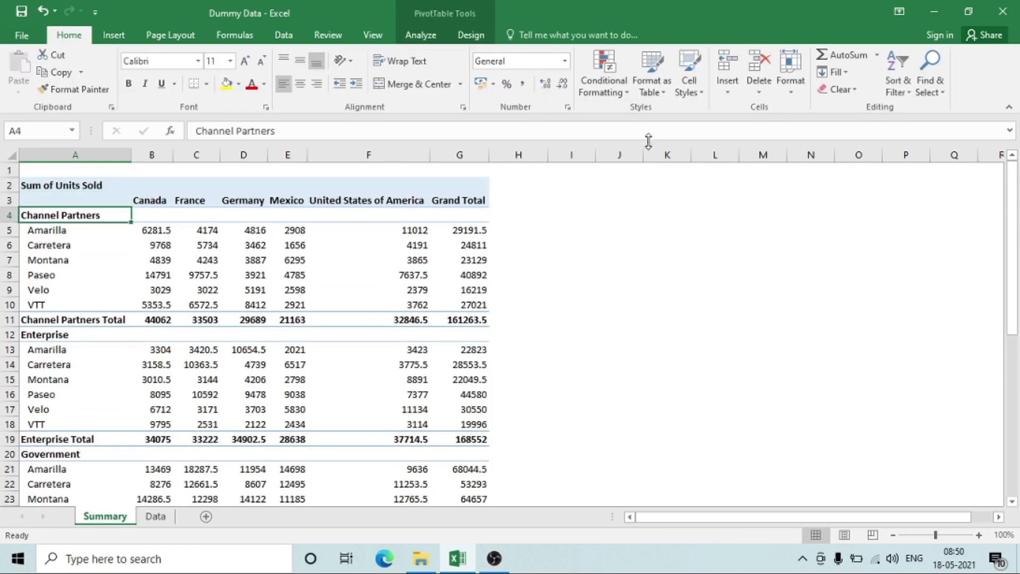
pyautogui.click(426, 27)
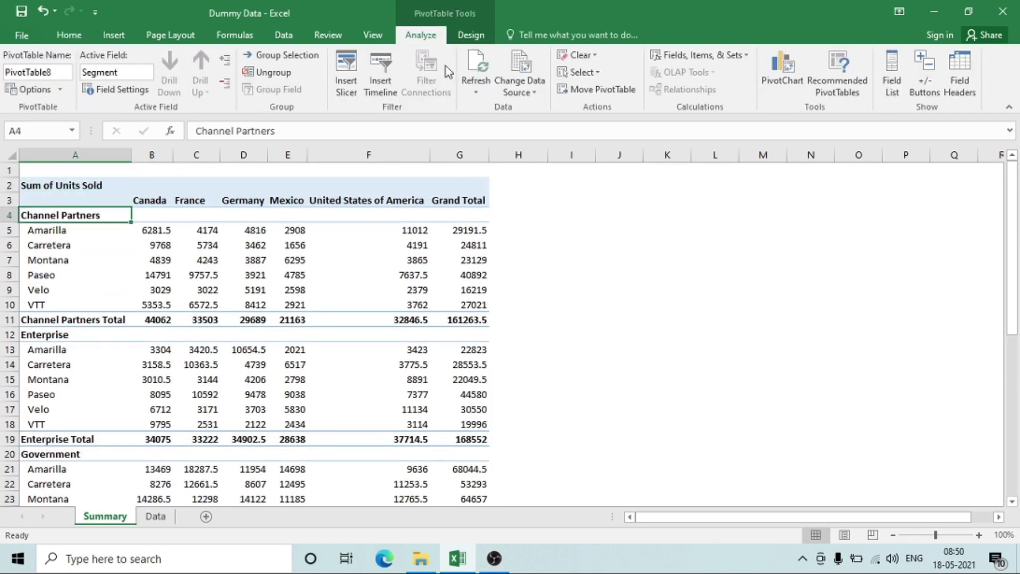
pyautogui.click(468, 38)
pyautogui.click(22, 69)
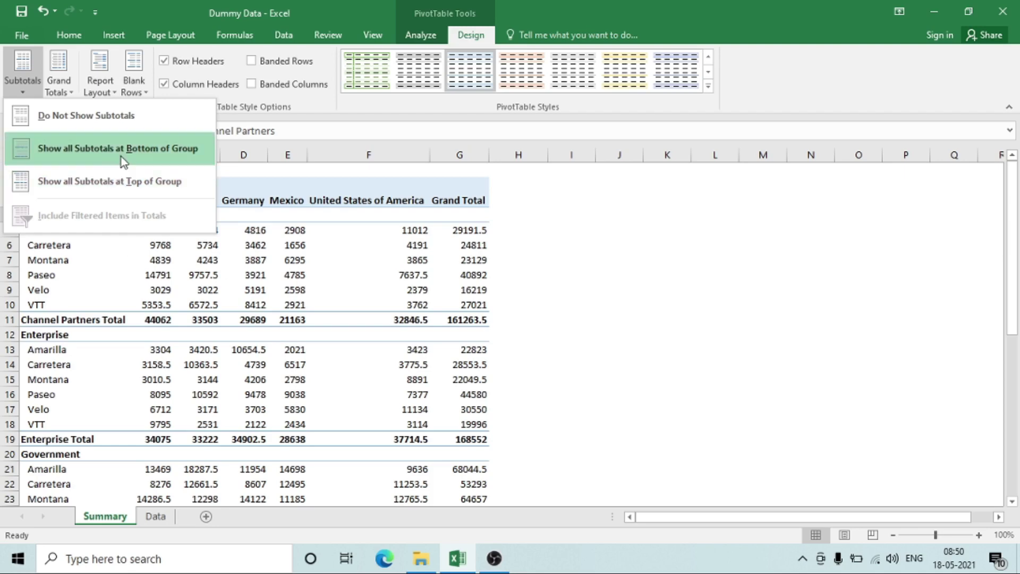
pyautogui.click(127, 187)
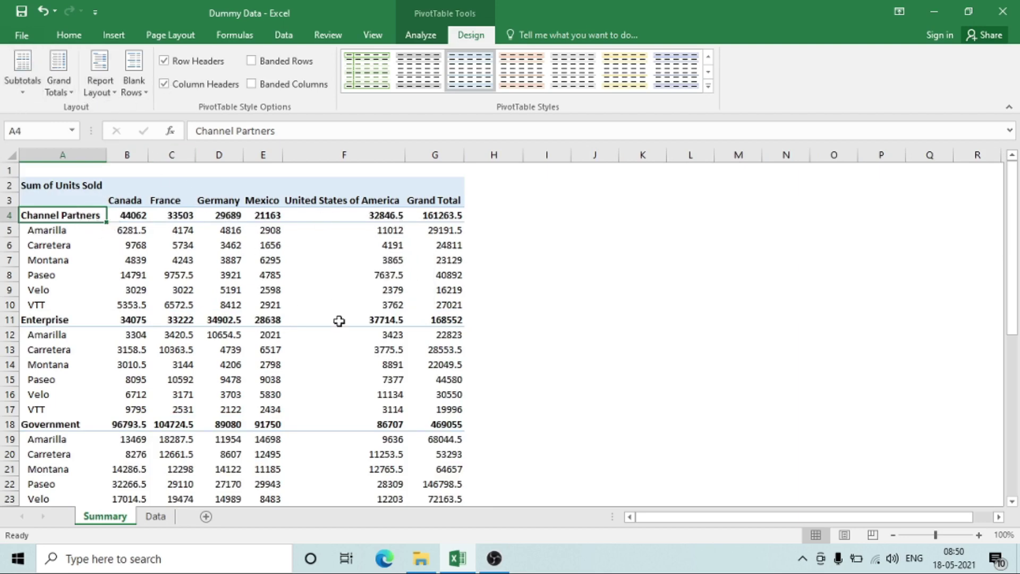
# Step: Turn off all subtotals in the PivotTable and undo that change
pyautogui.click(17, 78)
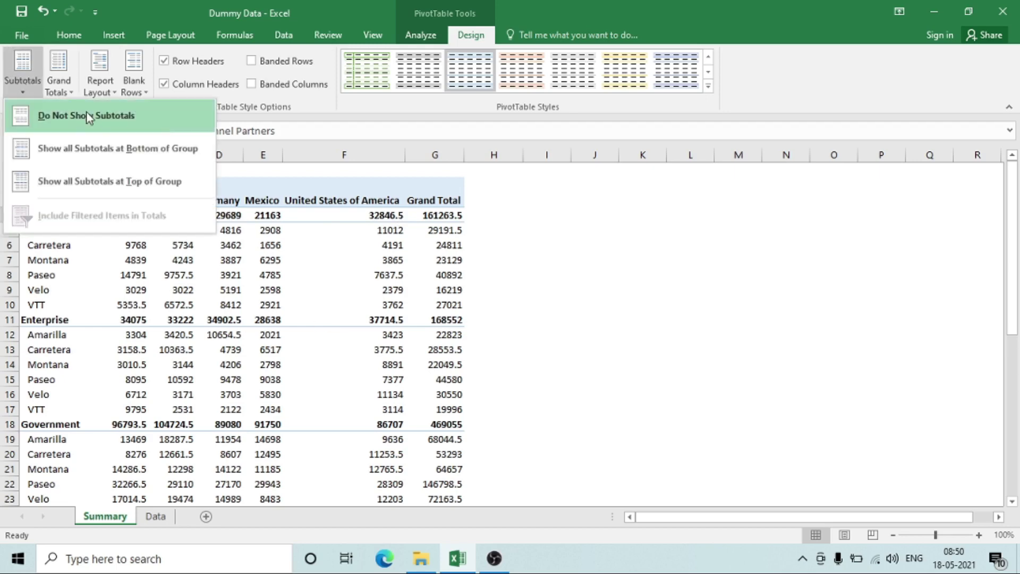
pyautogui.click(88, 117)
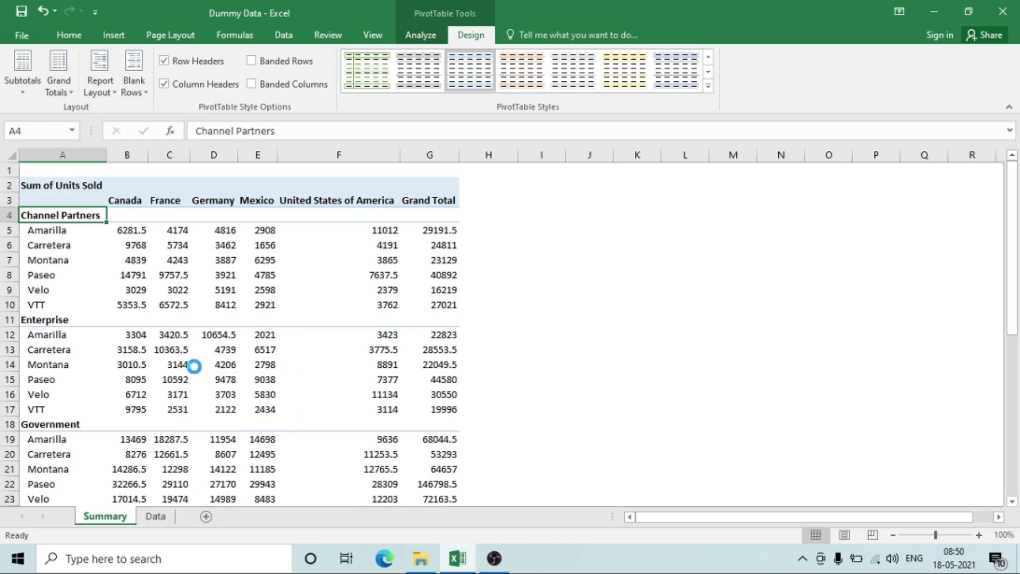
pyautogui.hotkey('ctrl', 'z')
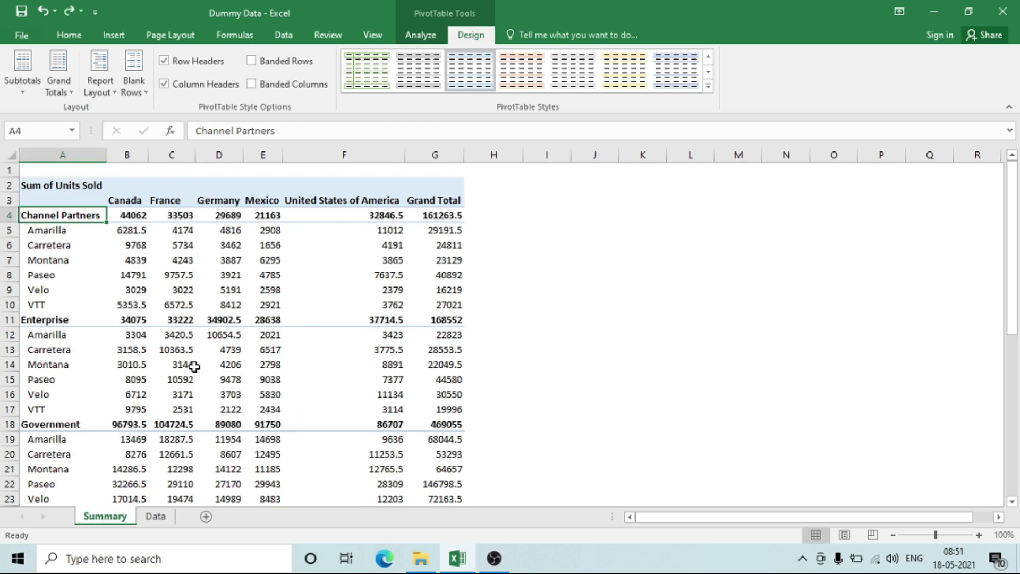
# Step: Turn off the Segment field's subtotal from the Channel Partners label in A4
pyautogui.rightClick(72, 218)
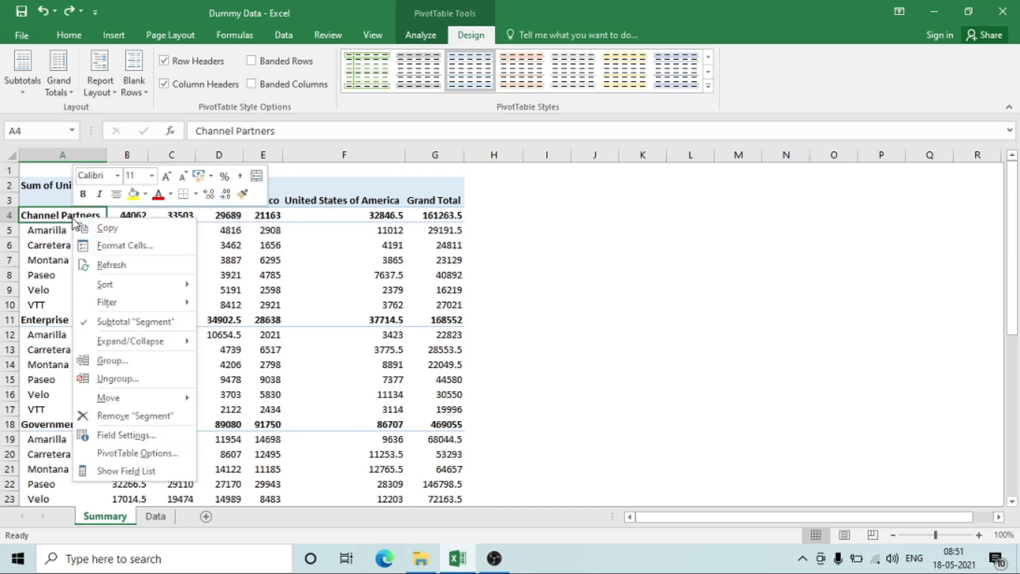
pyautogui.click(93, 323)
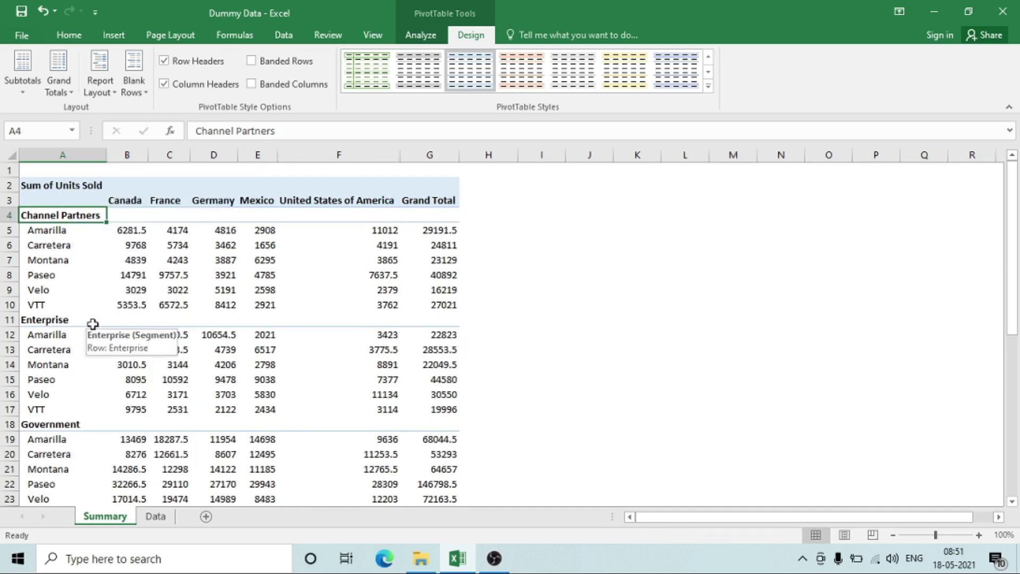
pyautogui.press('Down')
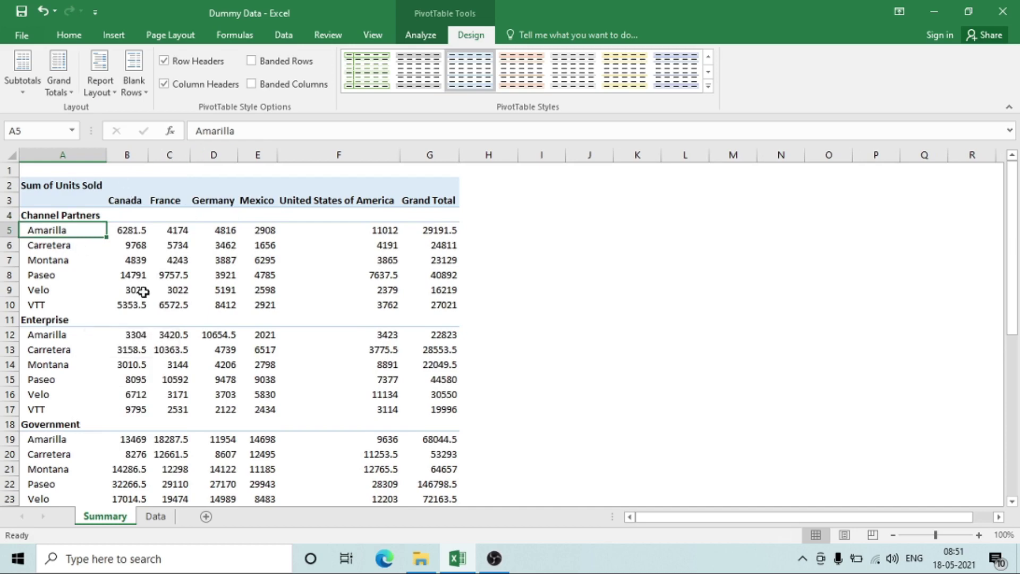
# Step: Review the Subtotals options, including Include Filtered Items in Totals, and check the row labels under Channel Partners
pyautogui.click(22, 91)
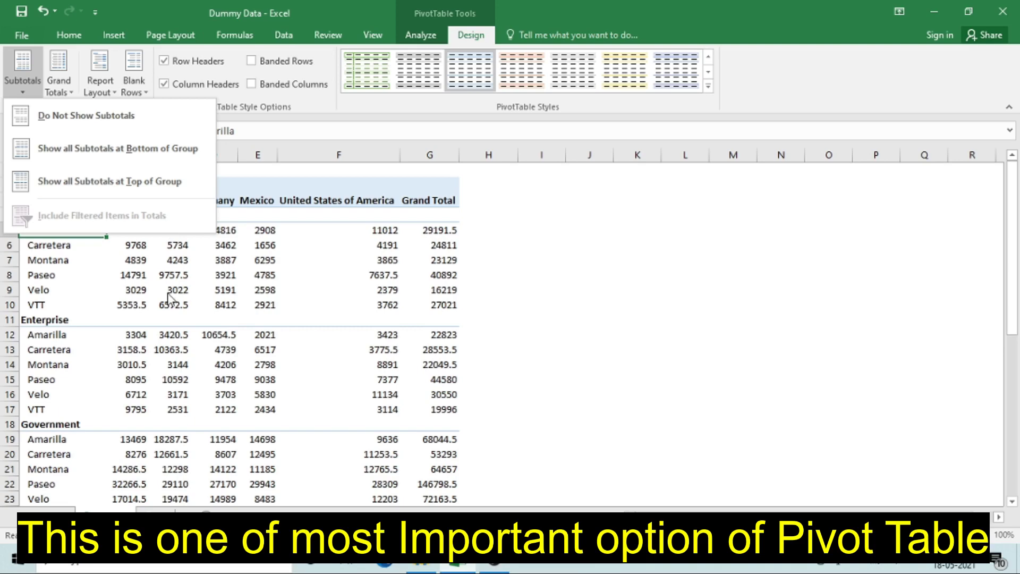
pyautogui.click(145, 276)
pyautogui.press('Down')
pyautogui.press('Up')
pyautogui.press('Up')
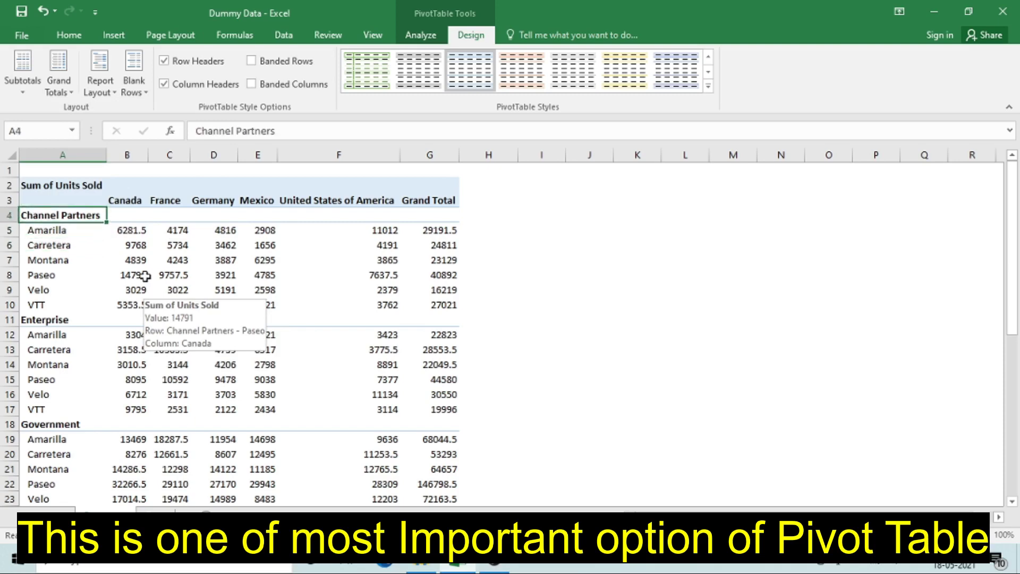
pyautogui.press('Up')
pyautogui.press('Down')
pyautogui.press('Down')
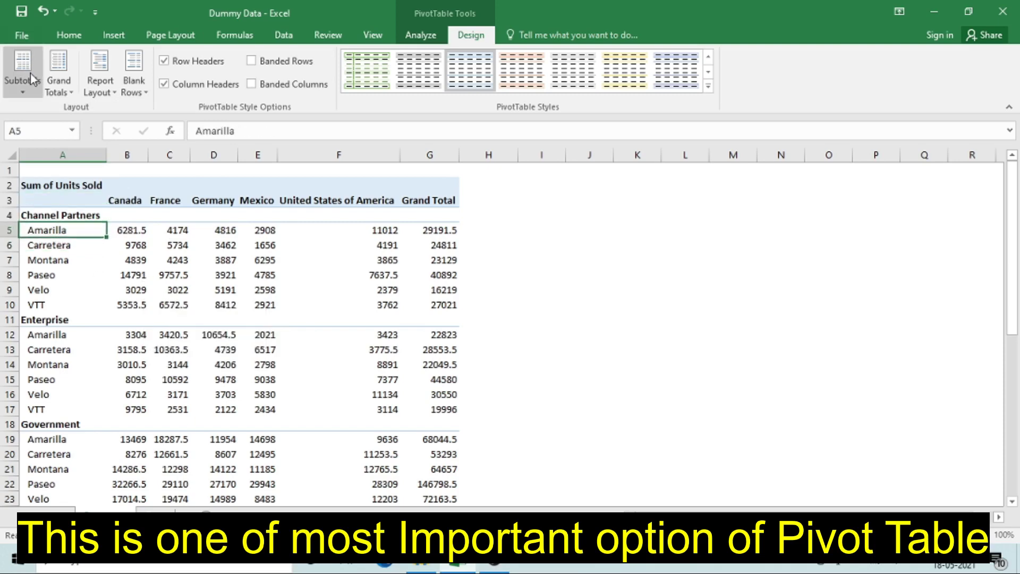
pyautogui.click(23, 88)
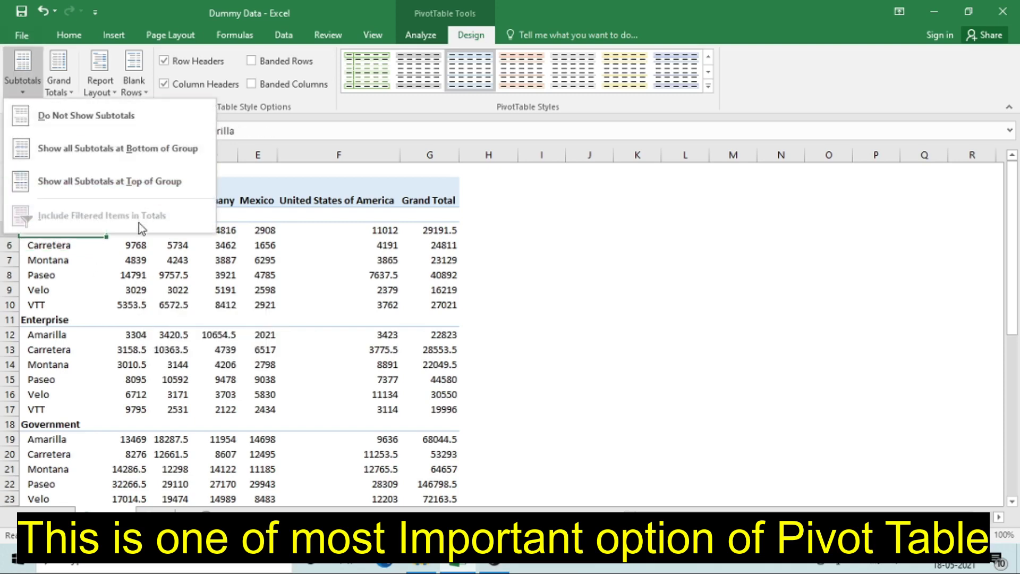
pyautogui.click(155, 310)
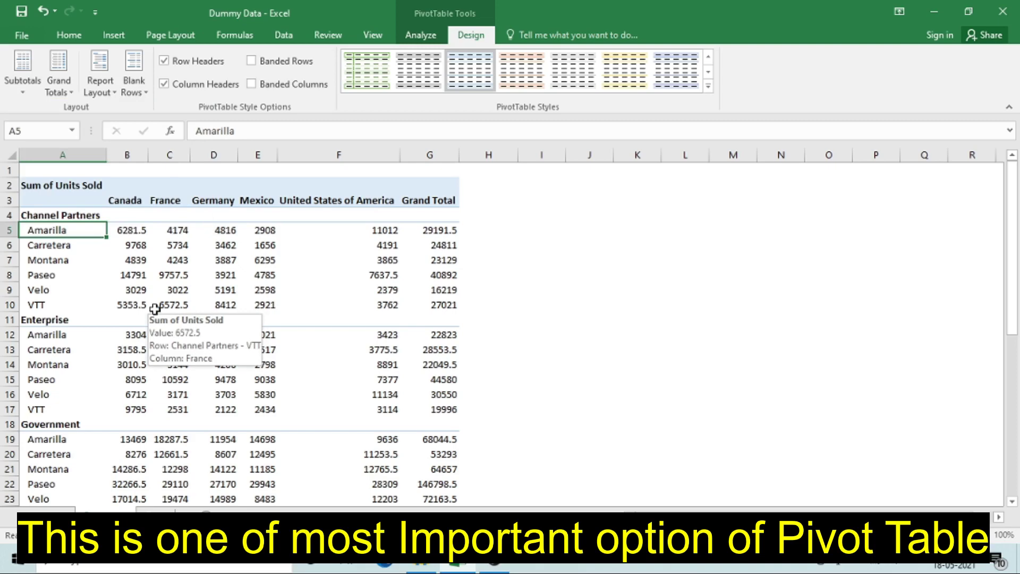
pyautogui.press('Down')
pyautogui.press('Down')
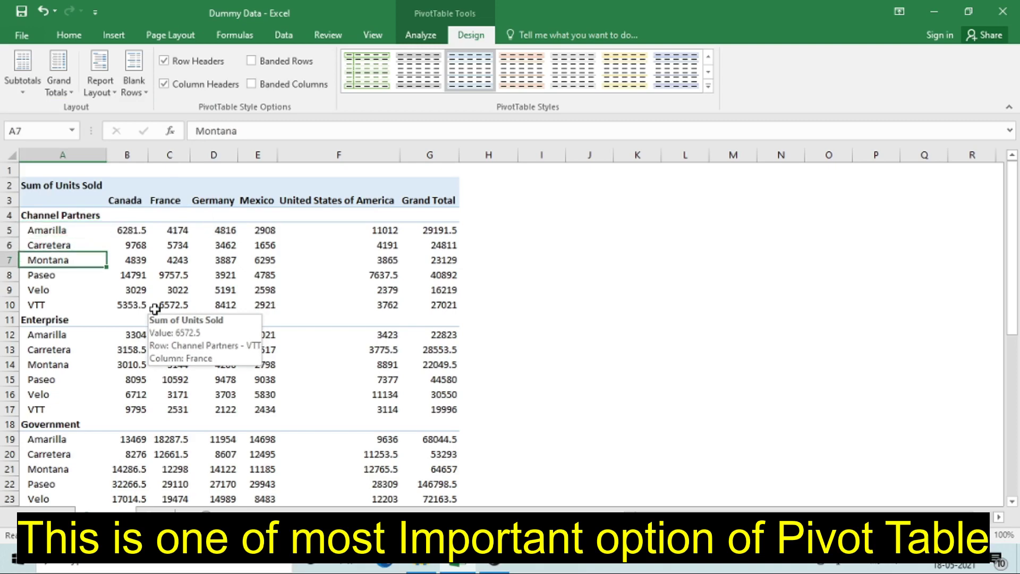
# Step: Autofit all column widths on the Data sheet and return to the Segment header in A1
pyautogui.hotkey('ctrl', 'pagedown')
pyautogui.hotkey('ctrl', 'Home')
pyautogui.press('Down')
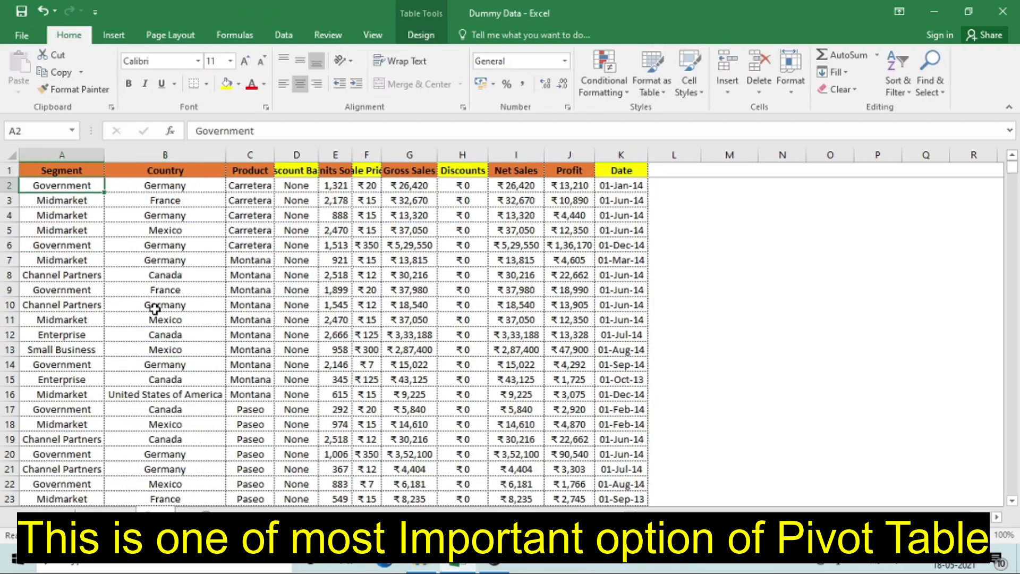
pyautogui.hotkey('ctrl', 'shift', 'End')
pyautogui.hotkey('ctrl', 'Home')
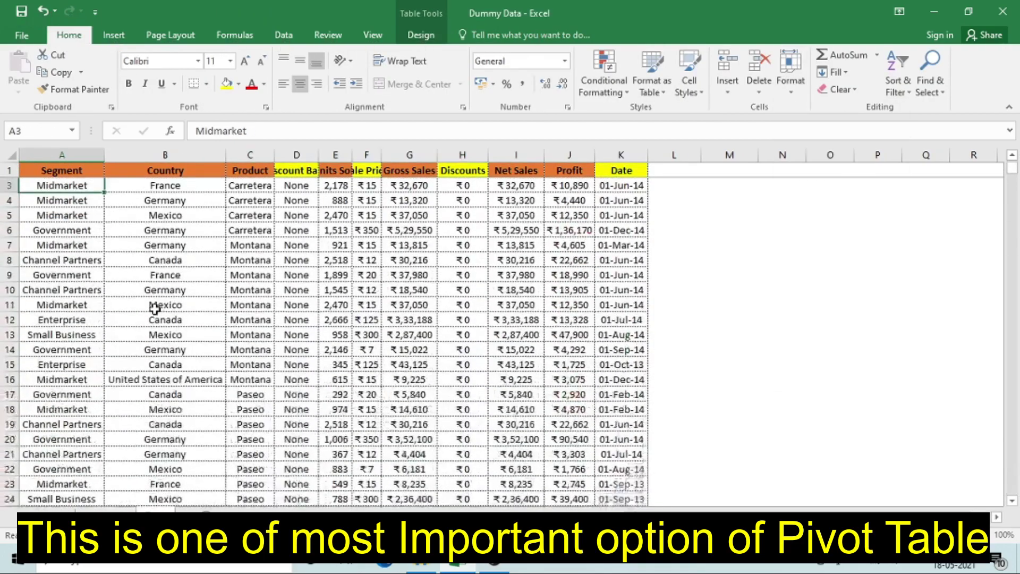
pyautogui.press('Up')
pyautogui.click(12, 154)
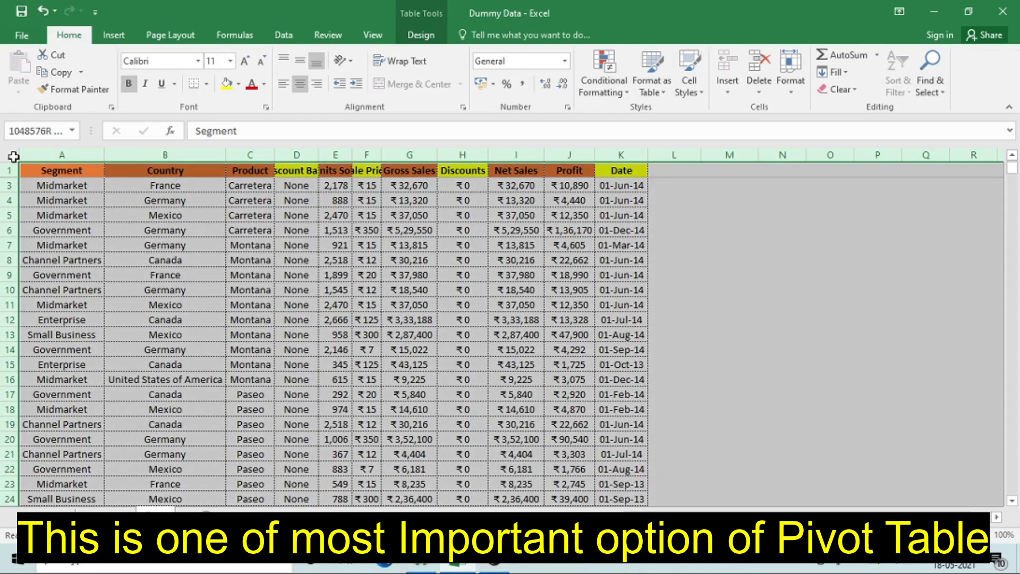
pyautogui.doubleClick(225, 154)
pyautogui.click(191, 246)
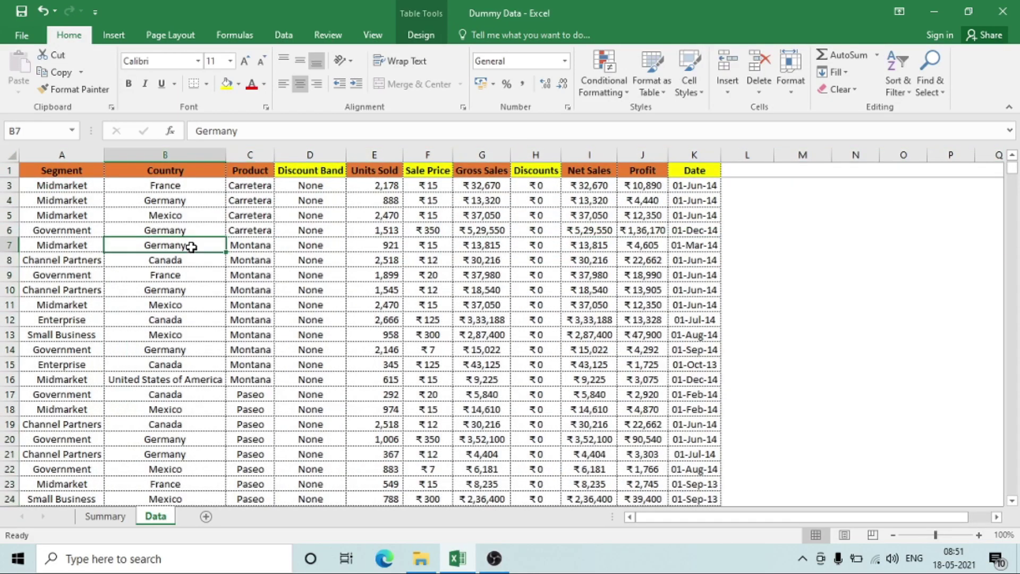
pyautogui.hotkey('ctrl', 'Home')
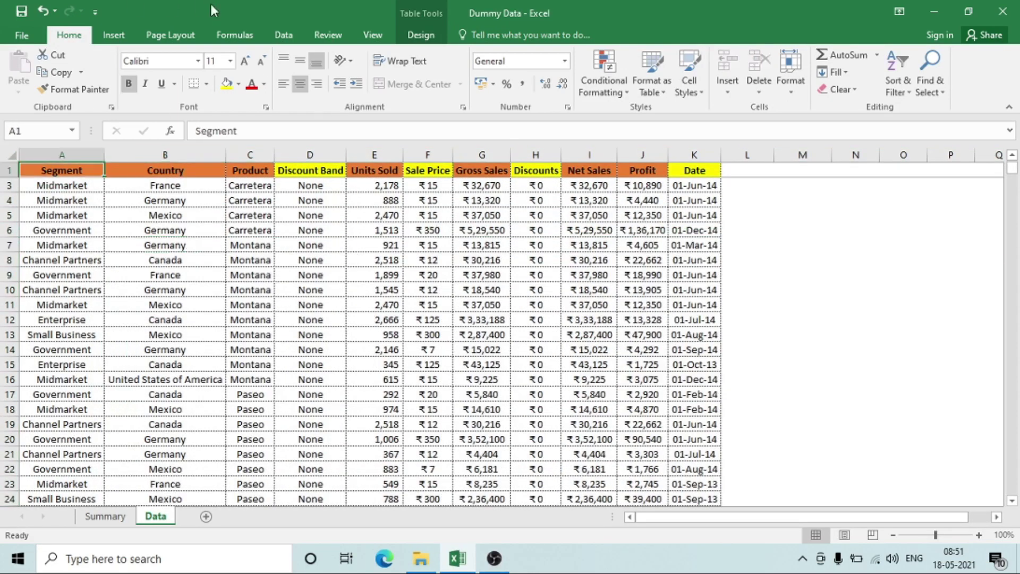
# Step: Create a PivotTable from Sales_Table on a new worksheet, adding the data to the Data Model
pyautogui.click(120, 37)
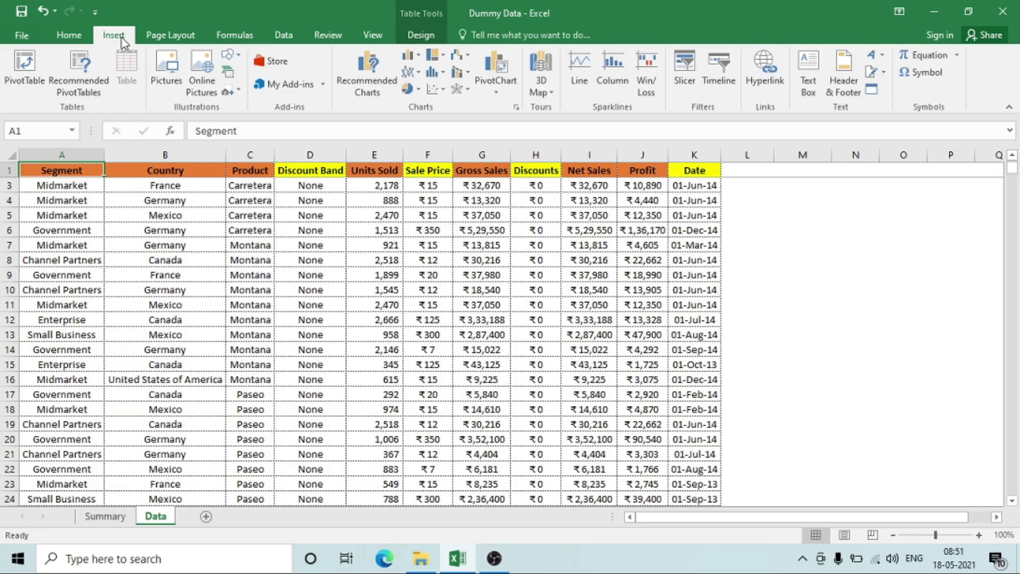
pyautogui.click(16, 74)
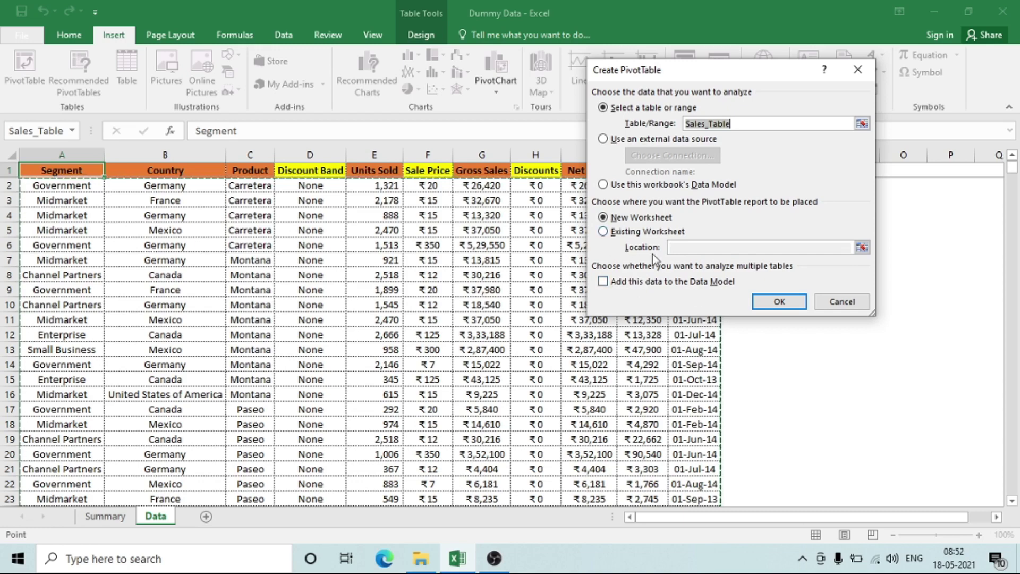
pyautogui.click(602, 282)
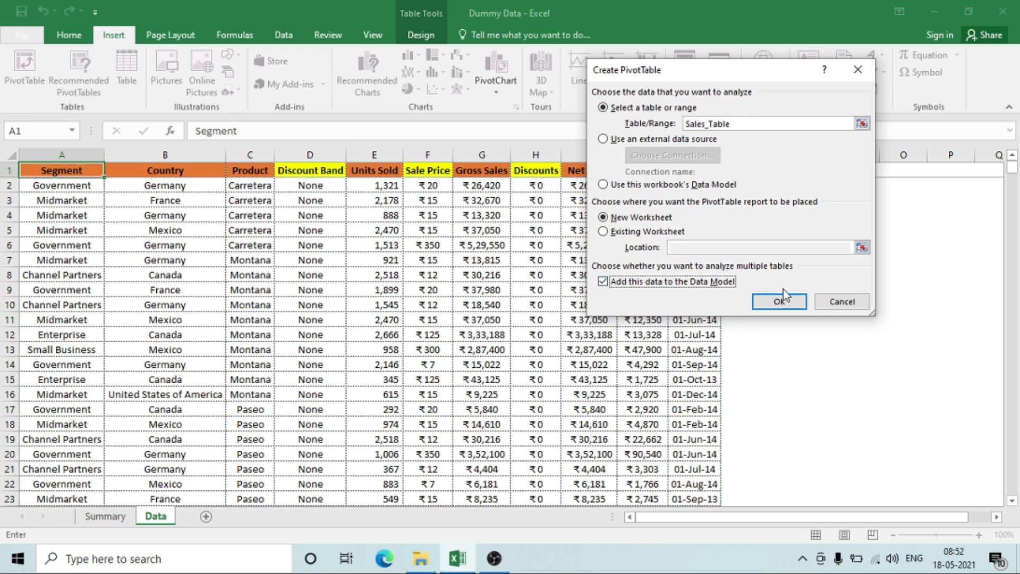
pyautogui.click(796, 302)
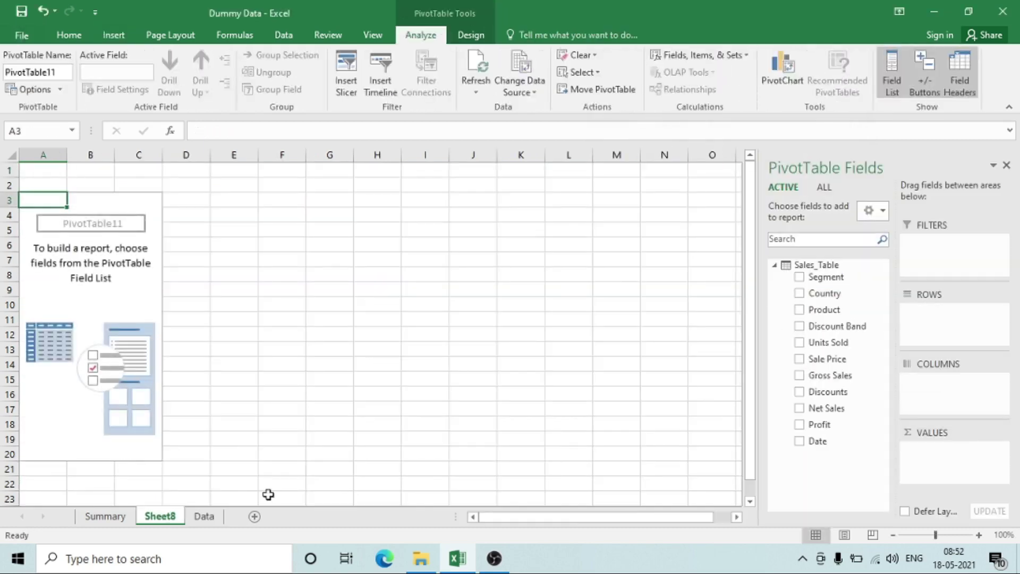
# Step: Rename the new PivotTable sheet as Summary 2 and compare its field list with the one on the Summary sheet
pyautogui.doubleClick(163, 518)
pyautogui.write('Sum')
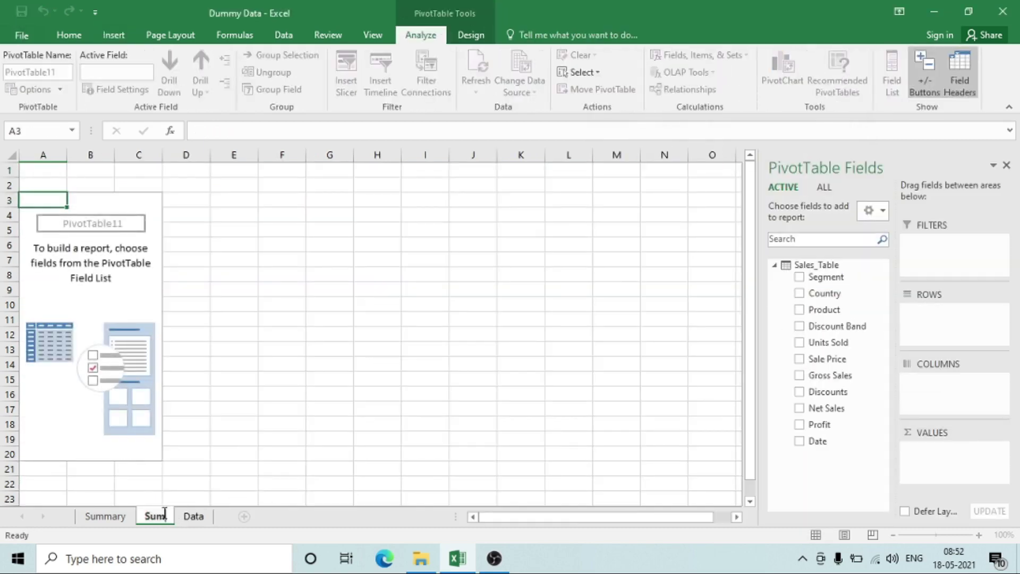
pyautogui.write('mary 2')
pyautogui.press('Return')
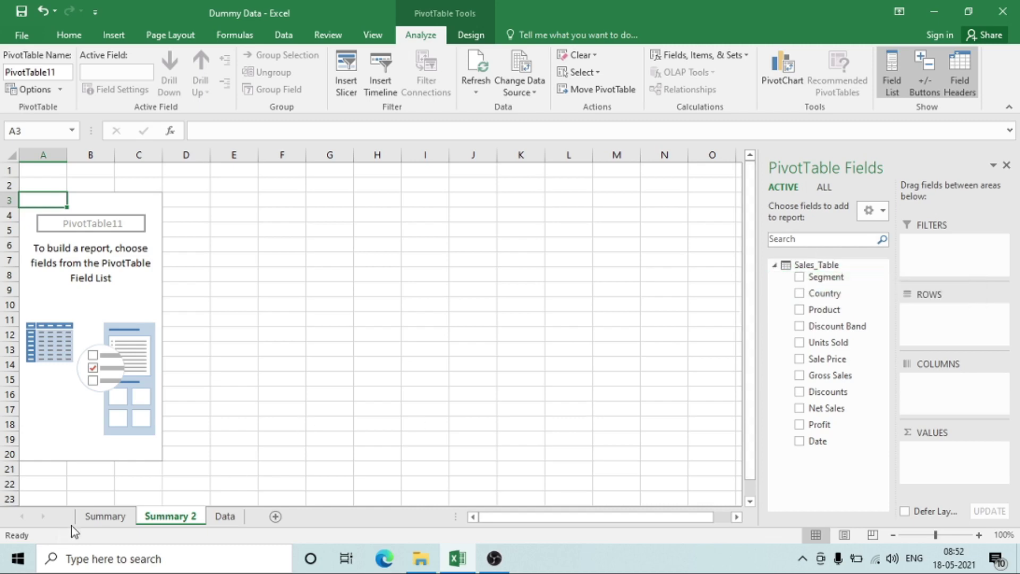
pyautogui.click(99, 518)
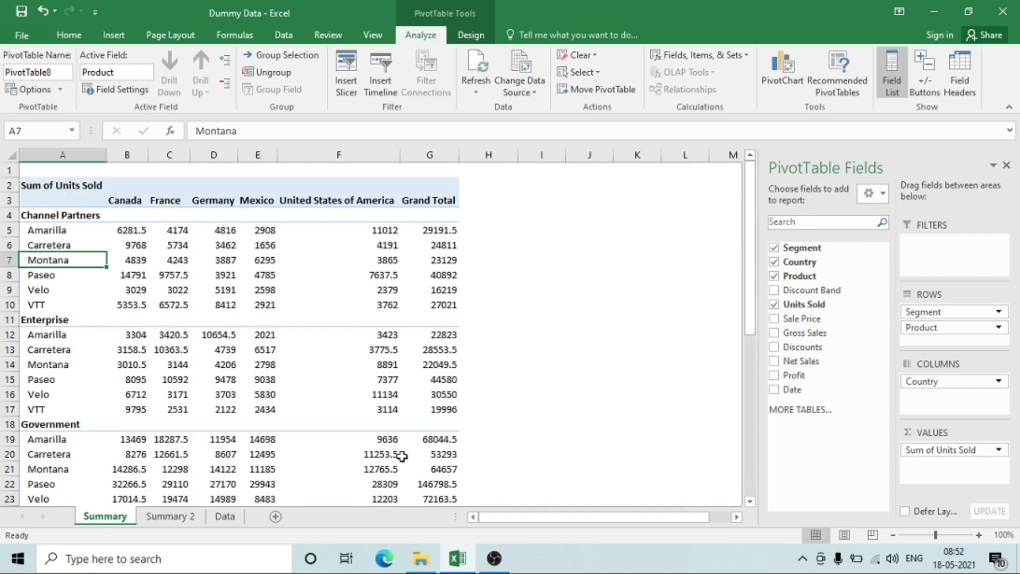
pyautogui.click(195, 517)
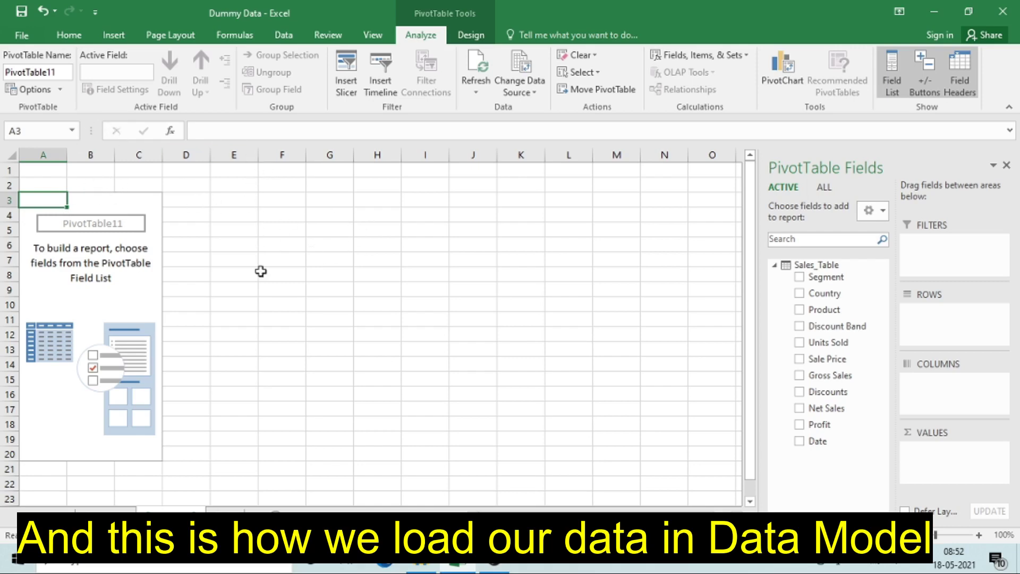
# Step: Delete the Summary 2 sheet from the workbook
pyautogui.hotkey('alt', 'h')
pyautogui.press('d')
pyautogui.press('s')
pyautogui.press('Return')
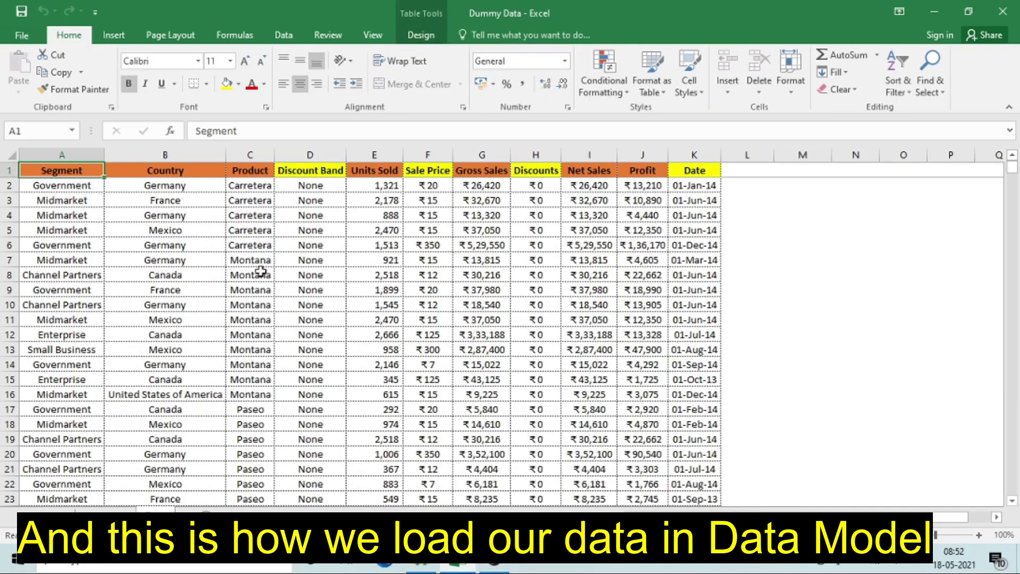
# Step: Check which Fields, Items & Sets options the Summary PivotTable offers for a product row label and for a value cell
pyautogui.click(107, 511)
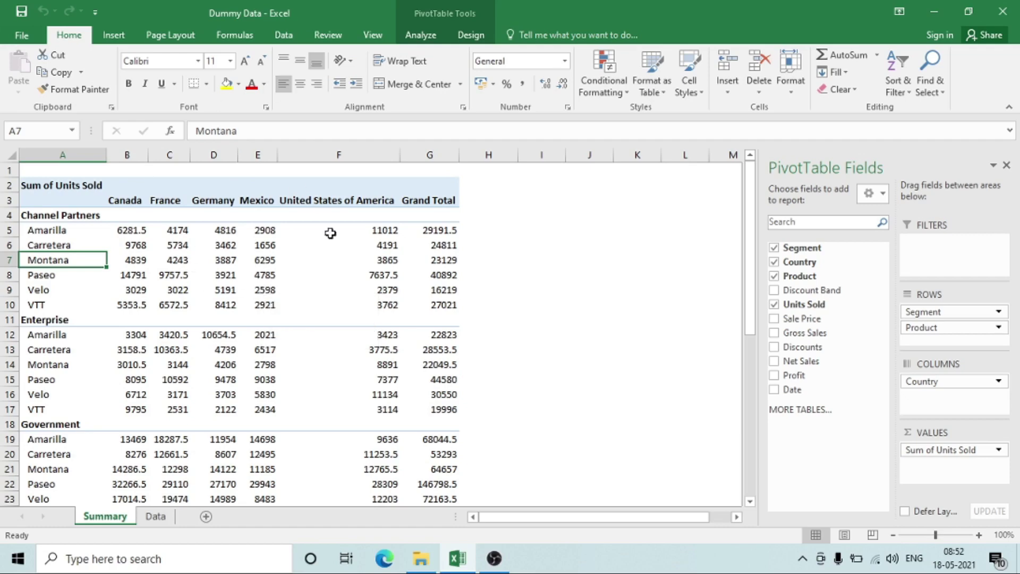
pyautogui.click(414, 29)
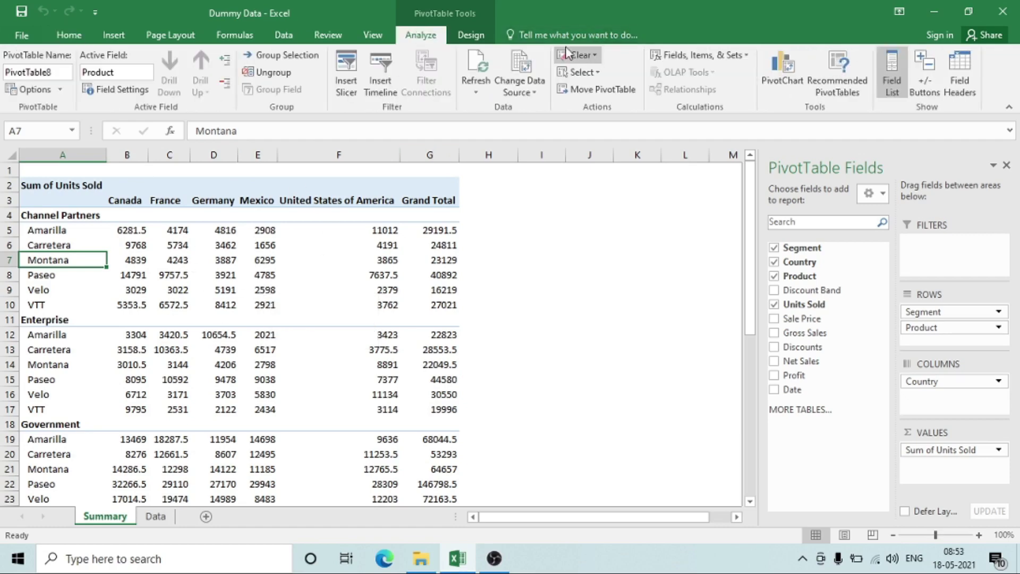
pyautogui.click(749, 55)
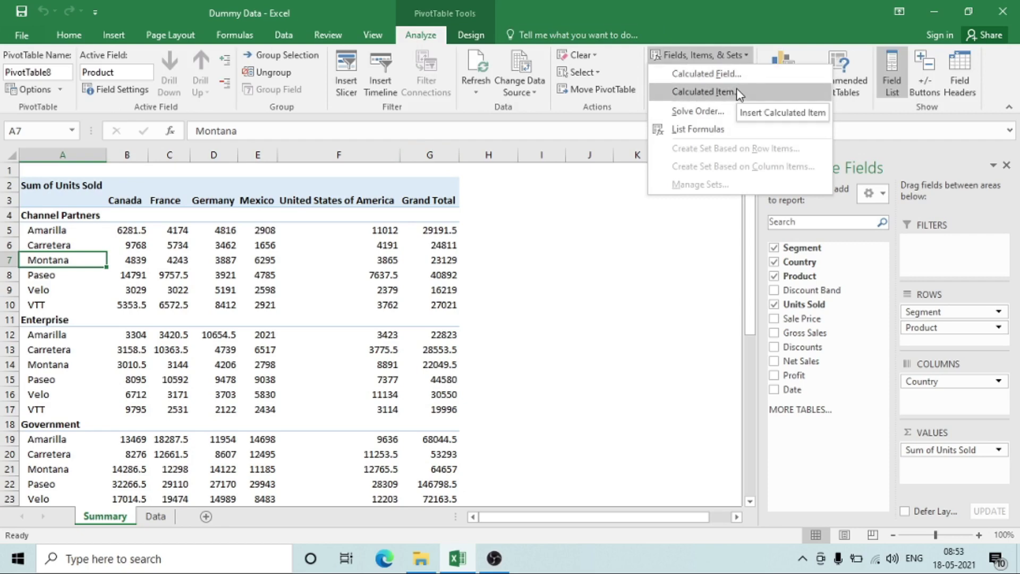
pyautogui.click(302, 222)
pyautogui.click(257, 259)
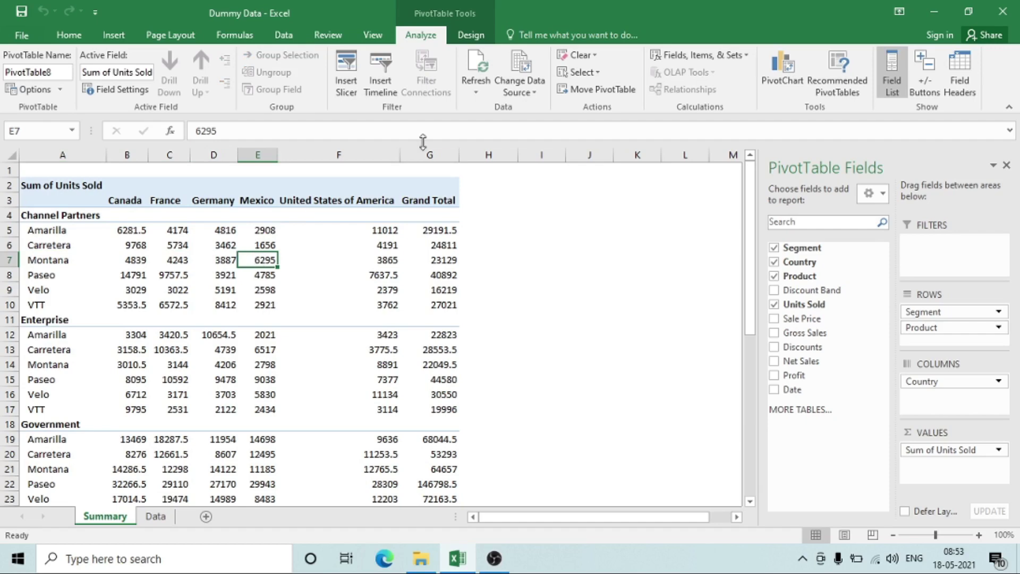
pyautogui.click(749, 56)
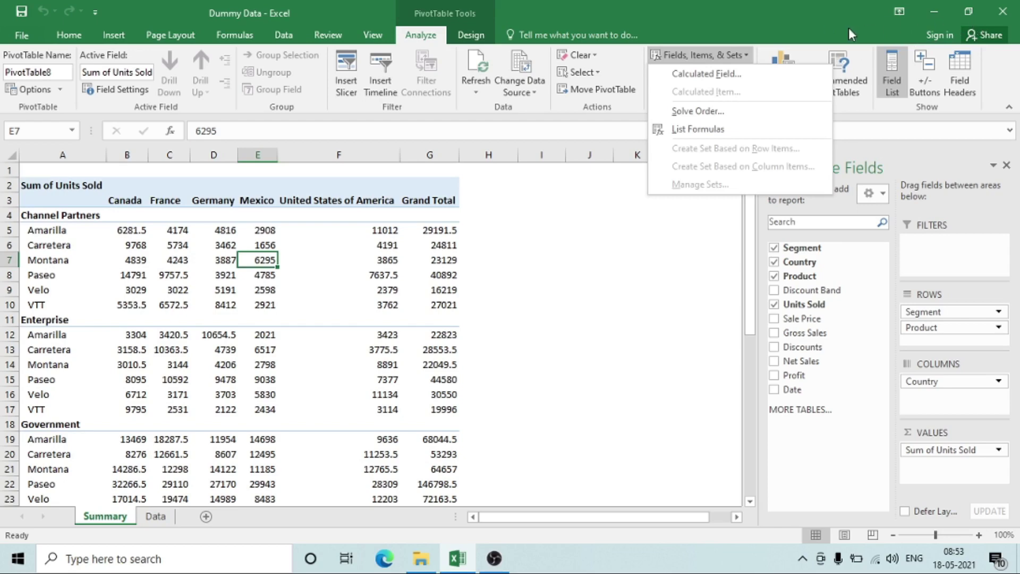
pyautogui.click(180, 301)
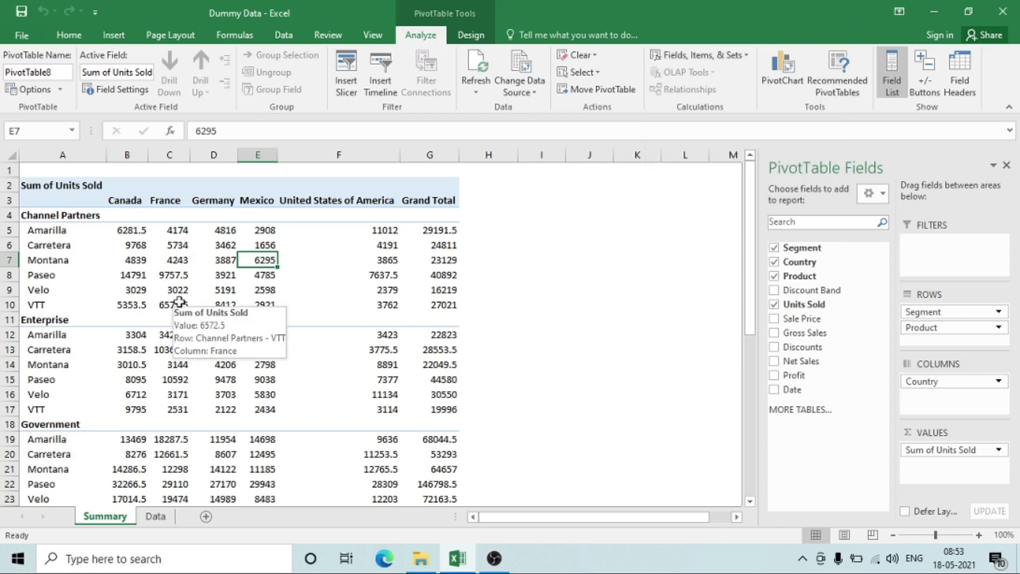
pyautogui.click(104, 290)
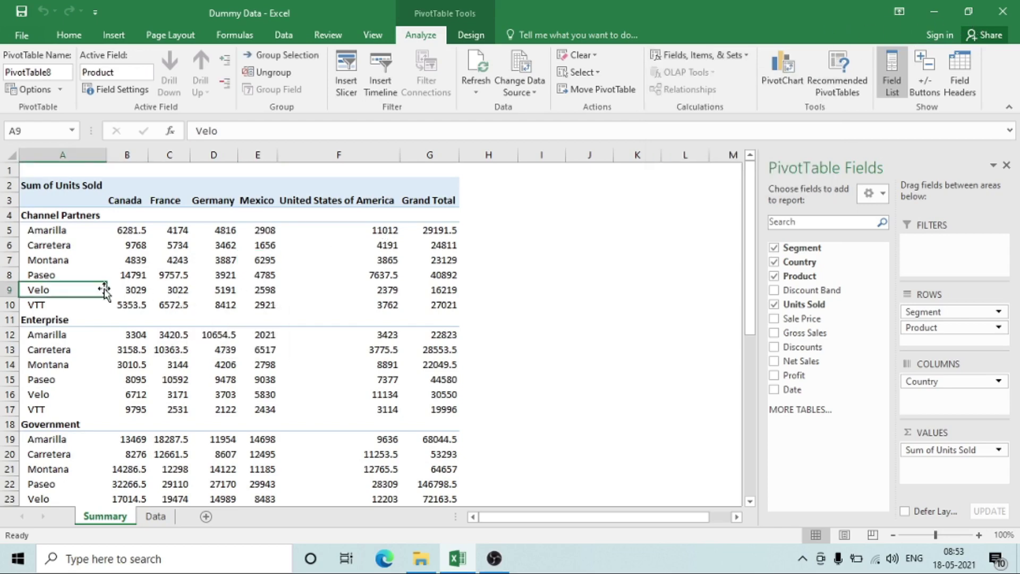
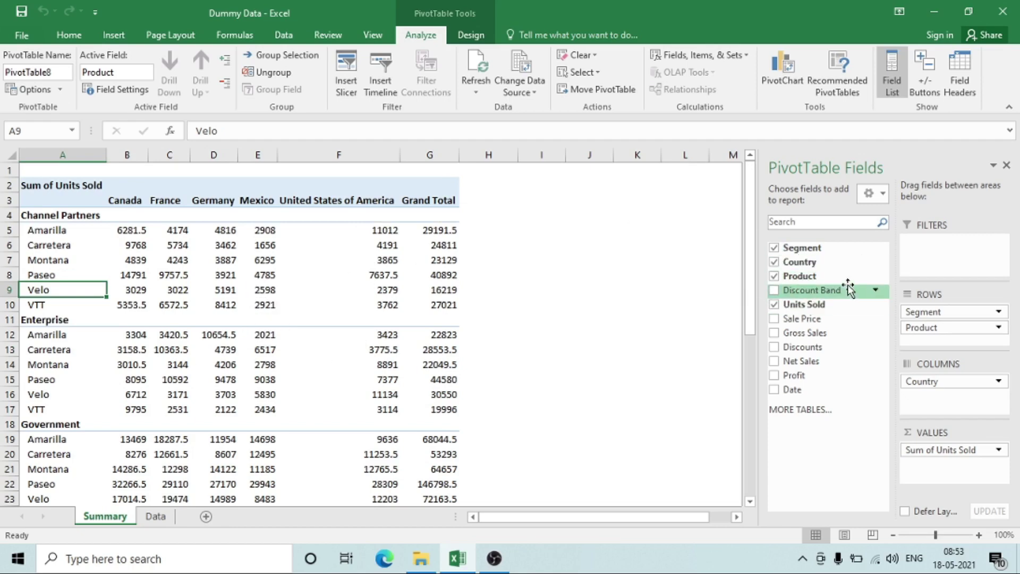
# Step: Create a new Data Model PivotTable from the Summary PivotTable through More Tables and expand the Sales_Table fields
pyautogui.click(791, 415)
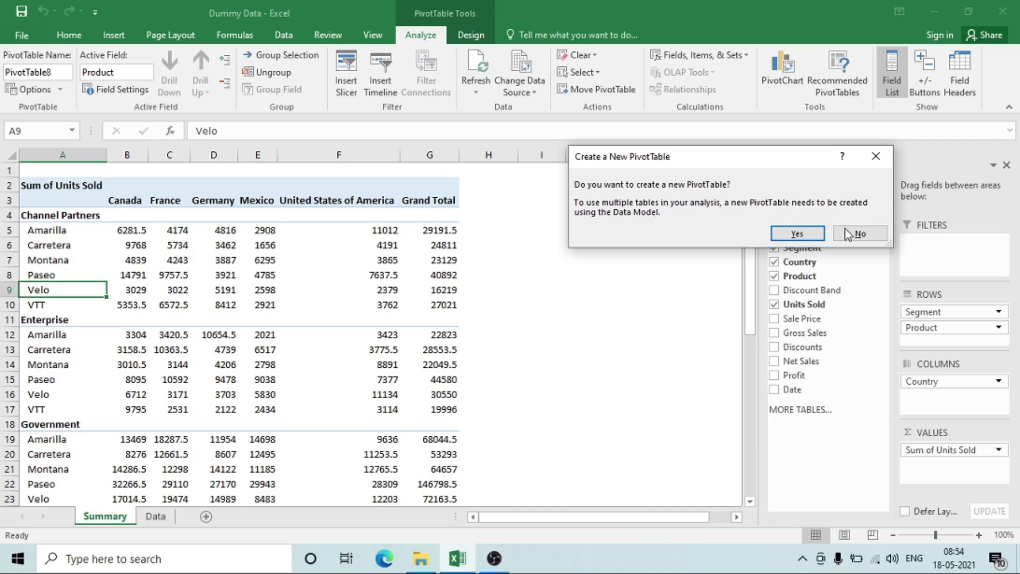
pyautogui.click(797, 233)
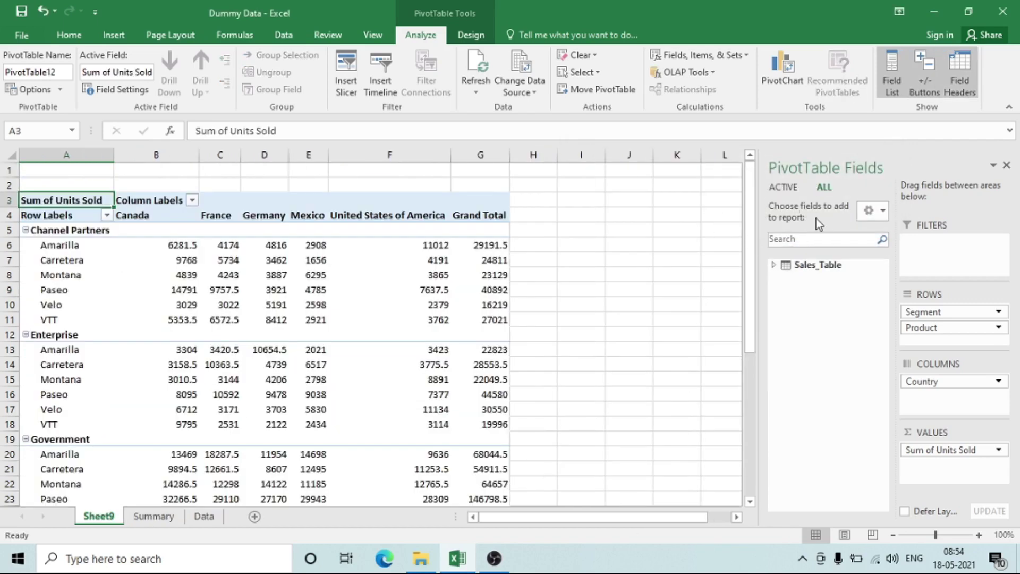
pyautogui.click(774, 265)
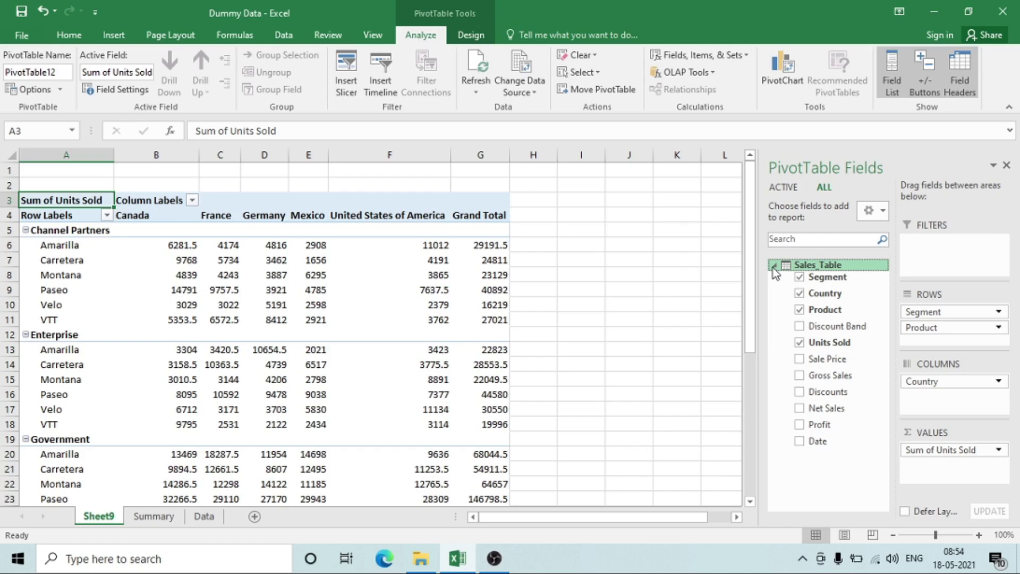
pyautogui.click(243, 306)
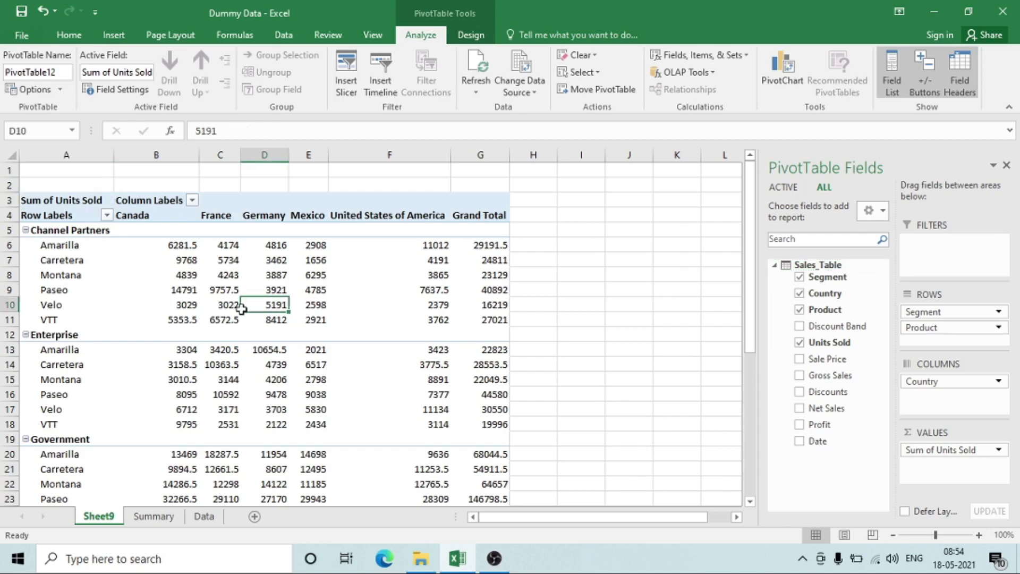
# Step: Delete the old Summary sheet from the workbook
pyautogui.hotkey('ctrl', 'pagedown')
pyautogui.press('alt')
pyautogui.press('h')
pyautogui.press('d')
pyautogui.press('s')
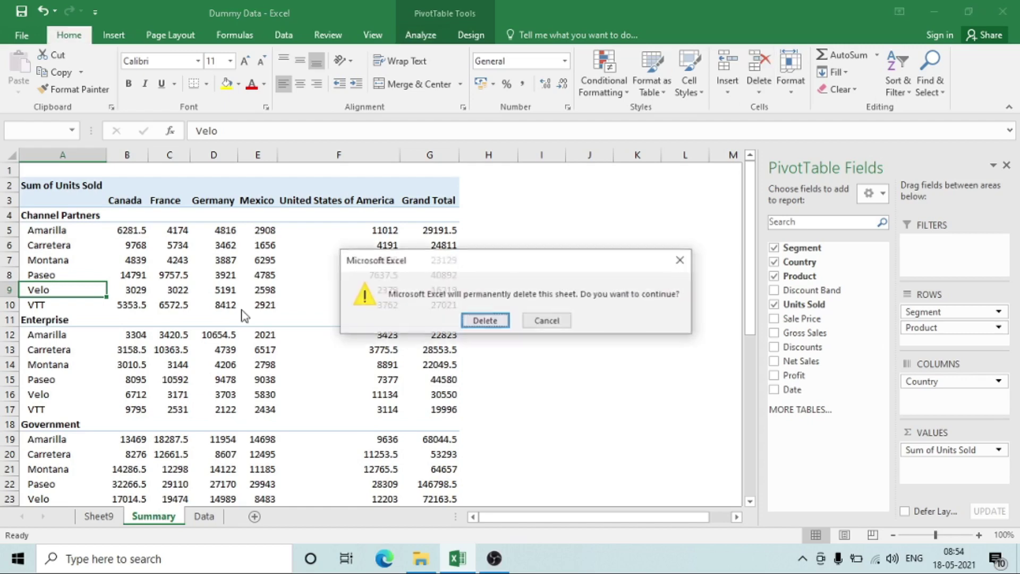
pyautogui.press('Return')
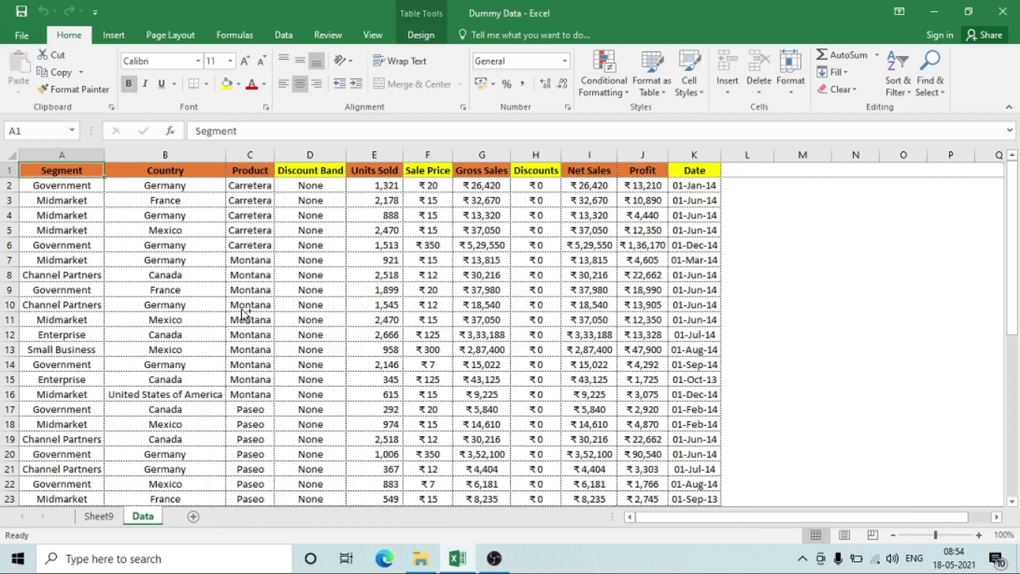
# Step: Rename Sheet9, which holds the Data Model PivotTable, as Summary
pyautogui.hotkey('ctrl', 'pageup')
pyautogui.press('alt')
pyautogui.write('h')
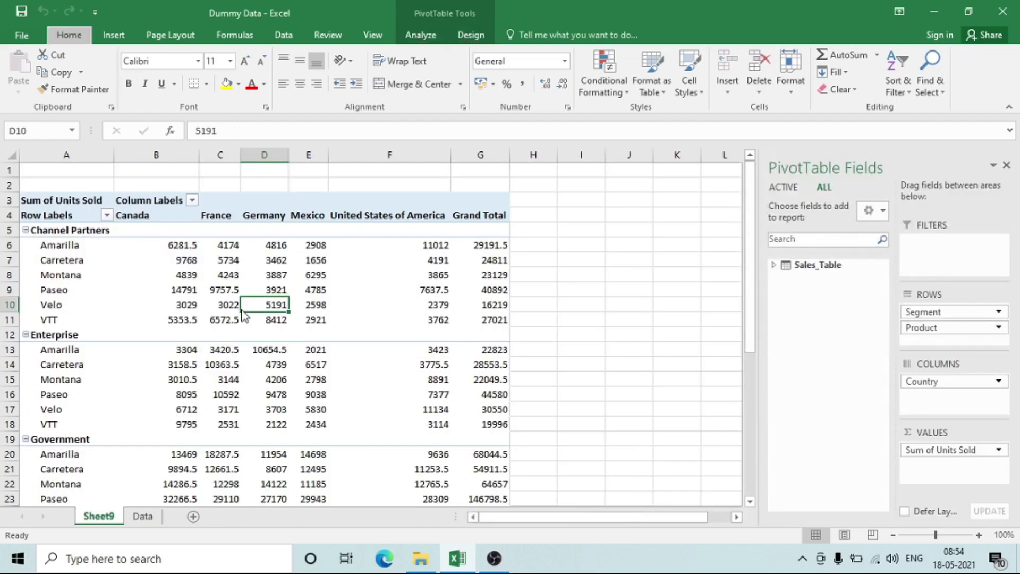
pyautogui.write('orSummary')
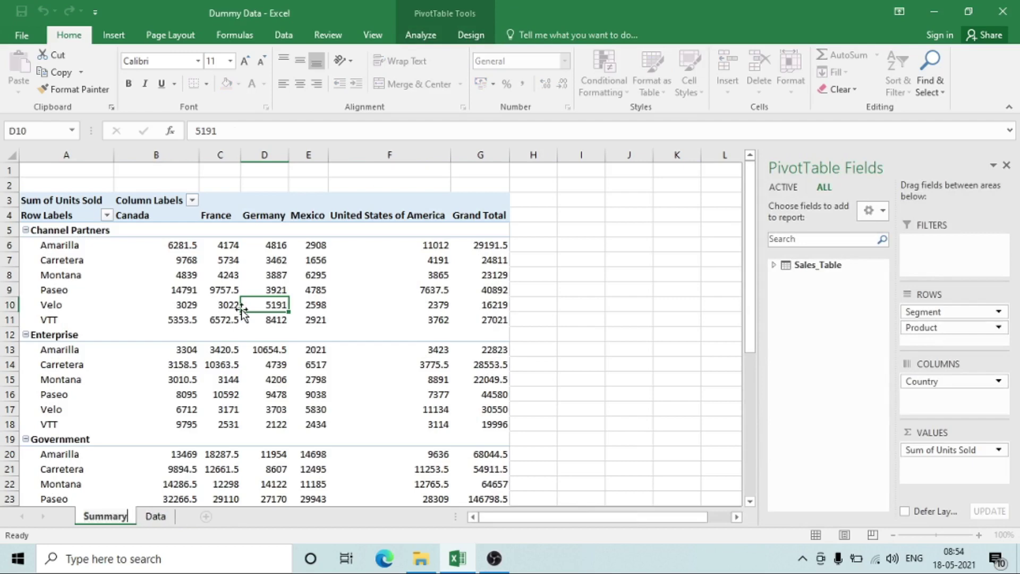
# Step: Finish renaming the pivot table's sheet as Summary and go to cell A1
pyautogui.press('Return')
pyautogui.press('Up')
pyautogui.press('Up')
pyautogui.press('Up')
pyautogui.press('Up')
pyautogui.press('Up')
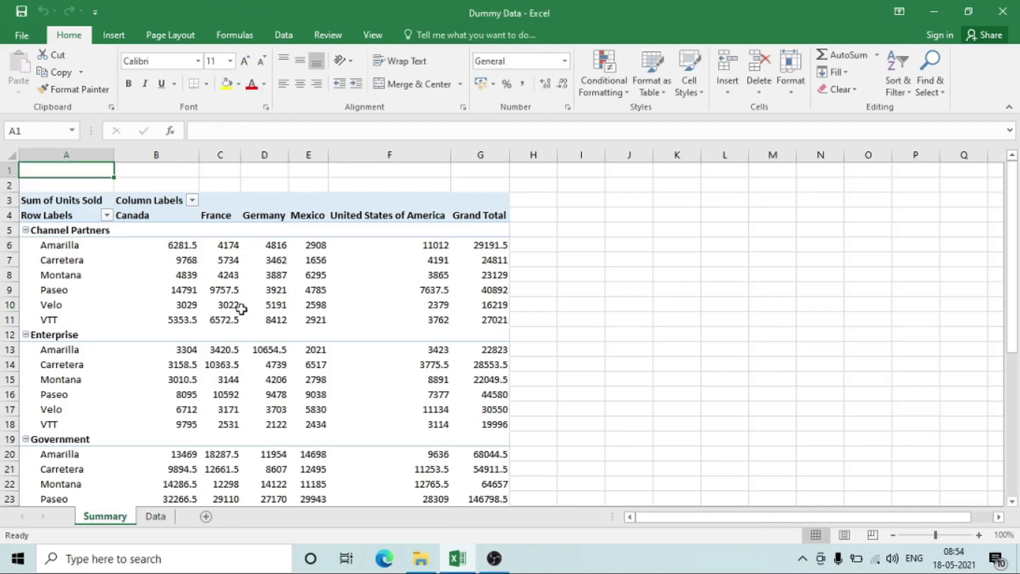
# Step: Hide the gridlines on the Summary sheet and select the Channel Partners label in A5
pyautogui.press('alt')
pyautogui.press('w')
pyautogui.press('v')
pyautogui.press('g')
pyautogui.press('Down')
pyautogui.press('Down')
pyautogui.press('Down')
pyautogui.press('Down')
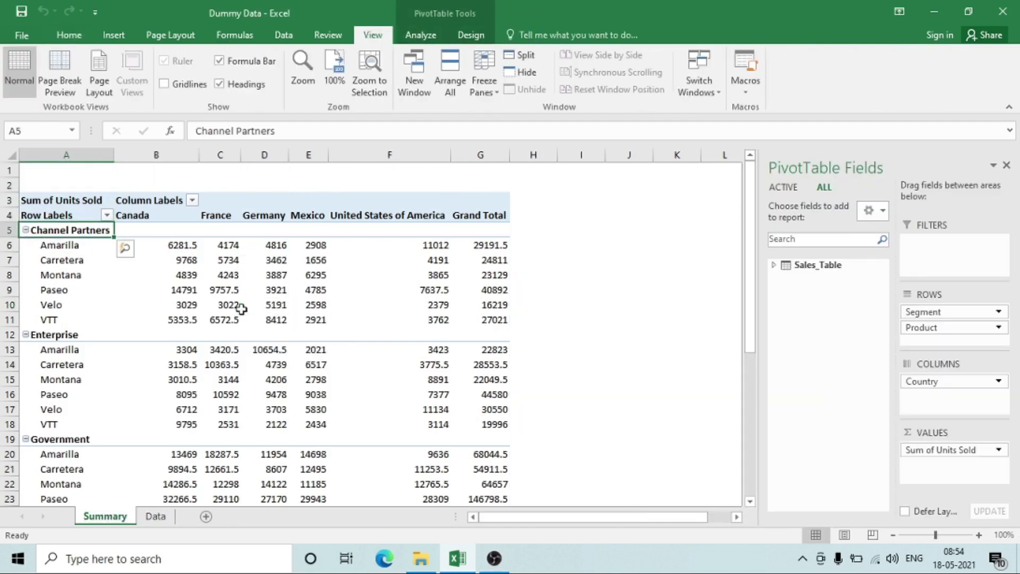
# Step: Expand Sales_Table in the pivot field list and review the pivot table's analysis, design and subtotal options
pyautogui.click(774, 264)
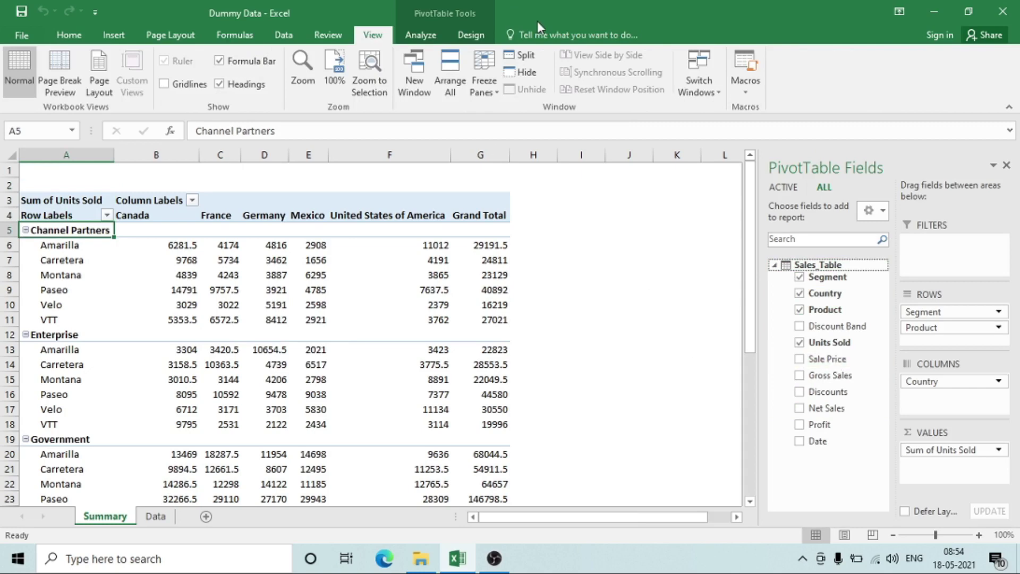
pyautogui.click(421, 35)
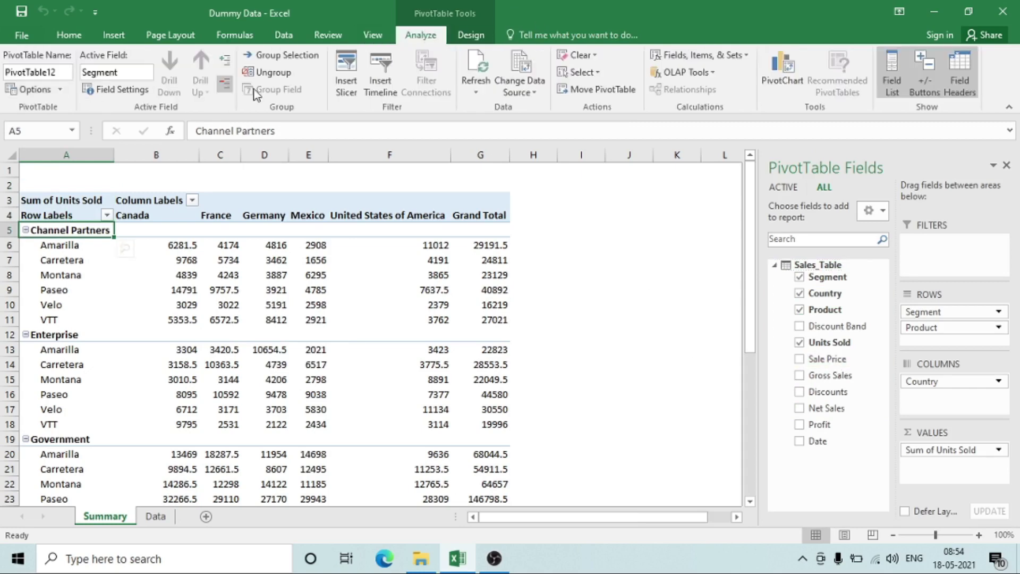
pyautogui.click(470, 34)
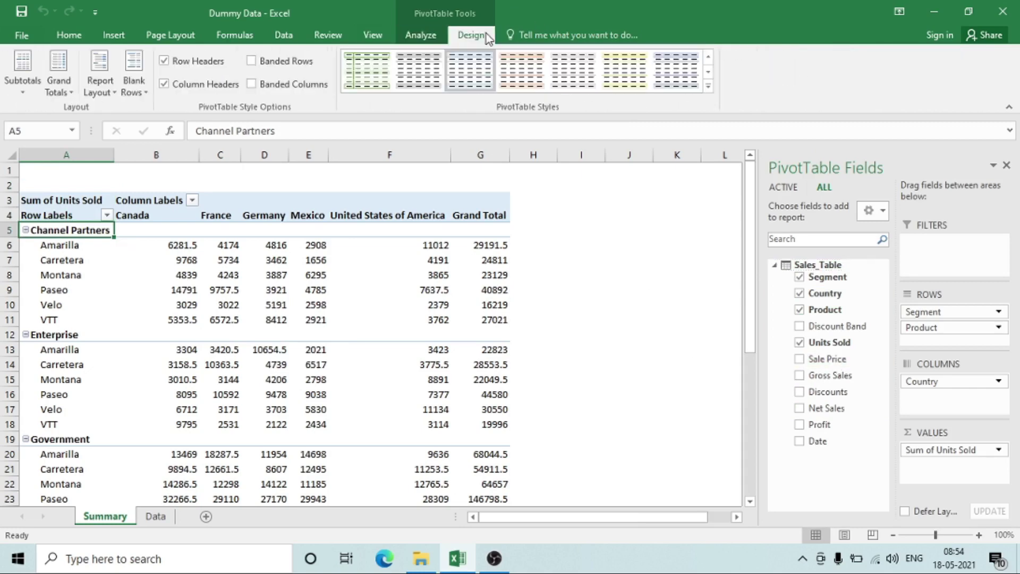
pyautogui.click(23, 85)
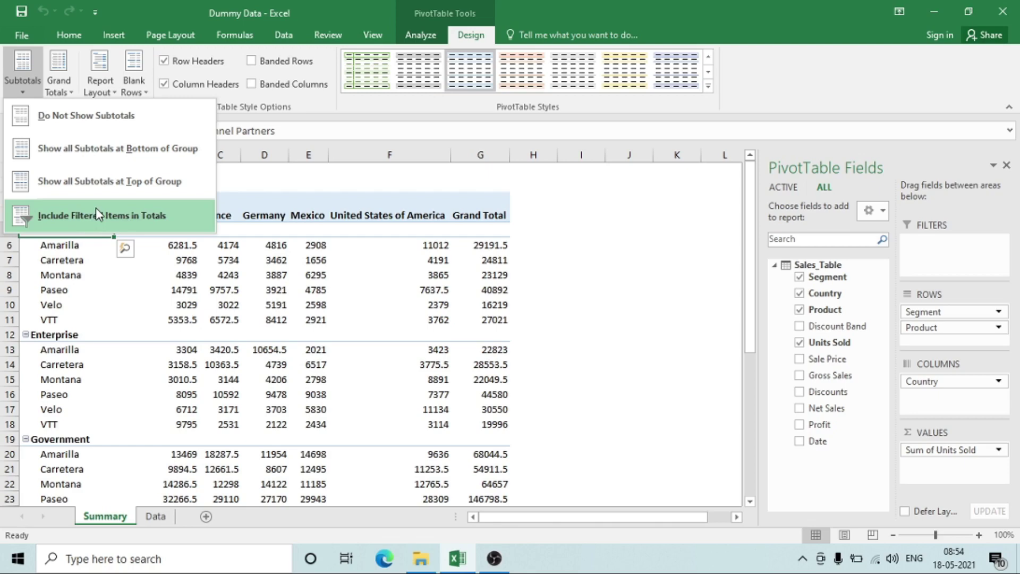
pyautogui.click(181, 223)
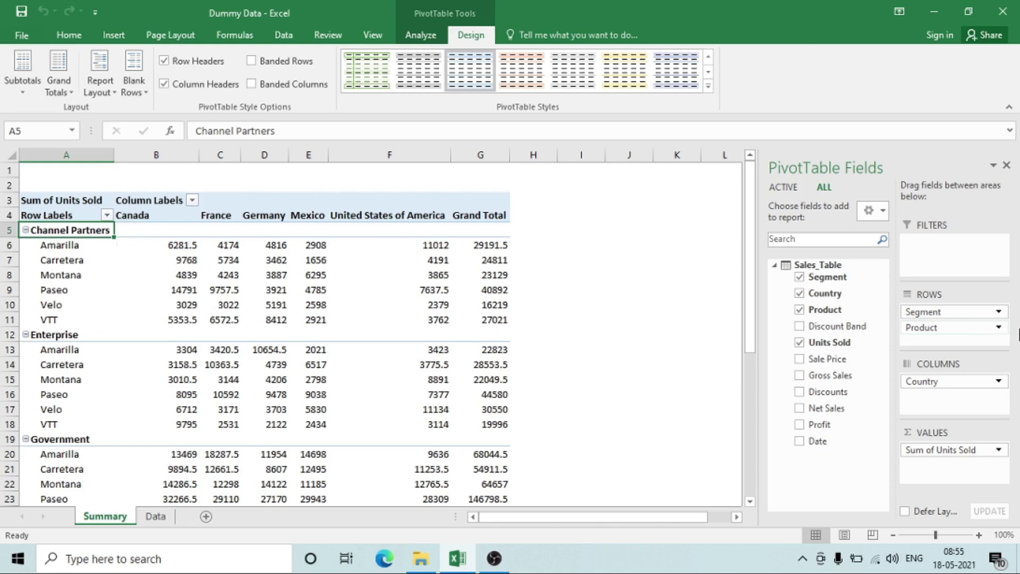
# Step: Remove Country from the pivot table's columns and add Units Sold to its values a second time
pyautogui.moveTo(953, 383); pyautogui.dragTo(456, 392)
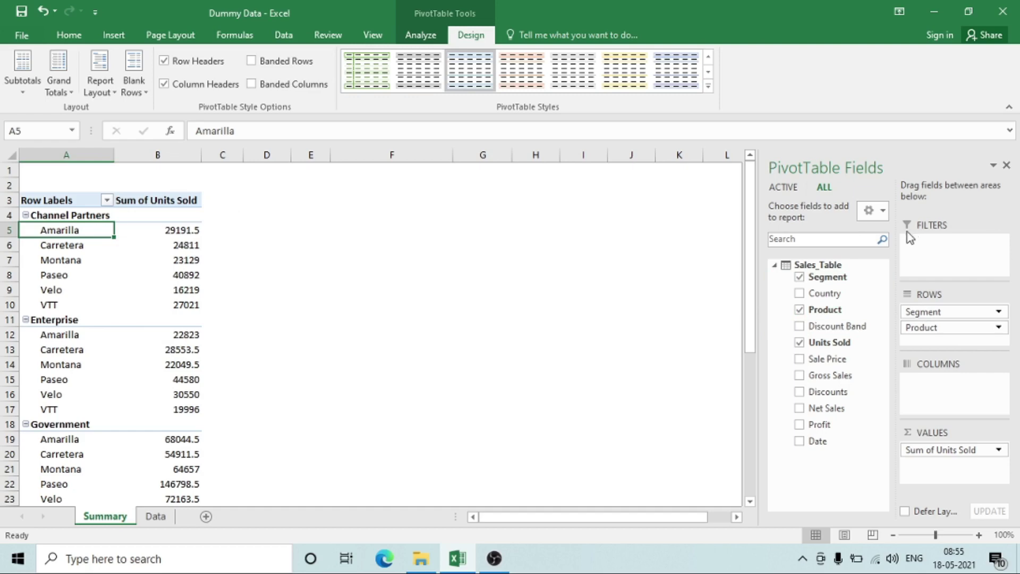
pyautogui.moveTo(827, 347); pyautogui.dragTo(982, 468)
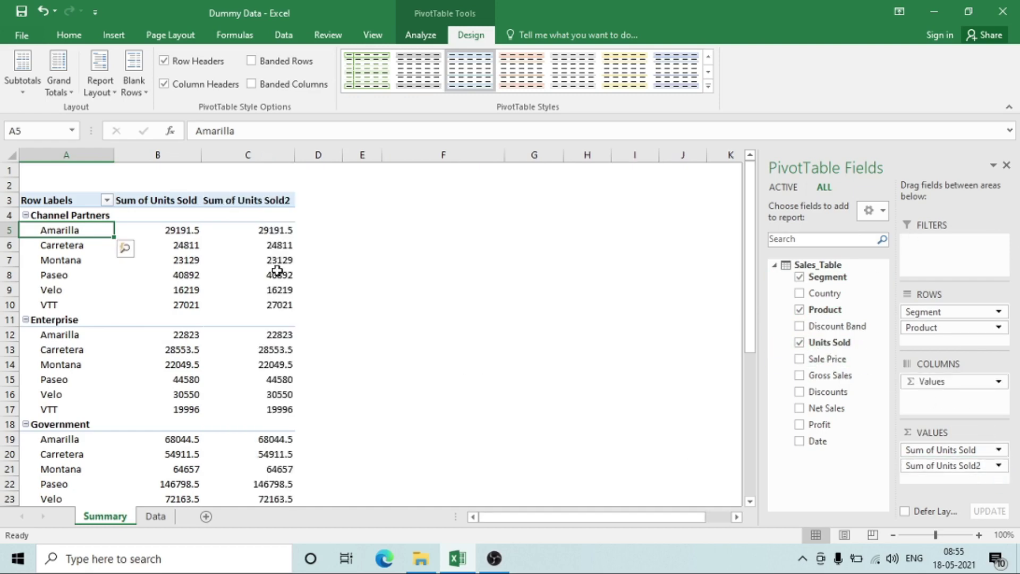
# Step: Show the values of the second Units Sold column as % of Grand Total
pyautogui.click(252, 201)
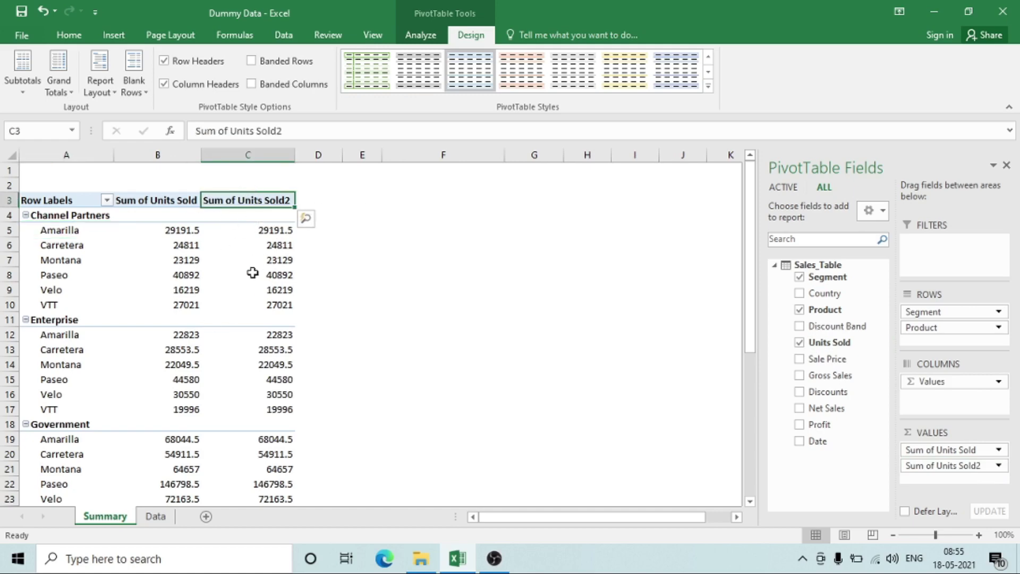
pyautogui.click(415, 33)
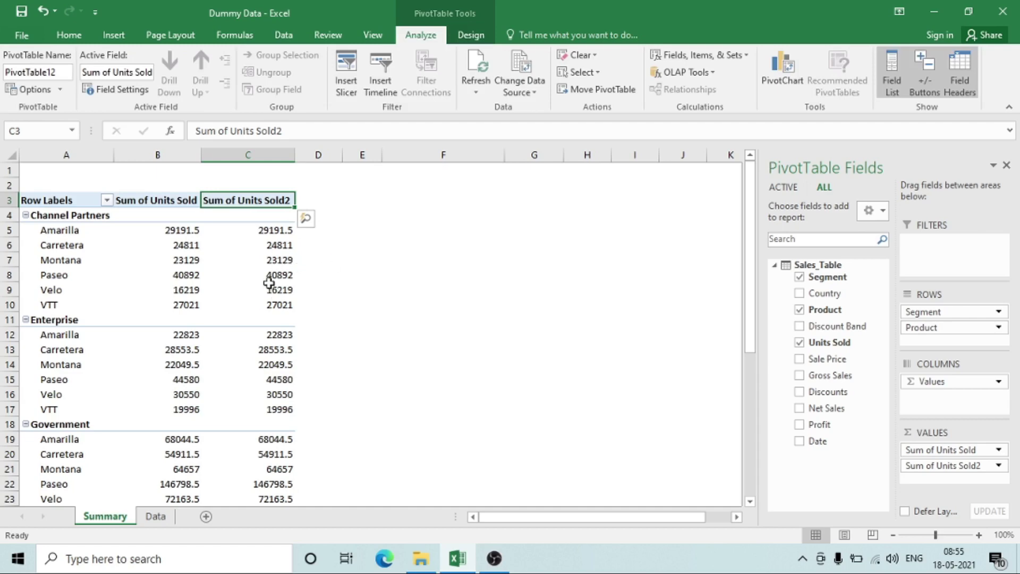
pyautogui.click(205, 260)
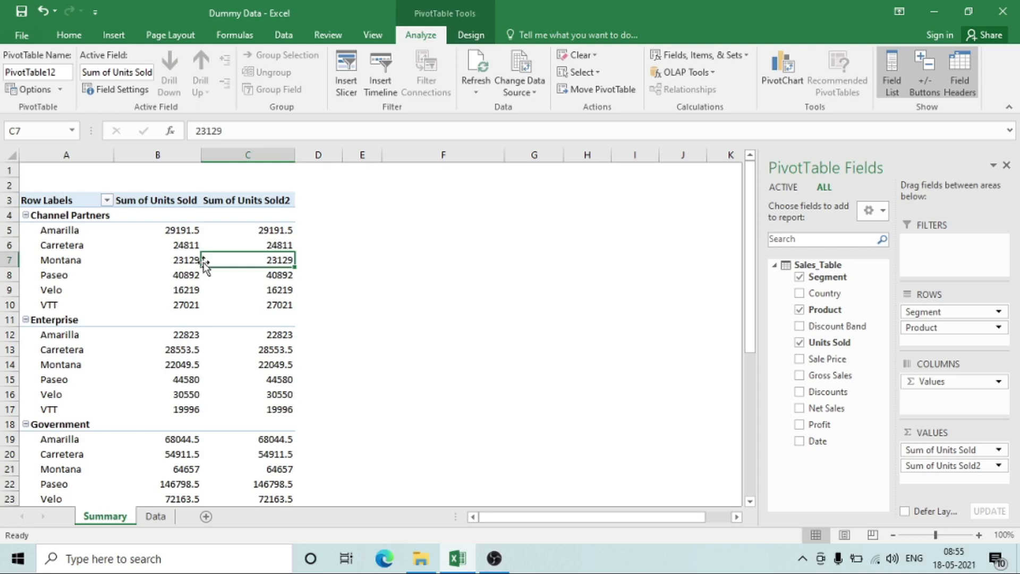
pyautogui.rightClick(243, 201)
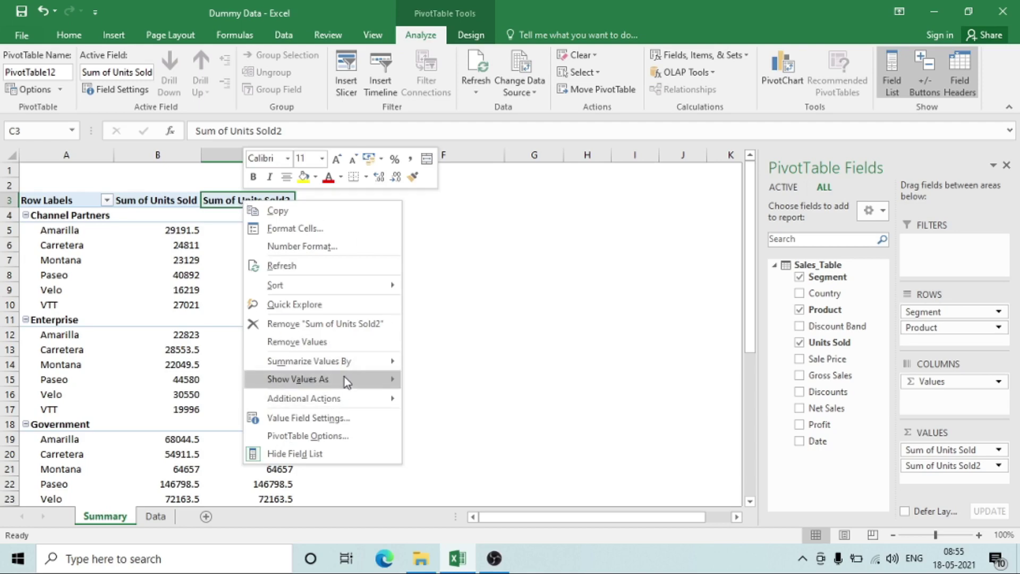
pyautogui.moveTo(348, 361)
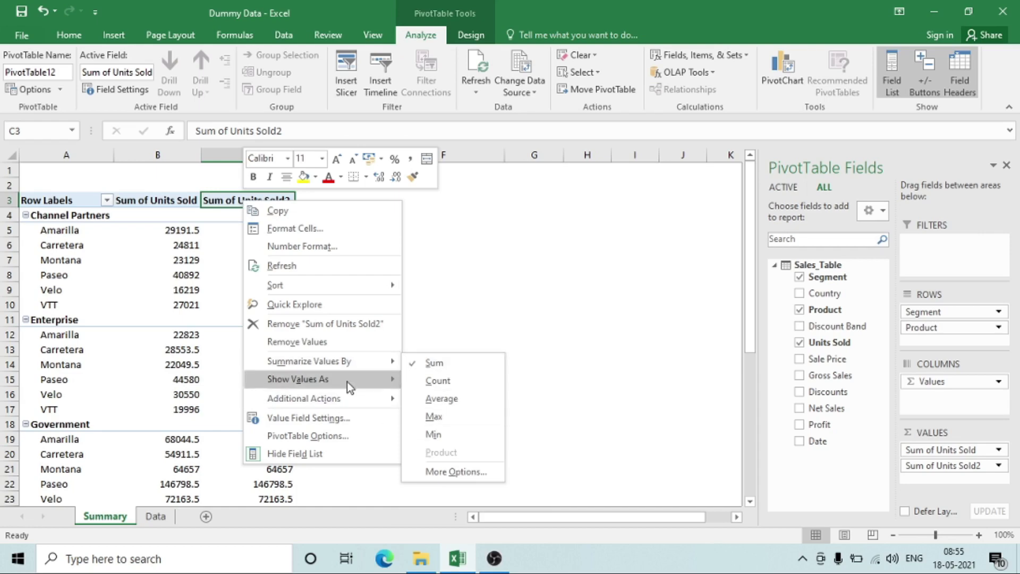
pyautogui.moveTo(347, 382)
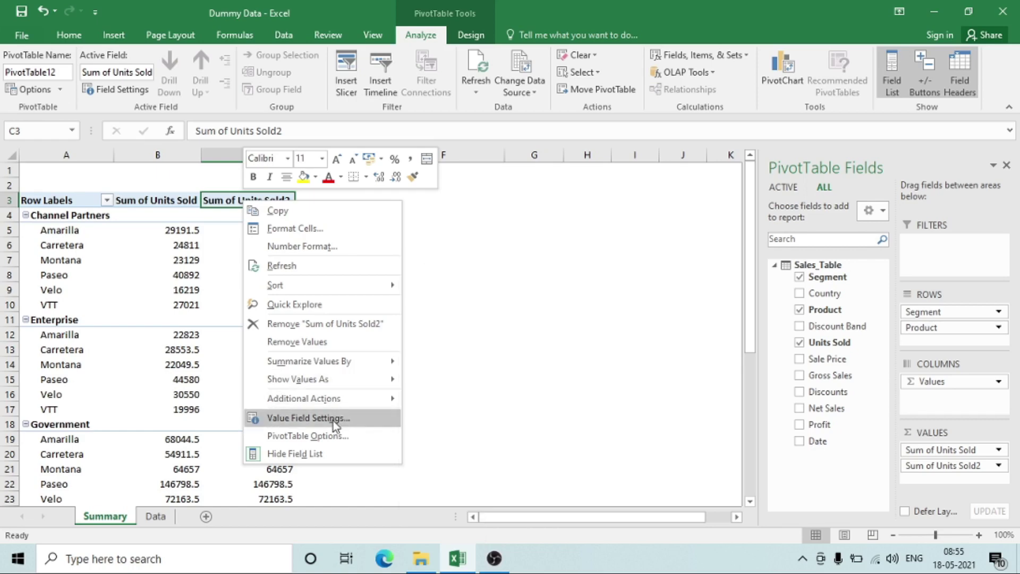
pyautogui.moveTo(351, 402)
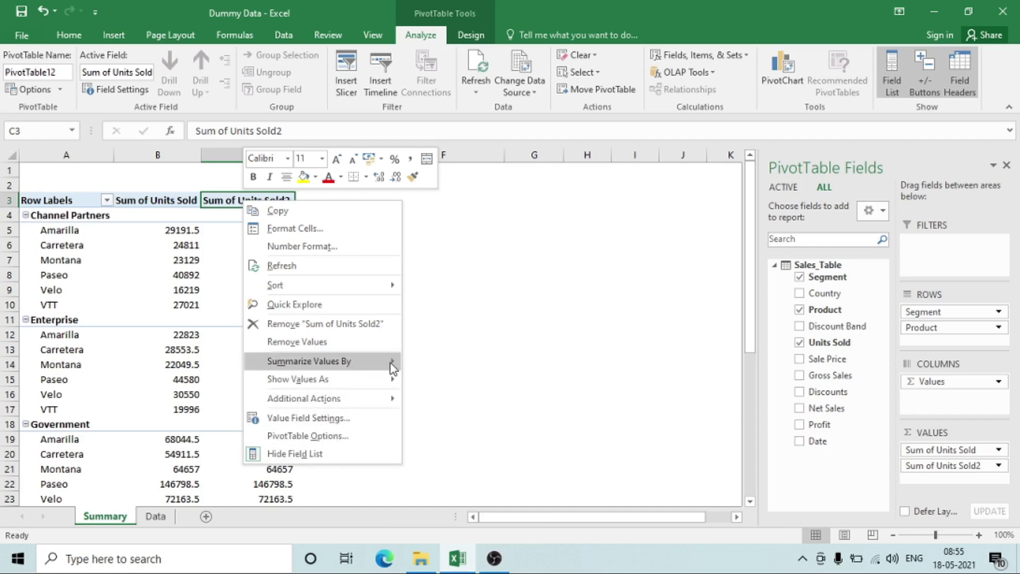
pyautogui.moveTo(386, 368)
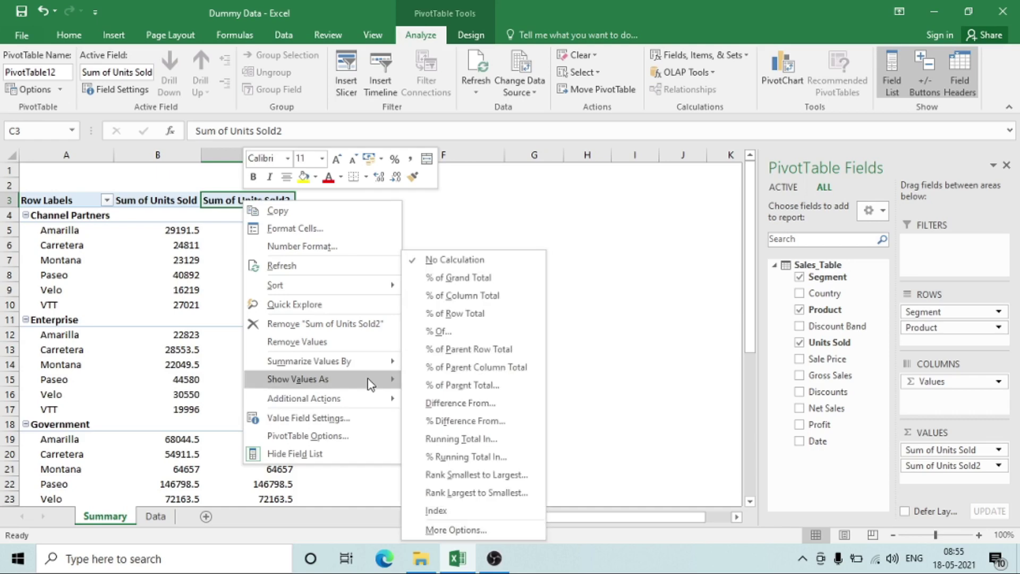
pyautogui.click(464, 284)
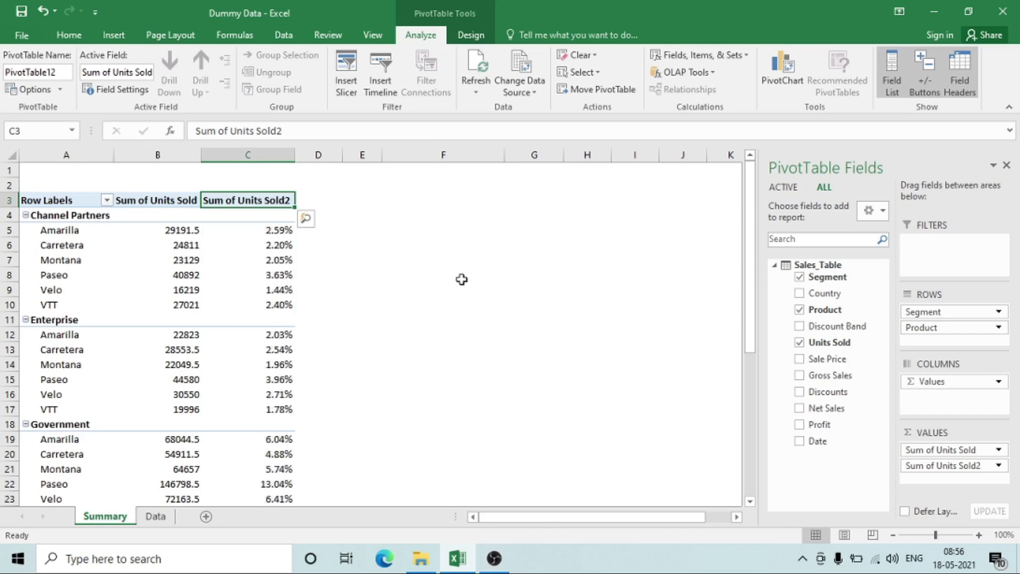
# Step: Examine the units sold and their percentages for all segments and products down to the Grand Total row
pyautogui.click(280, 236)
pyautogui.press('Down')
pyautogui.press('Left')
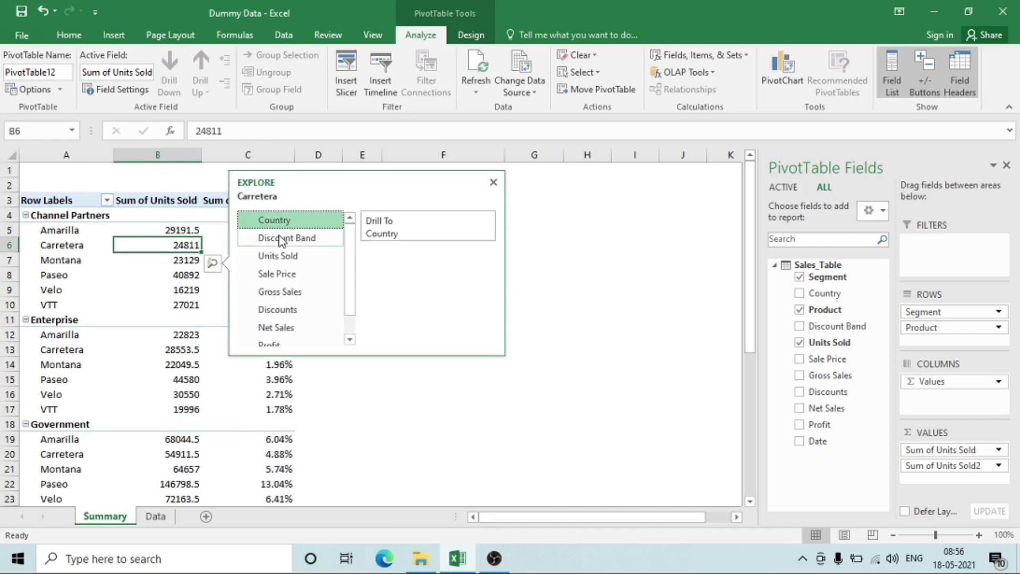
pyautogui.press('Escape')
pyautogui.press('Down')
pyautogui.press('Down')
pyautogui.press('Down')
pyautogui.press('Down')
pyautogui.press('Down')
pyautogui.press('Down')
pyautogui.press('Down')
pyautogui.press('Down')
pyautogui.press('Down')
pyautogui.press('Down')
pyautogui.press('Down')
pyautogui.press('Down')
pyautogui.press('Down')
pyautogui.press('Down')
pyautogui.press('Down')
pyautogui.press('Down')
pyautogui.press('Down')
pyautogui.press('Down')
pyautogui.press('Down')
pyautogui.press('Down')
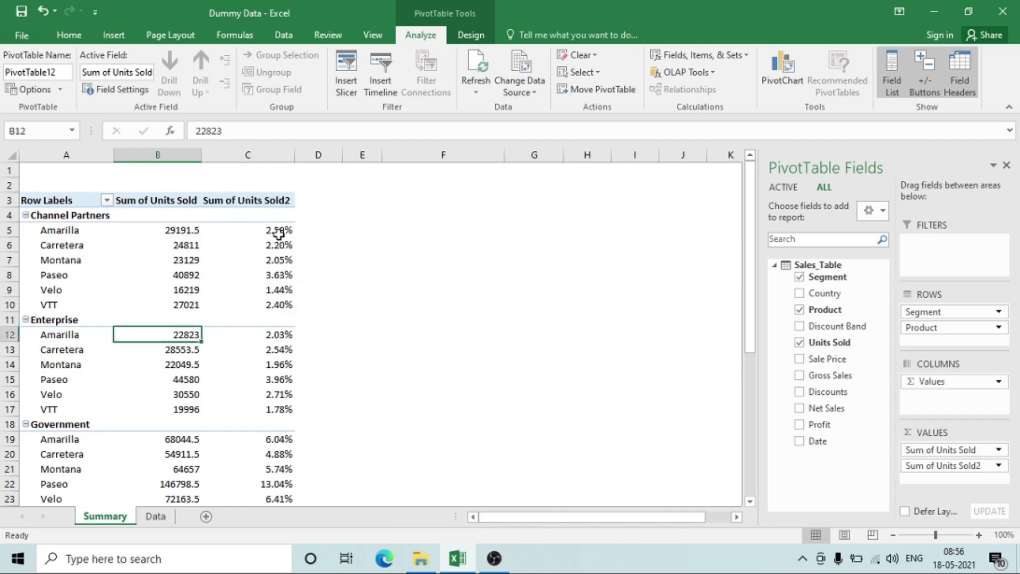
pyautogui.press('Up')
pyautogui.press('Up')
pyautogui.press('Up')
pyautogui.press('Up')
pyautogui.press('Up')
pyautogui.press('Up')
pyautogui.press('Up')
pyautogui.press('Up')
pyautogui.press('Up')
pyautogui.press('Up')
pyautogui.press('Up')
pyautogui.press('Up')
pyautogui.press('Up')
pyautogui.press('Up')
pyautogui.press('Up')
pyautogui.press('Up')
pyautogui.press('Up')
pyautogui.press('Up')
pyautogui.press('Up')
pyautogui.press('Up')
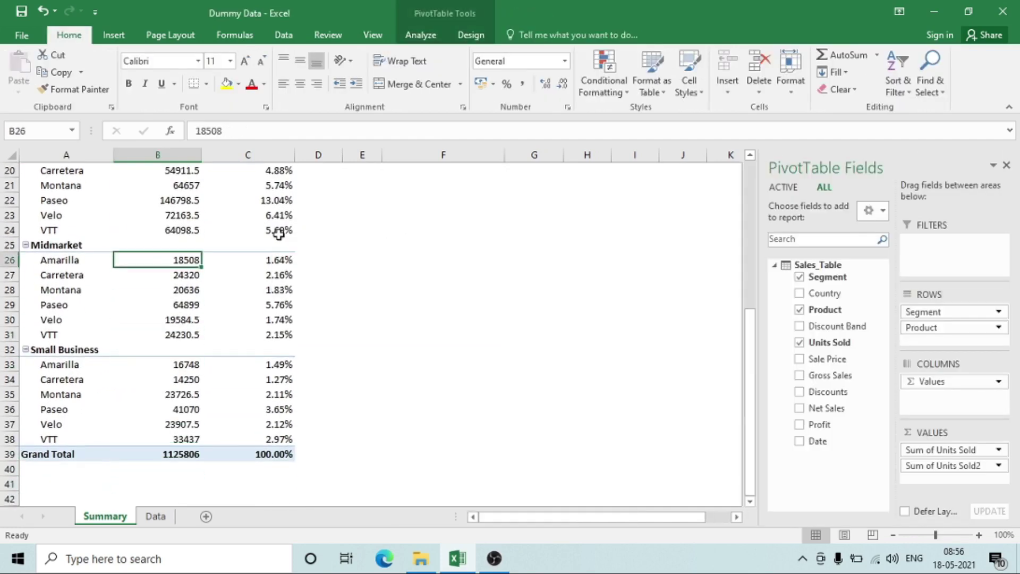
pyautogui.press('Right')
pyautogui.press('Down')
pyautogui.press('Down')
pyautogui.press('Right')
pyautogui.press('Down')
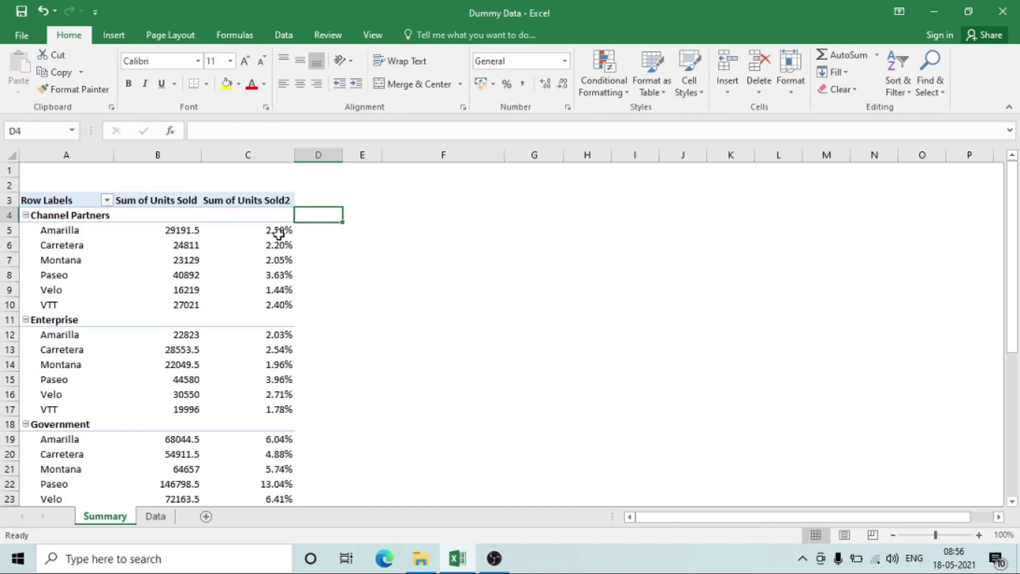
pyautogui.press('Down')
pyautogui.press('Left')
pyautogui.press('Left')
pyautogui.press('Left')
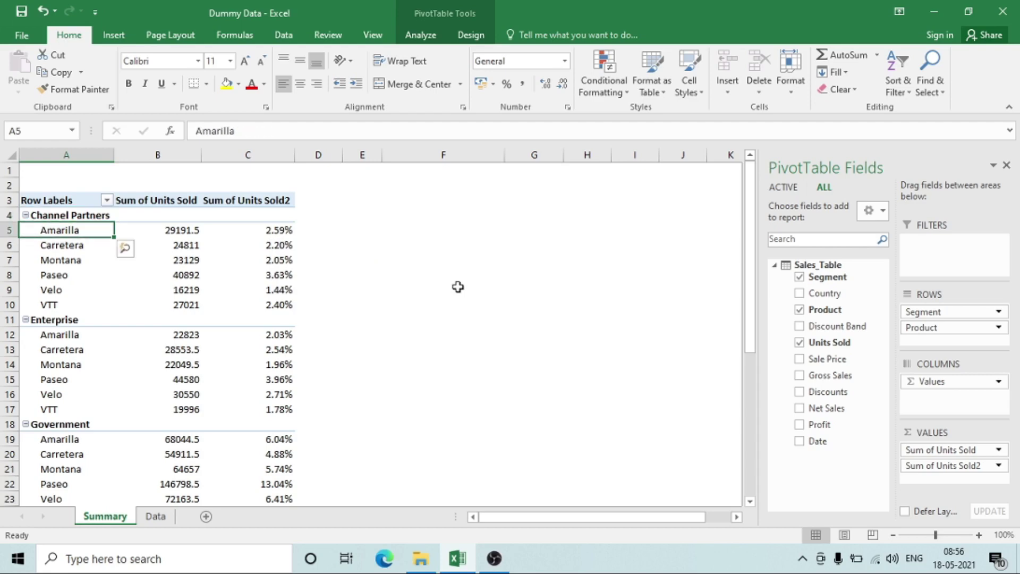
# Step: Compare the units sold of Amarilla under Channel Partners with the Grand Total row
pyautogui.press('Right')
pyautogui.press('Right')
pyautogui.press('Right')
pyautogui.press('Left')
pyautogui.press('Left')
pyautogui.press('Left')
pyautogui.press('Right')
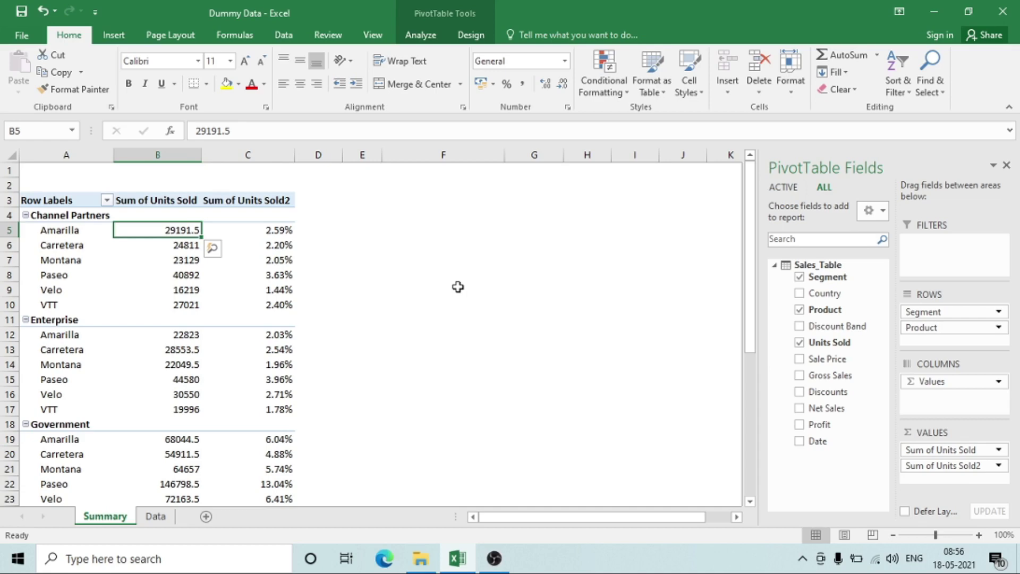
pyautogui.press('Down')
pyautogui.press('Down')
pyautogui.press('Down')
pyautogui.press('Down')
pyautogui.press('Down')
pyautogui.press('Down')
pyautogui.press('Down')
pyautogui.press('Down')
pyautogui.press('Down')
pyautogui.press('Down')
pyautogui.press('Down')
pyautogui.press('Down')
pyautogui.press('Down')
pyautogui.press('Down')
pyautogui.press('Down')
pyautogui.press('Down')
pyautogui.press('Down')
pyautogui.press('Down')
pyautogui.press('Down')
pyautogui.press('Down')
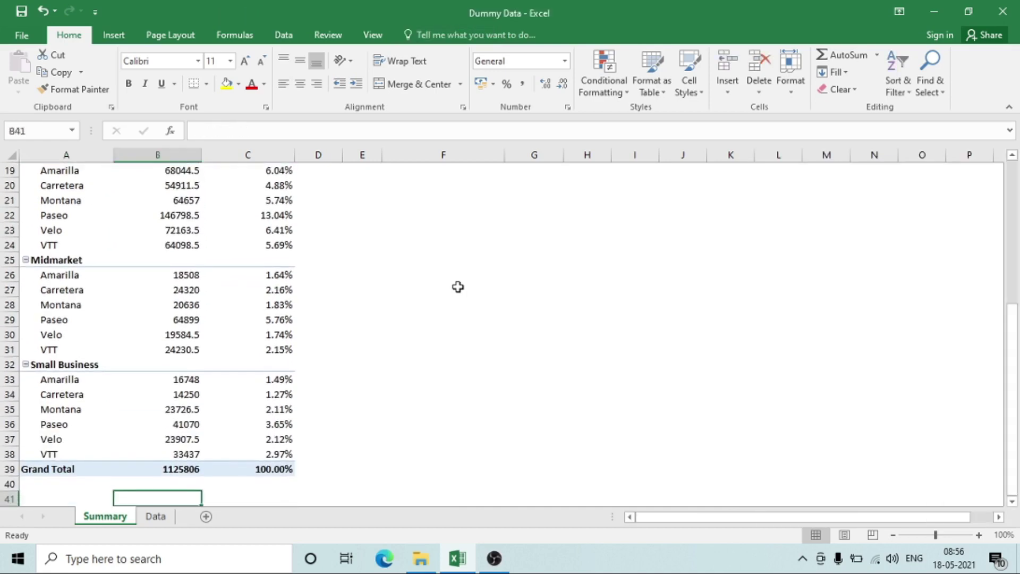
pyautogui.press('Up')
pyautogui.press('Up')
pyautogui.press('Left')
pyautogui.hotkey('ctrl', 'Up')
pyautogui.press('Up')
pyautogui.press('Up')
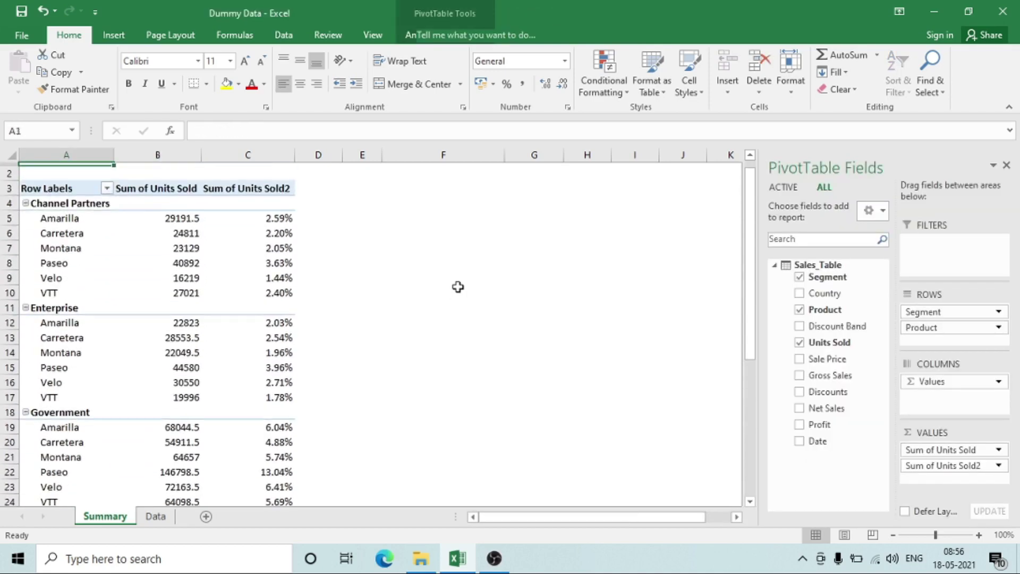
# Step: Start a formula in D5 that references the Channel Partners Amarilla units sold in B5
pyautogui.press('Down')
pyautogui.press('Right')
pyautogui.press('Right')
pyautogui.press('Down')
pyautogui.press('Down')
pyautogui.press('Down')
pyautogui.press('Right')
pyautogui.write('=')
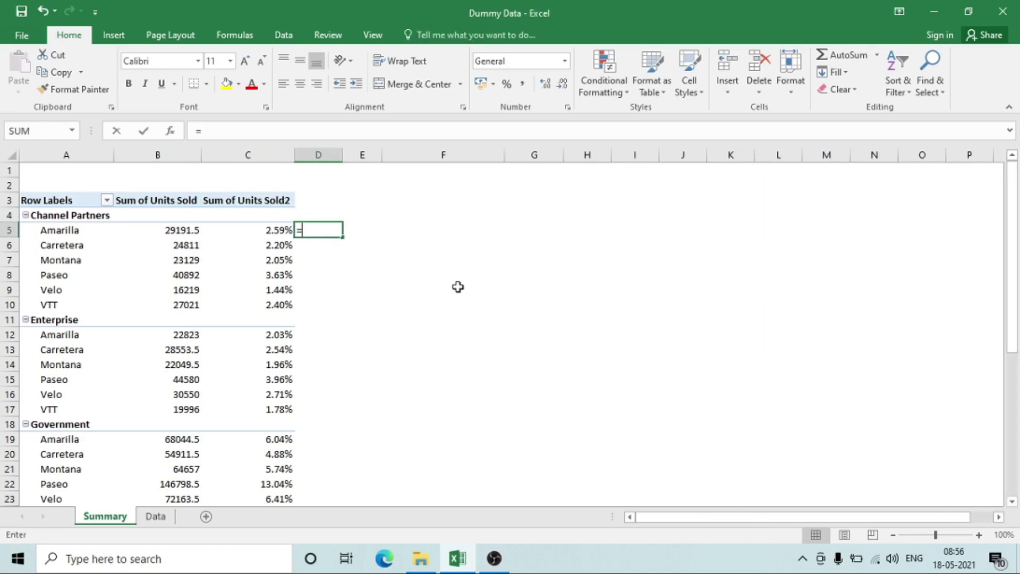
pyautogui.press('Left')
pyautogui.press('Left')
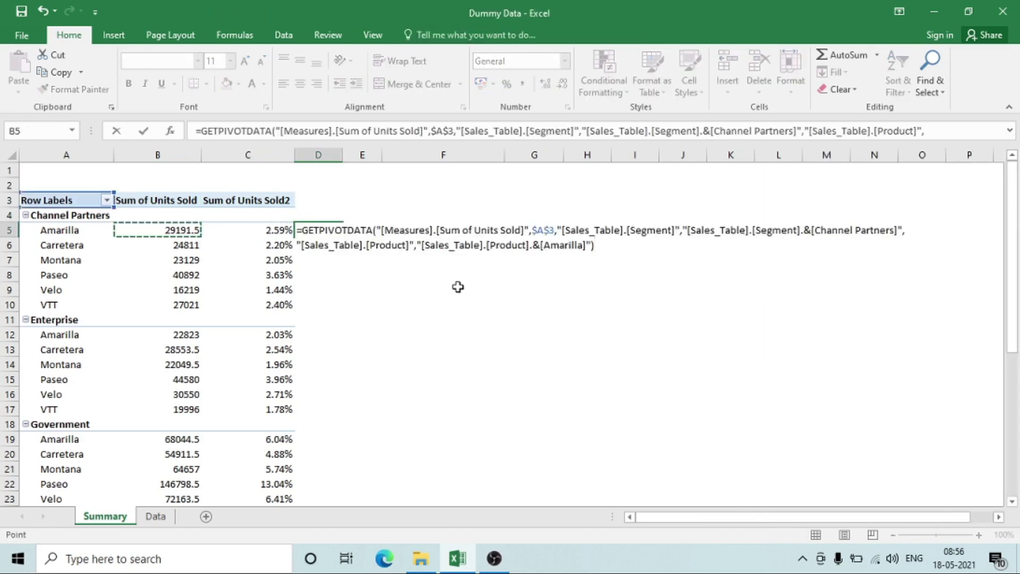
# Step: Complete the D5 formula by dividing the Channel Partners Amarilla units sold by the Grand Total units in B39
pyautogui.write('/')
pyautogui.press('Down')
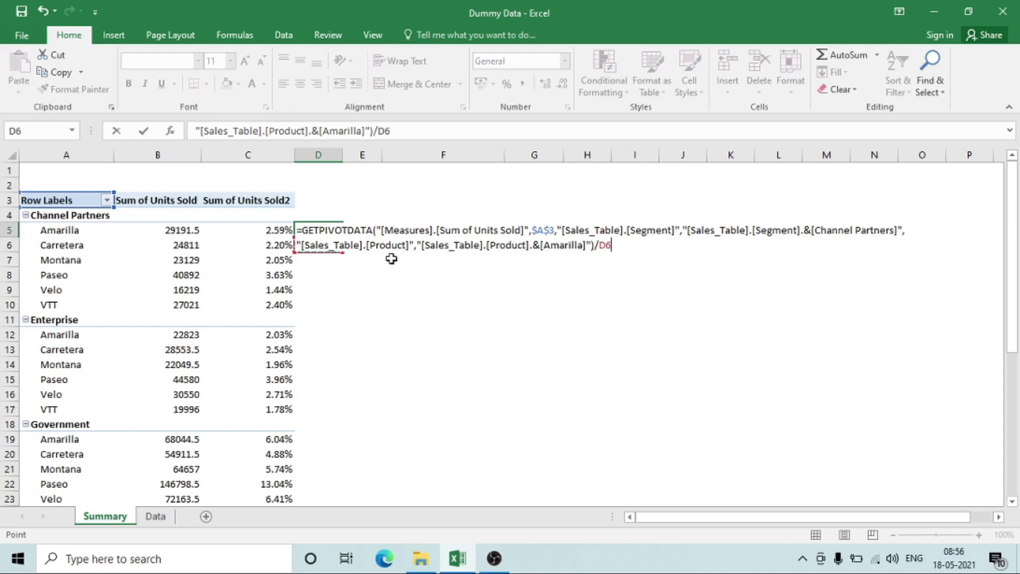
pyautogui.press('Down')
pyautogui.press('Left')
pyautogui.press('Down')
pyautogui.press('Left')
pyautogui.press('Down')
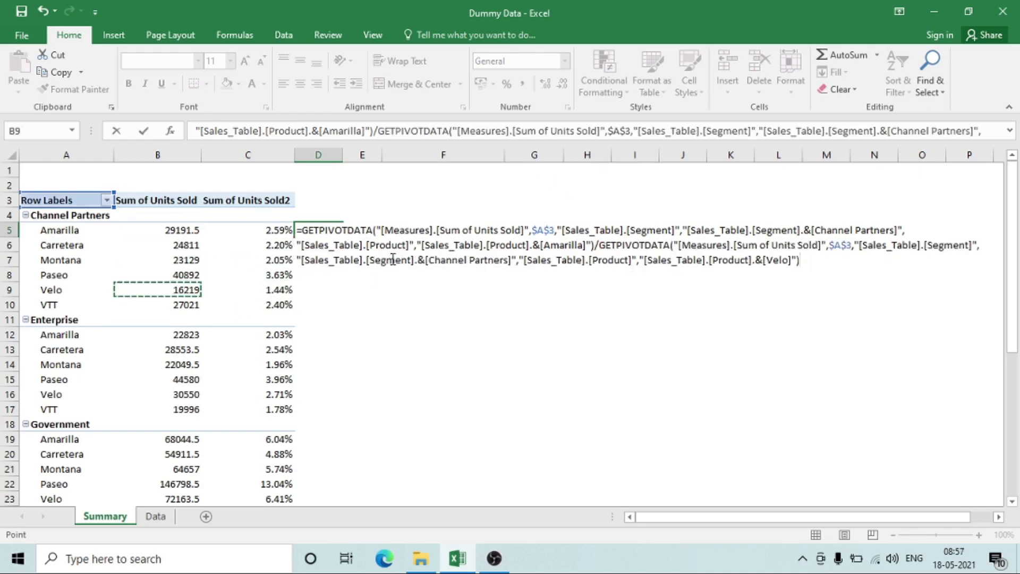
pyautogui.press('Down')
pyautogui.press('Down')
pyautogui.press('Down')
pyautogui.press('Down')
pyautogui.press('Down')
pyautogui.press('Down')
pyautogui.press('Down')
pyautogui.press('Down')
pyautogui.press('Down')
pyautogui.press('Down')
pyautogui.press('Down')
pyautogui.press('Down')
pyautogui.press('Down')
pyautogui.press('Down')
pyautogui.press('Down')
pyautogui.press('Down')
pyautogui.press('Down')
pyautogui.press('Down')
pyautogui.press('Down')
pyautogui.press('Down')
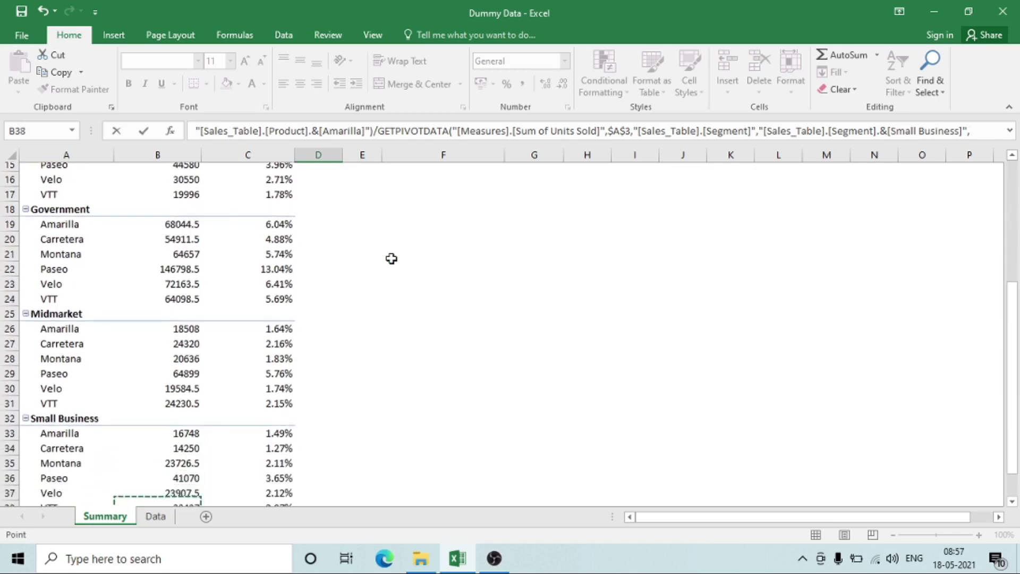
pyautogui.press('Down')
pyautogui.press('Down')
pyautogui.press('Up')
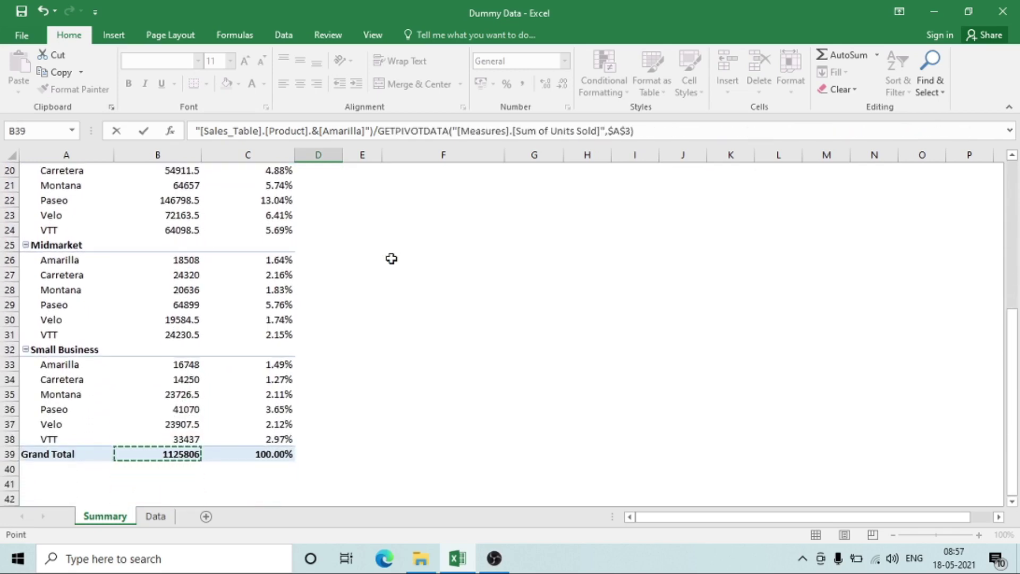
pyautogui.press('Return')
# Step: Format the formula result in D5 as a percentage with two decimal places
pyautogui.press('Up')
pyautogui.press('Up')
pyautogui.press('Up')
pyautogui.press('Up')
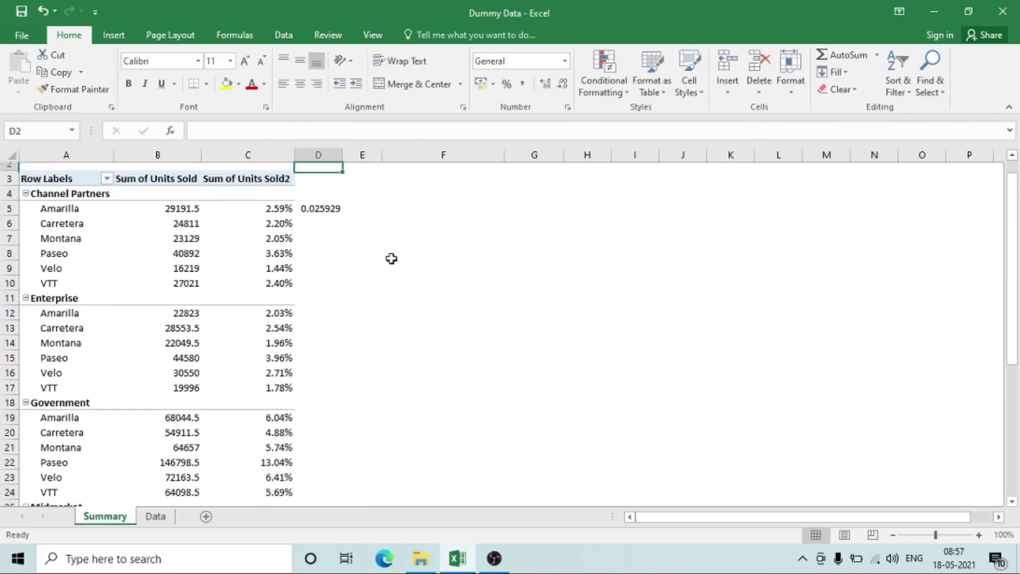
pyautogui.press('Down')
pyautogui.press('Down')
pyautogui.press('Down')
pyautogui.hotkey('ctrl', 'shift', '5')
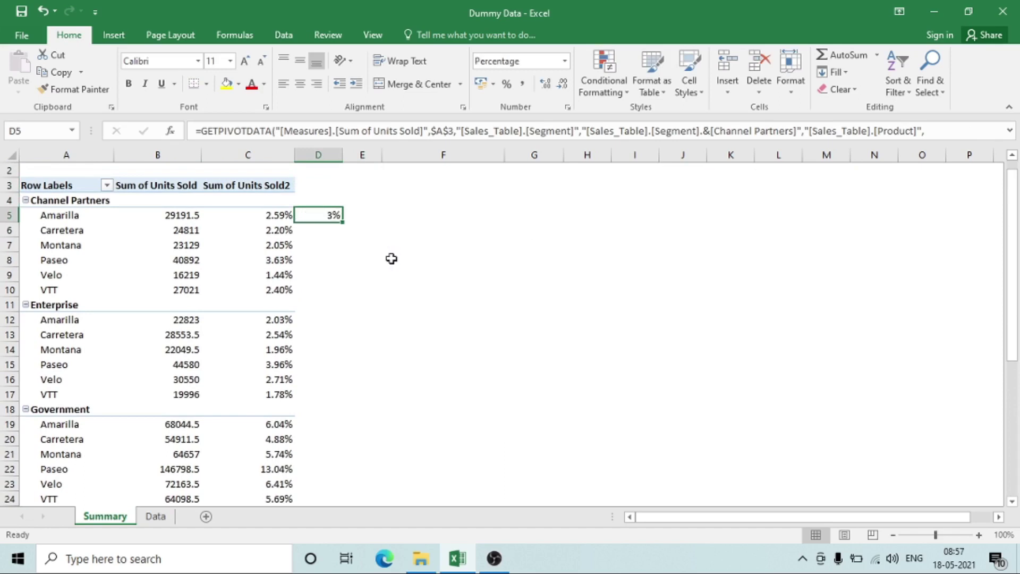
pyautogui.click(545, 84)
pyautogui.click(545, 84)
# Step: Compare the units sold of the first Channel Partners products with the Grand Total row at the end of the pivot table
pyautogui.click(188, 215)
pyautogui.press('Left')
pyautogui.hotkey('ctrl', 'Down')
pyautogui.press('Down')
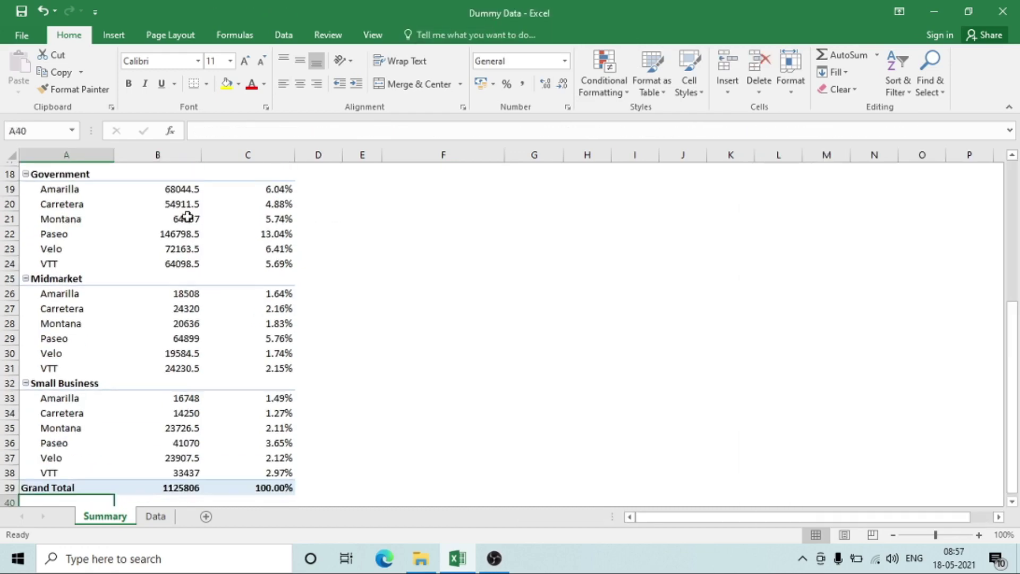
pyautogui.press('Up')
pyautogui.press('Right')
pyautogui.press('Right')
pyautogui.press('Up')
pyautogui.press('Left')
pyautogui.press('Left')
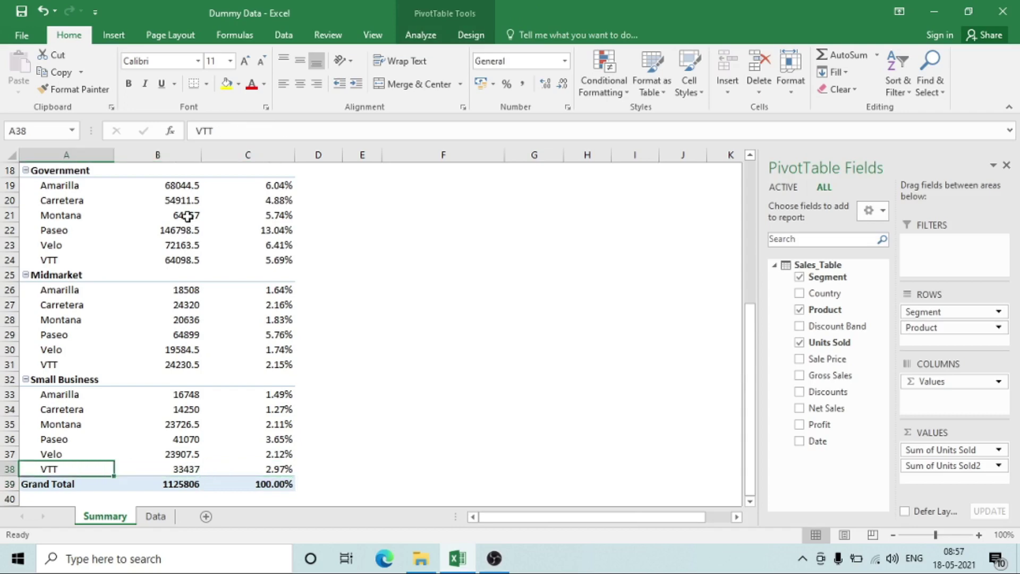
pyautogui.hotkey('ctrl', 'Up')
pyautogui.press('Down')
pyautogui.press('Down')
pyautogui.press('Right')
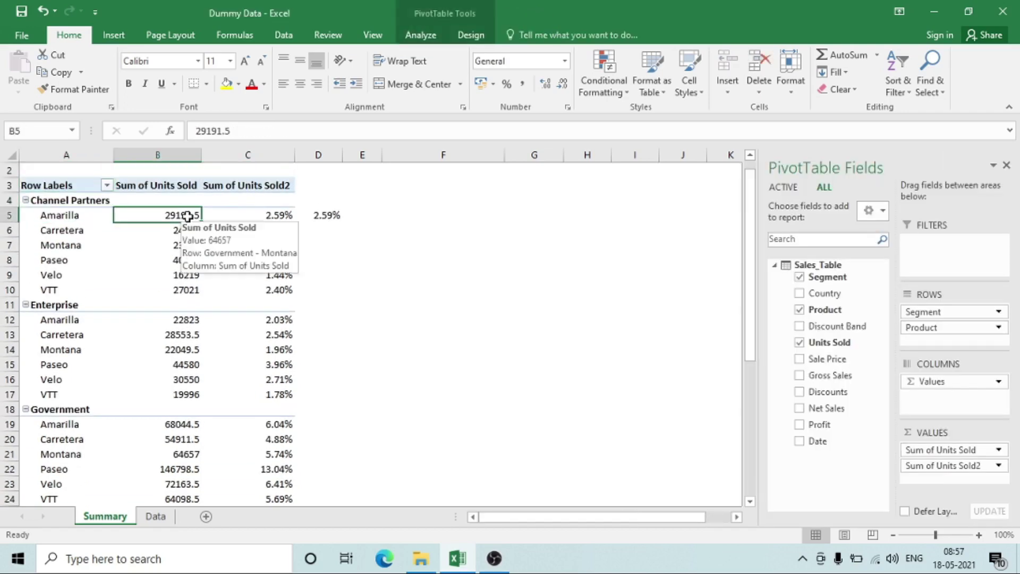
pyautogui.press('Down')
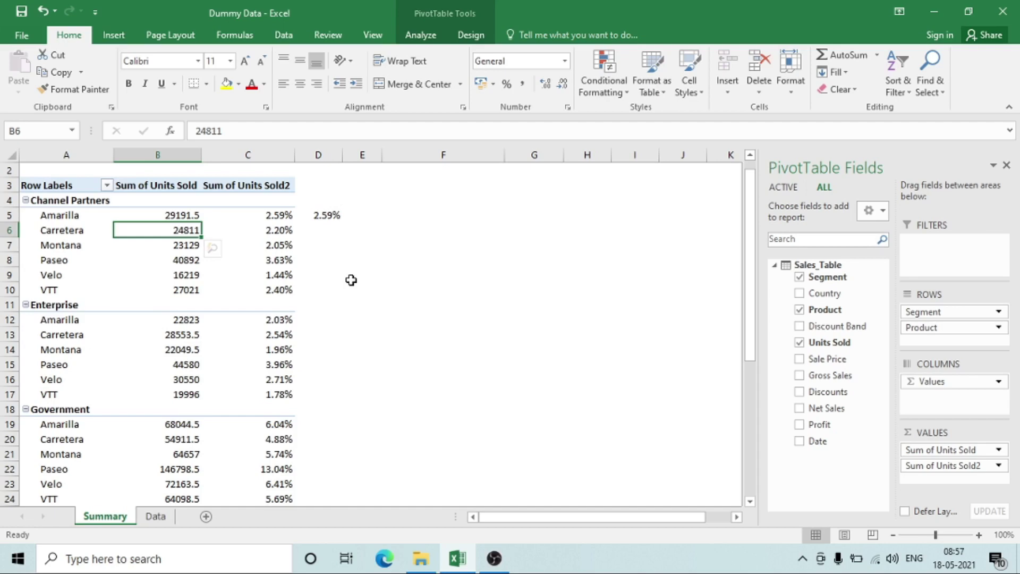
# Step: Rename the Sum of Units Sold2 column header in C3 to Contribution %
pyautogui.press('Up')
pyautogui.press('Up')
pyautogui.press('Up')
pyautogui.press('Right')
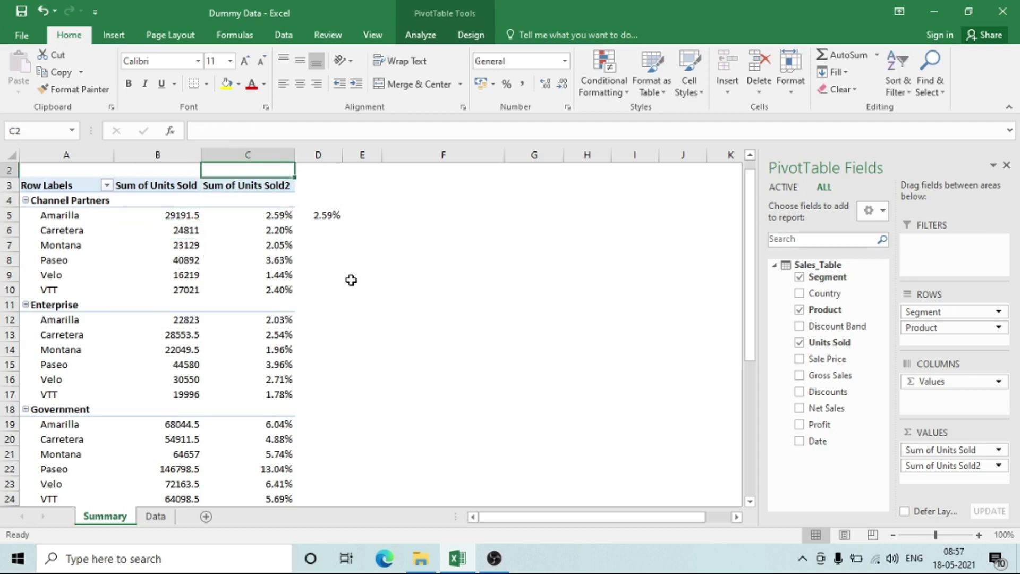
pyautogui.write('Contri')
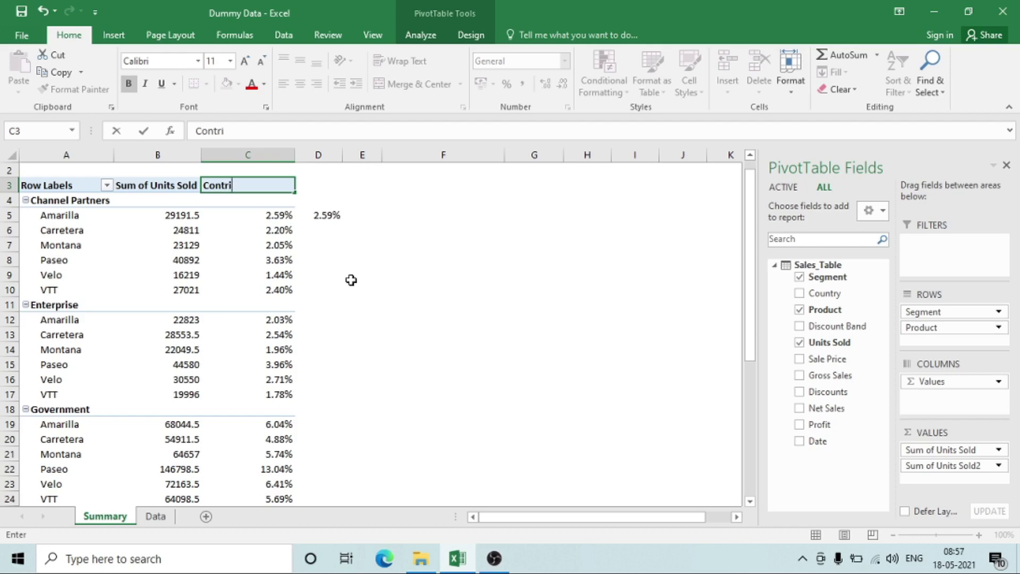
pyautogui.write("bution %'")
pyautogui.press('Return')
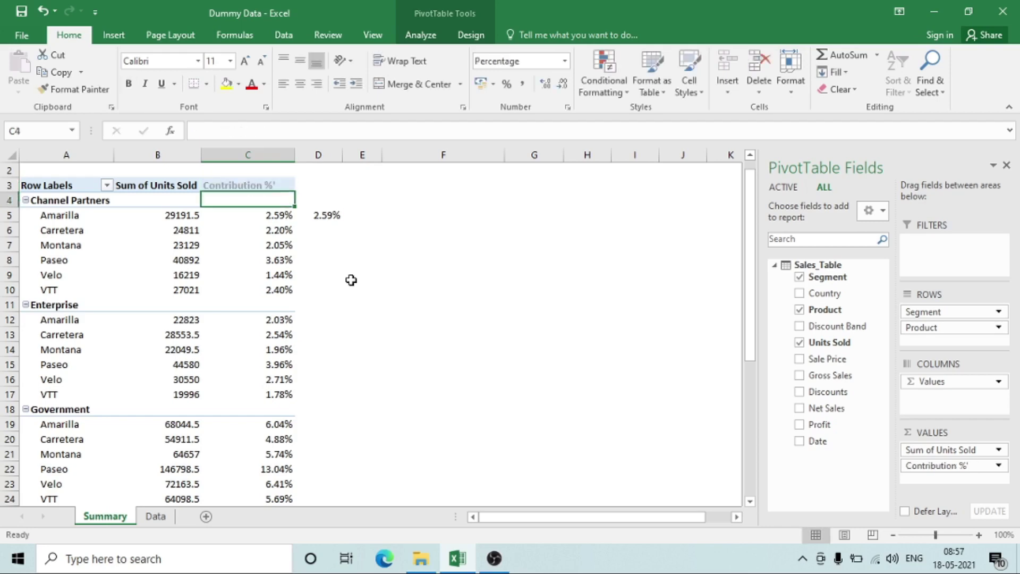
pyautogui.press('Up')
pyautogui.press('Right')
pyautogui.press('Left')
pyautogui.press('F2')
pyautogui.press('BackSpace')
pyautogui.press('Return')
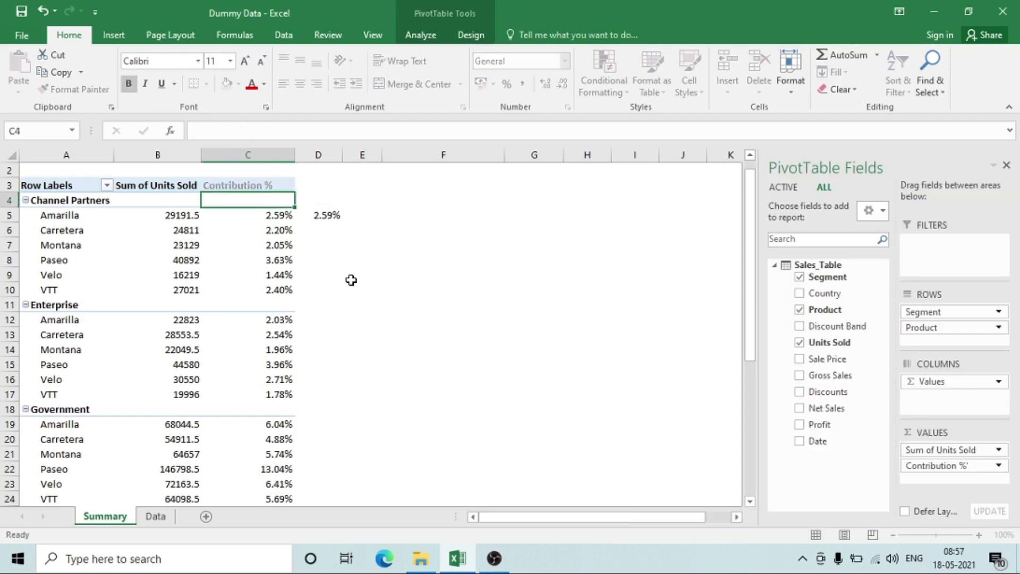
# Step: Clear the manual check formula from D5 beside the Channel Partners Amarilla row
pyautogui.press('Right')
pyautogui.press('Down')
pyautogui.press('Delete')
pyautogui.press('Left')
pyautogui.press('Left')
pyautogui.press('Left')
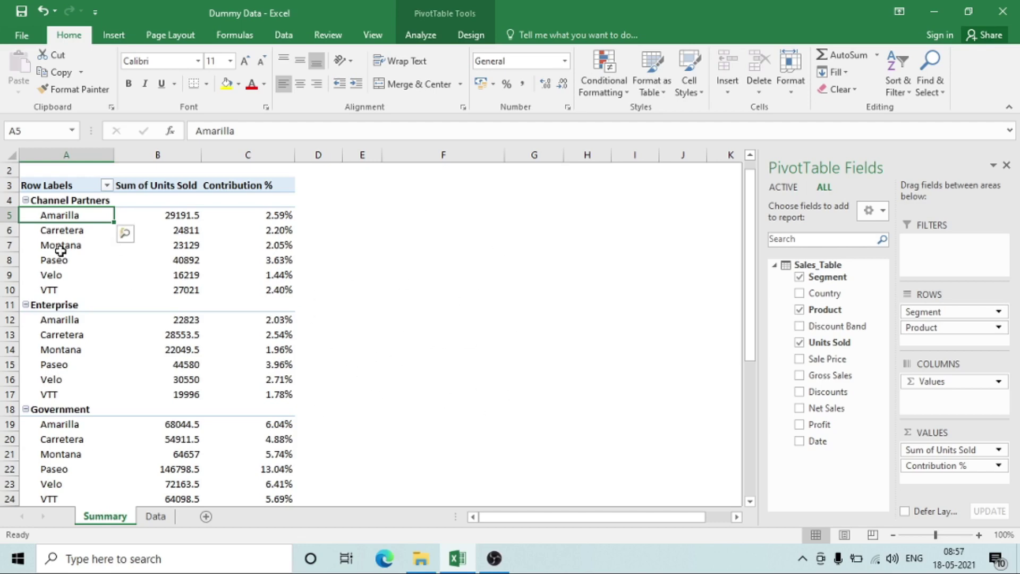
# Step: Filter the row labels by the Segment field to show only Channel Partners
pyautogui.click(107, 185)
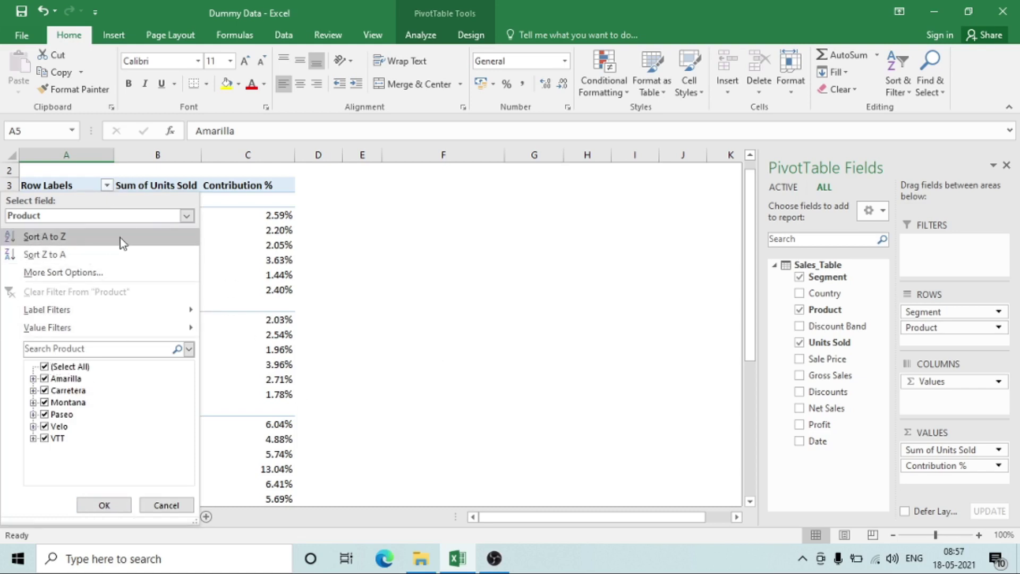
pyautogui.click(170, 216)
pyautogui.click(162, 230)
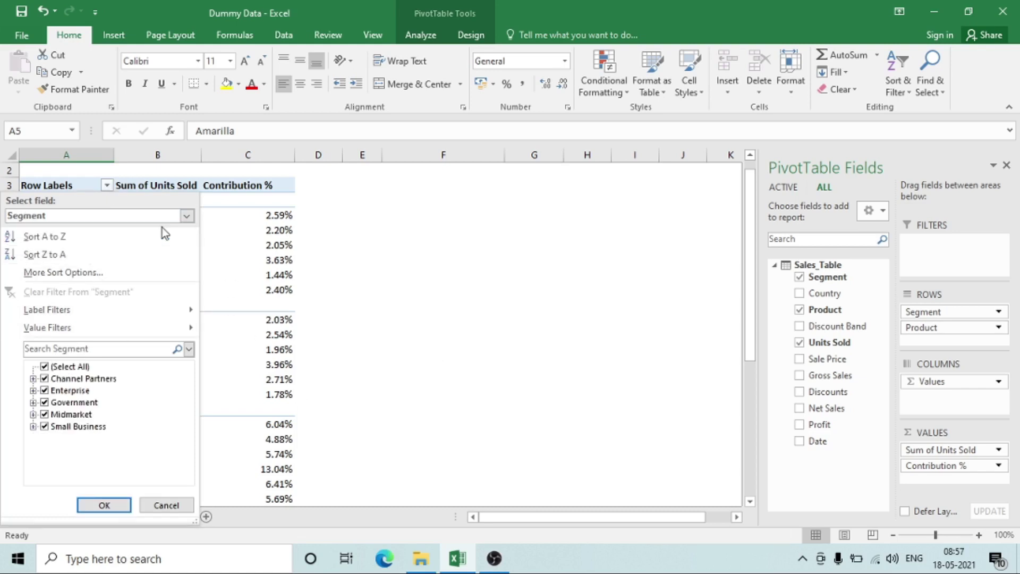
pyautogui.click(44, 367)
pyautogui.click(45, 379)
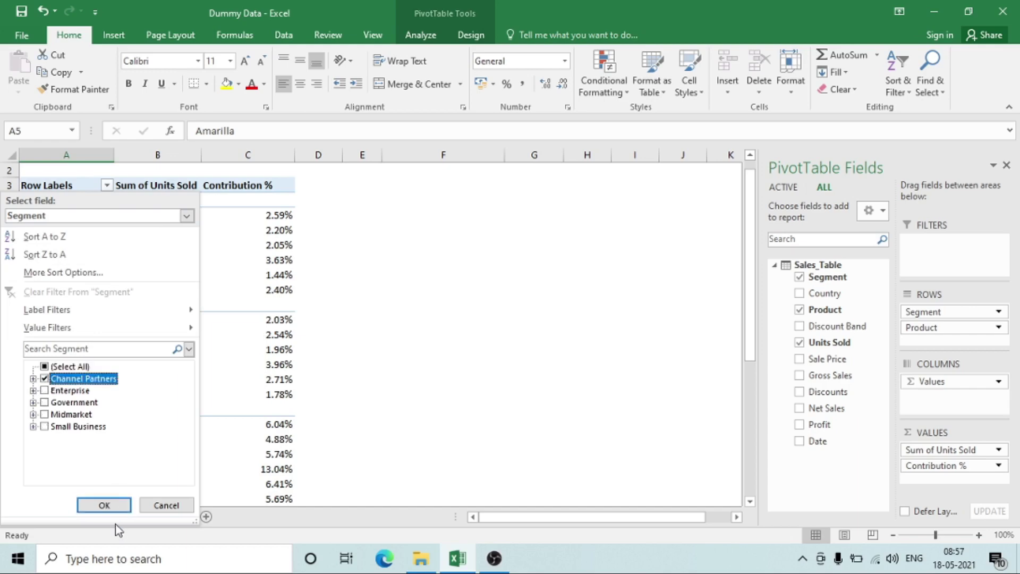
pyautogui.click(109, 505)
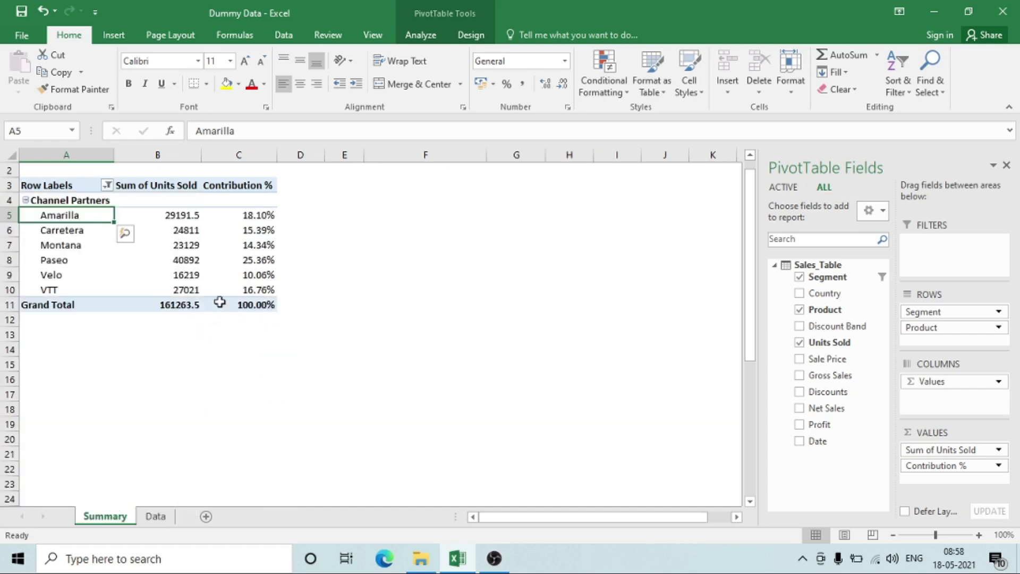
# Step: Examine the units sold and Contribution % of the products in the filtered Channel Partners segment
pyautogui.click(243, 217)
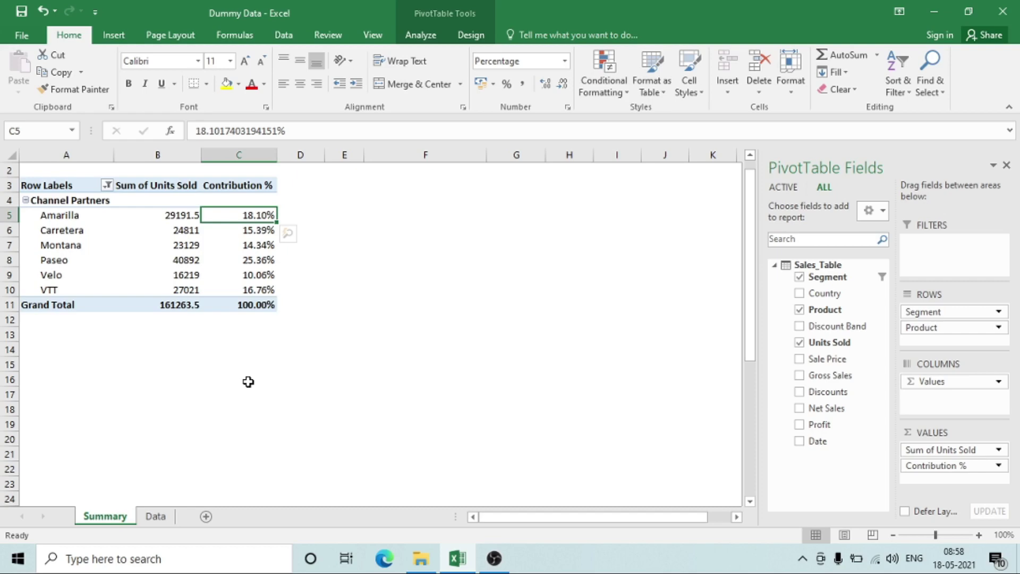
pyautogui.press('Left')
pyautogui.press('Right')
pyautogui.press('Down')
pyautogui.press('Left')
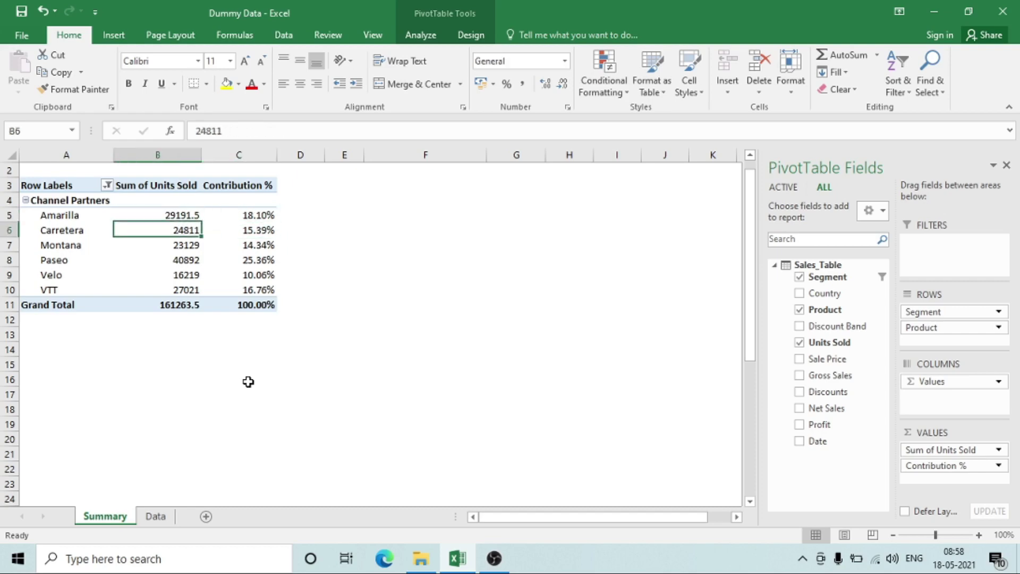
pyautogui.press('Down')
pyautogui.press('Down')
pyautogui.press('Down')
pyautogui.press('Up')
pyautogui.press('Up')
pyautogui.press('Up')
pyautogui.press('Up')
# Step: Check the Amarilla percentage with a D5 formula dividing B5 by the filtered Grand Total in B11, and clear the formula
pyautogui.press('Right')
pyautogui.press('Right')
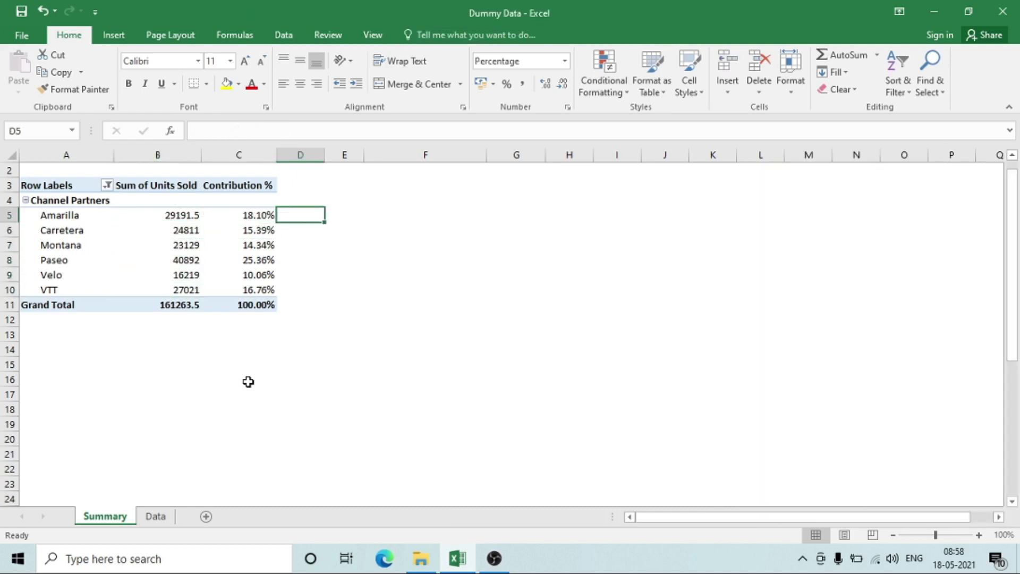
pyautogui.write('=')
pyautogui.press('Left')
pyautogui.press('Left')
pyautogui.write('/')
pyautogui.press('Left')
pyautogui.press('Left')
pyautogui.press('Down')
pyautogui.press('Down')
pyautogui.press('Down')
pyautogui.press('Down')
pyautogui.press('Down')
pyautogui.press('Down')
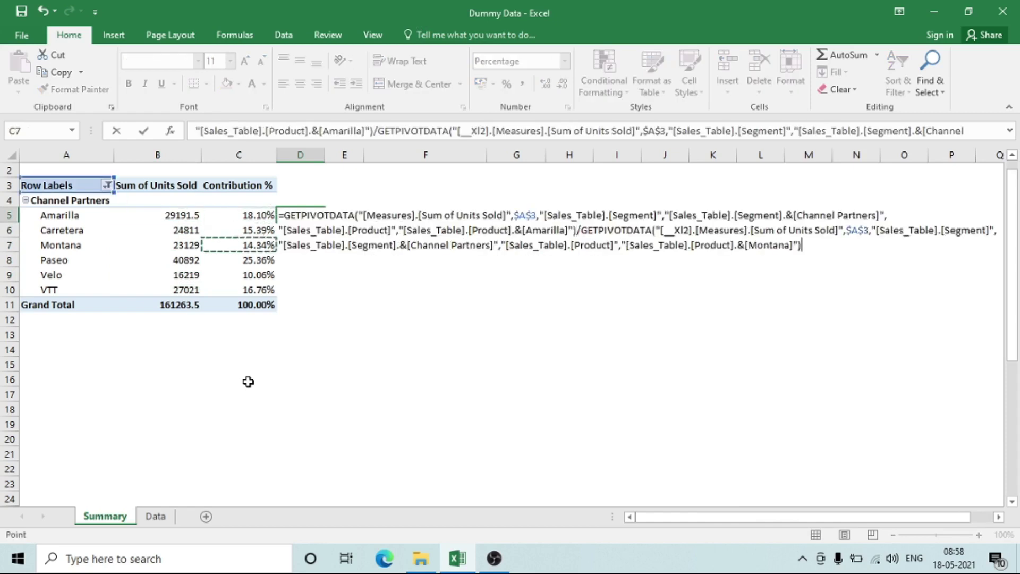
pyautogui.press('Return')
pyautogui.press('Up')
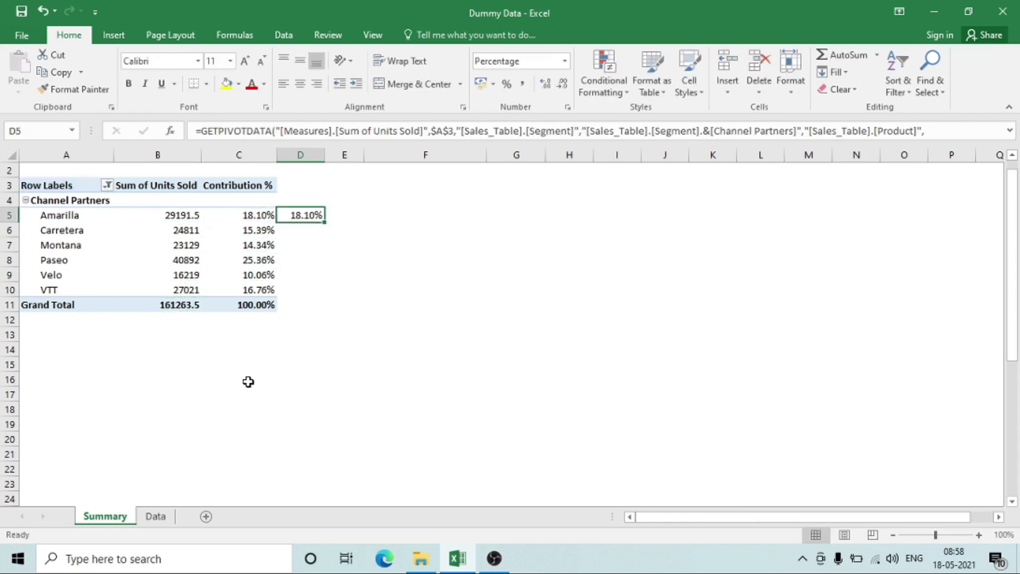
pyautogui.press('Delete')
# Step: Review each Channel Partners product's units sold against the filtered Grand Total, along with the Contribution % values
pyautogui.press('Left')
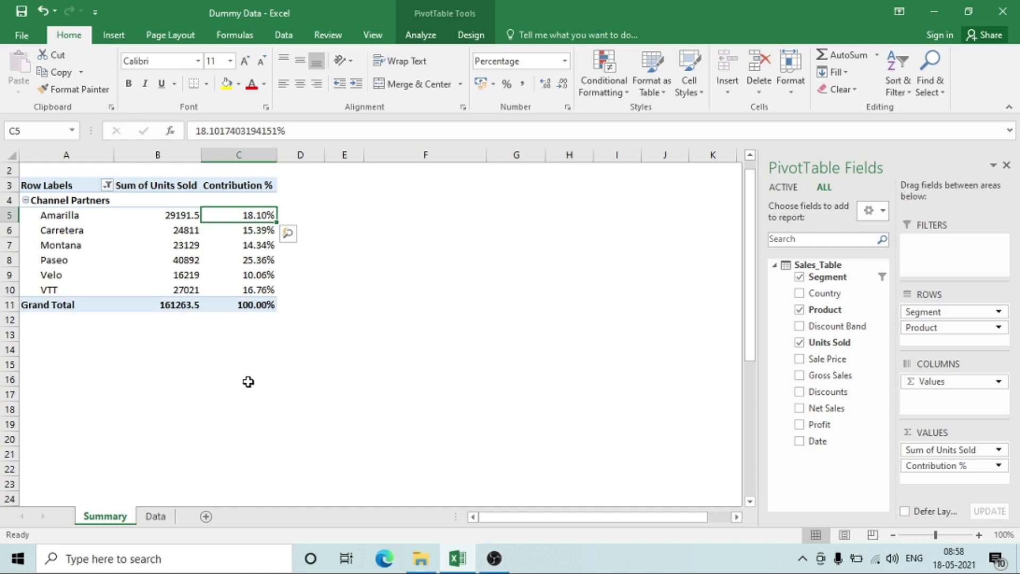
pyautogui.press('Left')
pyautogui.press('Right')
pyautogui.press('Left')
pyautogui.press('Left')
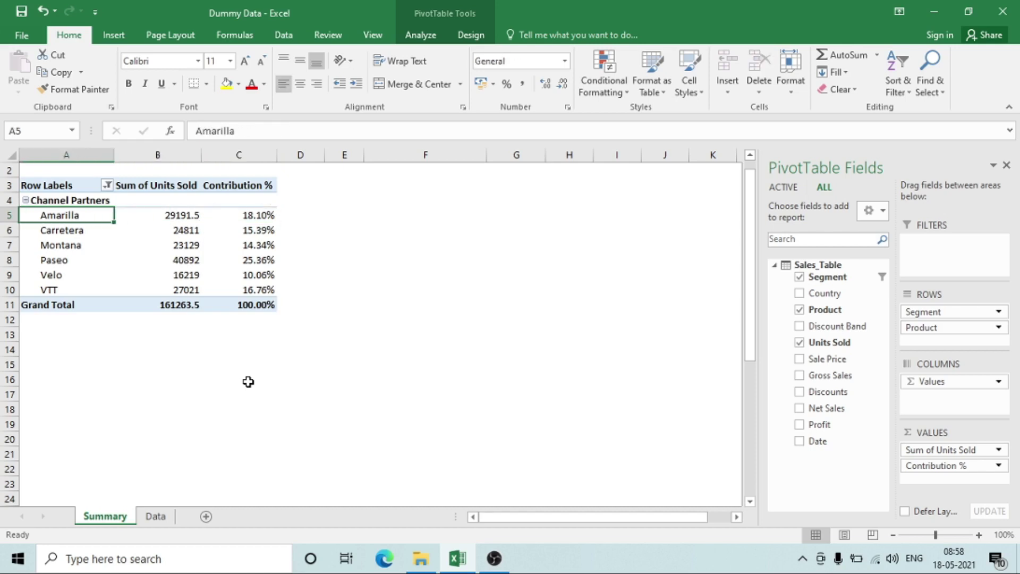
pyautogui.hotkey('shift', 'Right')
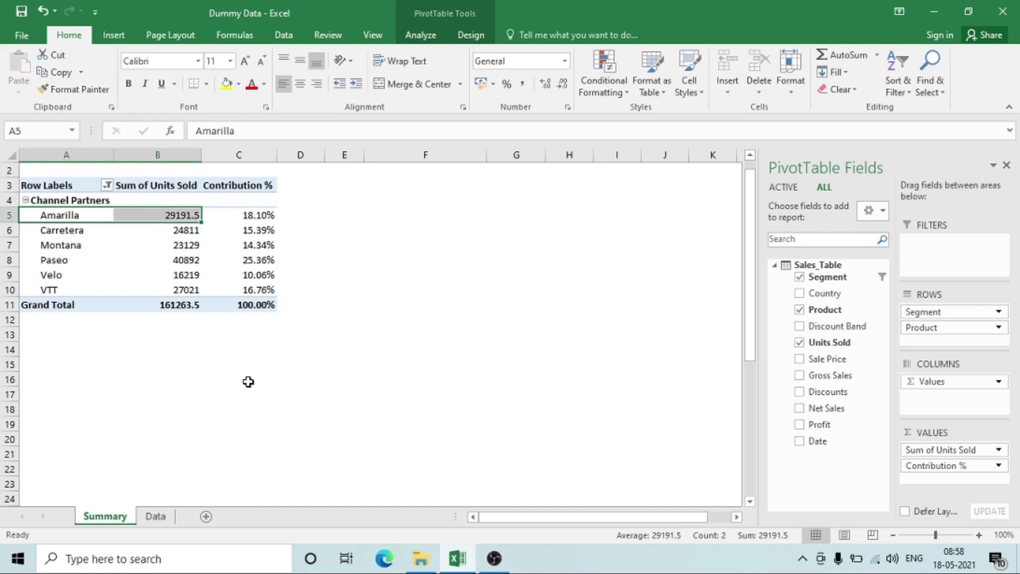
pyautogui.press('Down')
pyautogui.press('Down')
pyautogui.press('Up')
pyautogui.press('Up')
pyautogui.press('Right')
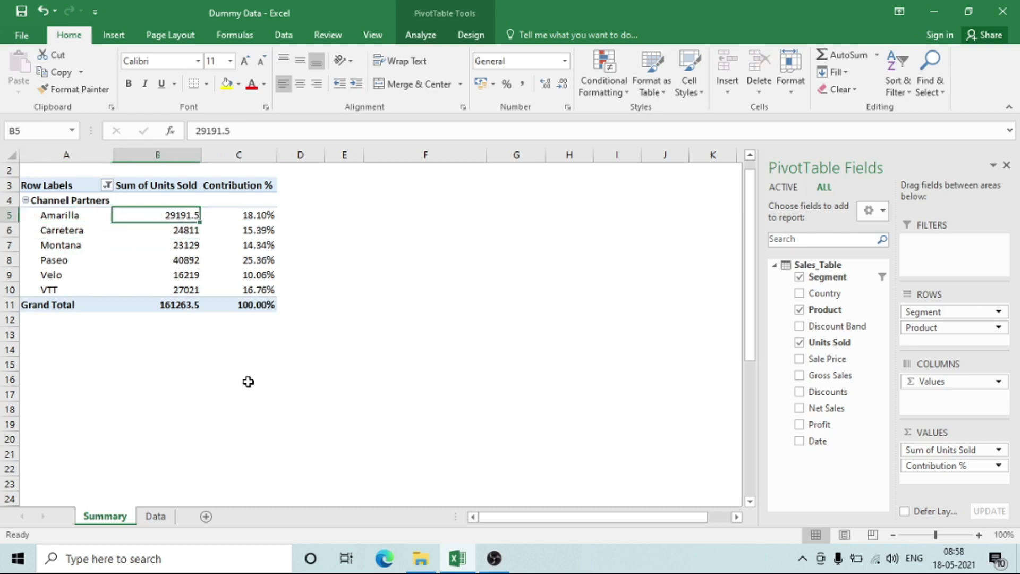
pyautogui.press('Down')
pyautogui.press('Down')
pyautogui.press('Down')
pyautogui.press('Down')
pyautogui.press('Down')
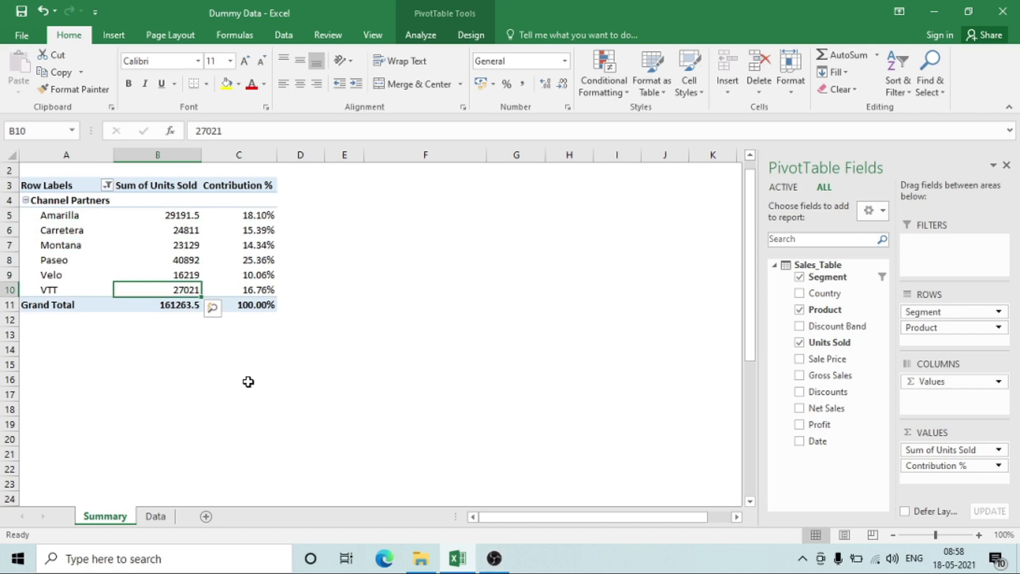
pyautogui.press('Down')
pyautogui.press('Up')
pyautogui.press('Up')
pyautogui.press('Up')
pyautogui.press('Up')
pyautogui.press('Up')
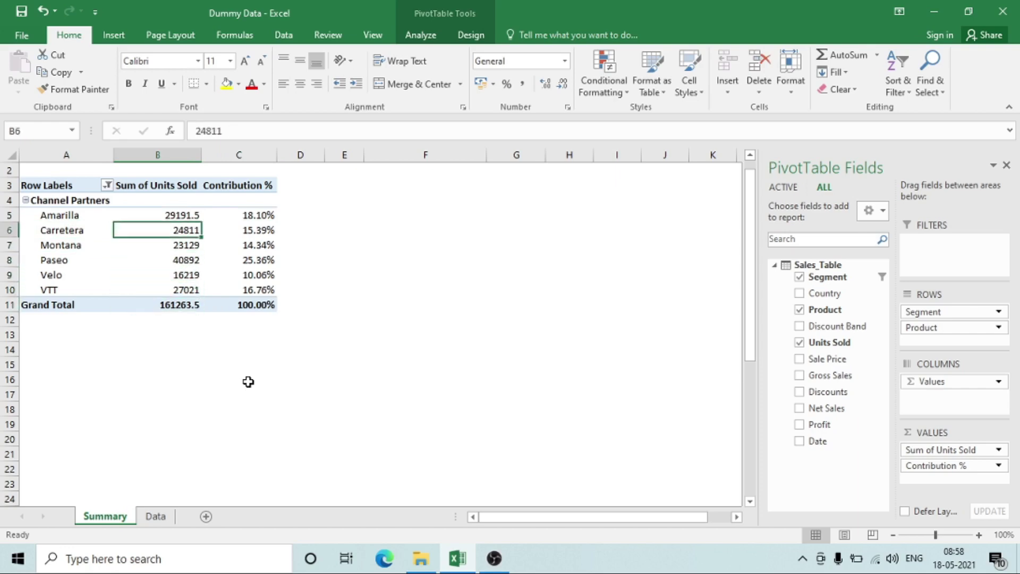
pyautogui.press('Right')
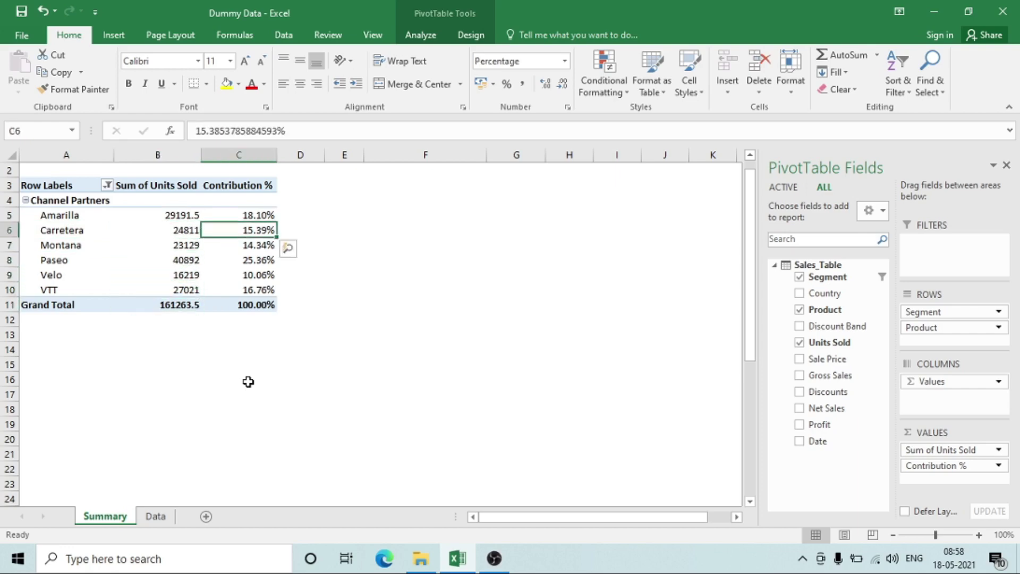
# Step: Include filtered items in the pivot table's totals and check the Grand Total of units sold
pyautogui.click(437, 35)
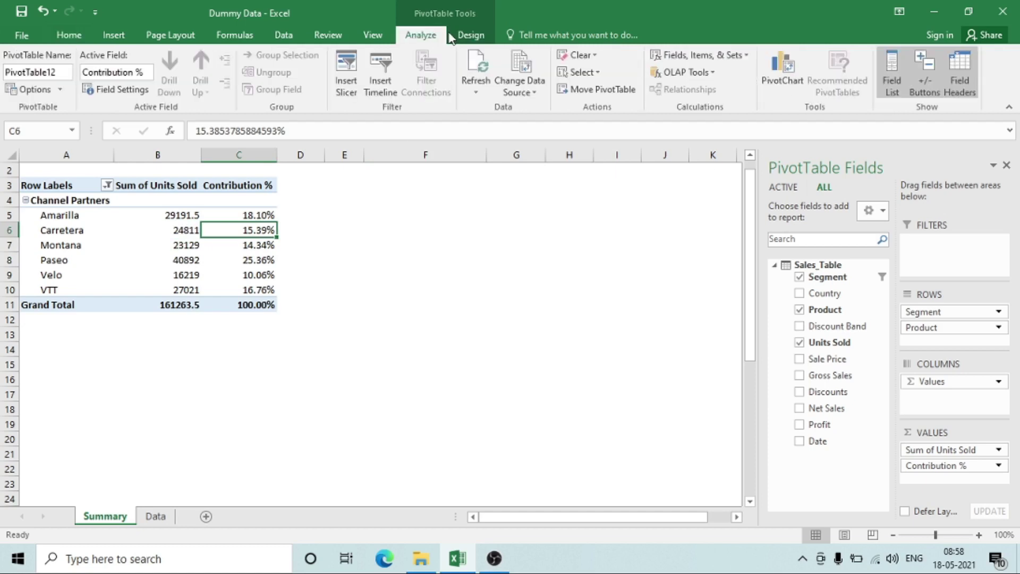
pyautogui.click(460, 35)
pyautogui.click(22, 79)
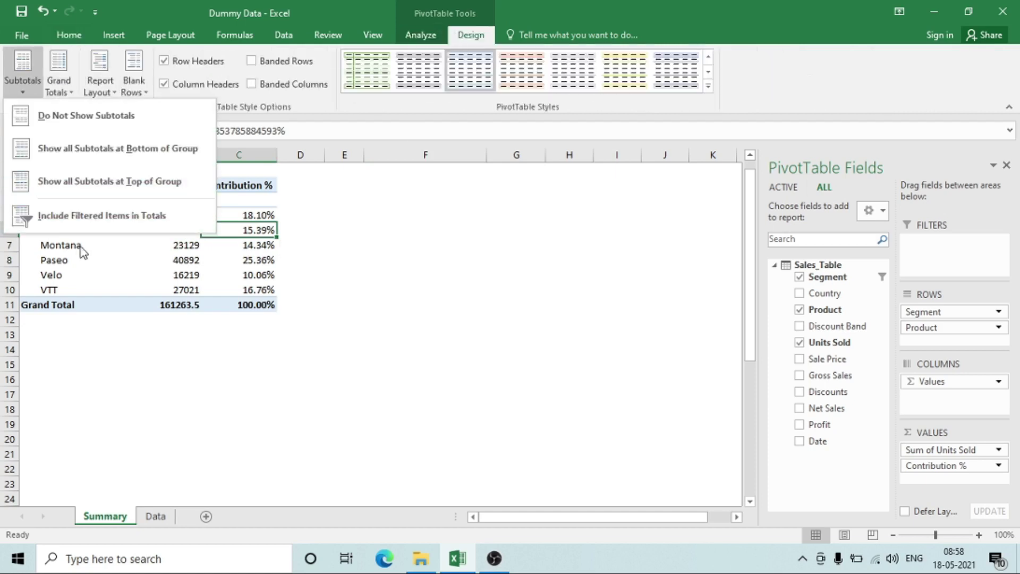
pyautogui.click(63, 215)
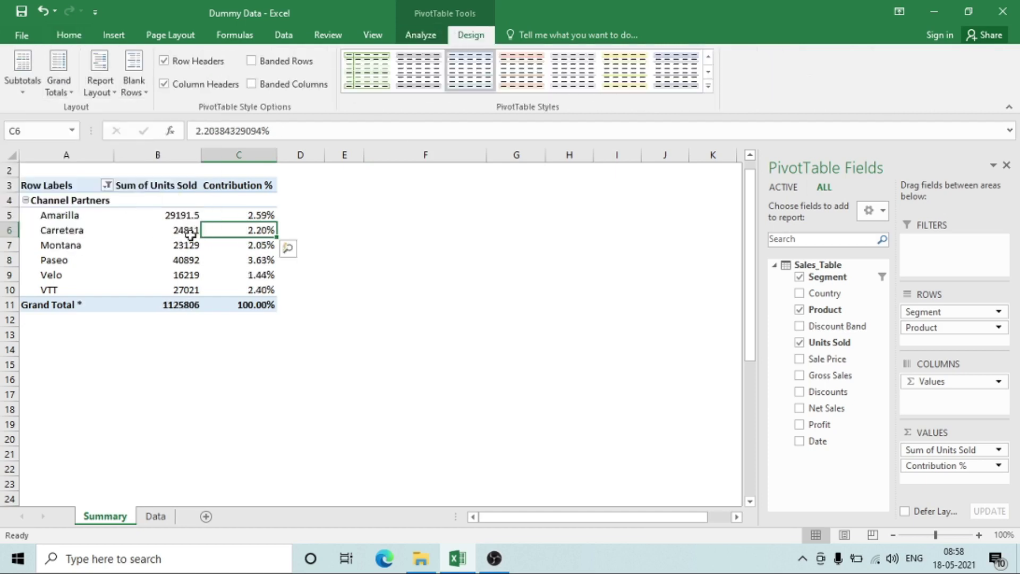
pyautogui.click(180, 305)
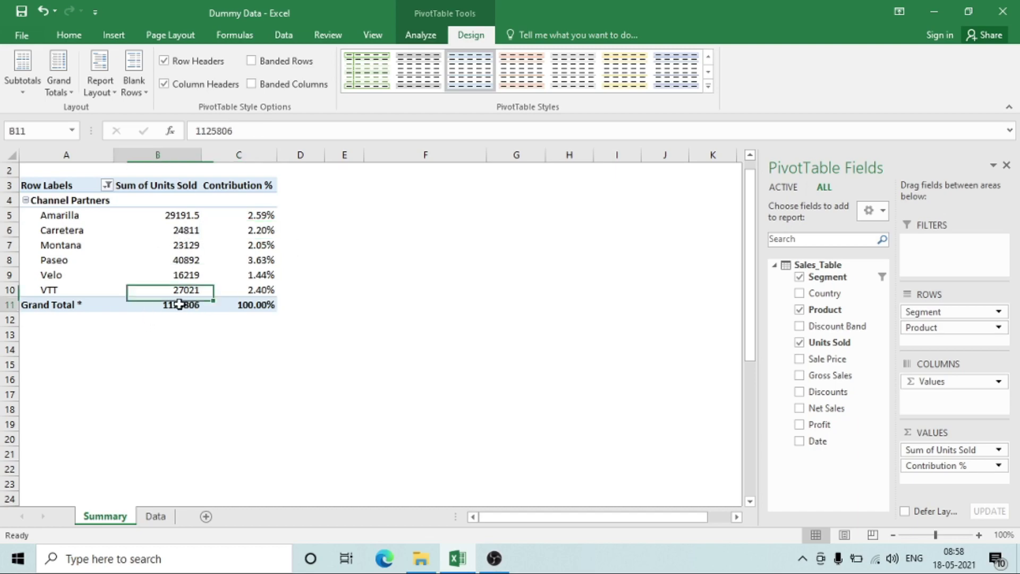
# Step: Review the Channel Partners units sold and Contribution % values against the Grand Total, checking the available subtotal and grand total options
pyautogui.click(22, 80)
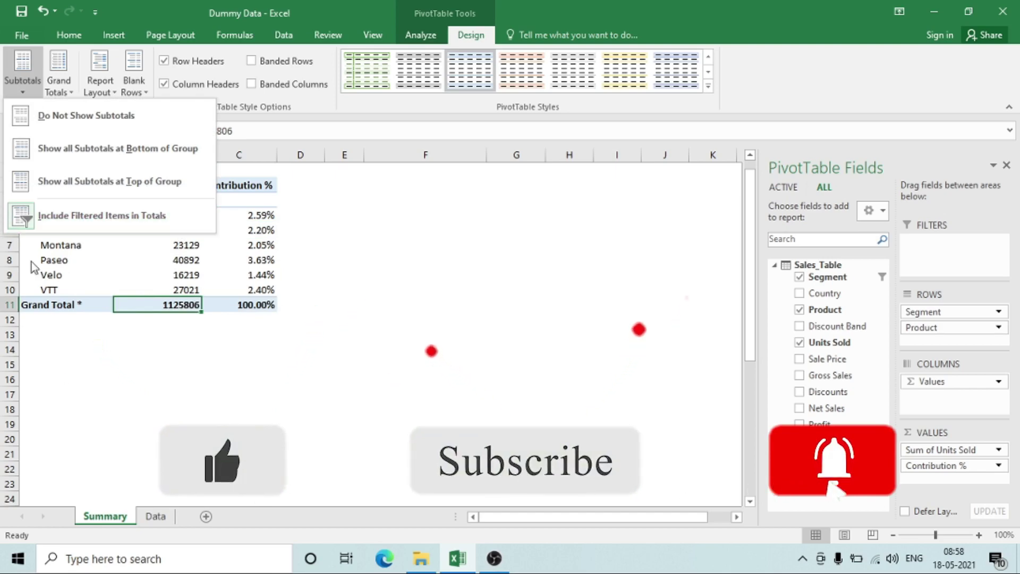
pyautogui.click(276, 263)
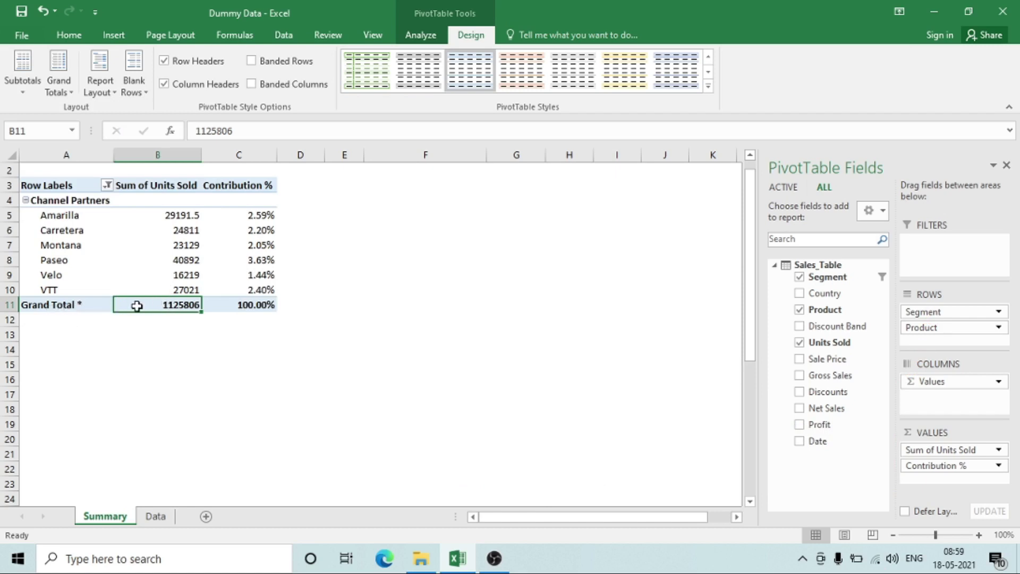
pyautogui.moveTo(183, 217); pyautogui.dragTo(185, 287)
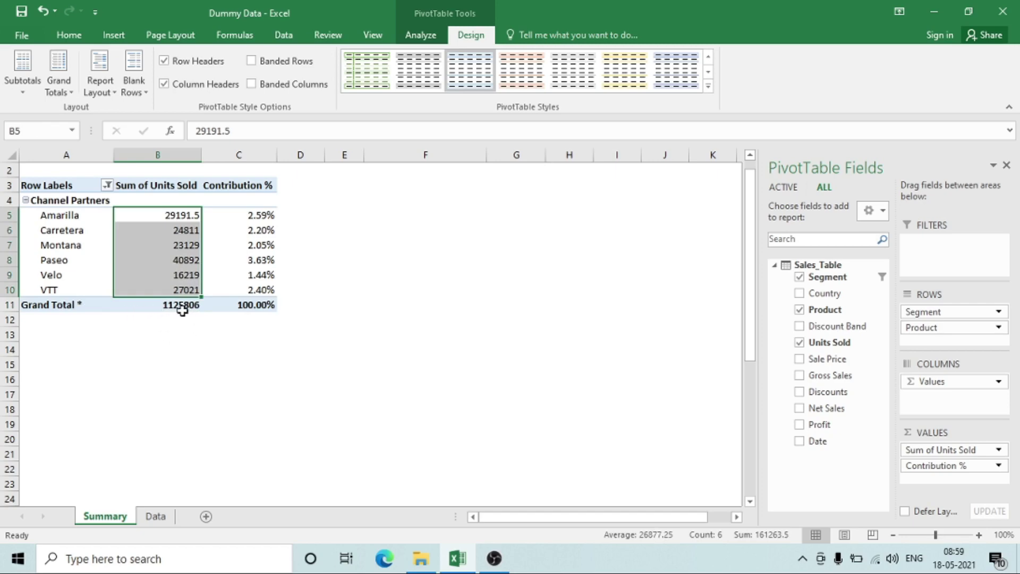
pyautogui.moveTo(182, 309)
pyautogui.moveTo(264, 214); pyautogui.dragTo(267, 295)
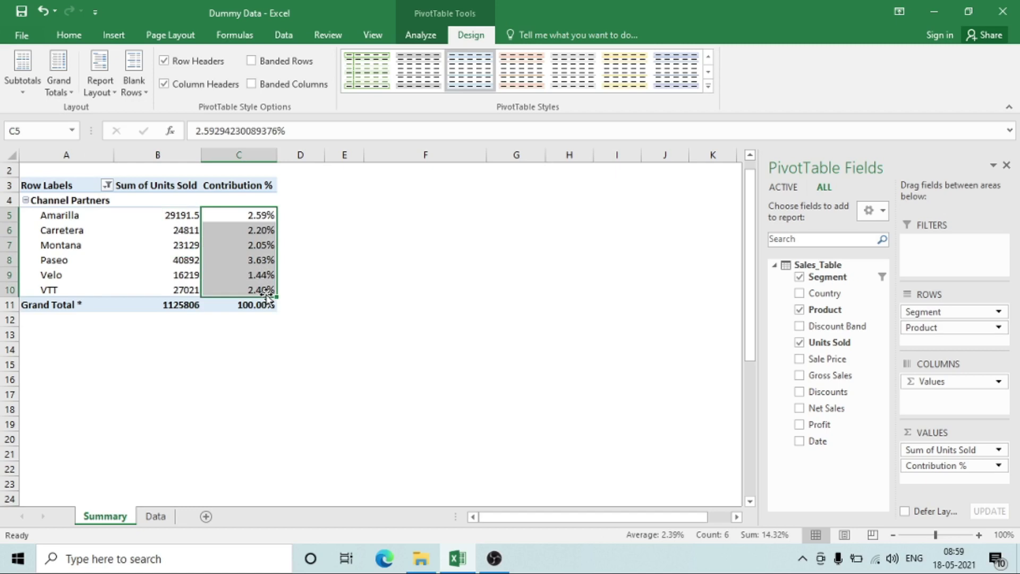
pyautogui.click(21, 88)
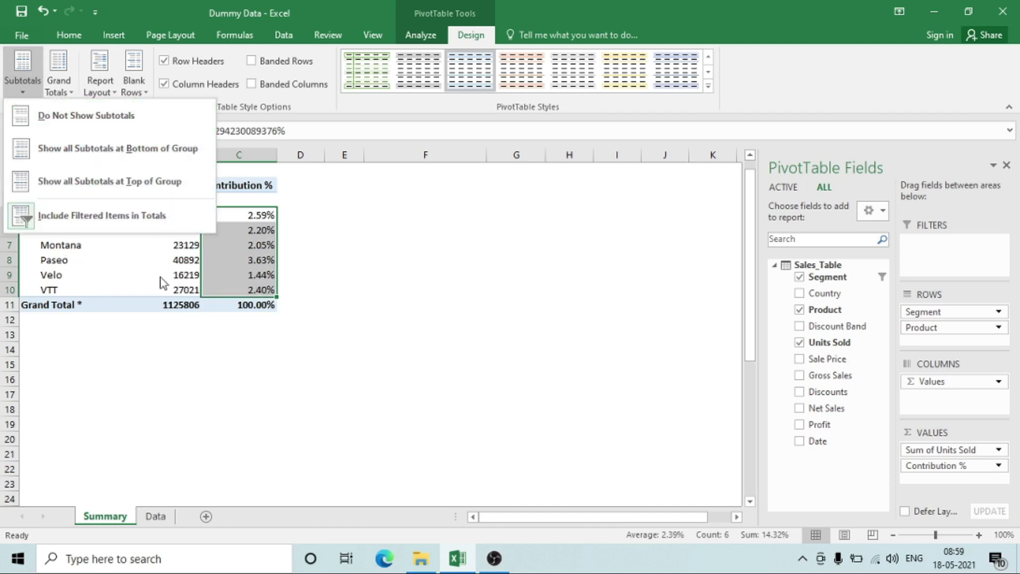
pyautogui.click(116, 275)
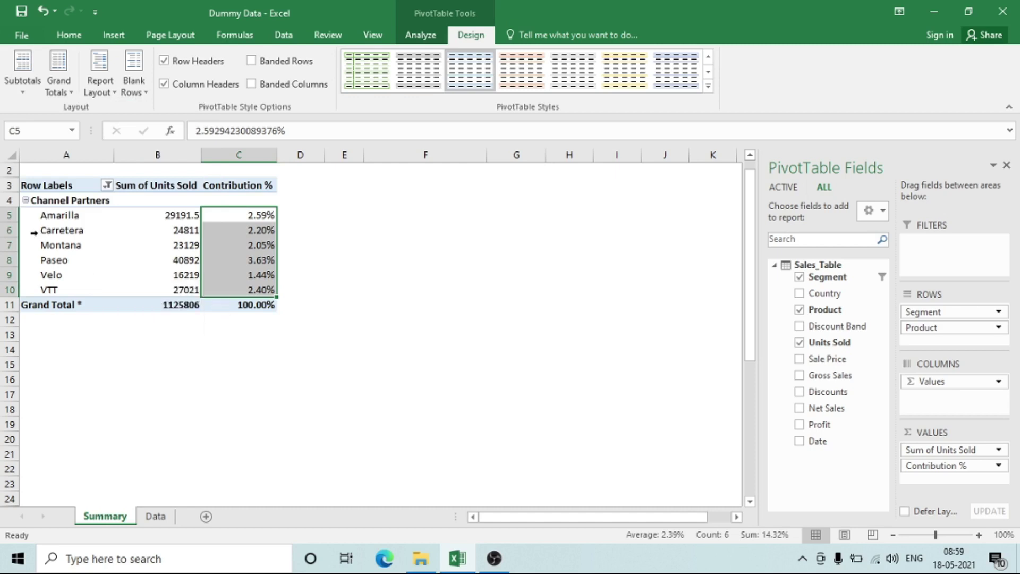
pyautogui.click(69, 230)
pyautogui.click(127, 272)
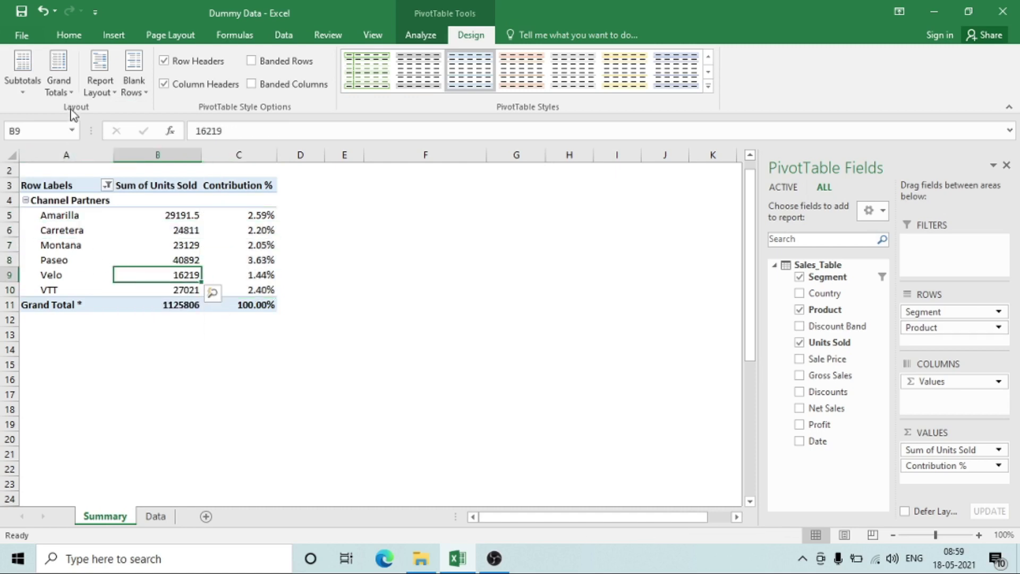
pyautogui.click(71, 92)
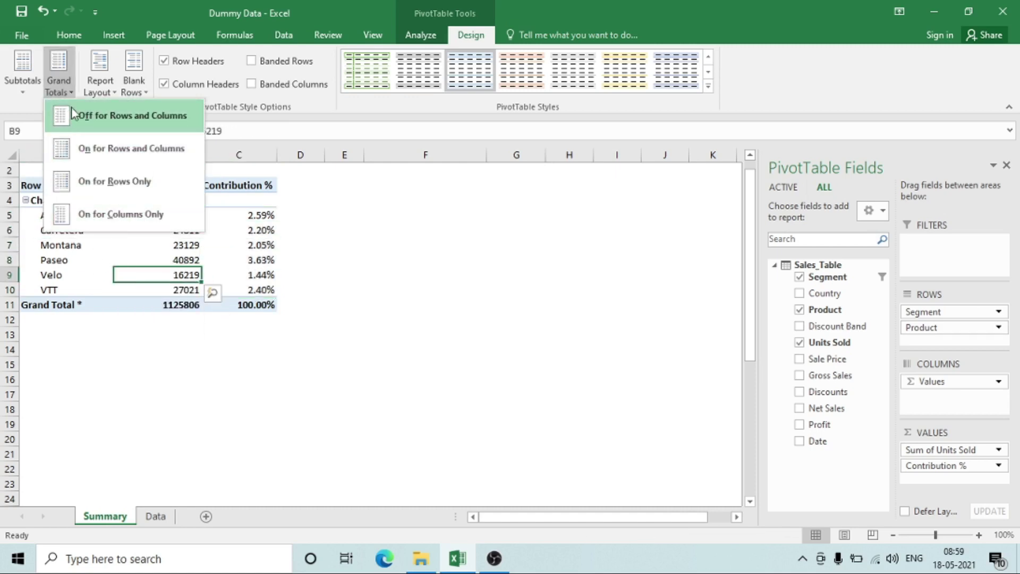
pyautogui.click(67, 267)
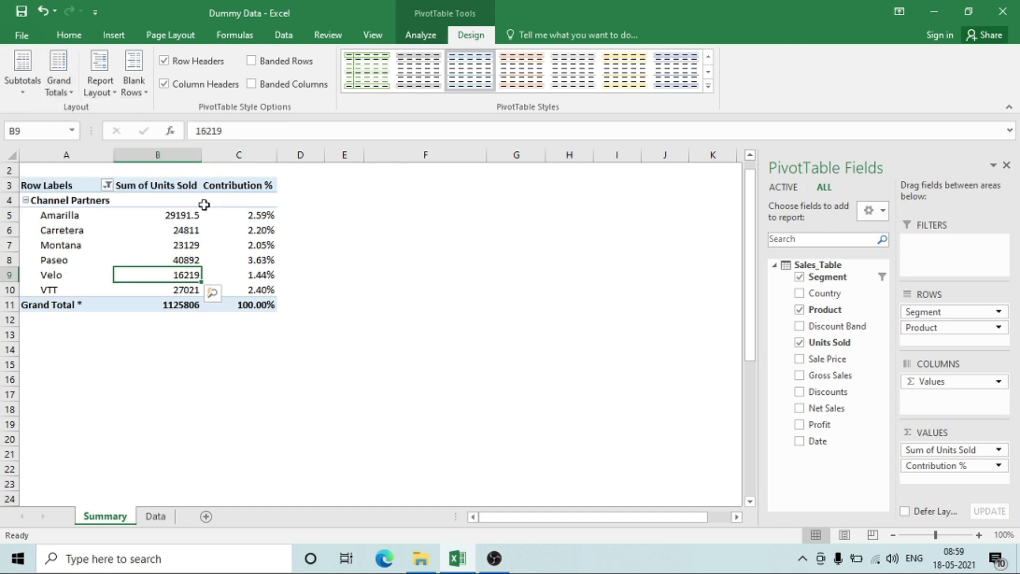
# Step: Select all segments in the row label filter and remove the Contribution % field from the pivot table
pyautogui.click(107, 185)
pyautogui.click(45, 366)
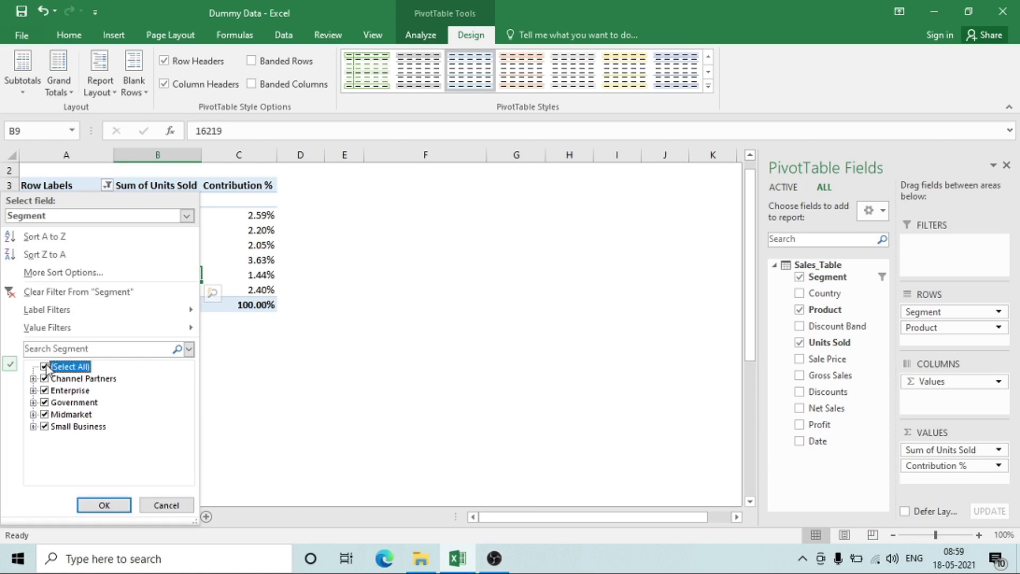
pyautogui.click(122, 508)
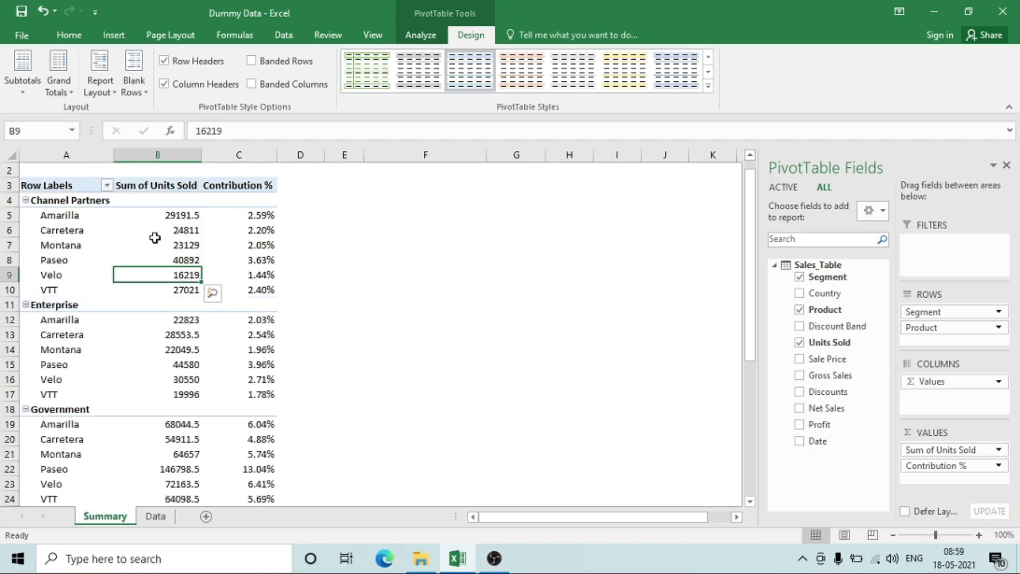
pyautogui.click(234, 186)
pyautogui.rightClick(233, 186)
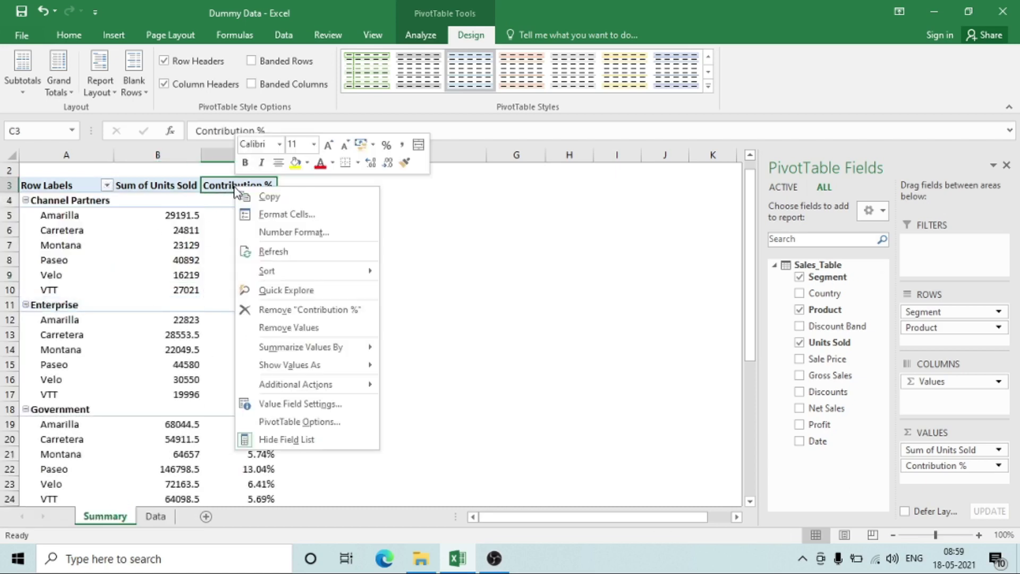
pyautogui.click(263, 308)
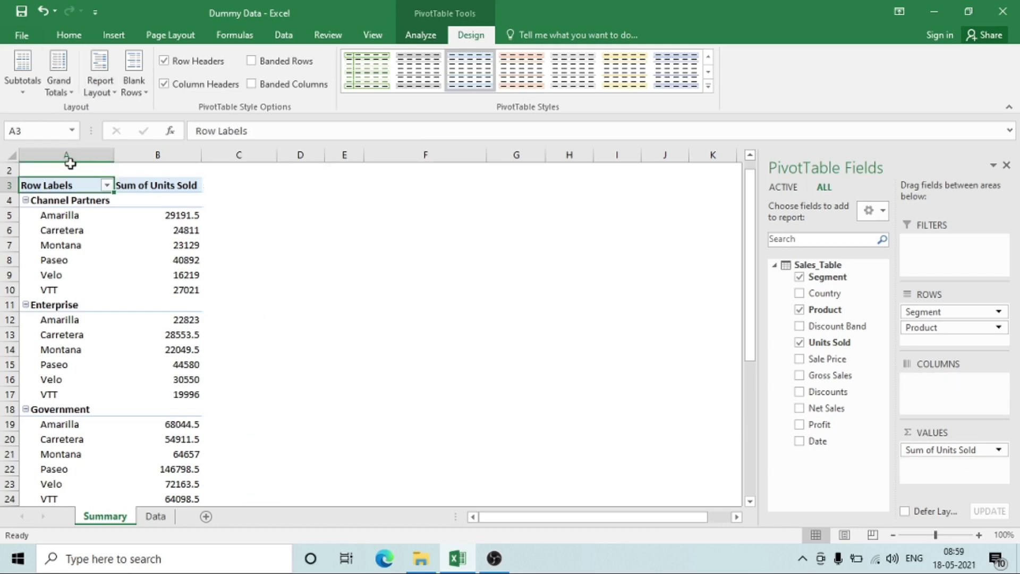
# Step: Turn grand totals on for rows and columns, and move the Segment field from rows to columns
pyautogui.click(58, 67)
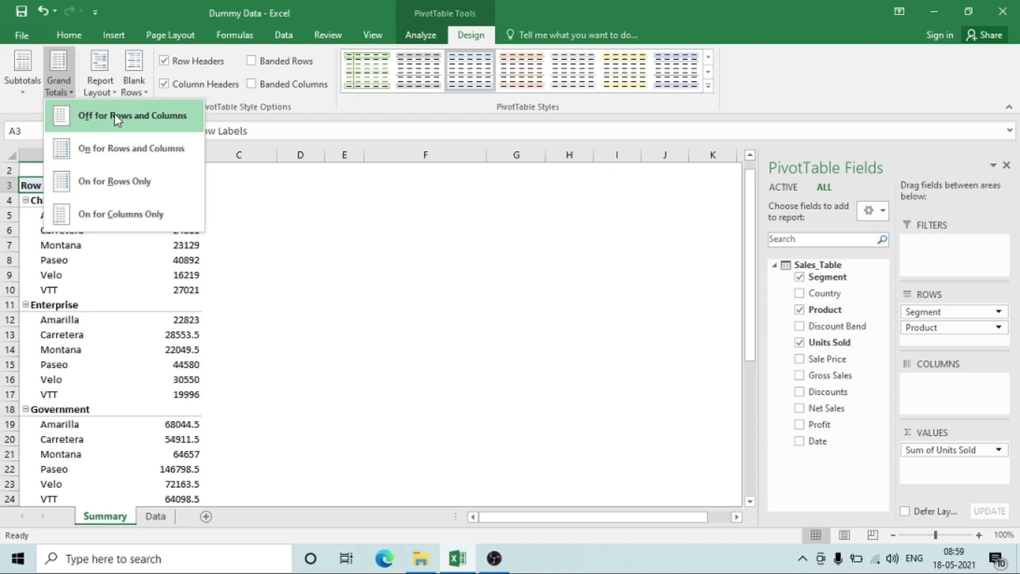
pyautogui.click(85, 149)
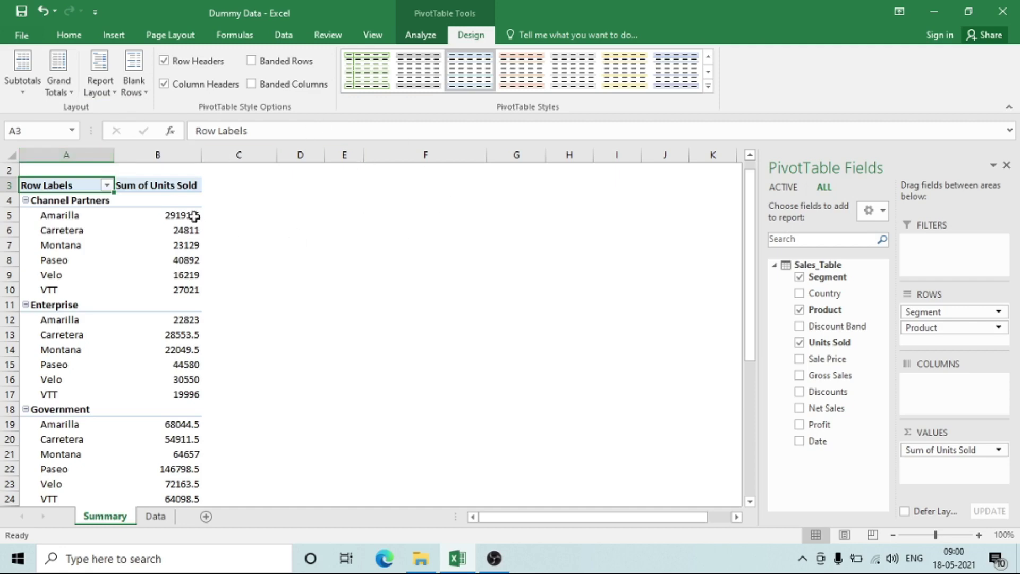
pyautogui.moveTo(924, 311); pyautogui.dragTo(943, 413)
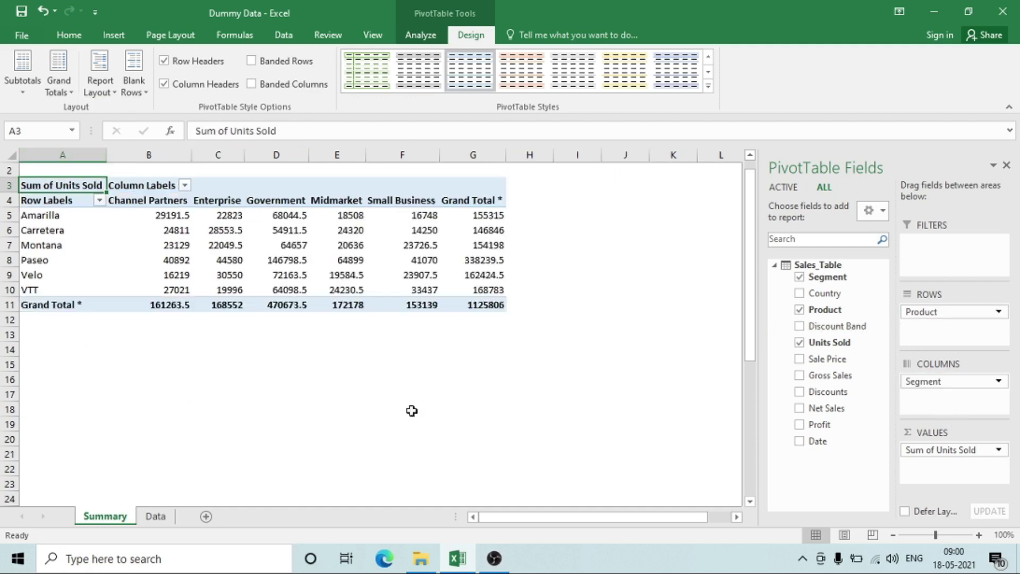
pyautogui.moveTo(415, 245)
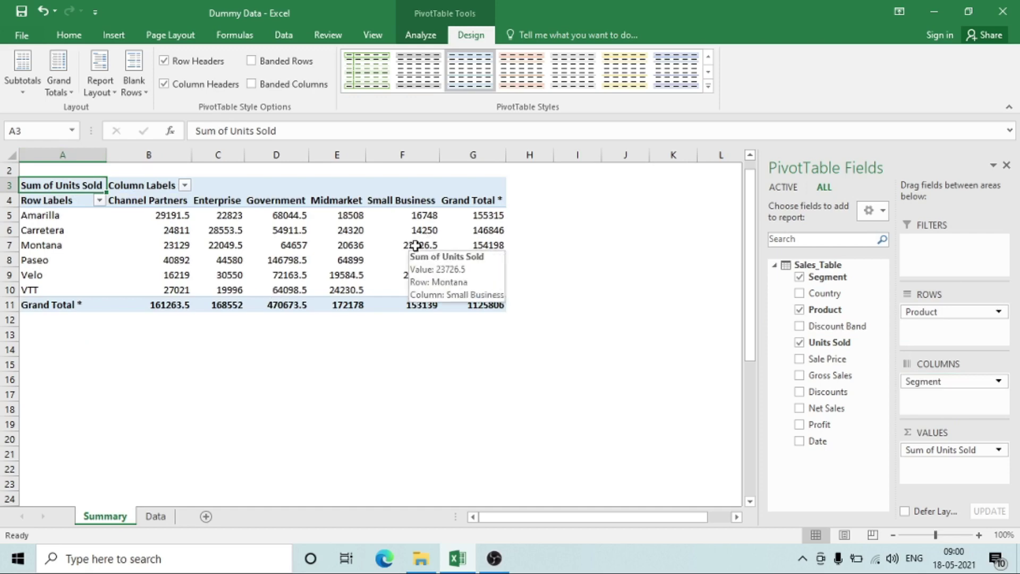
# Step: Turn the grand totals off for rows and columns, and turn them back on for both
pyautogui.click(59, 77)
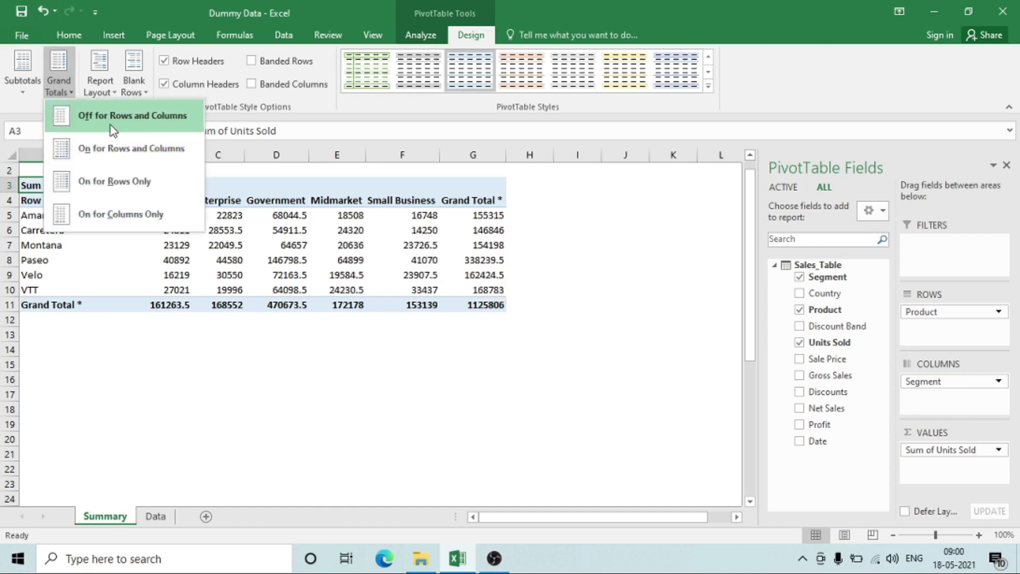
pyautogui.click(113, 129)
pyautogui.click(59, 80)
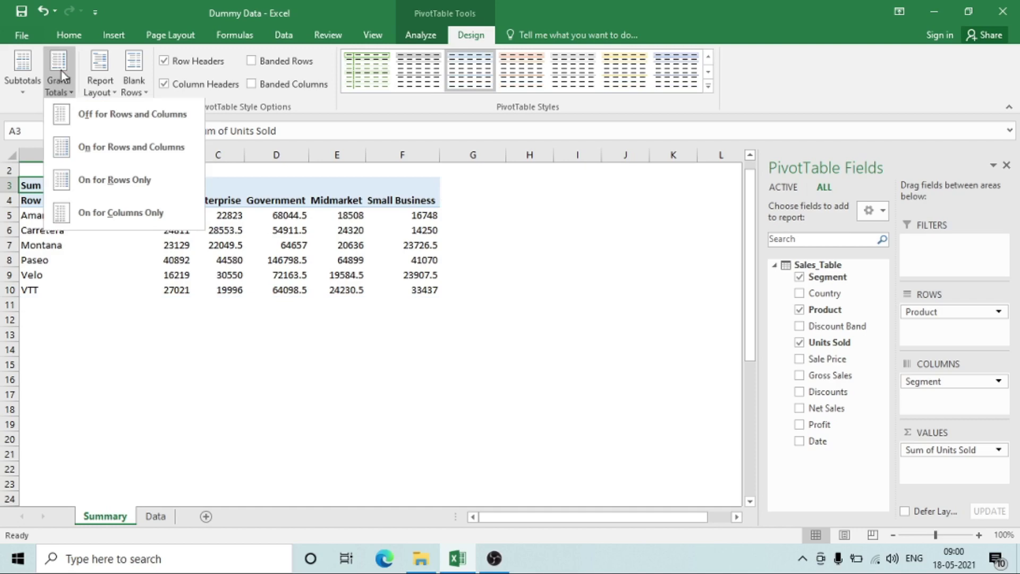
pyautogui.click(118, 147)
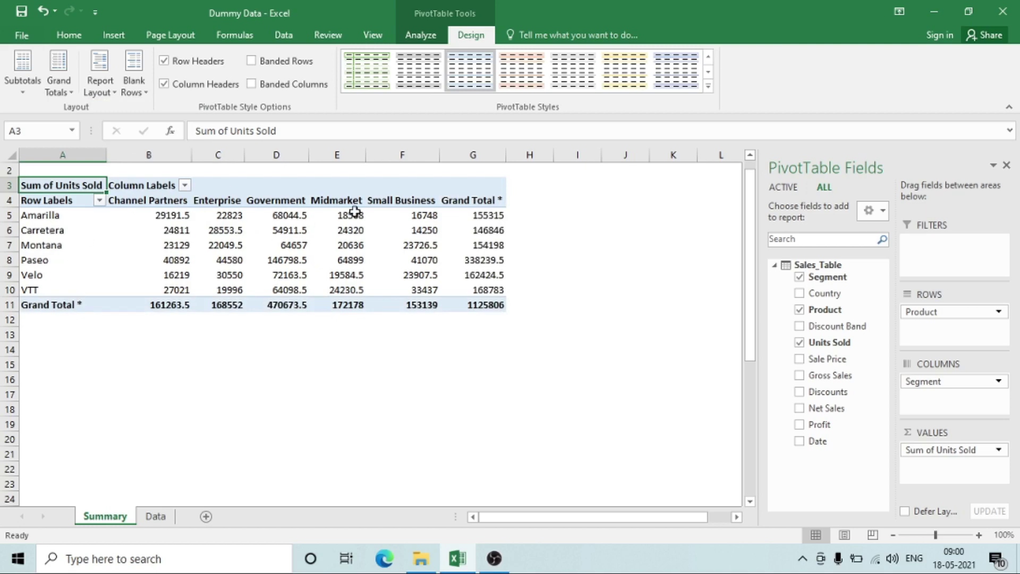
# Step: Examine the Grand Total row across the segments and the Grand Total column across the products
pyautogui.click(57, 305)
pyautogui.moveTo(58, 305); pyautogui.dragTo(479, 307)
pyautogui.click(475, 194)
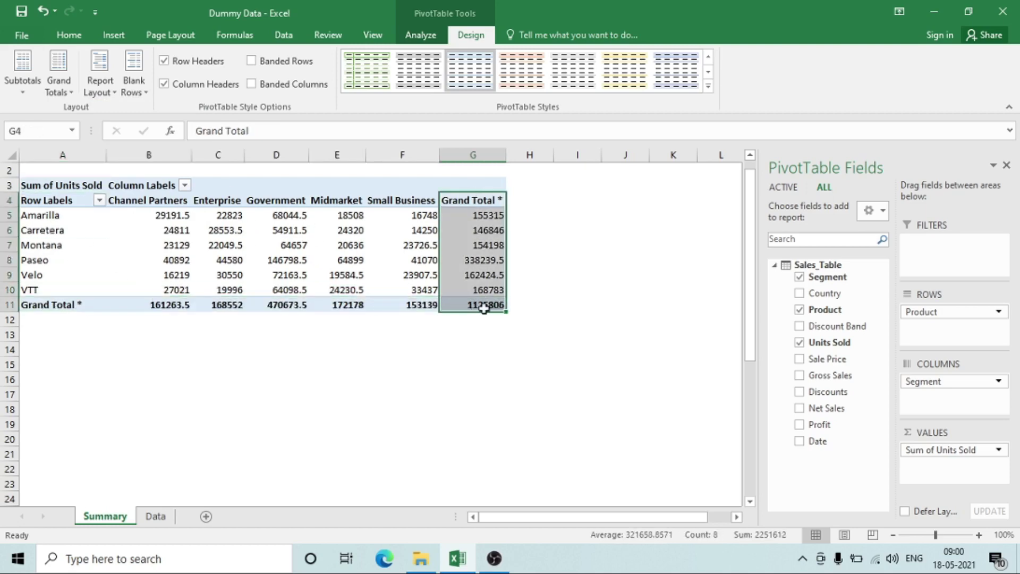
pyautogui.click(380, 259)
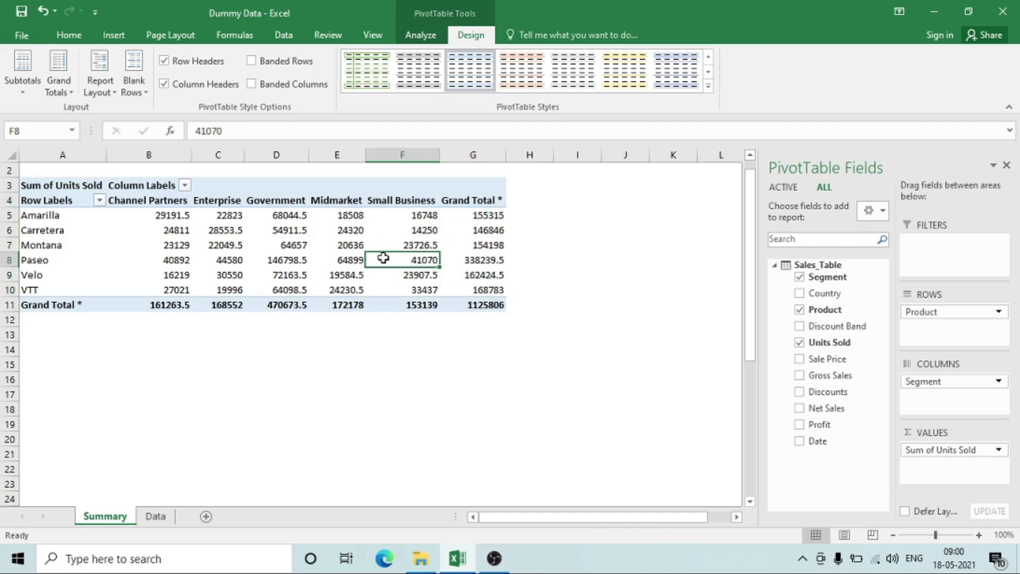
# Step: Try grand totals on for rows only, and switch them to on for columns only
pyautogui.click(99, 88)
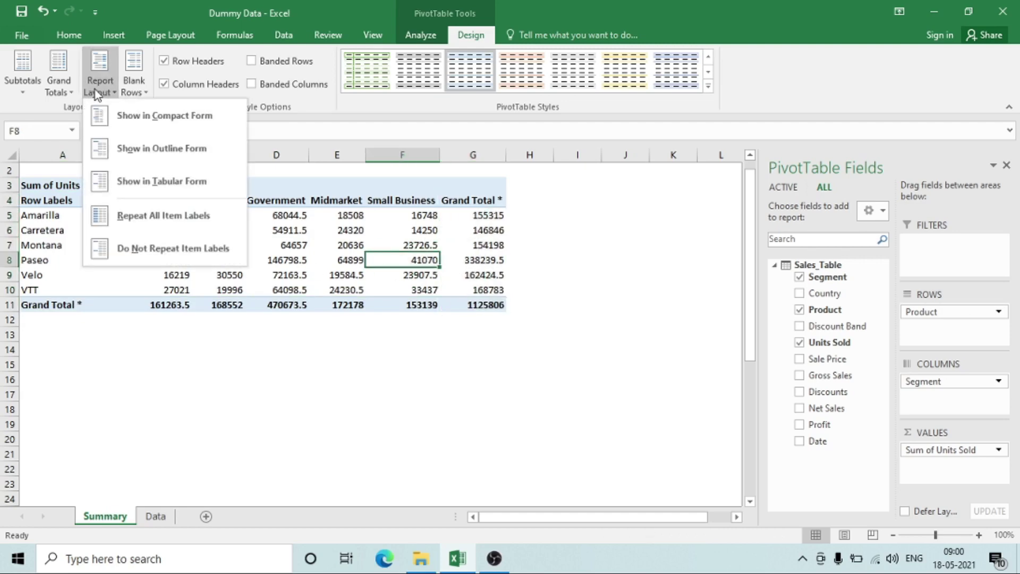
pyautogui.click(57, 75)
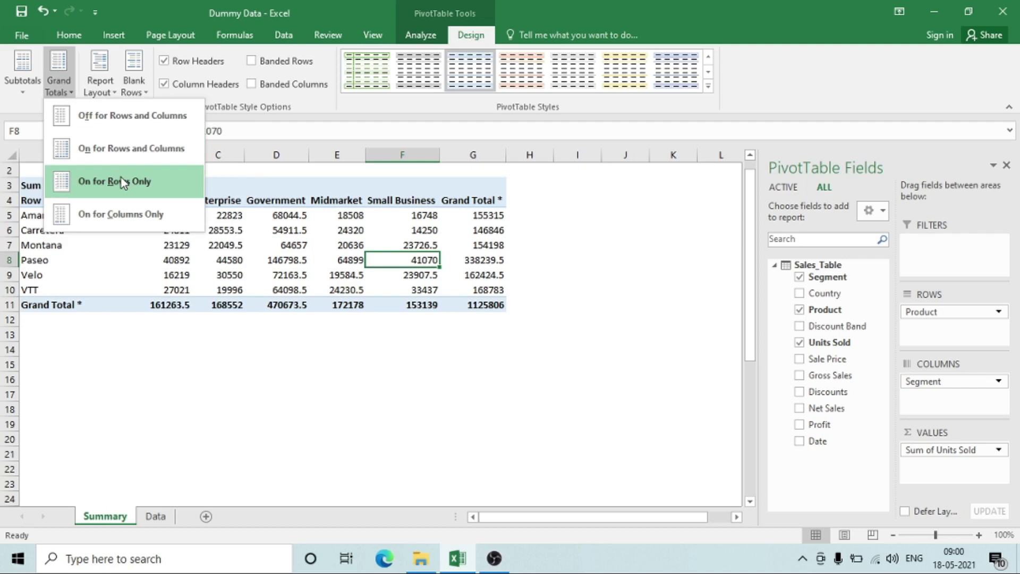
pyautogui.click(122, 181)
pyautogui.click(63, 88)
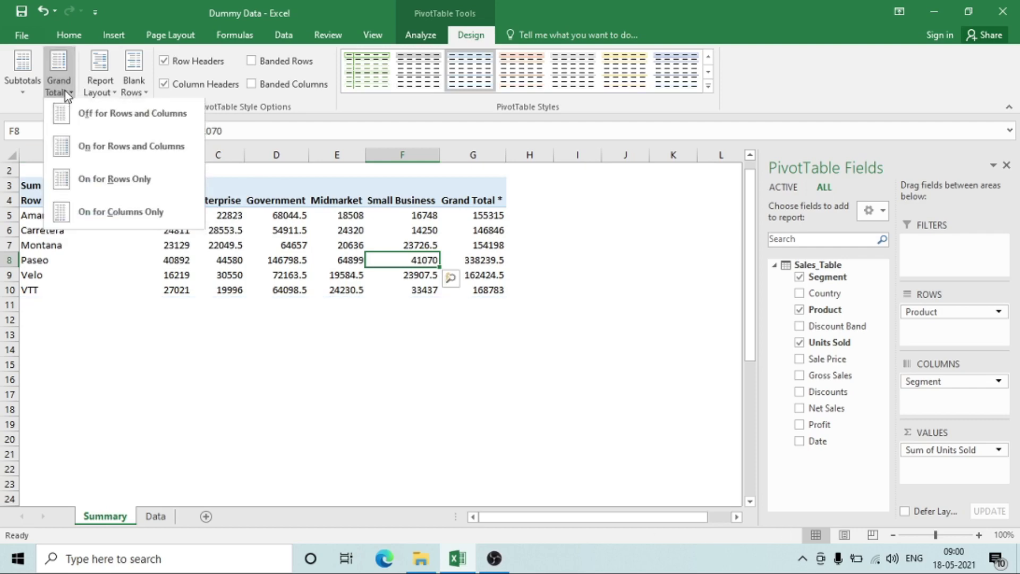
pyautogui.click(106, 214)
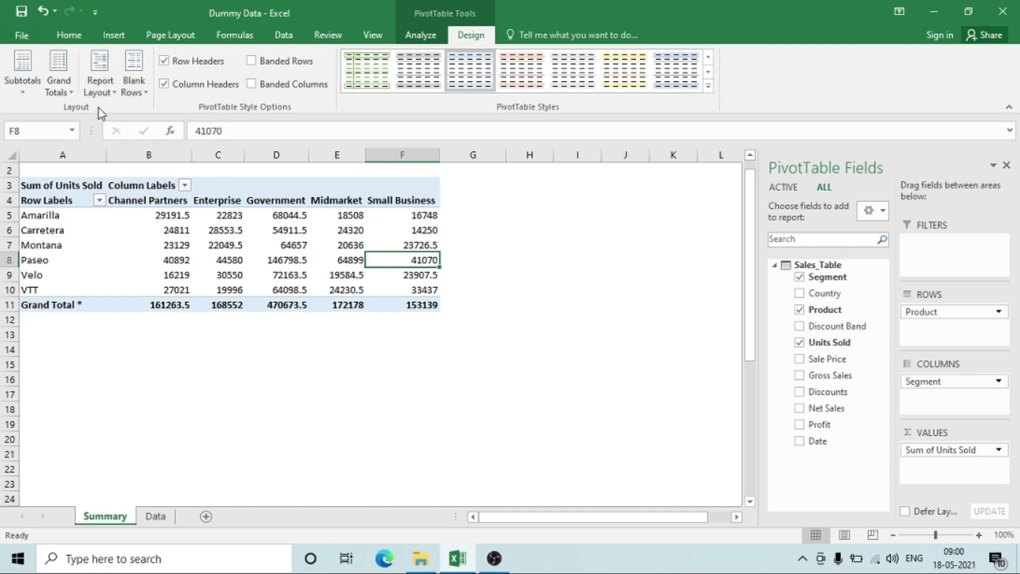
# Step: Restore the pivot table's grand totals for both rows and columns
pyautogui.click(66, 91)
pyautogui.click(225, 281)
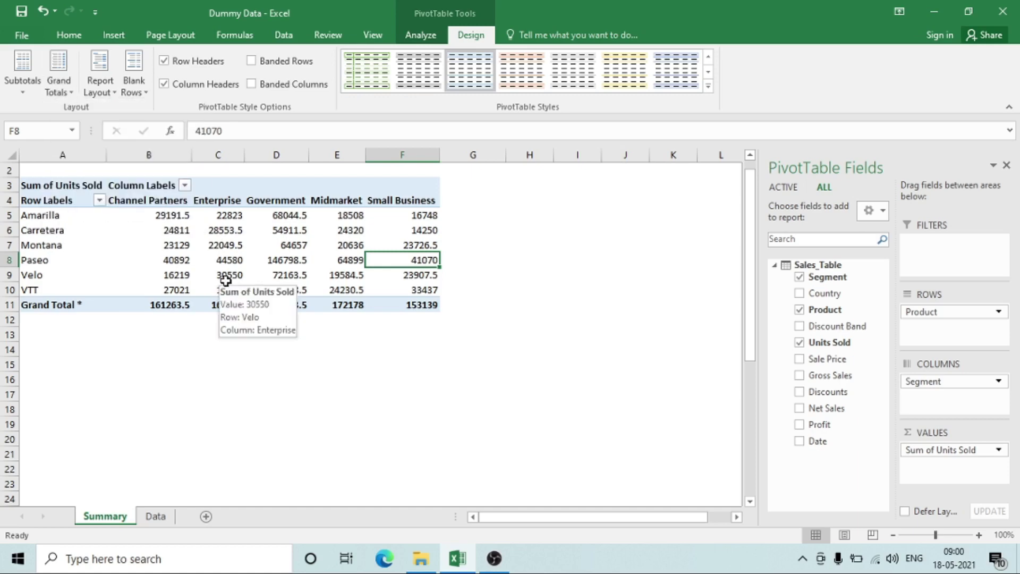
pyautogui.click(59, 92)
pyautogui.click(136, 148)
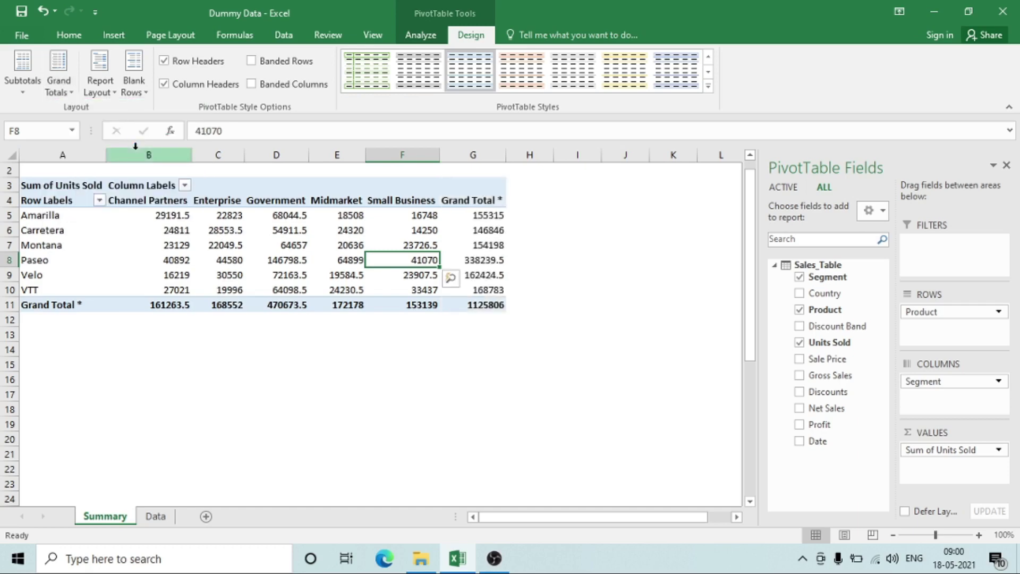
pyautogui.click(177, 229)
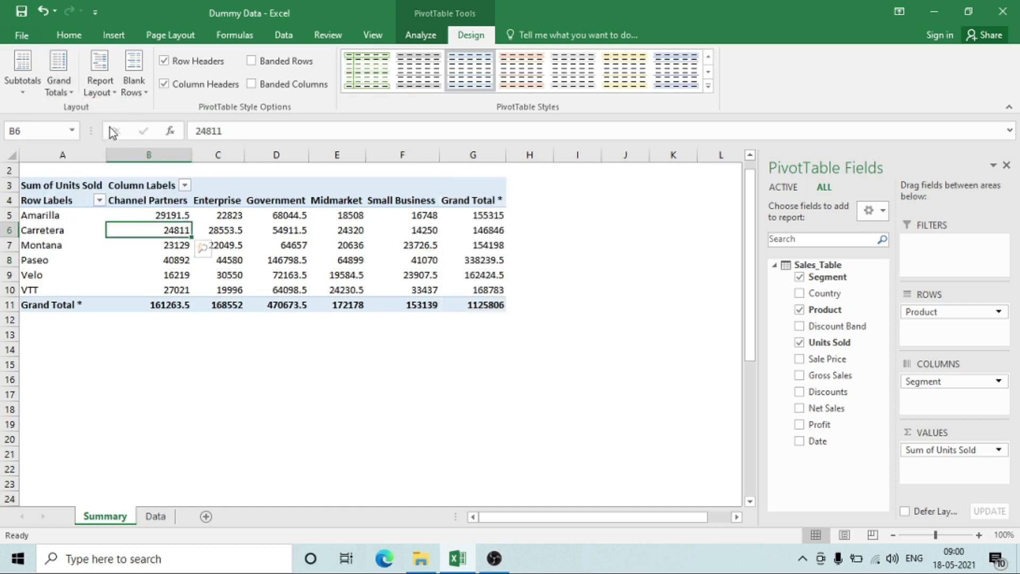
# Step: Move the Segment field from columns back to rows, placing it above Product
pyautogui.click(117, 91)
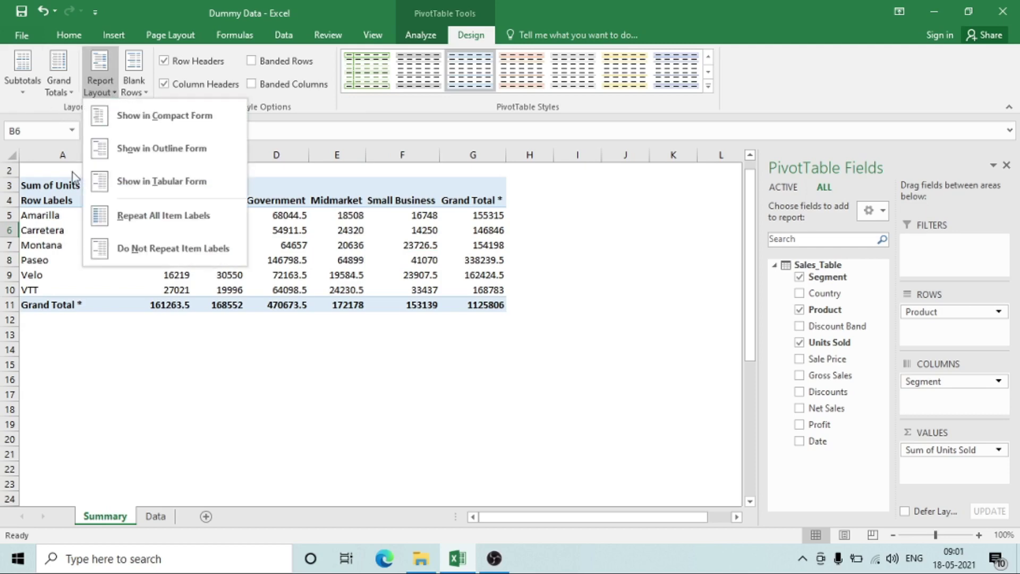
pyautogui.click(65, 232)
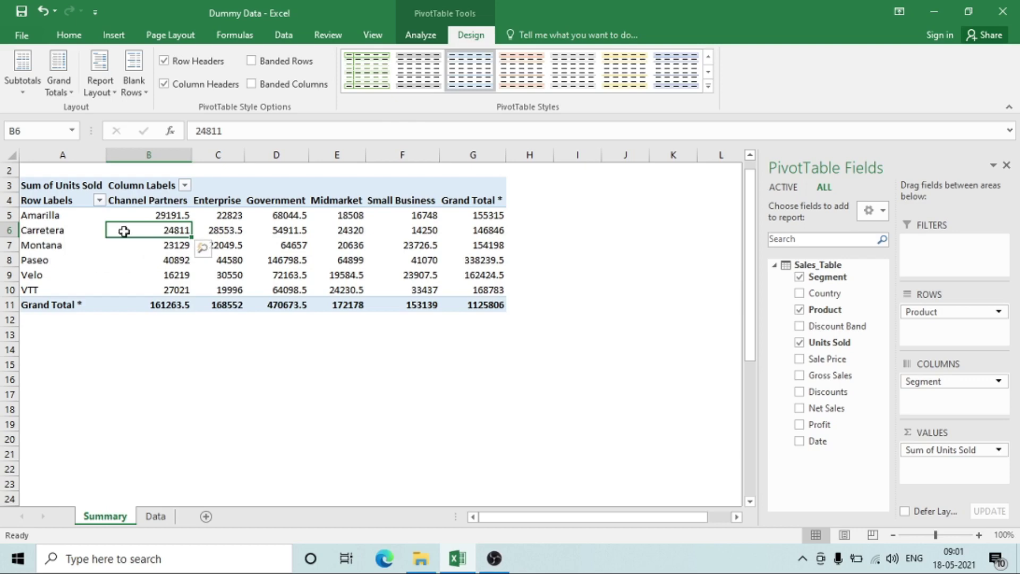
pyautogui.moveTo(124, 232)
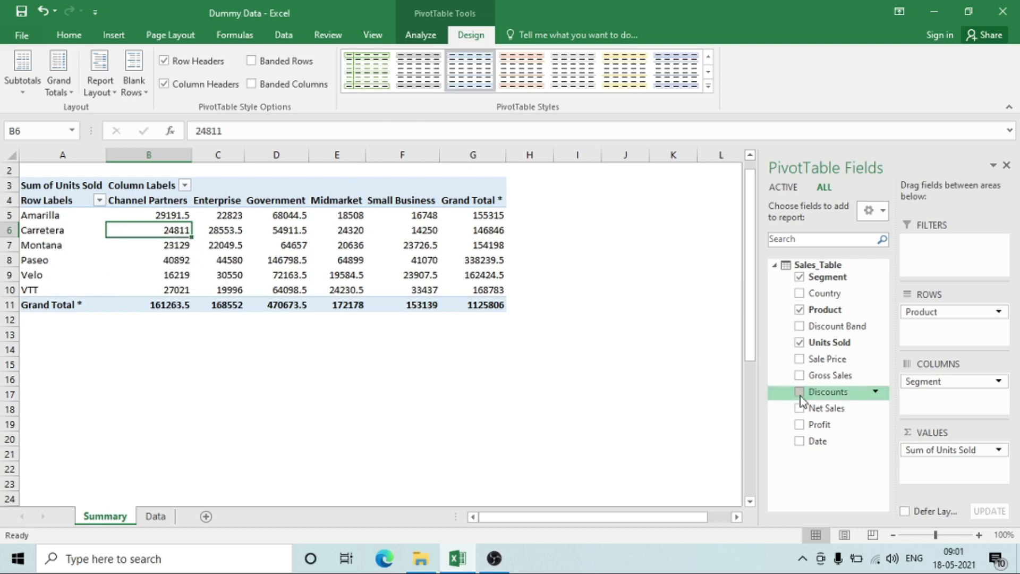
pyautogui.moveTo(933, 382); pyautogui.dragTo(942, 305)
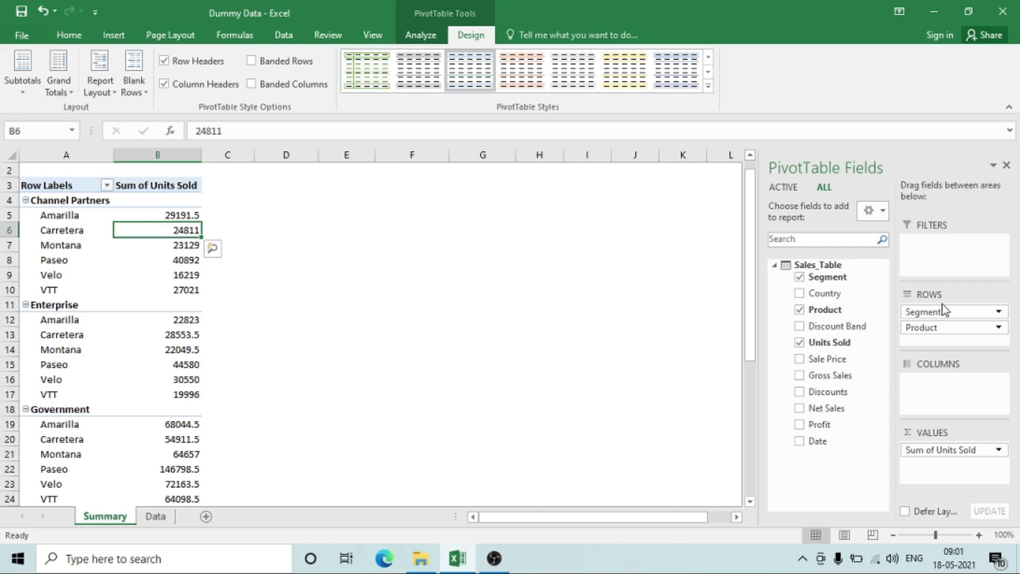
pyautogui.press('Left')
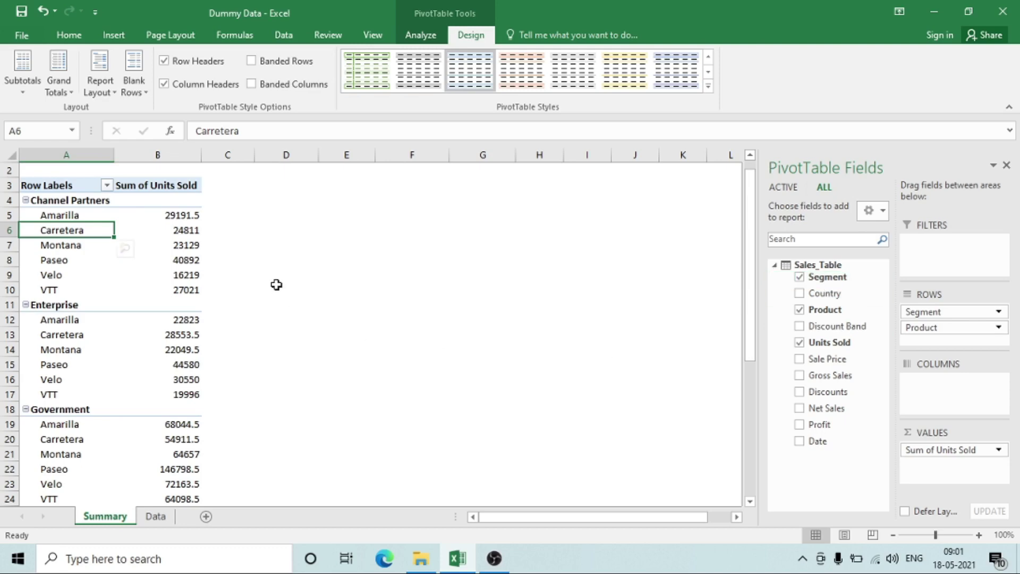
pyautogui.click(53, 200)
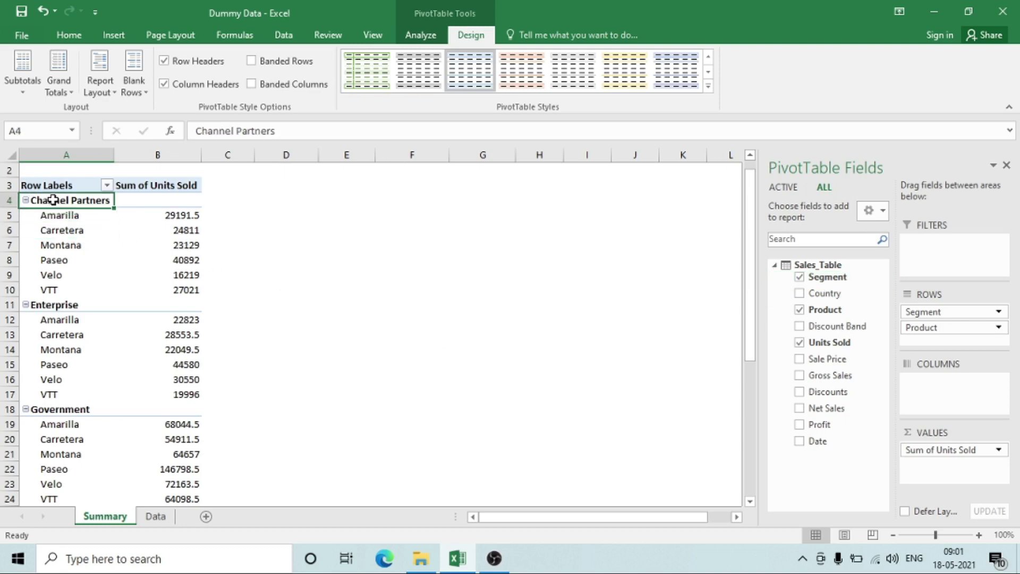
# Step: Examine how segments and their products are arranged in the Row Labels column of the compact report layout
pyautogui.moveTo(52, 212); pyautogui.dragTo(63, 295)
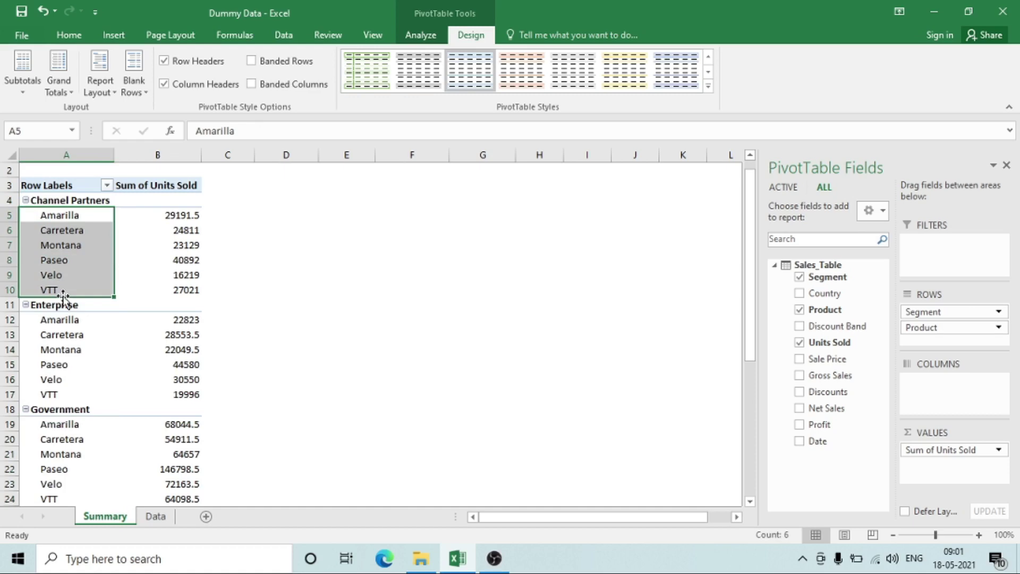
pyautogui.press('Up')
pyautogui.press('Down')
pyautogui.hotkey('ctrl', 'space')
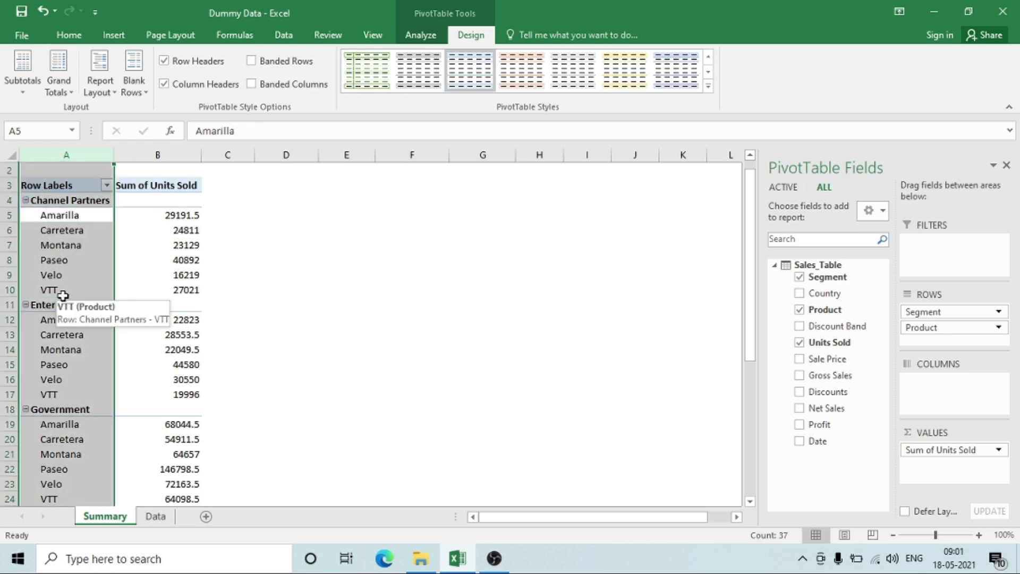
pyautogui.press('Up')
pyautogui.hotkey('ctrl', 'space')
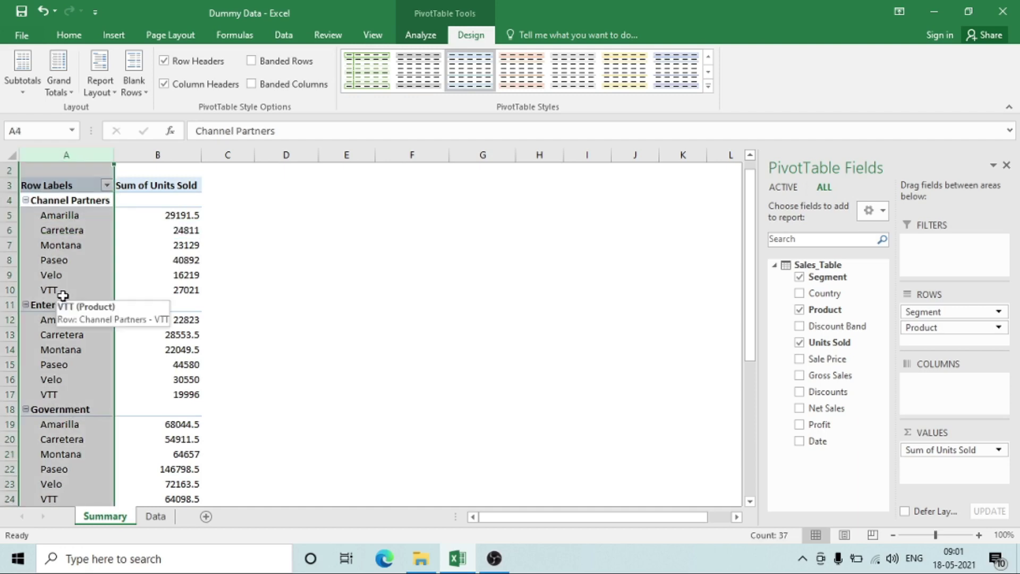
pyautogui.press('Down')
pyautogui.hotkey('shift', 'Down')
pyautogui.hotkey('shift', 'Down')
pyautogui.hotkey('shift', 'Up')
pyautogui.hotkey('shift', 'Up')
pyautogui.press('Right')
pyautogui.hotkey('ctrl', 'space')
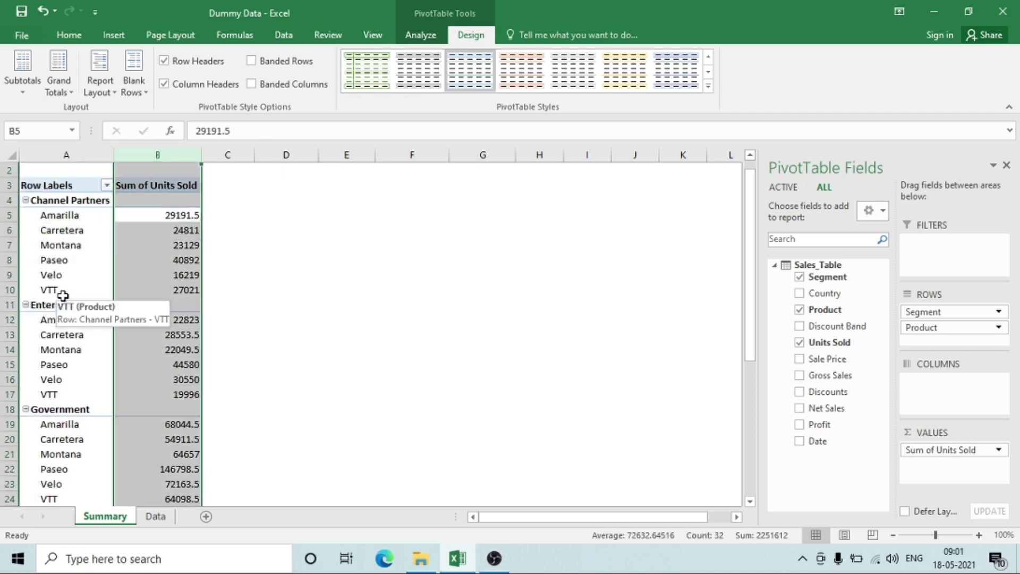
pyautogui.press('Left')
pyautogui.press('Down')
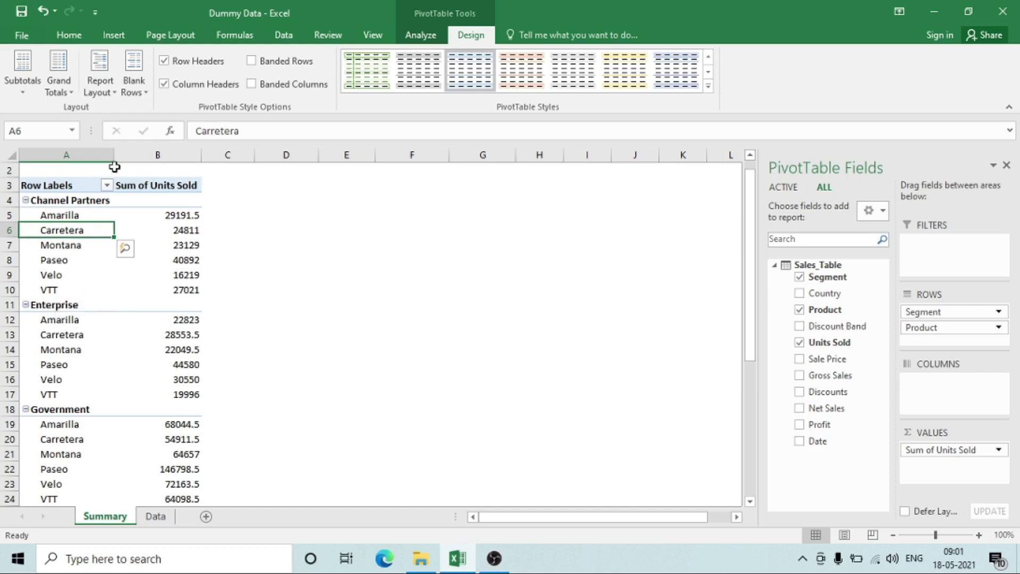
pyautogui.click(100, 88)
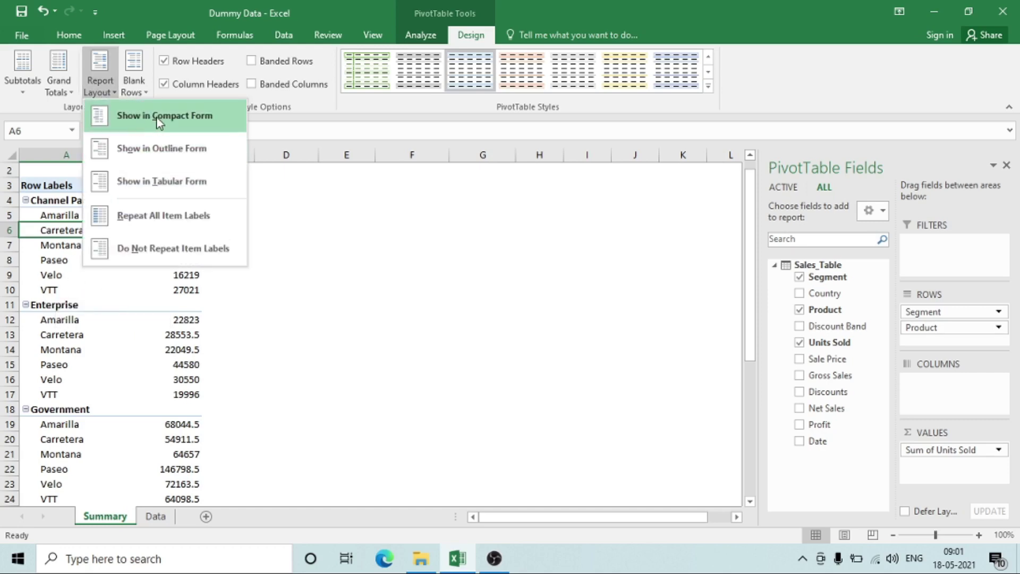
pyautogui.click(47, 238)
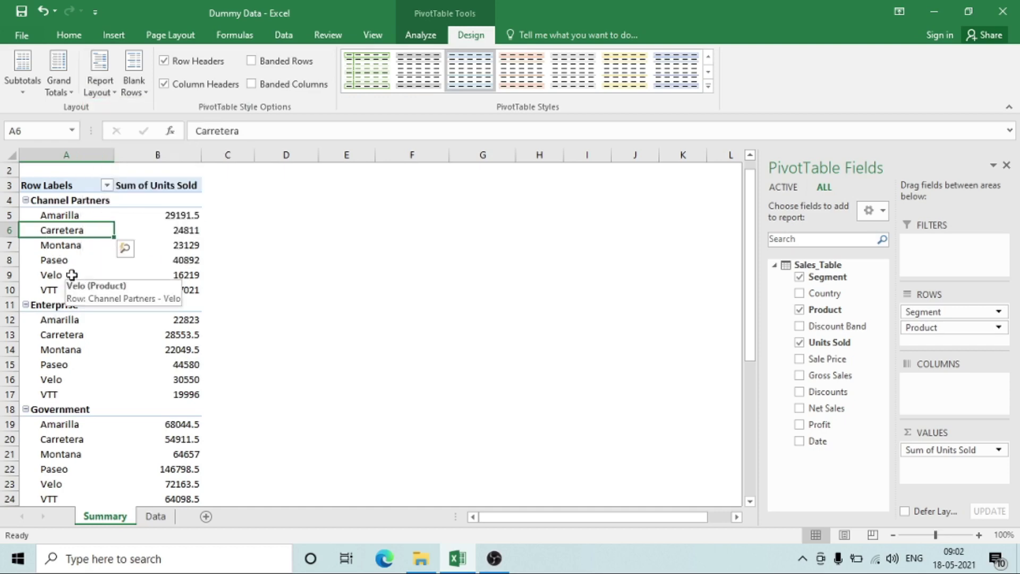
# Step: Show the pivot table in outline form and inspect the Segment and Product columns
pyautogui.click(110, 90)
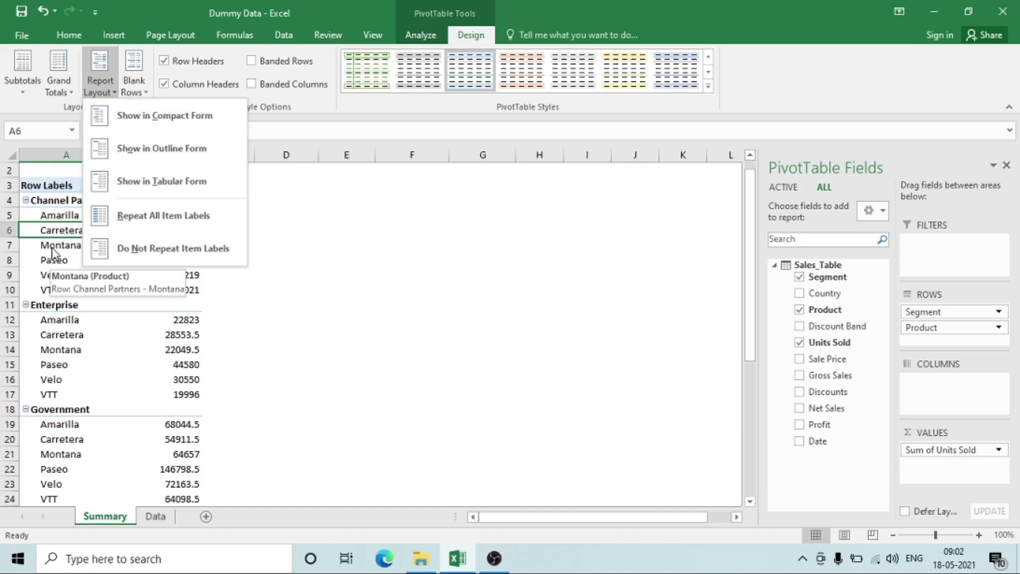
pyautogui.click(193, 155)
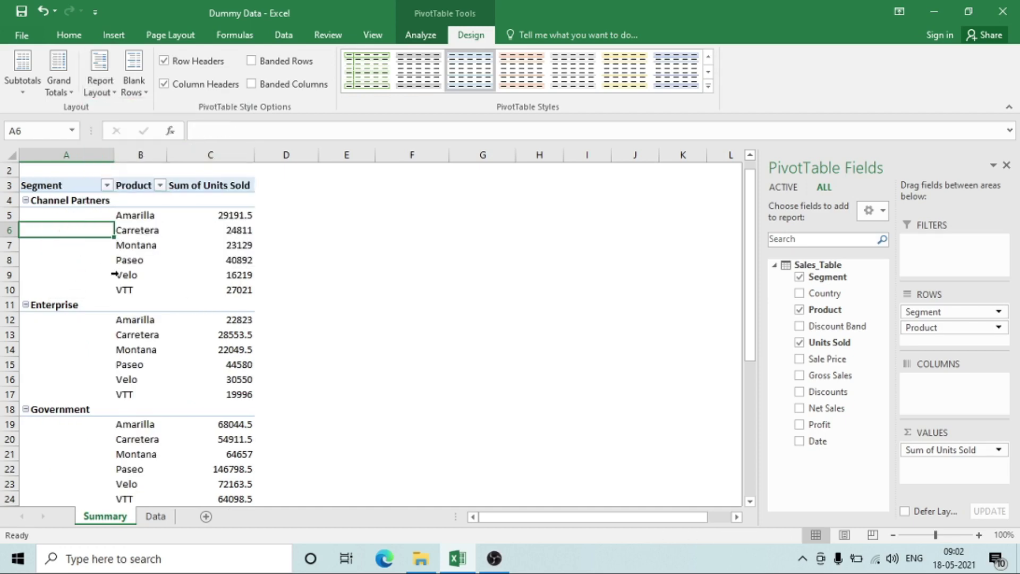
pyautogui.click(73, 157)
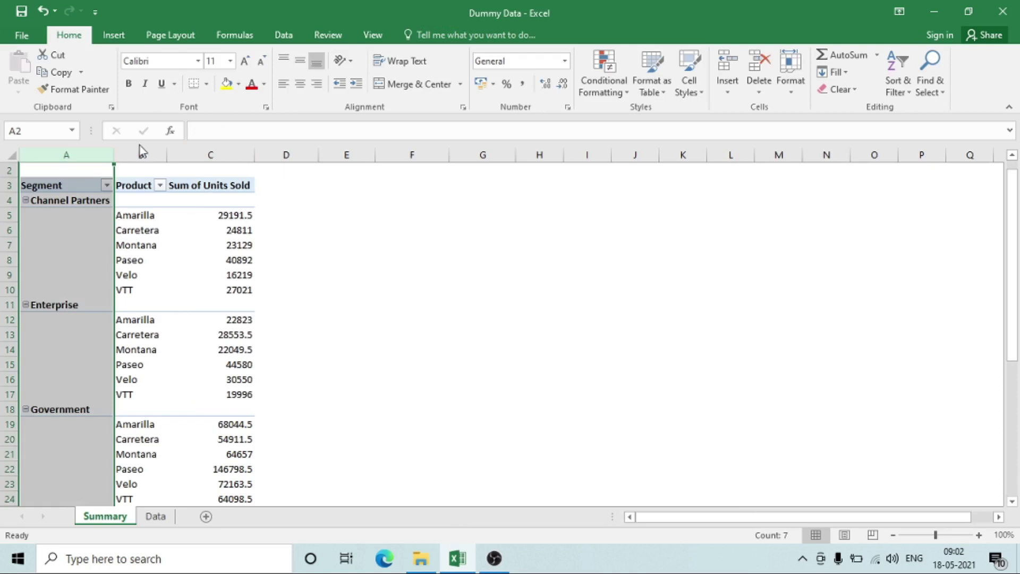
pyautogui.moveTo(126, 151); pyautogui.dragTo(109, 153)
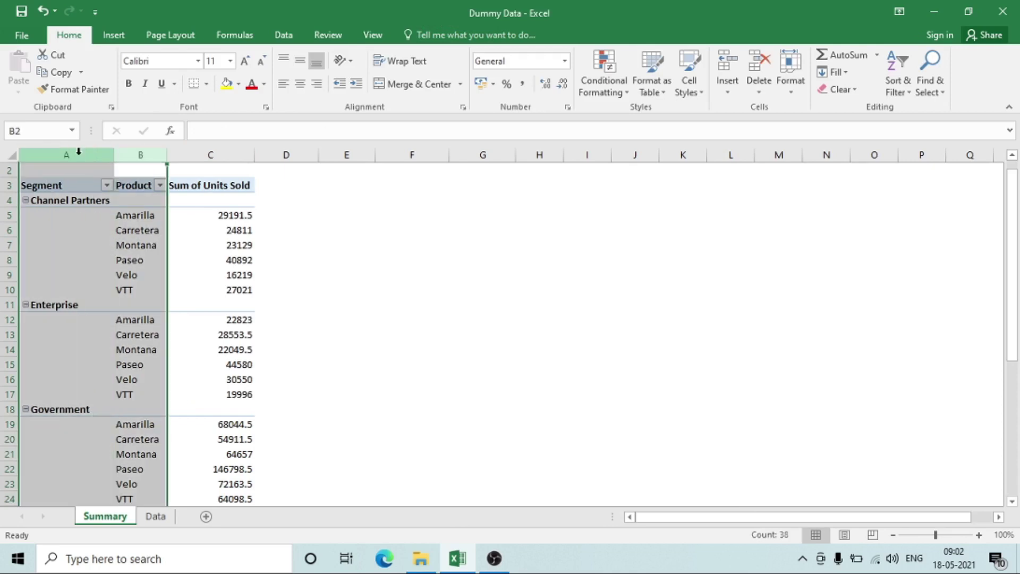
pyautogui.click(194, 221)
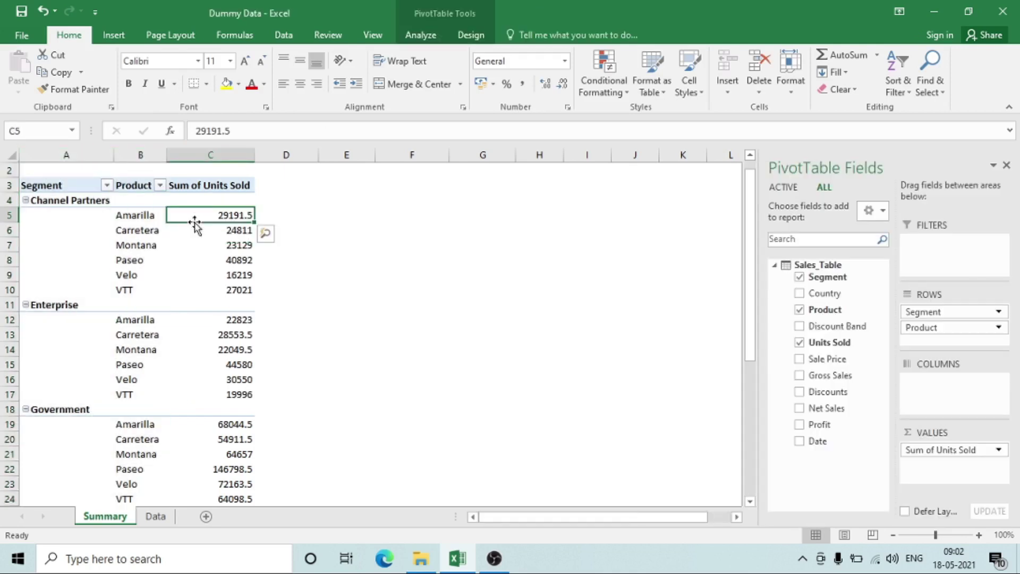
# Step: Examine how the segment label, product names and units sold are placed within the Channel Partners group in outline form
pyautogui.click(161, 222)
pyautogui.click(162, 222)
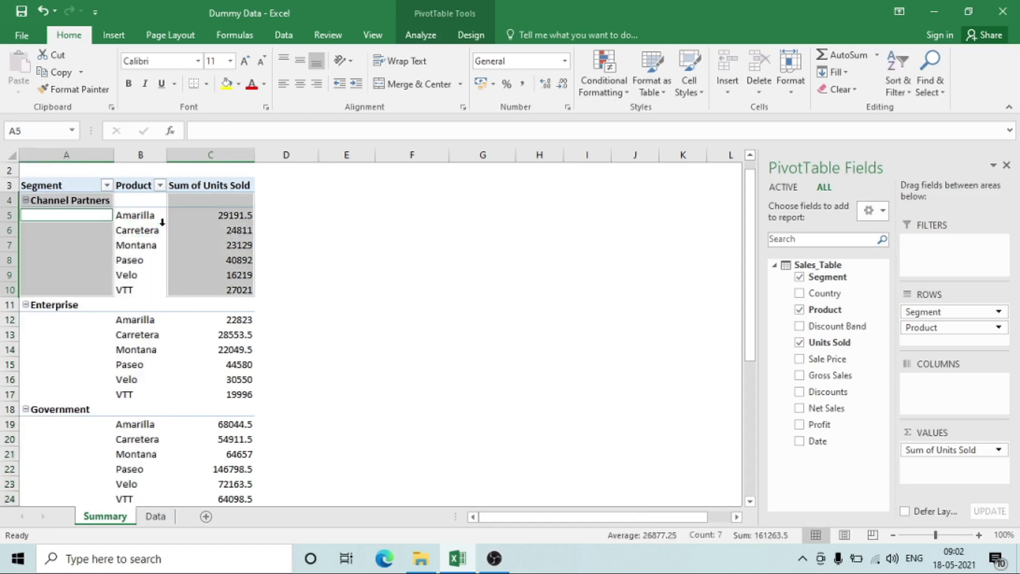
pyautogui.press('Up')
pyautogui.press('Up')
pyautogui.press('Up')
pyautogui.press('Down')
pyautogui.press('Down')
pyautogui.press('Down')
pyautogui.press('Right')
pyautogui.press('Down')
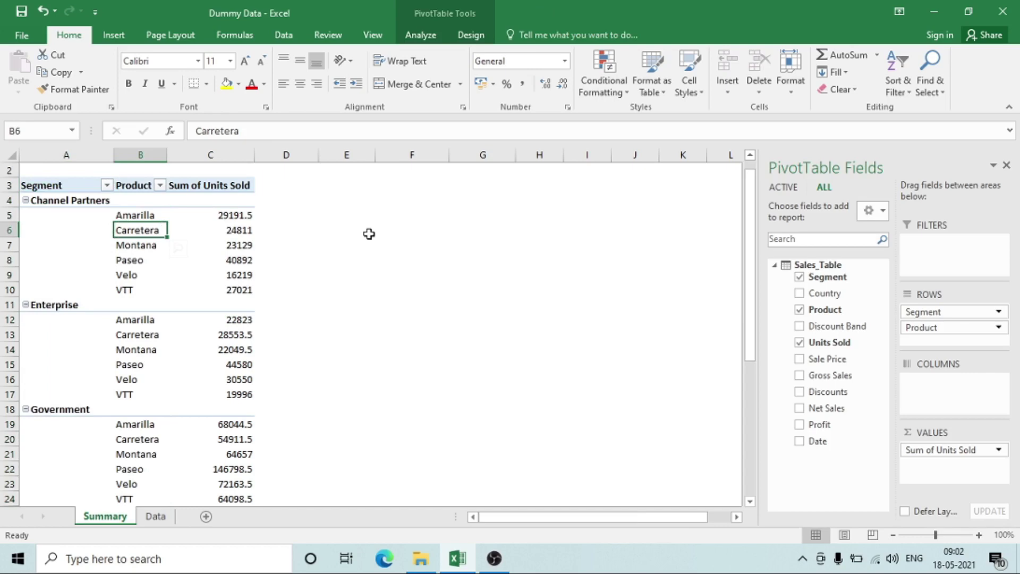
pyautogui.press('Left')
pyautogui.press('Up')
pyautogui.press('Up')
pyautogui.press('Right')
pyautogui.press('Down')
pyautogui.press('Down')
pyautogui.press('Down')
pyautogui.press('Down')
pyautogui.press('Up')
pyautogui.press('Up')
pyautogui.press('Up')
pyautogui.press('Right')
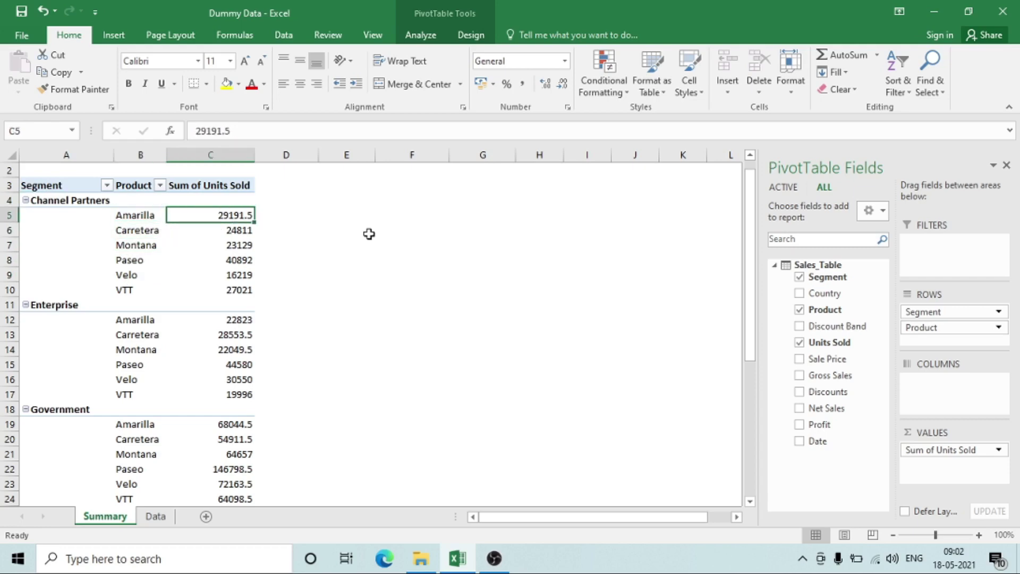
pyautogui.press('Left')
pyautogui.press('Left')
pyautogui.press('Up')
pyautogui.press('Right')
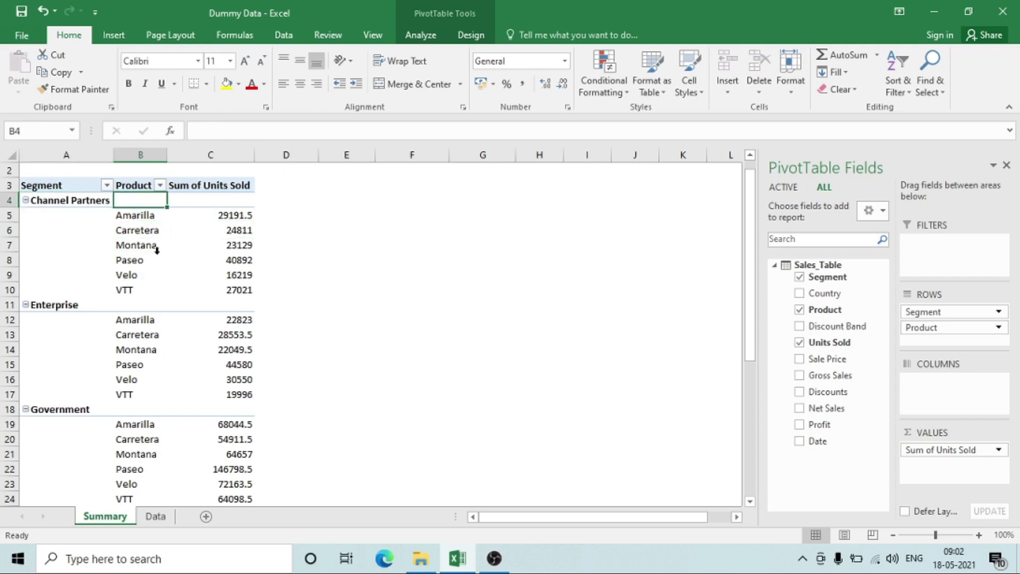
# Step: Try all subtotals at the bottom of each group, and switch them to the top of each group
pyautogui.click(470, 35)
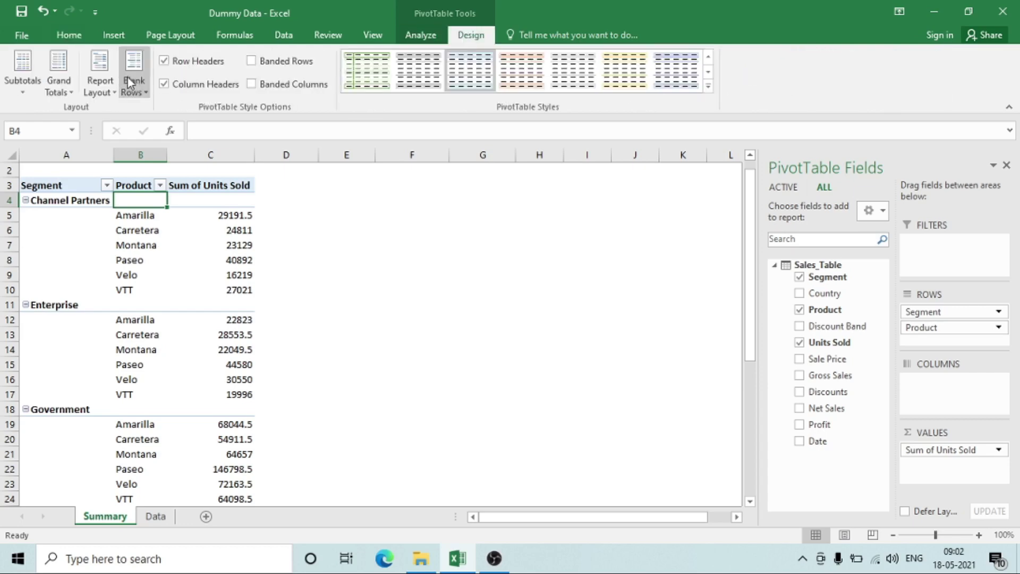
pyautogui.click(22, 83)
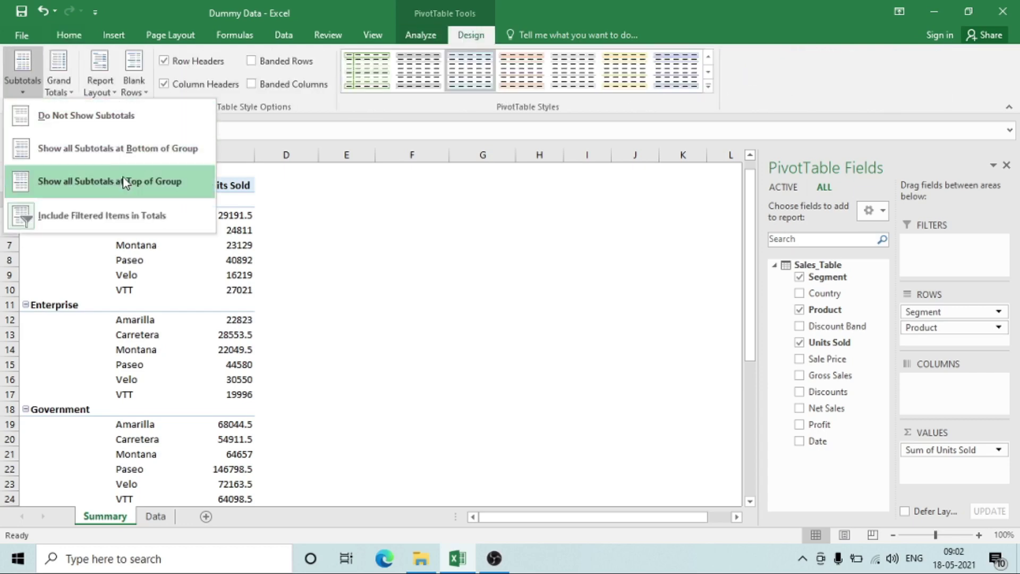
pyautogui.click(104, 148)
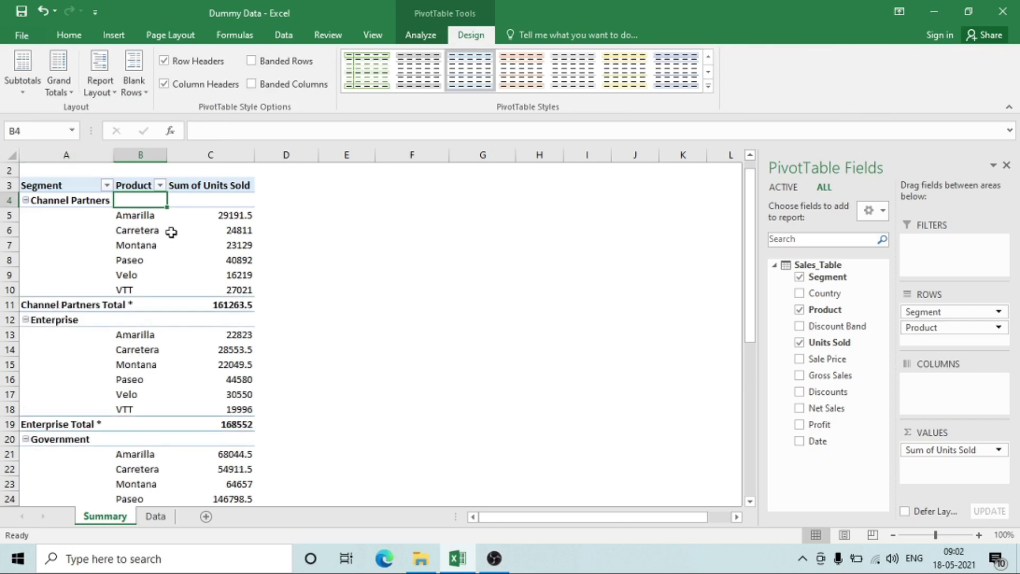
pyautogui.click(27, 83)
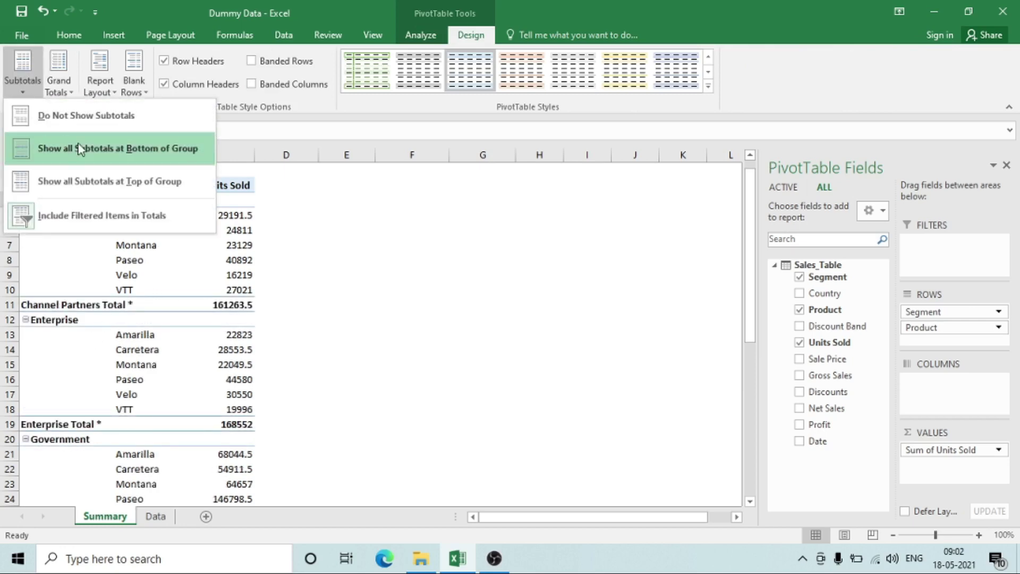
pyautogui.click(89, 180)
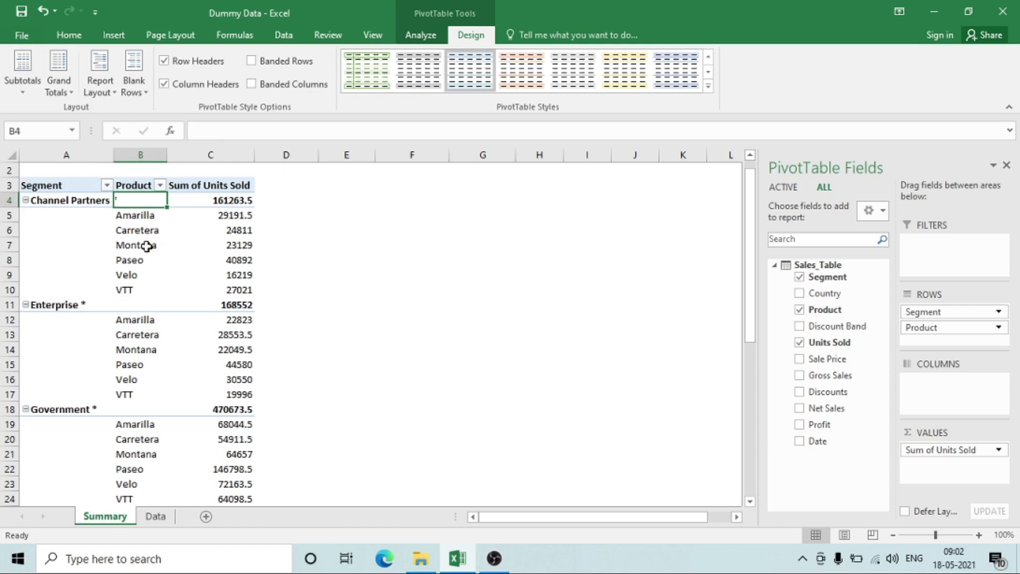
# Step: Examine the Segment, Product and Sum of Units Sold columns of the outline layout, including the empty segment cells beneath Channel Partners
pyautogui.click(145, 220)
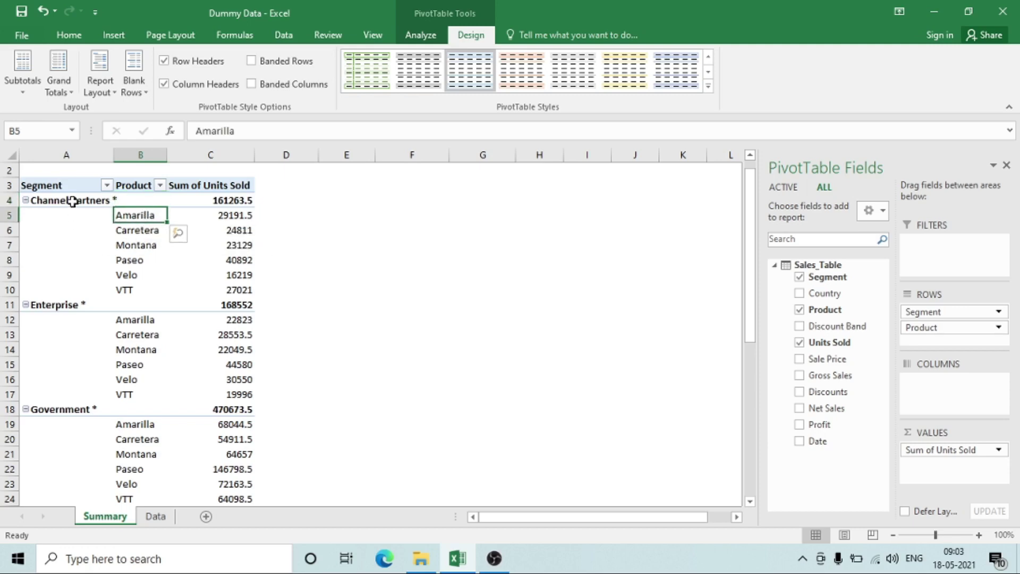
pyautogui.moveTo(73, 201); pyautogui.dragTo(85, 290)
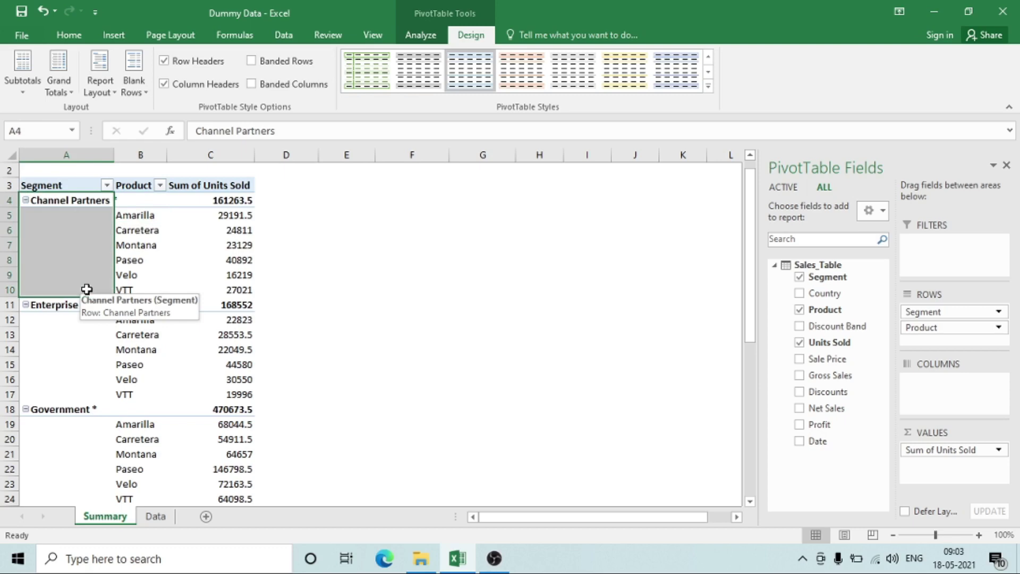
pyautogui.press('Down')
pyautogui.hotkey('ctrl', 'space')
pyautogui.hotkey('shift', 'Right')
pyautogui.hotkey('shift', 'Right')
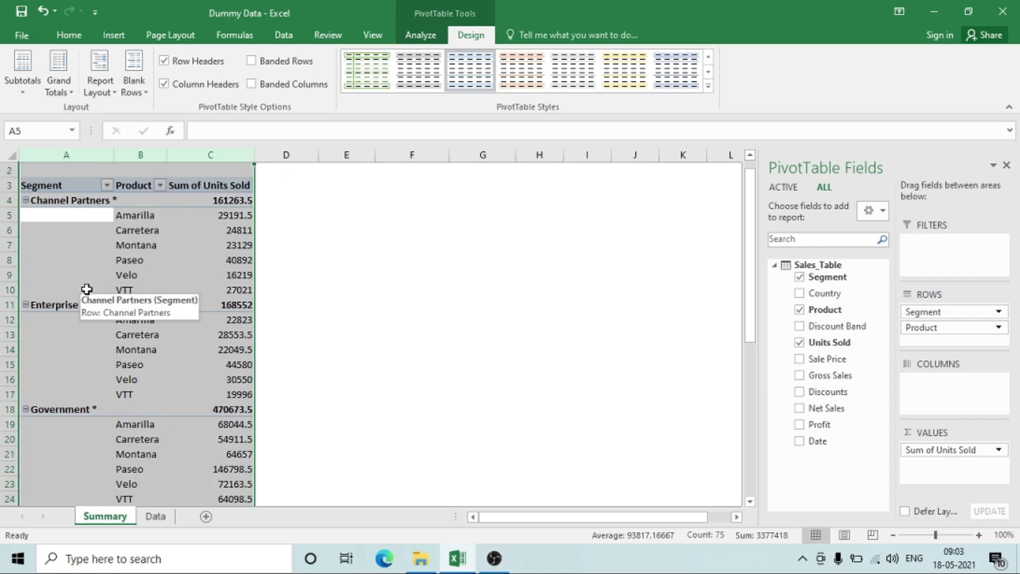
pyautogui.press('Up')
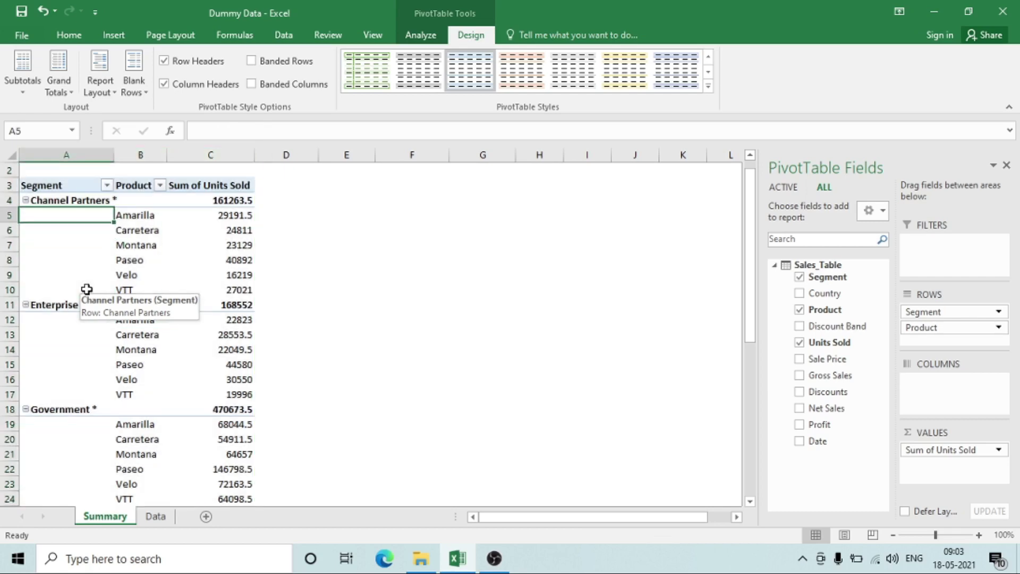
pyautogui.hotkey('ctrl', 'space')
pyautogui.hotkey('shift', 'Right')
pyautogui.hotkey('shift', 'Right')
pyautogui.hotkey('shift', 'Right')
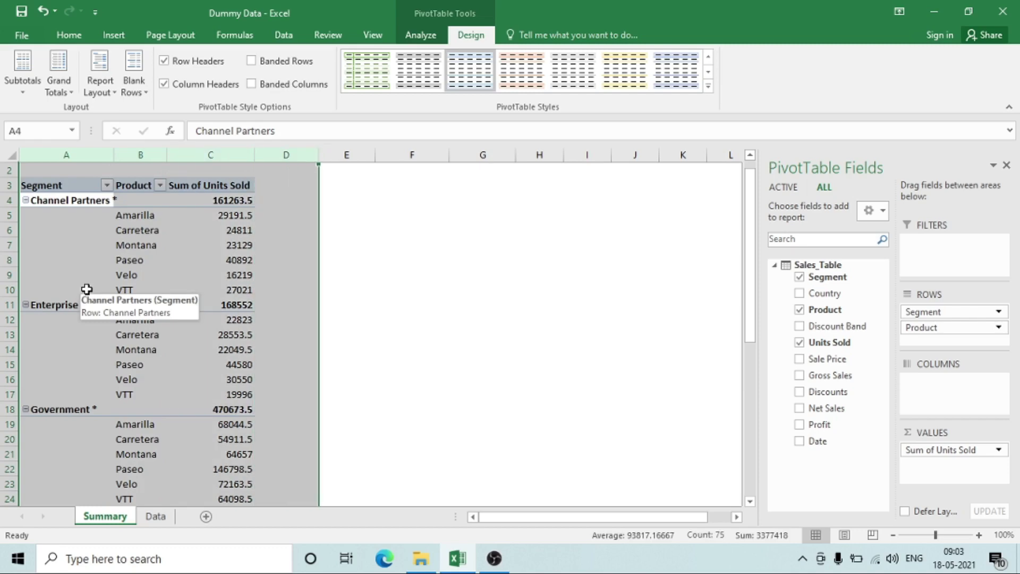
pyautogui.press('Left')
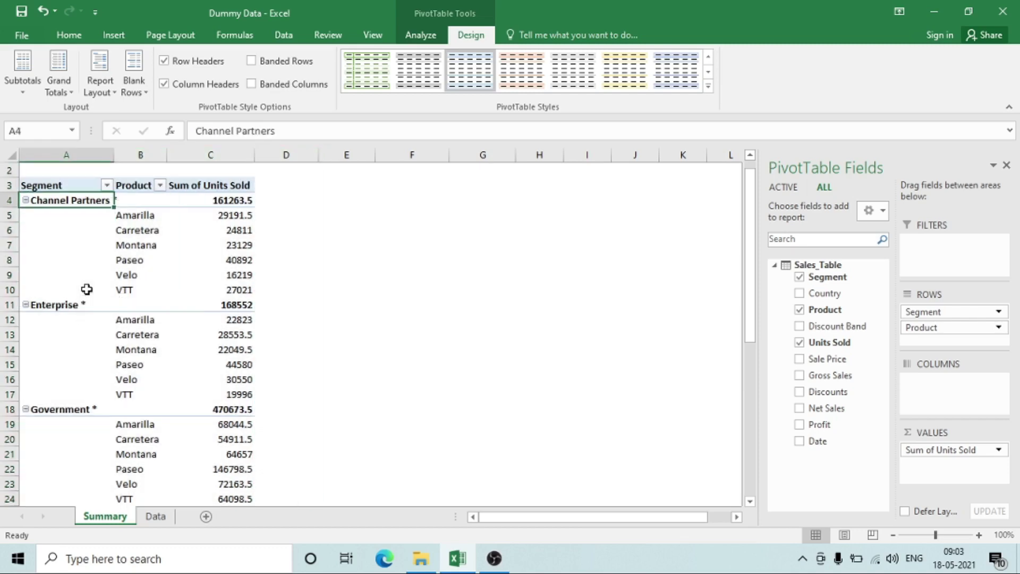
pyautogui.hotkey('ctrl', 'space')
pyautogui.hotkey('shift', 'Right')
pyautogui.hotkey('shift', 'Right')
pyautogui.press('Down')
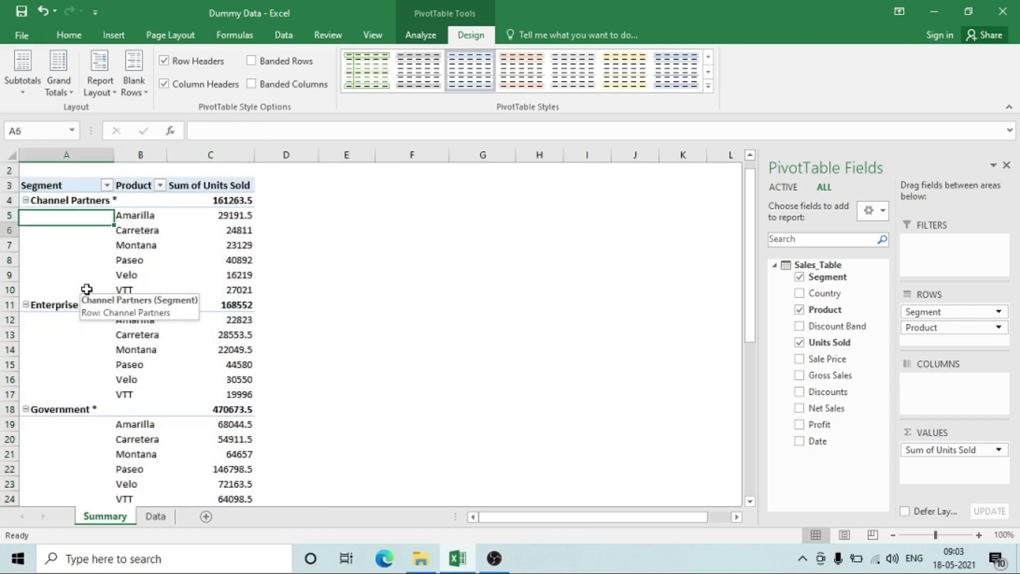
pyautogui.hotkey('ctrl', 'space')
pyautogui.hotkey('shift', 'Right')
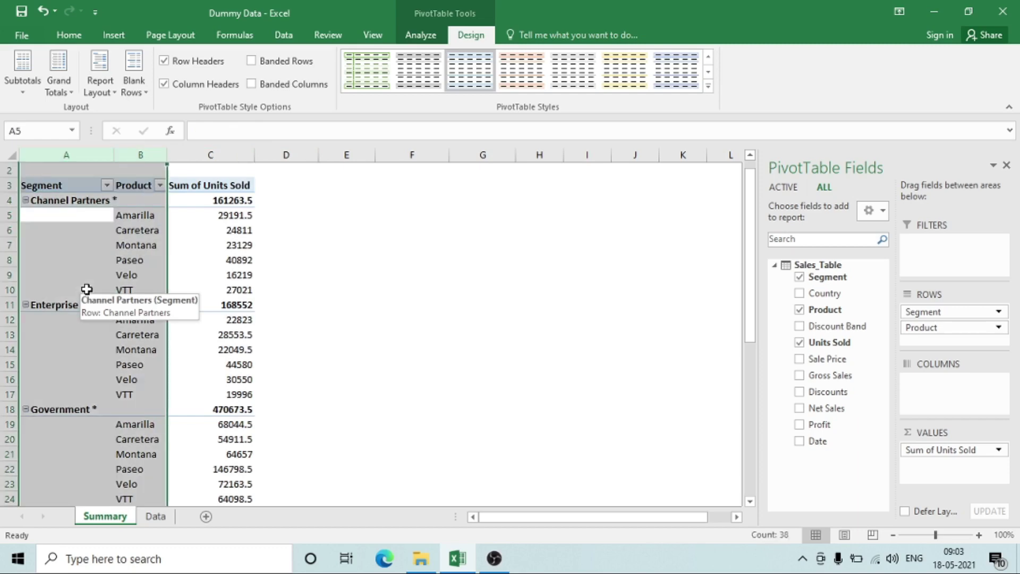
pyautogui.press('Left')
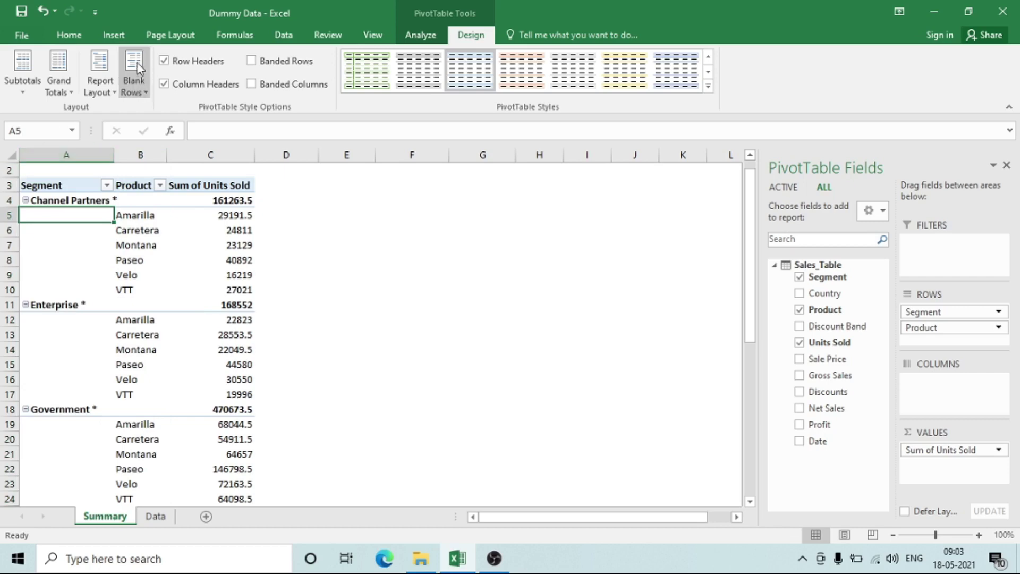
# Step: Try repeating all item labels in the Segment column, and switch back to not repeating them
pyautogui.click(106, 89)
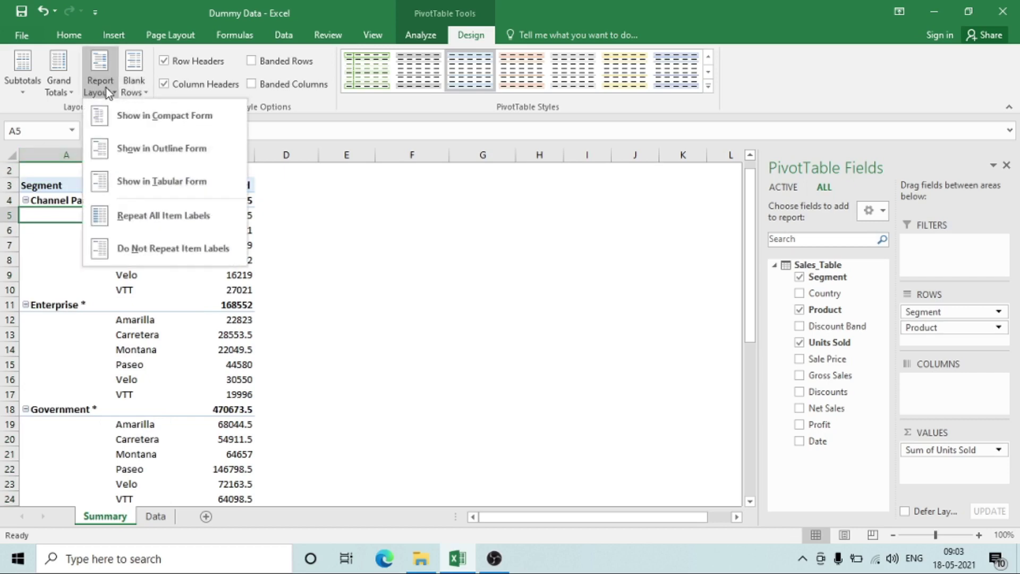
pyautogui.click(165, 223)
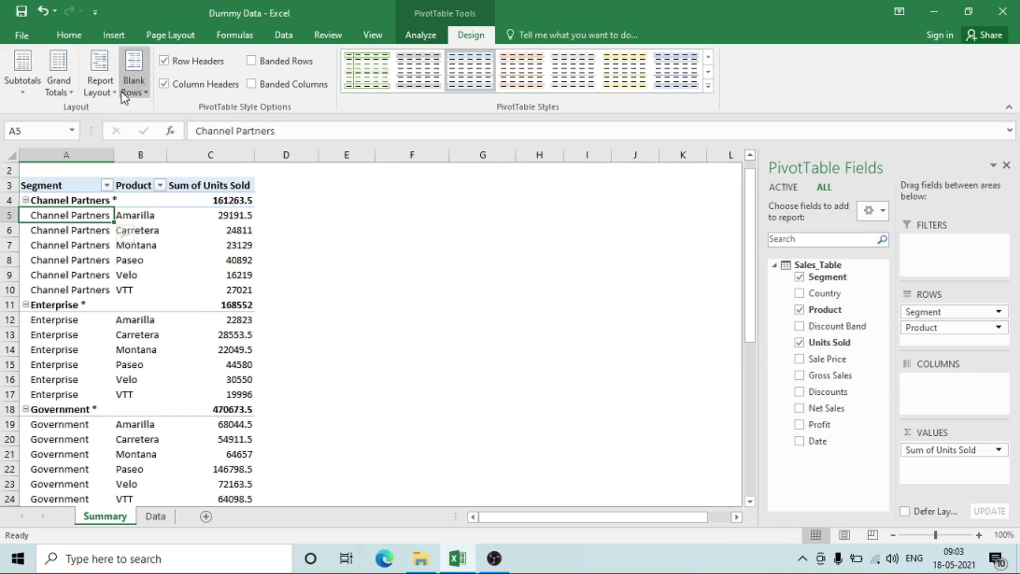
pyautogui.click(100, 85)
pyautogui.click(171, 256)
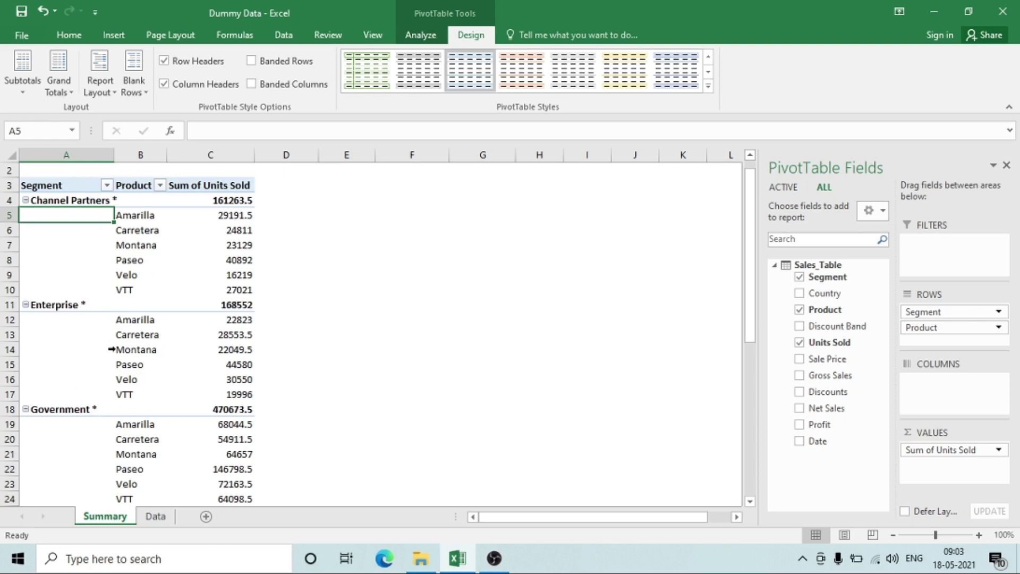
# Step: Examine the column headings across the Data sheet, from Segment through the sales and profit fields
pyautogui.hotkey('ctrl', 'pagedown')
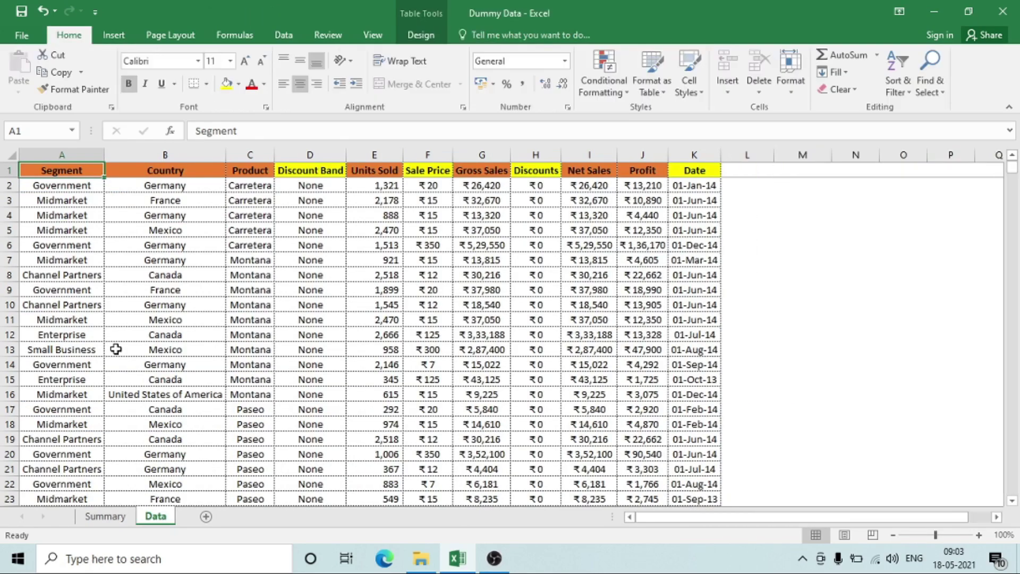
pyautogui.press('Down')
pyautogui.press('Right')
pyautogui.press('Right')
pyautogui.press('Right')
pyautogui.press('Up')
pyautogui.press('Right')
pyautogui.press('Right')
pyautogui.press('Right')
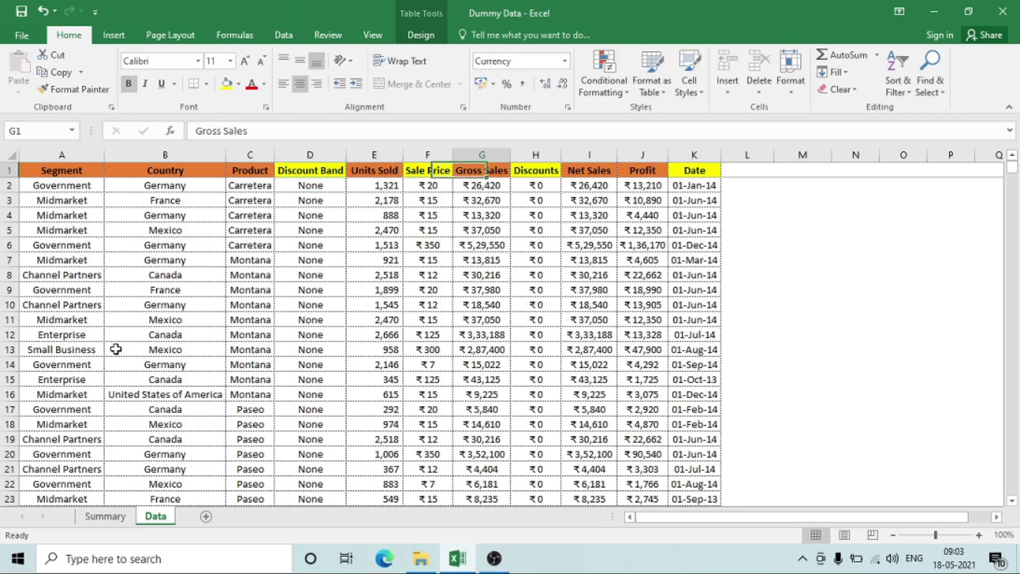
pyautogui.press('Right')
pyautogui.press('Right')
pyautogui.press('Right')
pyautogui.press('Down')
pyautogui.press('Up')
# Step: Examine the Segment and Country columns of the Data sheet from the headings down to the last record
pyautogui.press('Left')
pyautogui.press('Left')
pyautogui.press('Left')
pyautogui.press('Left')
pyautogui.press('Left')
pyautogui.press('Left')
pyautogui.press('Left')
pyautogui.press('Left')
pyautogui.press('Left')
pyautogui.hotkey('shift', 'Right')
pyautogui.hotkey('ctrl', 'shift', 'Down')
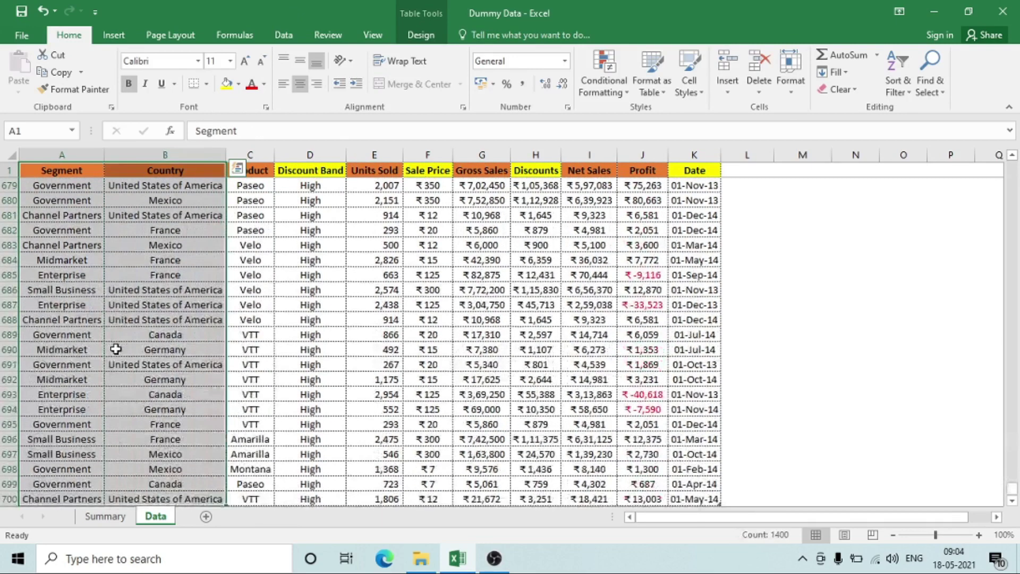
pyautogui.press('Up')
pyautogui.press('Down')
pyautogui.press('Up')
pyautogui.press('Down')
pyautogui.press('Down')
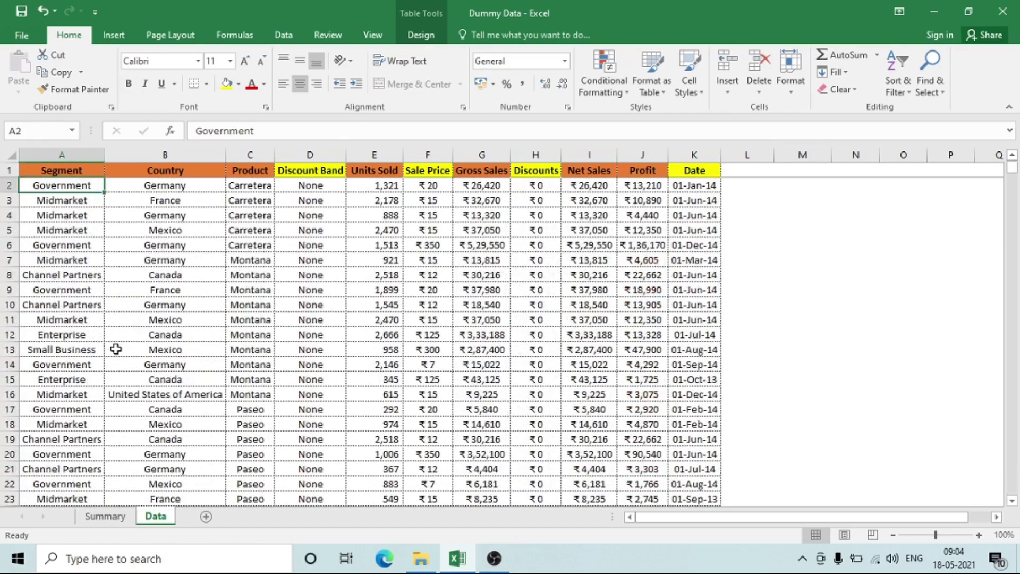
pyautogui.hotkey('ctrl', 'Down')
pyautogui.hotkey('ctrl', 'Up')
pyautogui.press('Right')
pyautogui.hotkey('ctrl', 'Home')
pyautogui.press('Up')
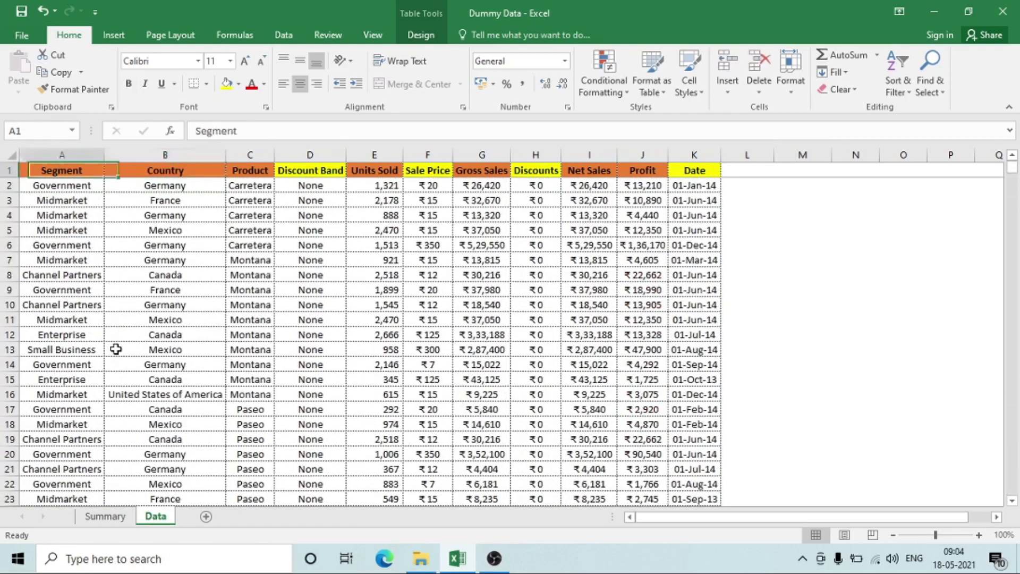
pyautogui.press('Right')
pyautogui.hotkey('ctrl', 'shift', 'Down')
# Step: Return to the Summary sheet and review the report layout and grand total options and the Channel Partners rows in outline form
pyautogui.hotkey('ctrl', 'pageup')
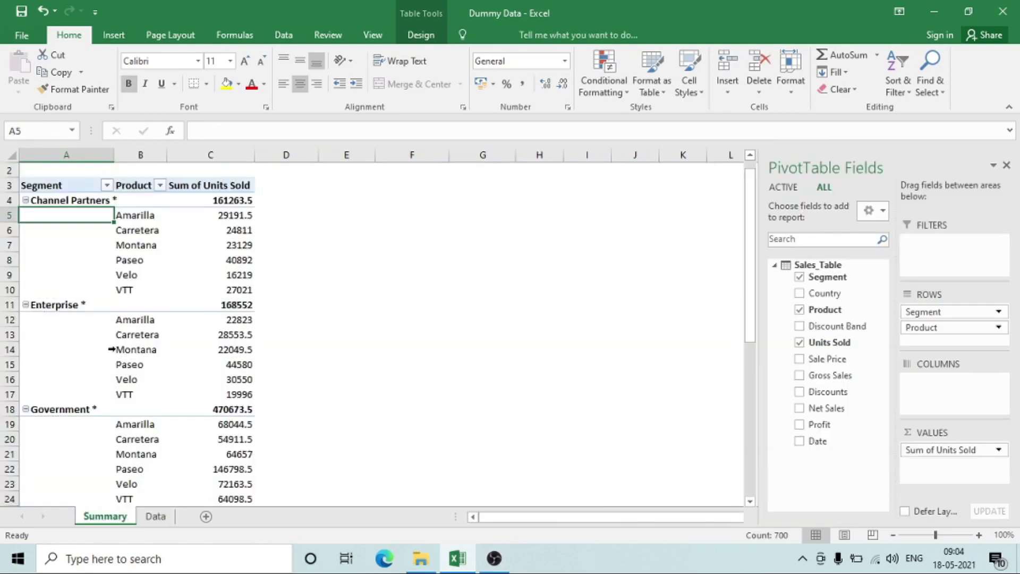
pyautogui.press('Down')
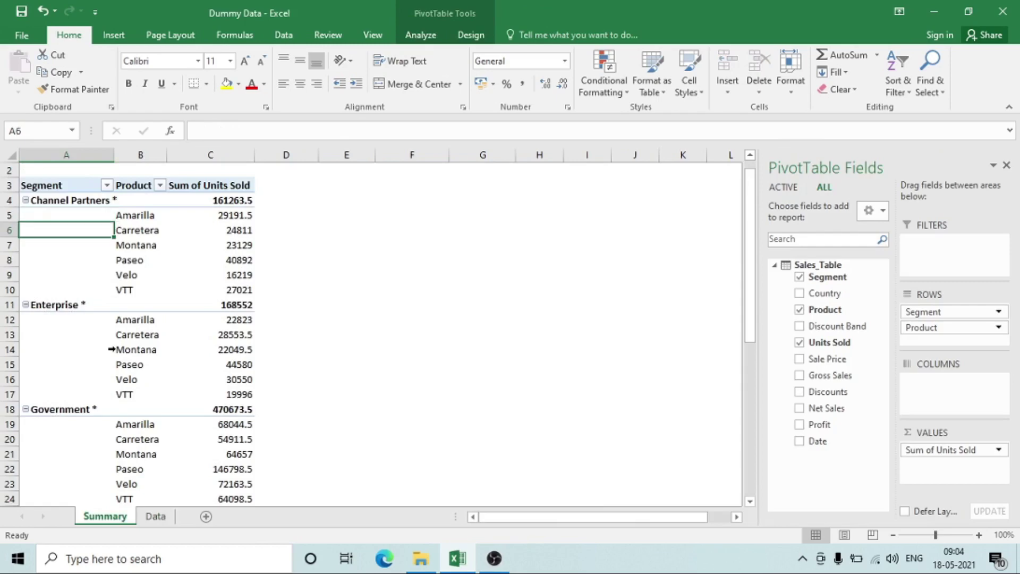
pyautogui.click(426, 36)
pyautogui.click(470, 30)
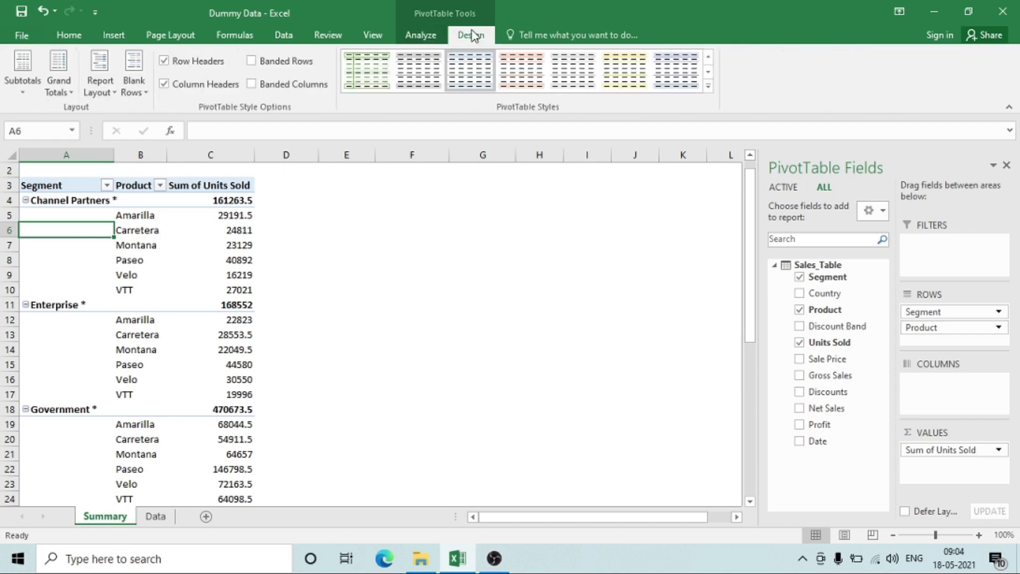
pyautogui.click(104, 88)
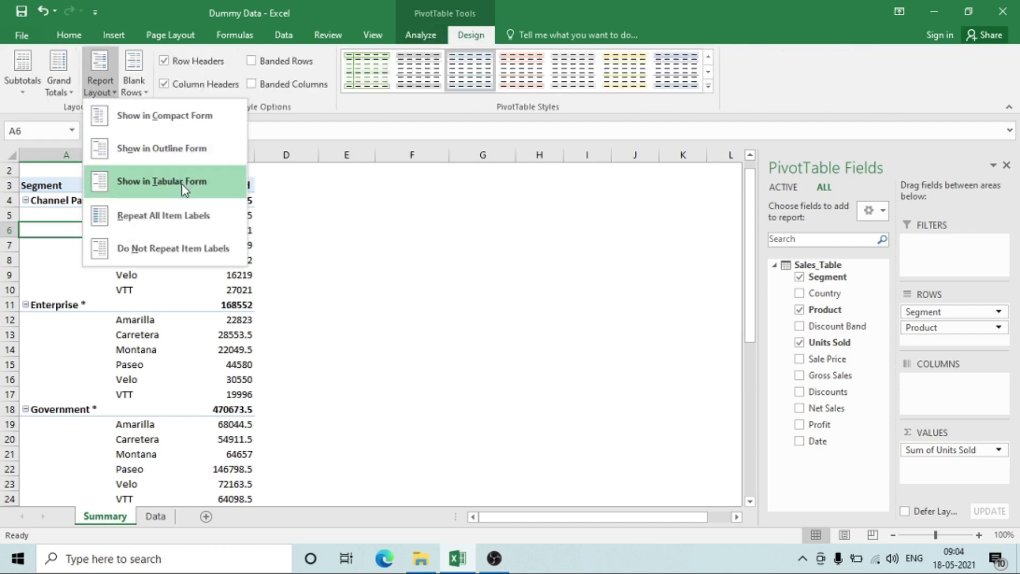
pyautogui.click(183, 189)
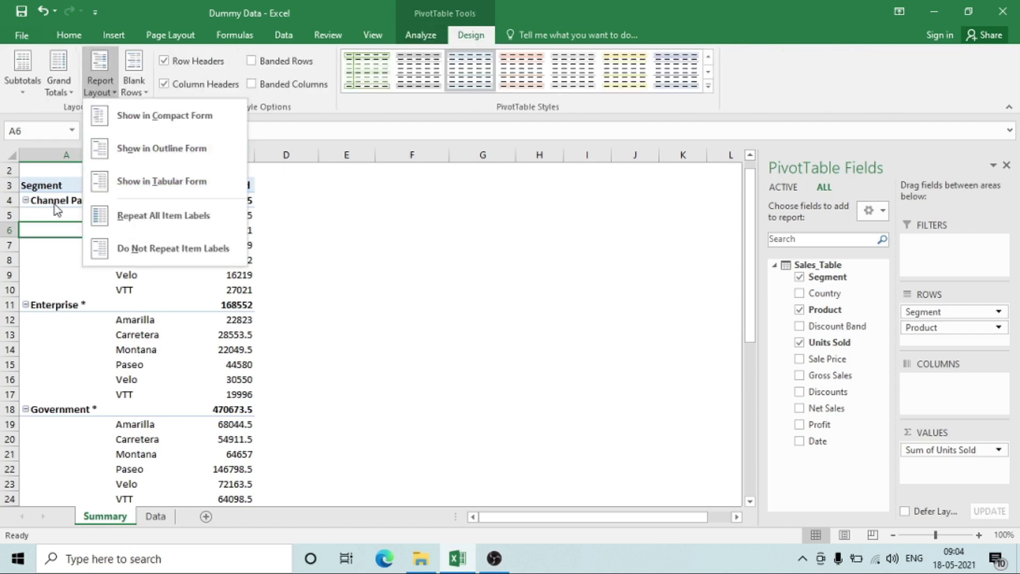
pyautogui.click(59, 201)
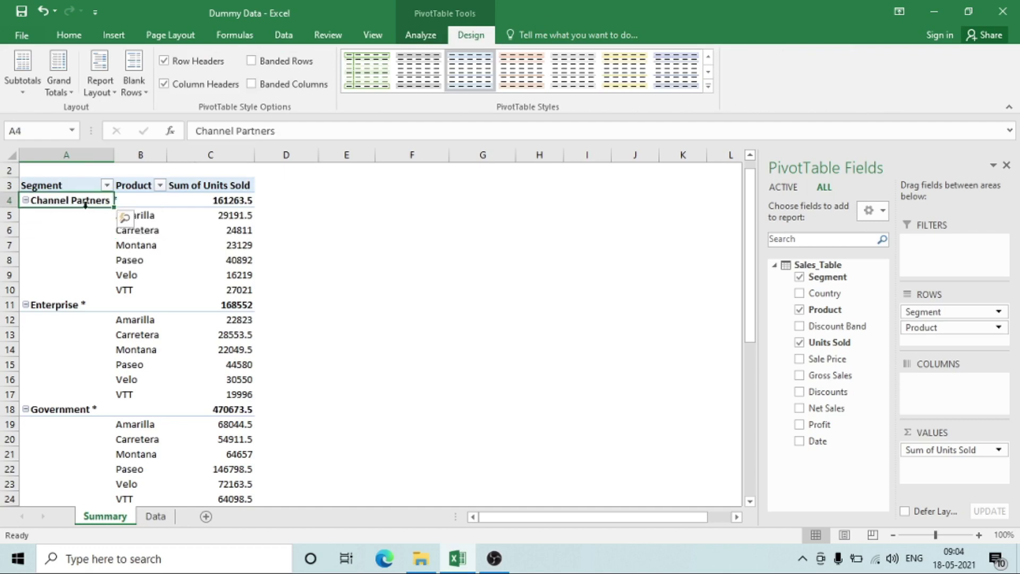
pyautogui.click(60, 82)
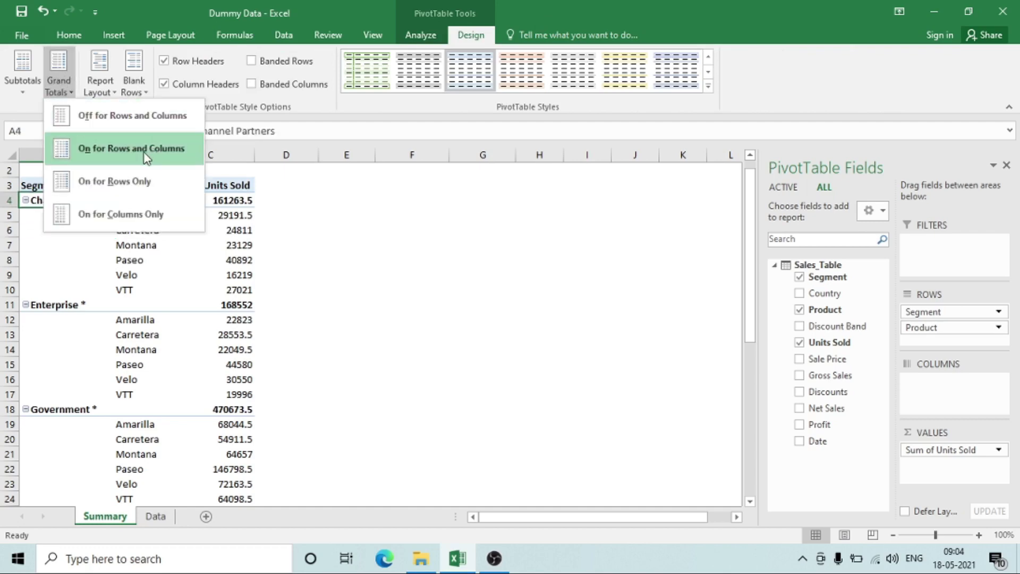
pyautogui.click(98, 79)
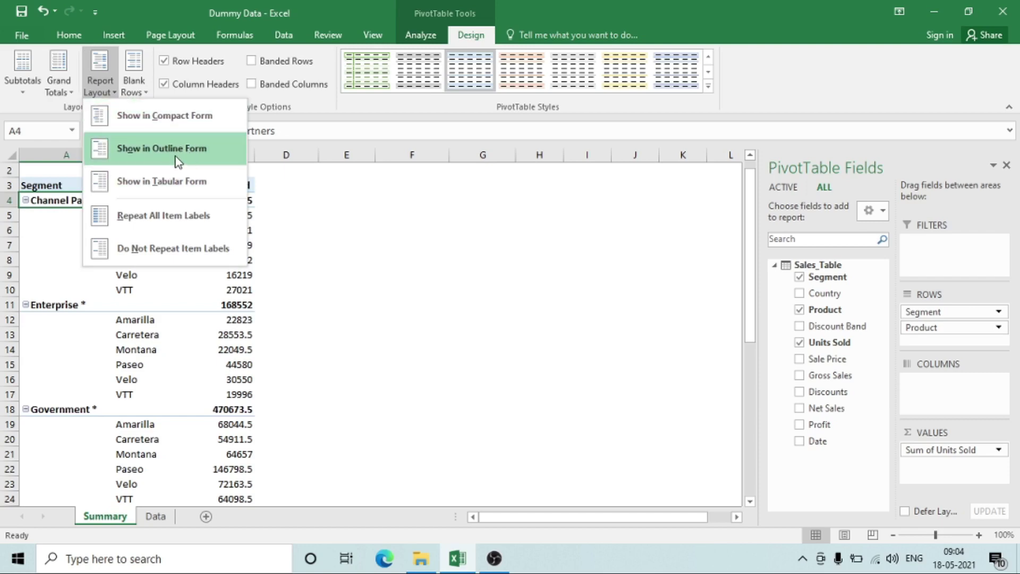
pyautogui.click(51, 204)
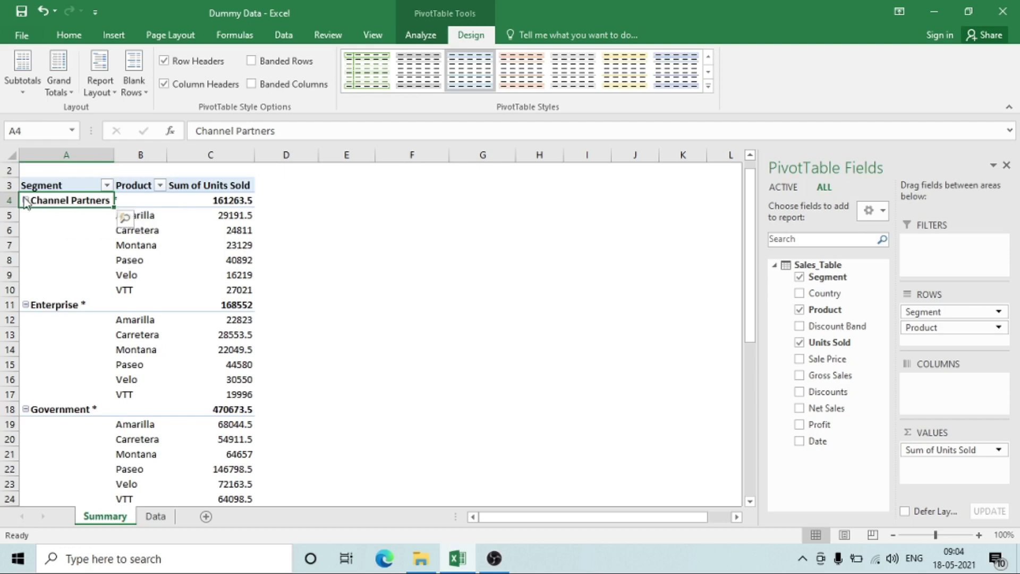
pyautogui.click(6, 200)
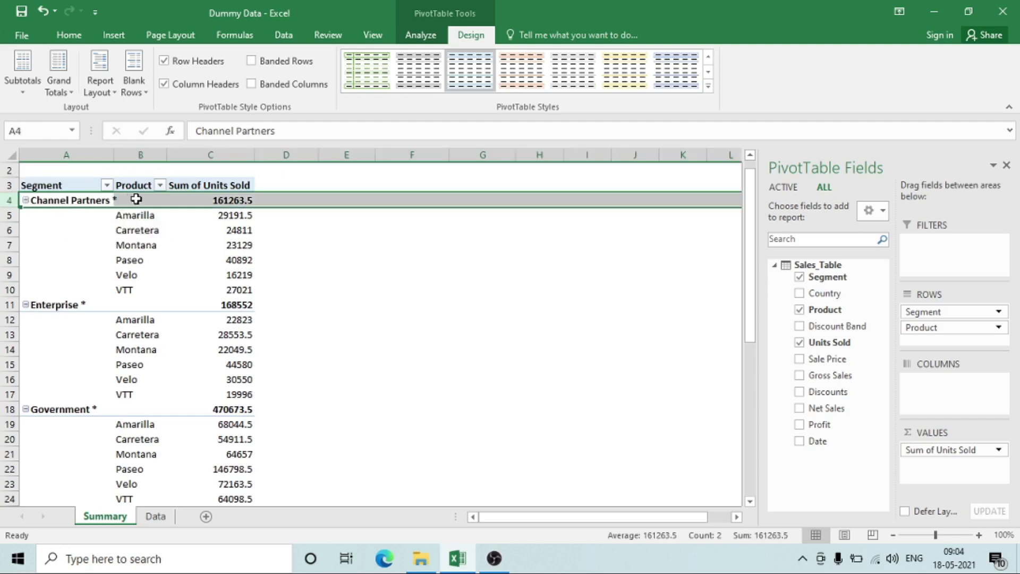
pyautogui.moveTo(132, 217); pyautogui.dragTo(139, 282)
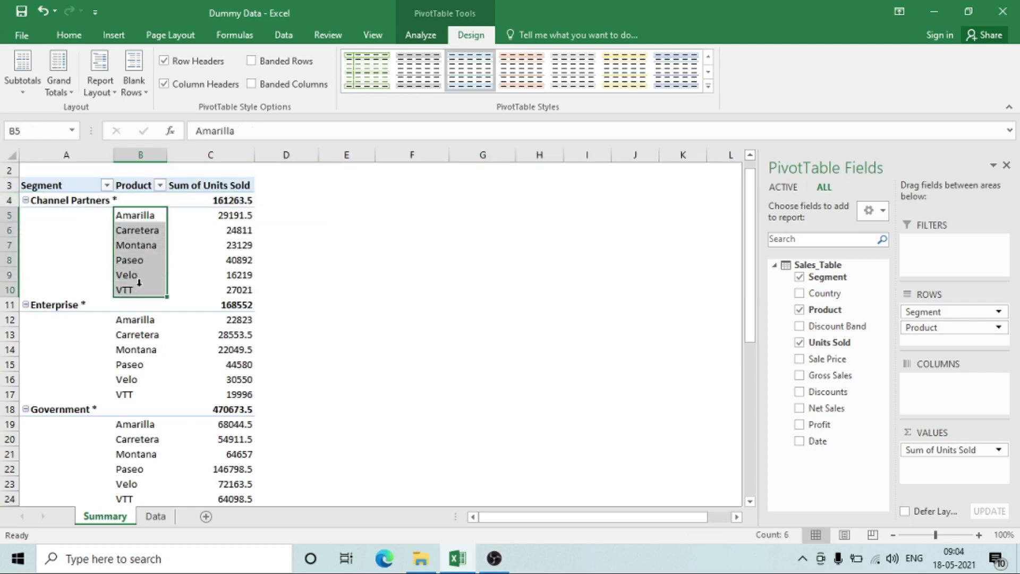
# Step: Show the pivot table in tabular form and check the Channel Partners segment and product cells
pyautogui.click(64, 87)
pyautogui.click(87, 90)
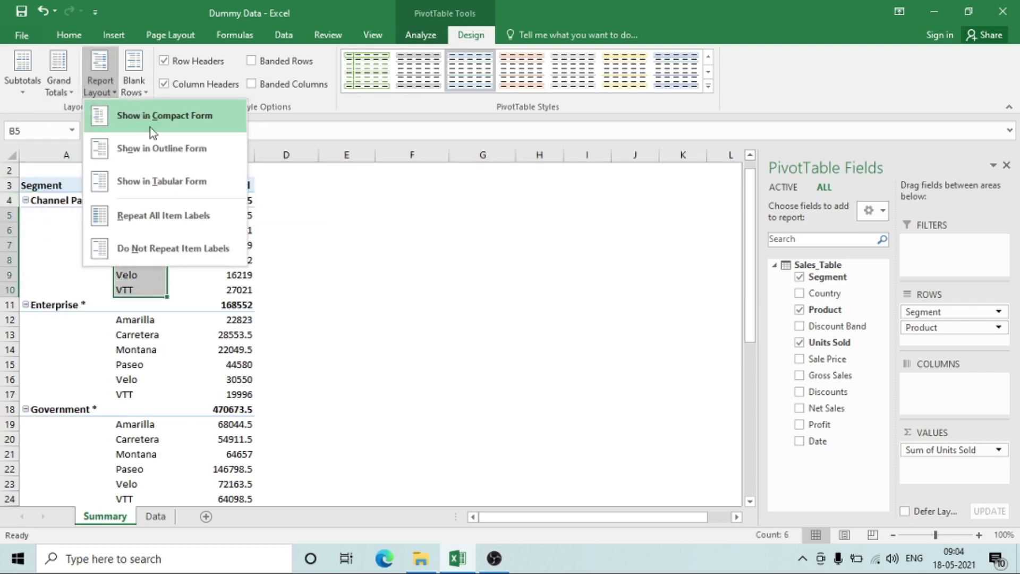
pyautogui.click(166, 173)
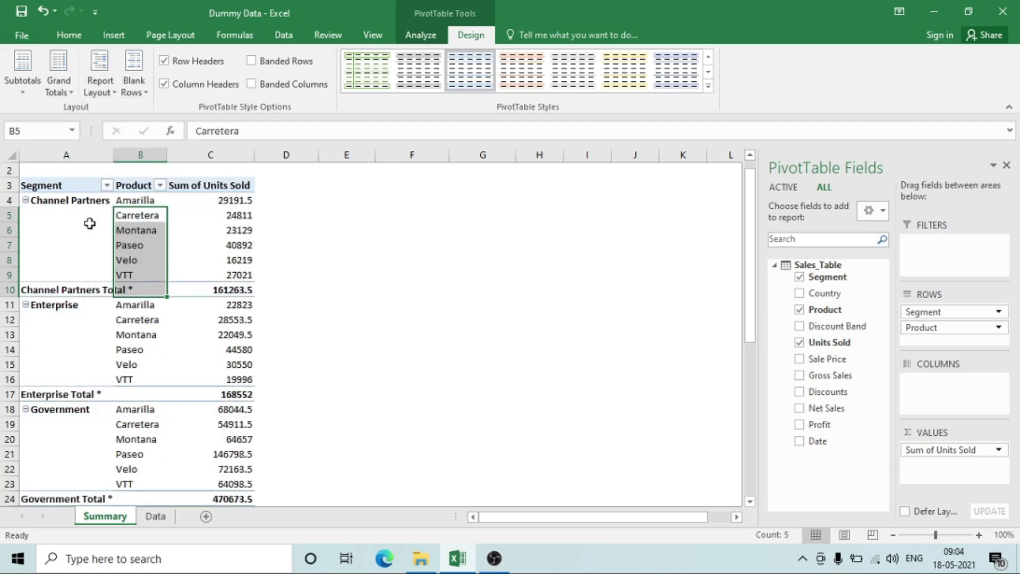
pyautogui.moveTo(148, 201); pyautogui.dragTo(142, 269)
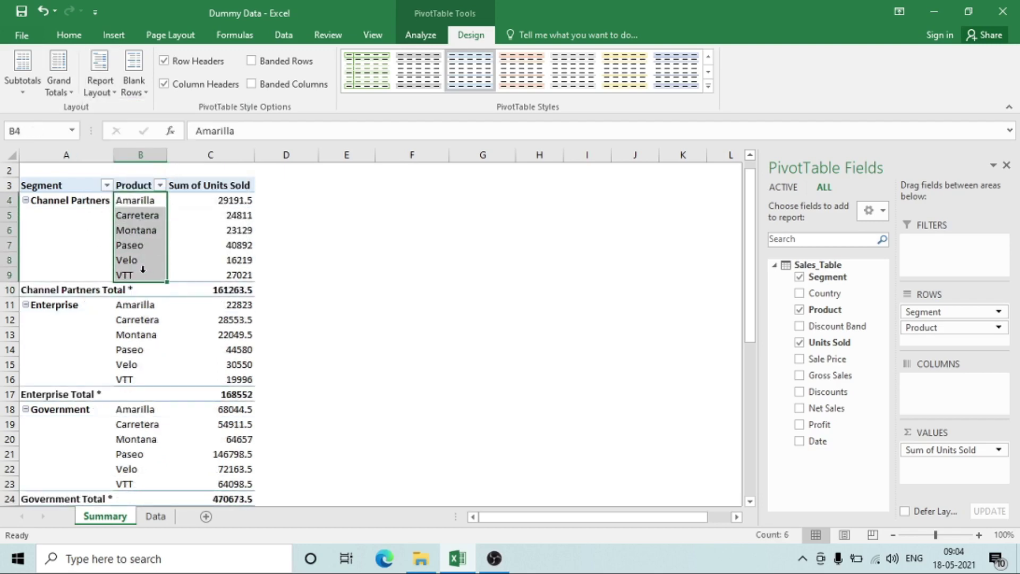
pyautogui.moveTo(60, 203); pyautogui.dragTo(71, 271)
pyautogui.moveTo(141, 202); pyautogui.dragTo(134, 269)
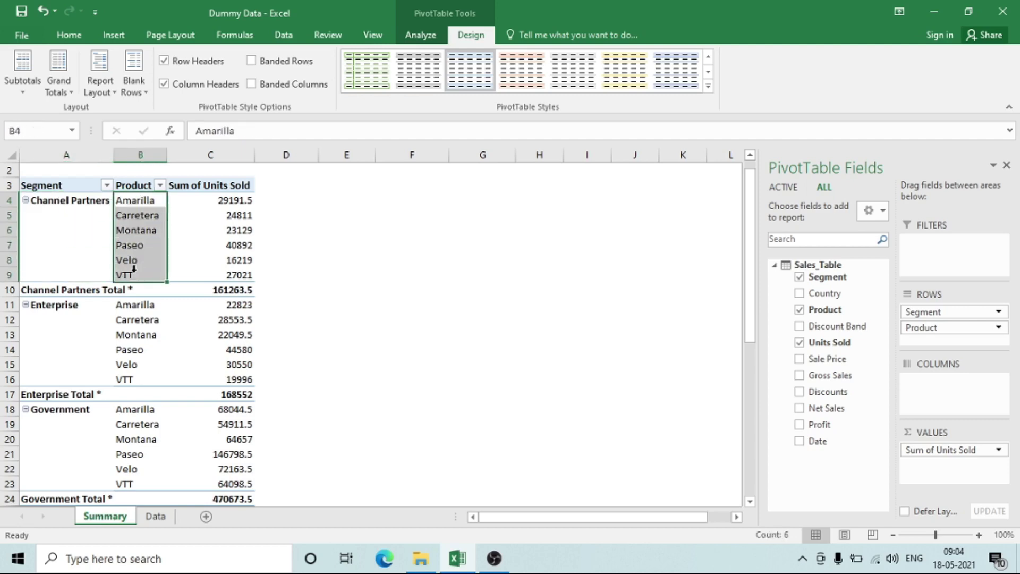
# Step: Repeat all item labels in the Segment column of the tabular layout
pyautogui.click(100, 74)
pyautogui.click(181, 218)
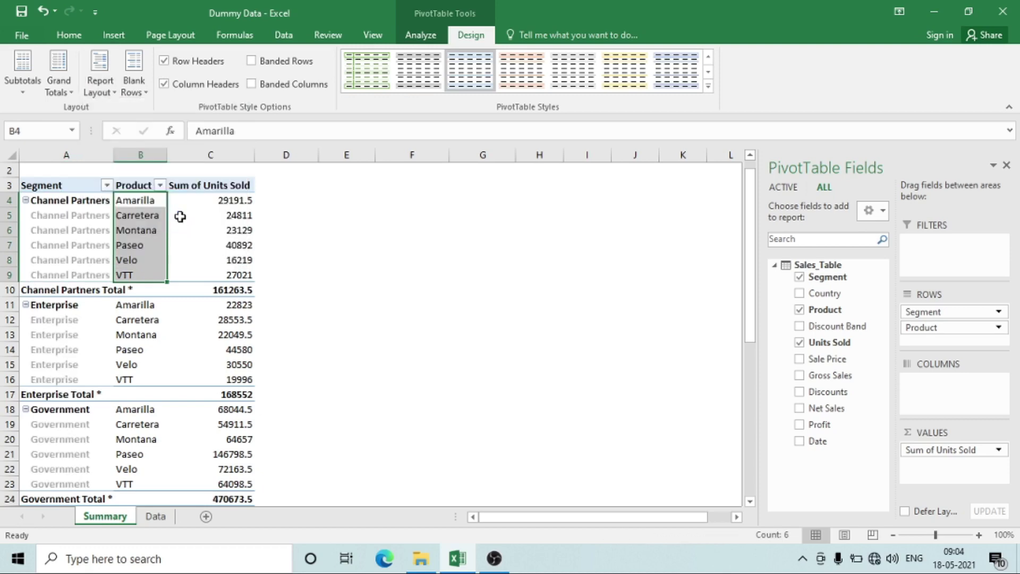
pyautogui.click(127, 306)
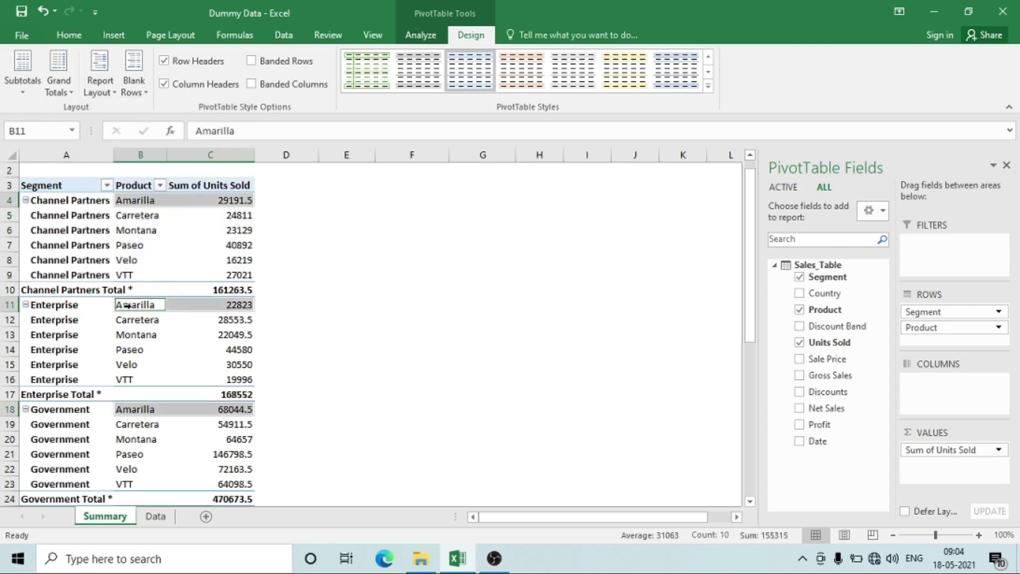
# Step: Compare the Channel Partners Total row with the Data sheet's layout, and turn off subtotals in the pivot table
pyautogui.click(81, 290)
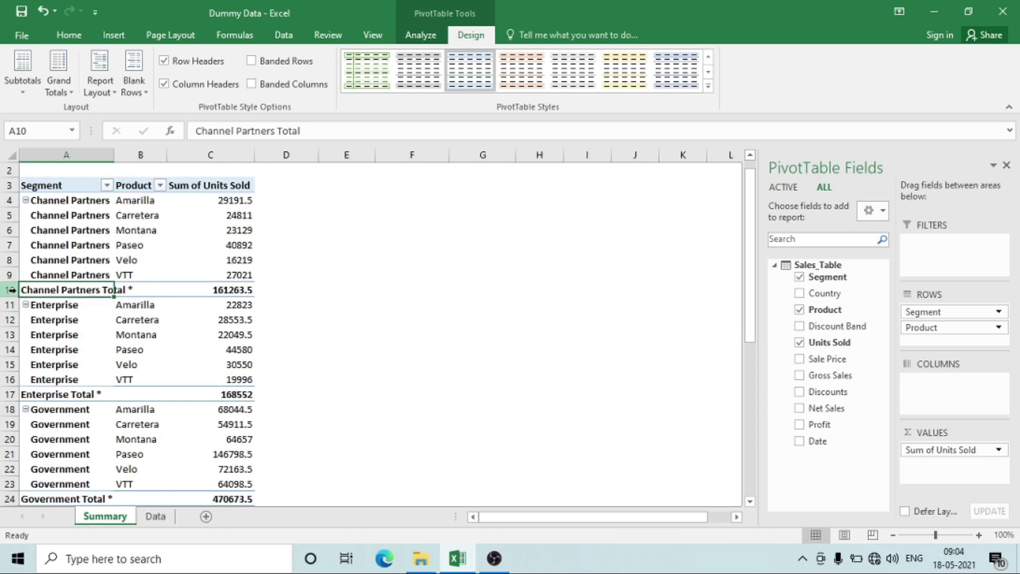
pyautogui.moveTo(209, 299)
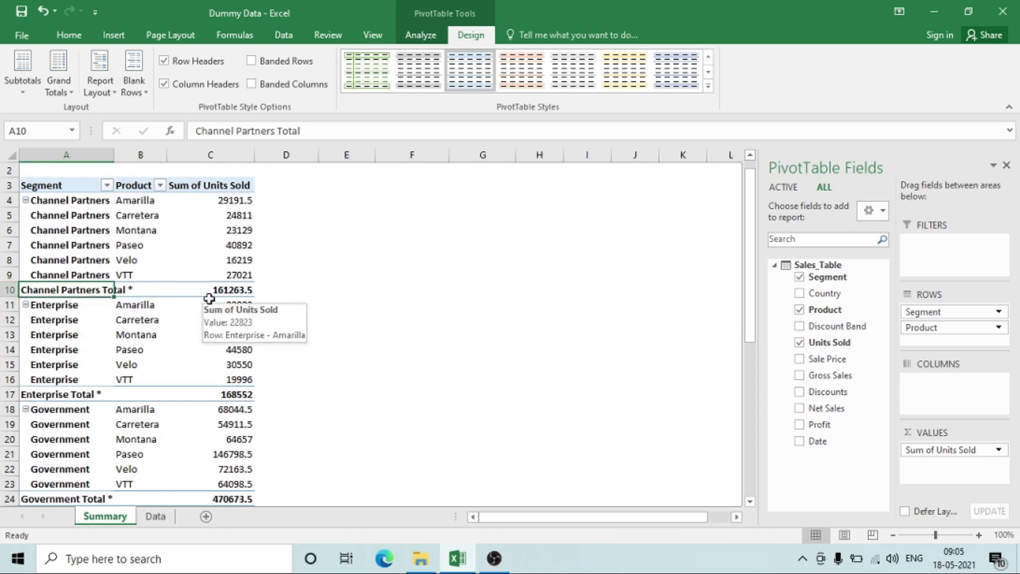
pyautogui.click(156, 517)
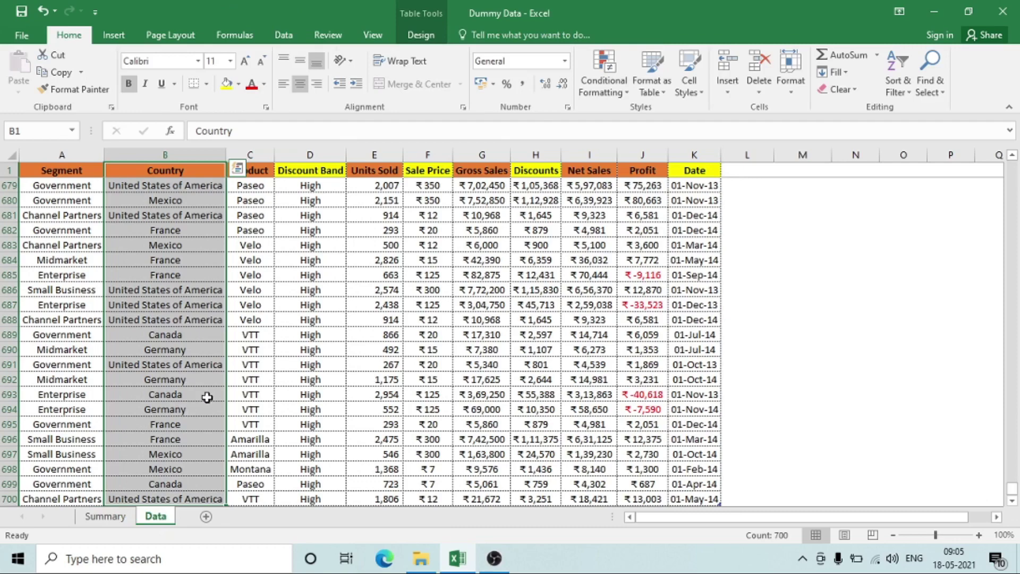
pyautogui.click(90, 518)
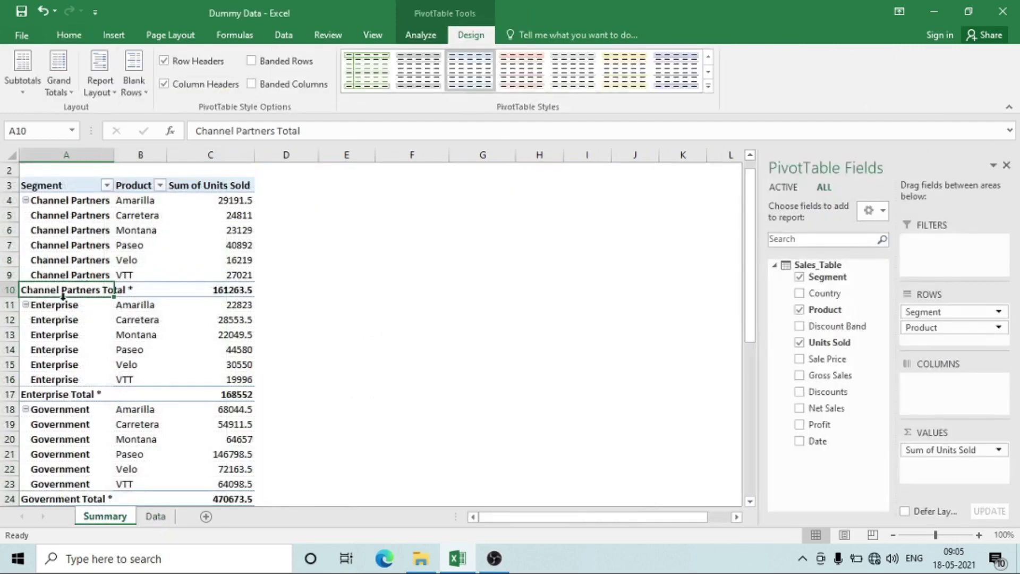
pyautogui.click(14, 95)
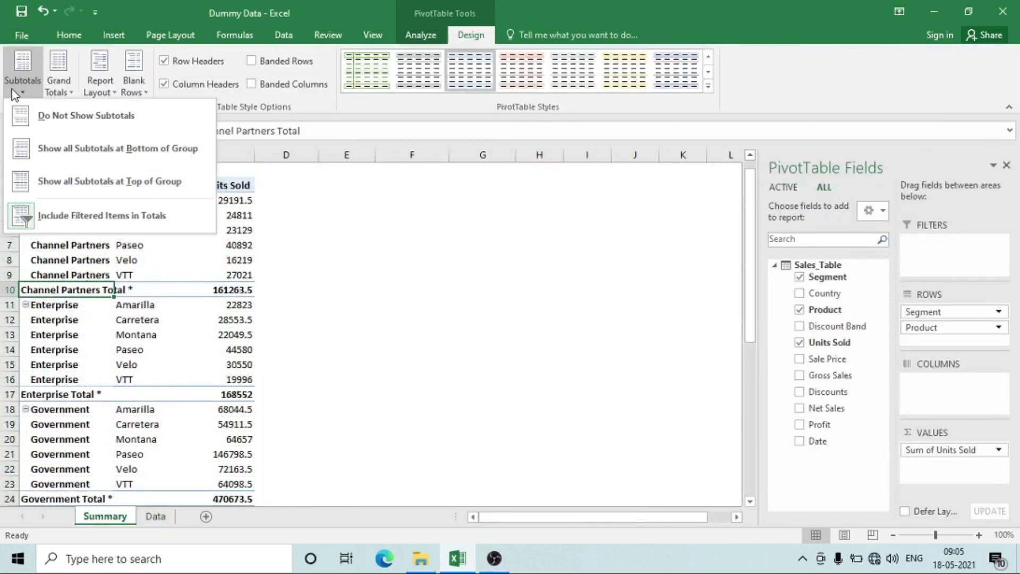
pyautogui.click(60, 113)
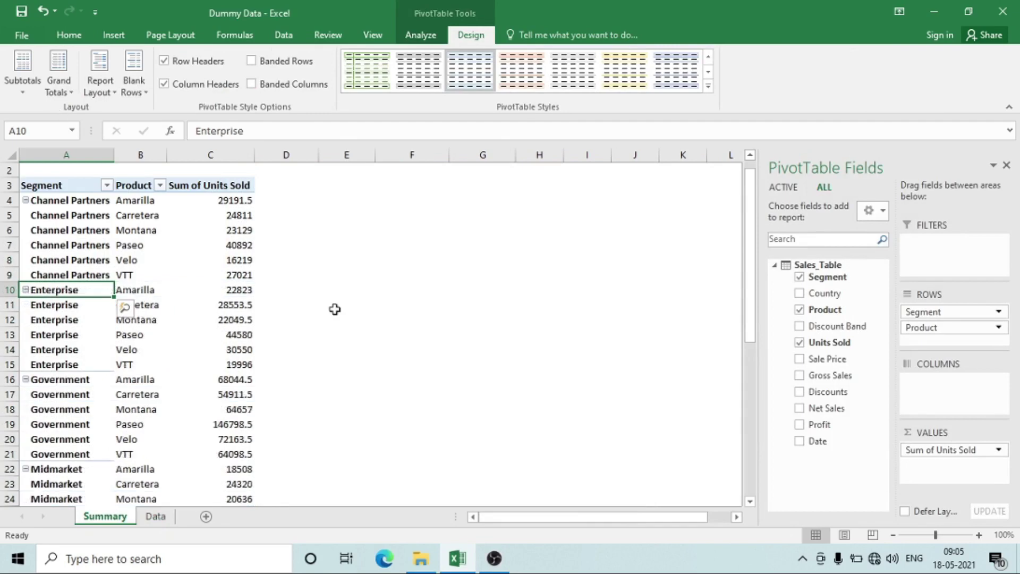
# Step: Examine the Segment, Product and Sum of Units Sold columns of the pivot table without subtotals
pyautogui.click(152, 336)
pyautogui.press('Left')
pyautogui.press('Down')
pyautogui.press('Down')
pyautogui.press('Down')
pyautogui.press('Down')
pyautogui.press('Down')
pyautogui.press('Down')
pyautogui.press('Down')
pyautogui.press('Down')
pyautogui.press('Down')
pyautogui.press('Down')
pyautogui.press('Down')
pyautogui.press('Down')
pyautogui.press('Down')
pyautogui.press('Down')
pyautogui.press('Down')
pyautogui.press('Down')
pyautogui.press('Down')
pyautogui.press('Down')
pyautogui.press('Down')
pyautogui.press('Down')
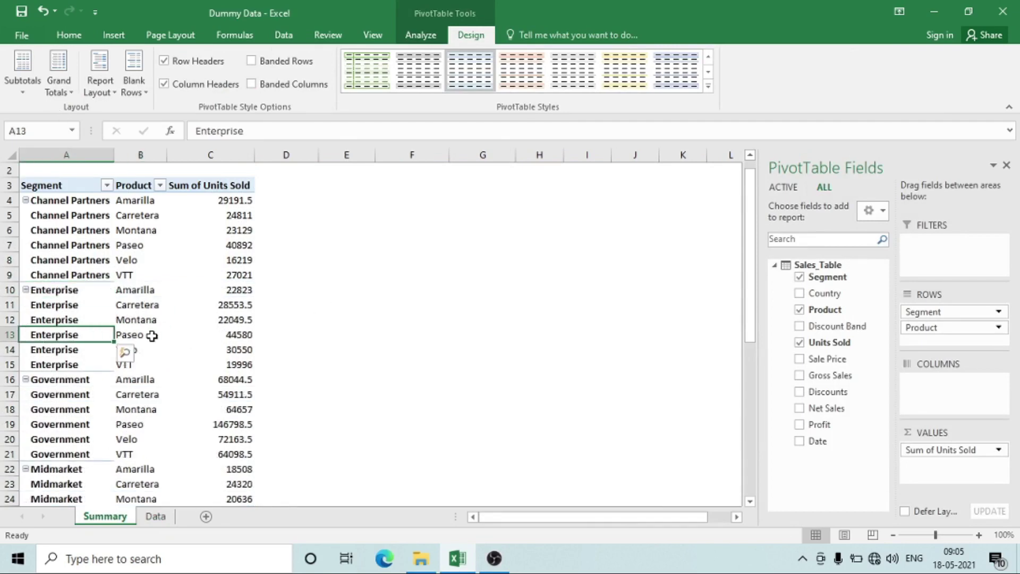
pyautogui.hotkey('ctrl', 'Up')
pyautogui.hotkey('ctrl', 'Up')
pyautogui.press('Down')
pyautogui.press('Down')
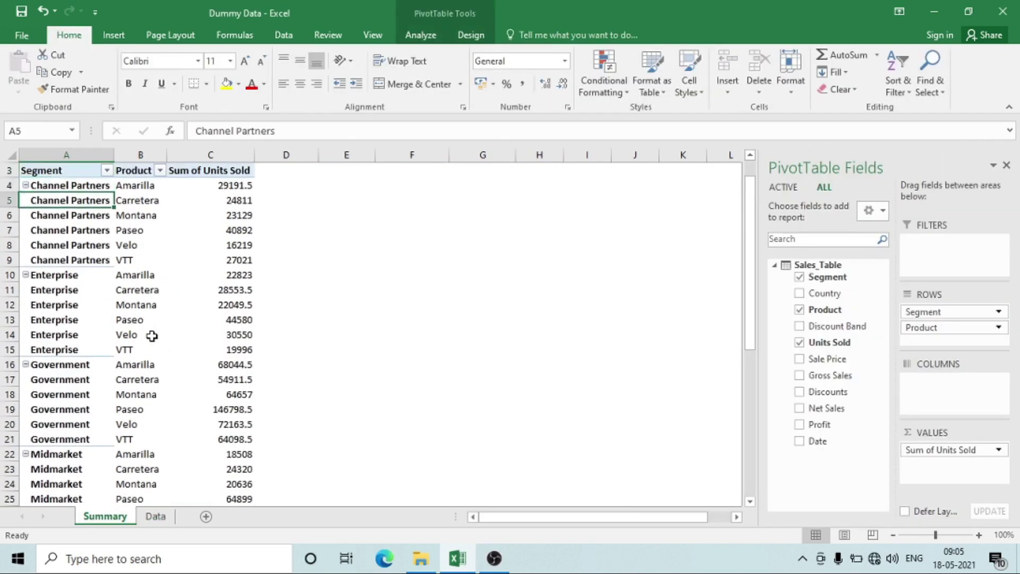
pyautogui.hotkey('ctrl', 'Up')
pyautogui.hotkey('ctrl', 'Up')
pyautogui.press('Down')
pyautogui.press('Down')
pyautogui.press('Down')
pyautogui.hotkey('ctrl', 'space')
pyautogui.hotkey('shift', 'Right')
pyautogui.hotkey('shift', 'Right')
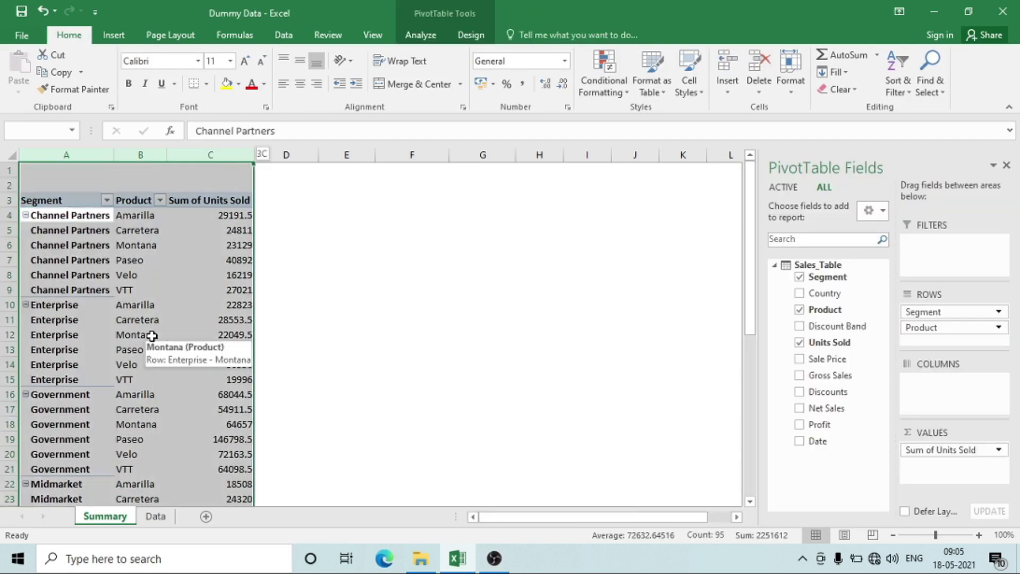
# Step: Turn off the pivot table's grand totals for rows and columns
pyautogui.hotkey('ctrl', 'Down')
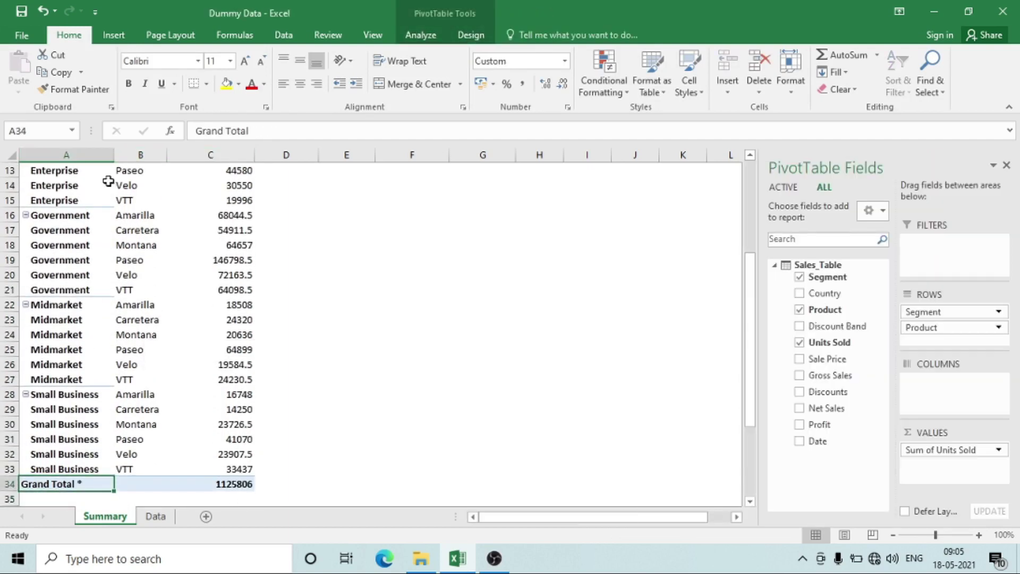
pyautogui.click(426, 34)
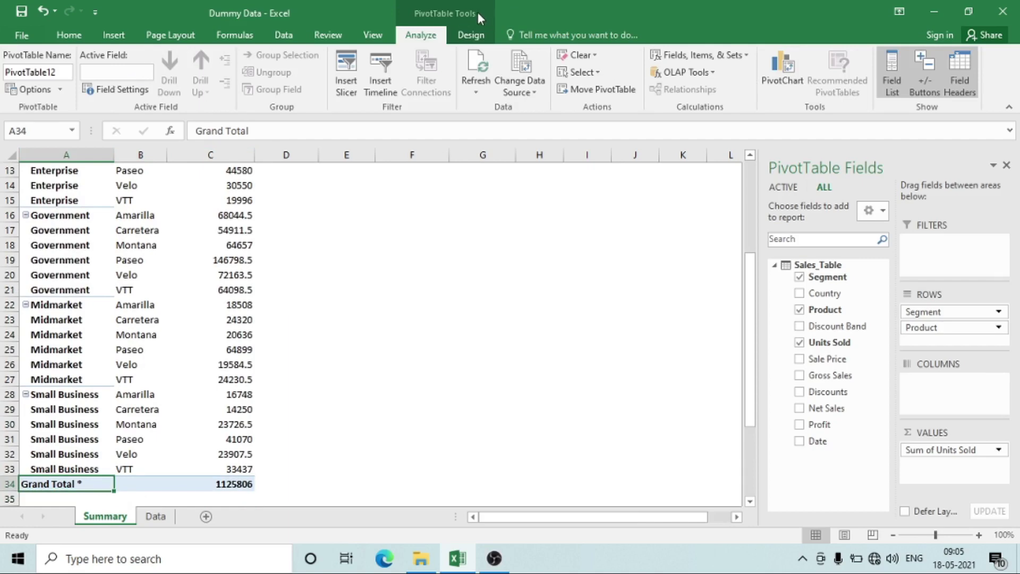
pyautogui.click(471, 34)
pyautogui.click(53, 90)
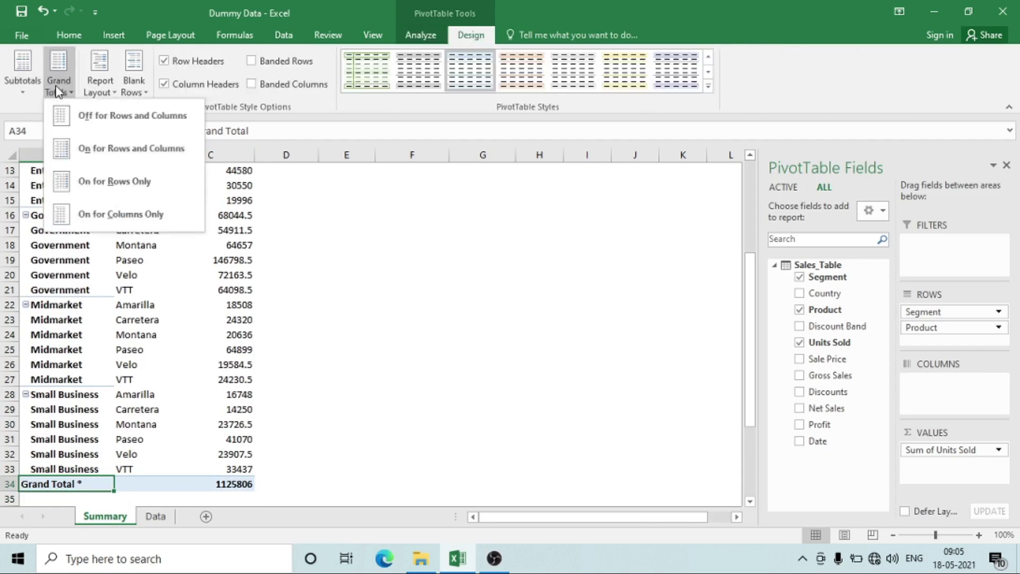
pyautogui.click(120, 127)
pyautogui.click(91, 319)
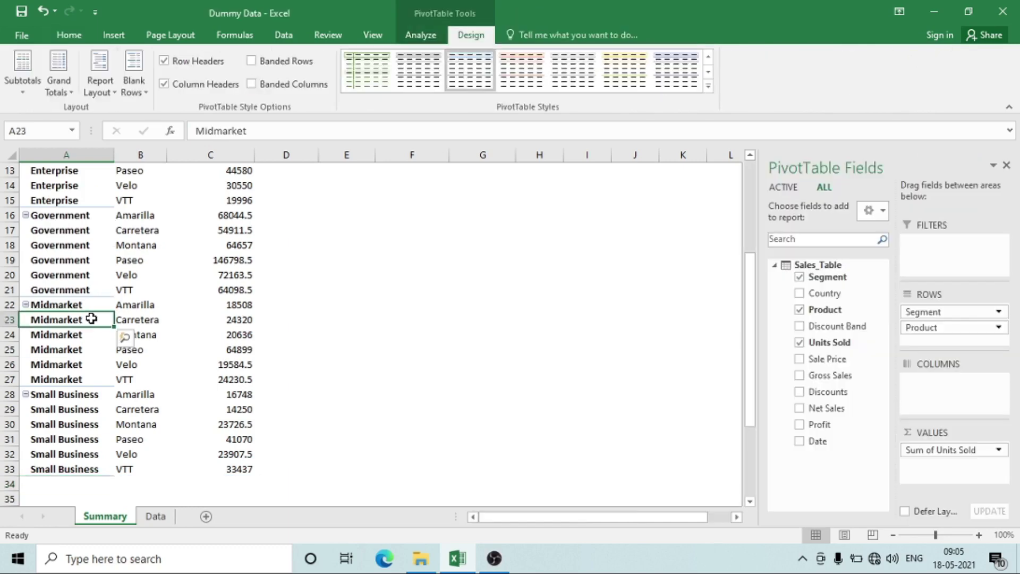
# Step: Insert a blank line after each item in the pivot table
pyautogui.hotkey('ctrl', 'Home')
pyautogui.press('Right')
pyautogui.press('Down')
pyautogui.press('Down')
pyautogui.press('Down')
pyautogui.press('Down')
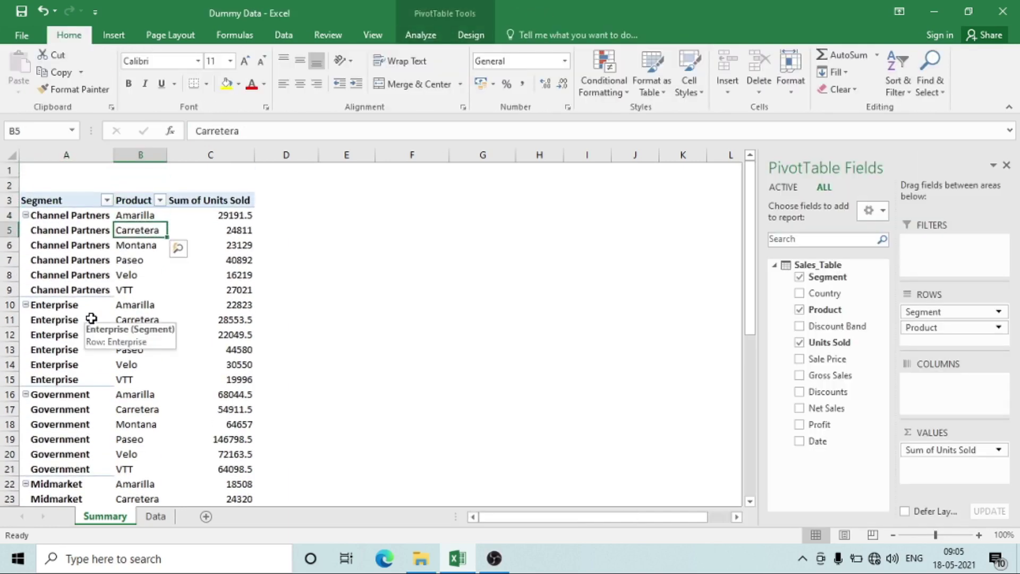
pyautogui.click(460, 38)
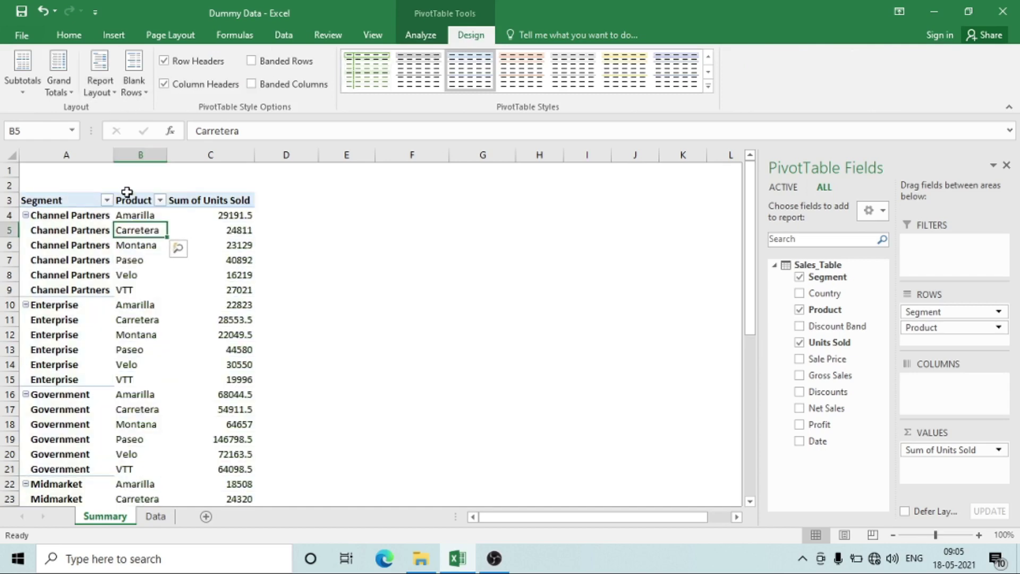
pyautogui.click(87, 274)
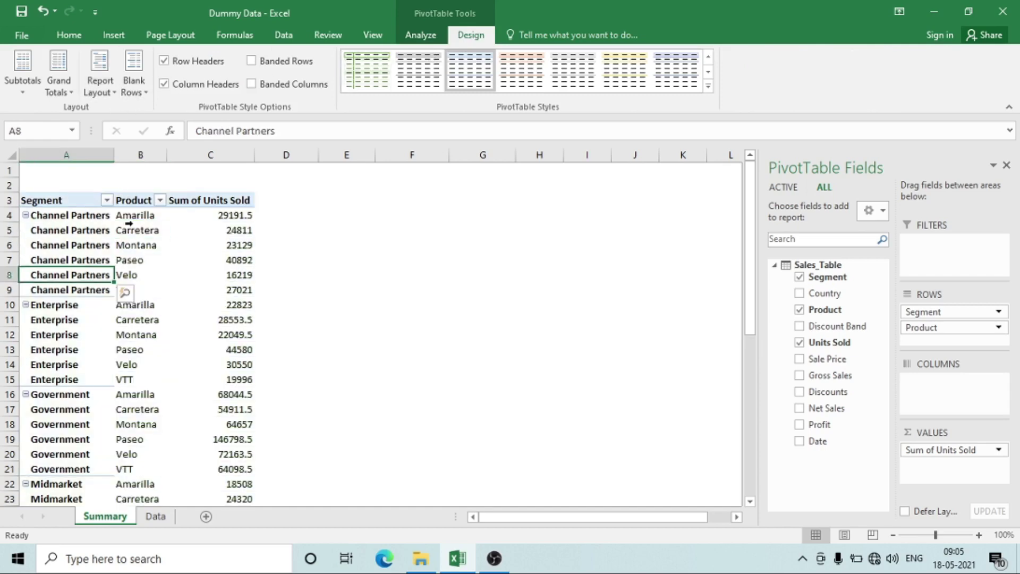
pyautogui.click(128, 91)
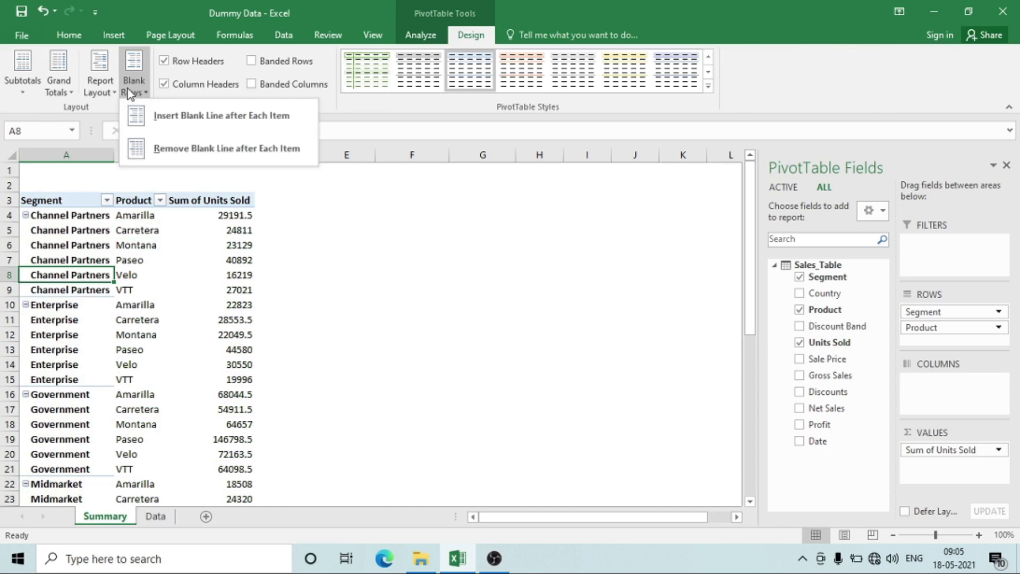
pyautogui.click(183, 127)
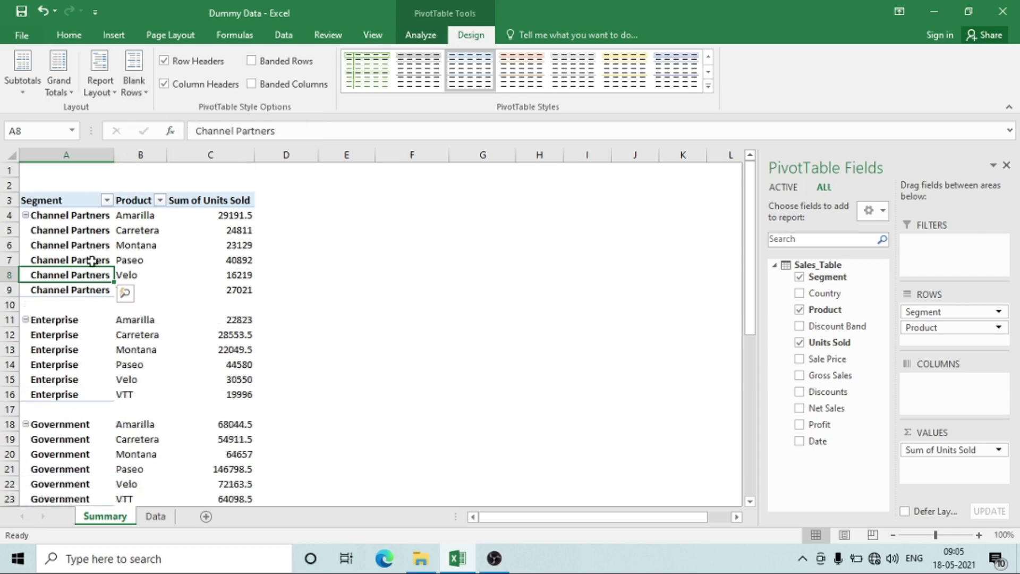
# Step: Examine the spacing between the Channel Partners, Enterprise and Government groups of the pivot table
pyautogui.click(56, 300)
pyautogui.moveTo(61, 304); pyautogui.dragTo(254, 282)
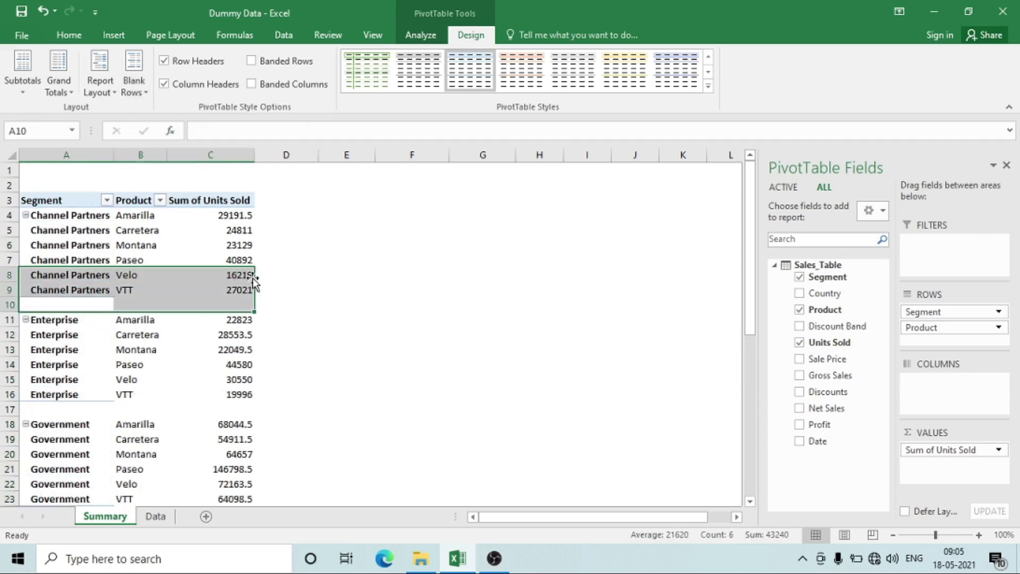
pyautogui.click(217, 305)
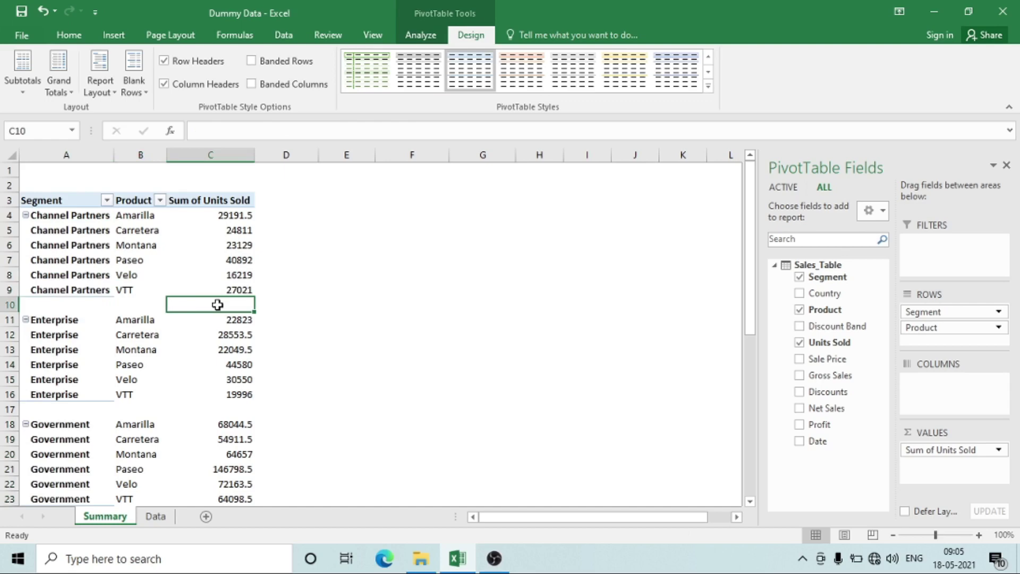
pyautogui.press('Left')
pyautogui.press('Left')
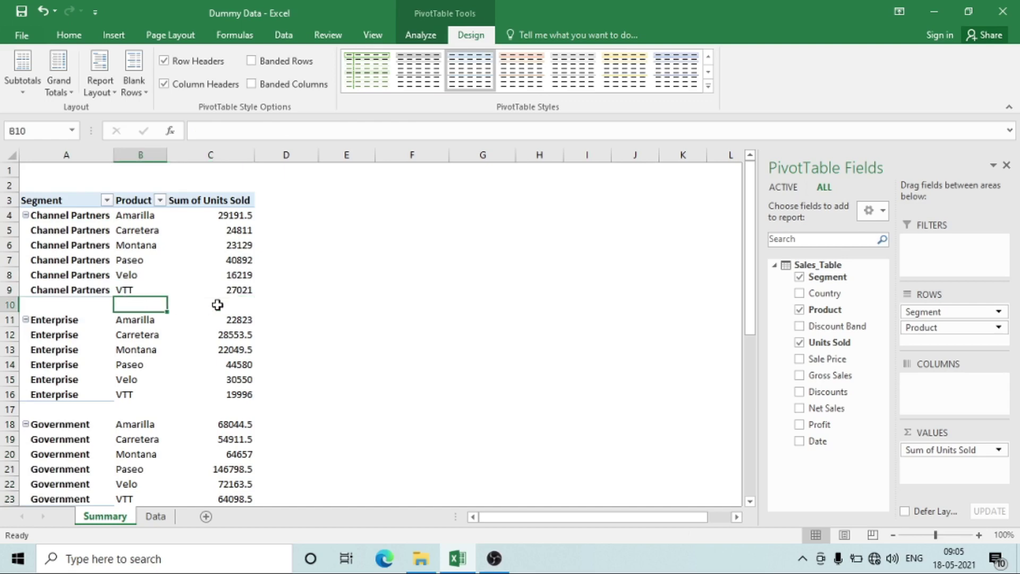
pyautogui.press('Up')
pyautogui.press('Down')
pyautogui.press('Down')
pyautogui.press('Down')
pyautogui.press('Down')
pyautogui.press('Down')
pyautogui.press('Down')
pyautogui.press('Down')
pyautogui.press('Down')
pyautogui.press('Down')
pyautogui.press('Down')
pyautogui.press('Down')
pyautogui.press('Down')
pyautogui.press('Down')
pyautogui.press('Down')
pyautogui.press('Down')
pyautogui.press('Down')
pyautogui.press('Down')
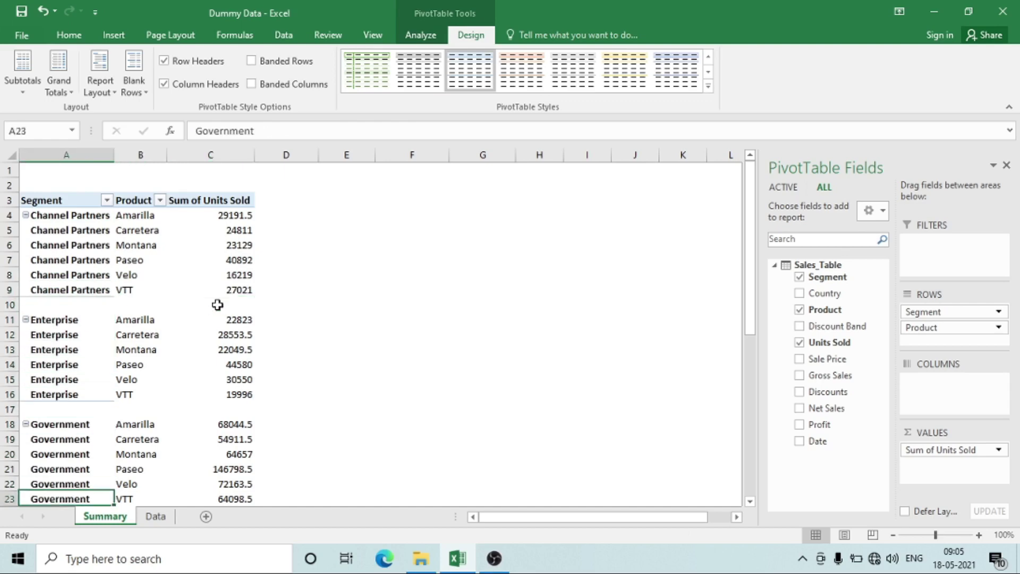
pyautogui.press('Up')
pyautogui.press('Up')
pyautogui.press('Up')
pyautogui.press('Up')
pyautogui.press('Up')
pyautogui.press('Up')
pyautogui.press('Up')
pyautogui.press('Up')
pyautogui.press('Up')
pyautogui.press('Up')
pyautogui.press('Up')
pyautogui.press('Up')
pyautogui.press('Up')
pyautogui.press('Up')
pyautogui.press('Up')
pyautogui.press('Up')
pyautogui.press('Up')
pyautogui.press('Up')
pyautogui.press('Up')
pyautogui.press('Up')
pyautogui.press('Up')
pyautogui.press('Up')
pyautogui.press('Up')
pyautogui.press('Up')
pyautogui.press('Up')
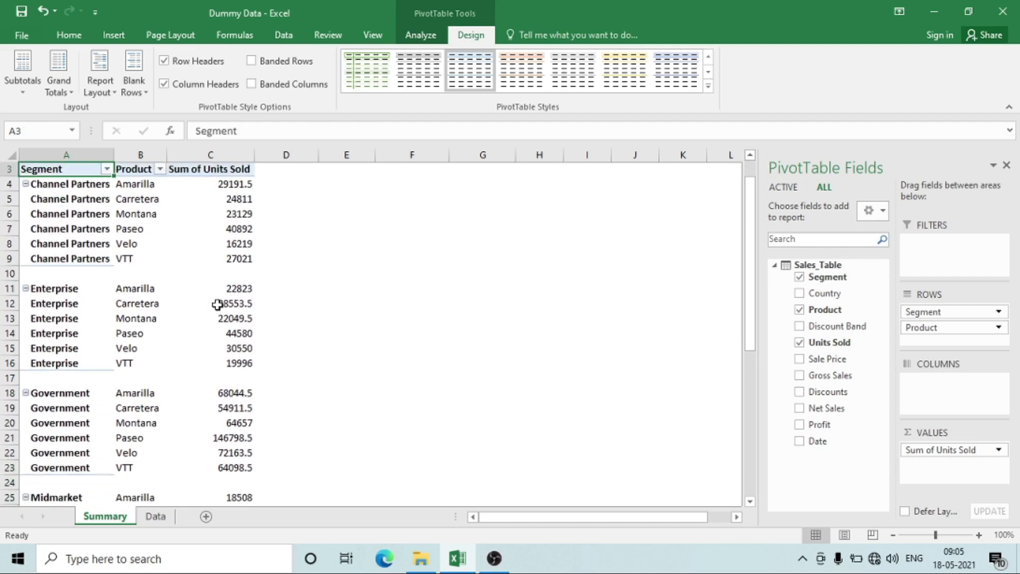
pyautogui.press('Down')
pyautogui.press('Down')
pyautogui.press('Down')
pyautogui.press('Down')
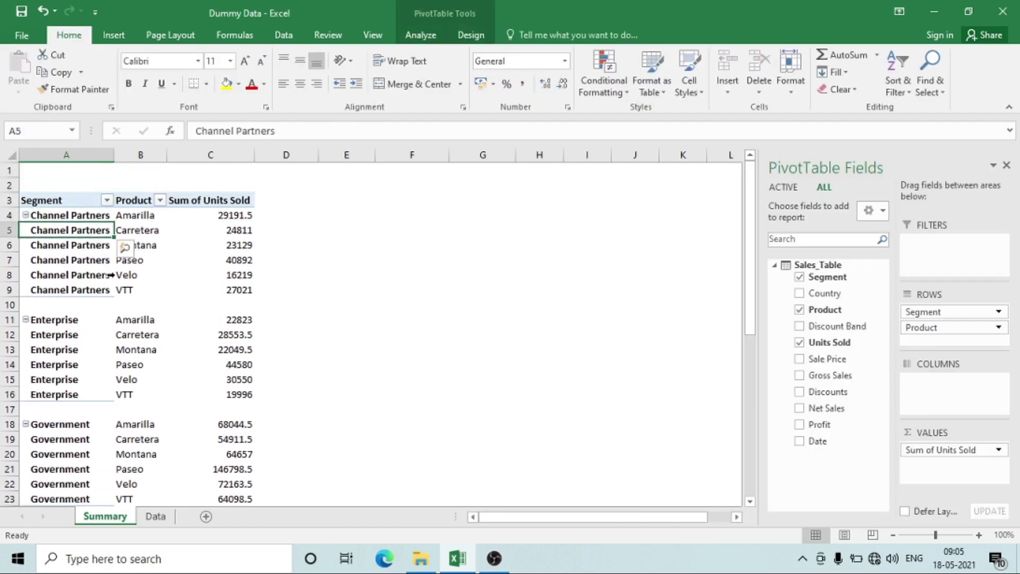
# Step: Remove the blank line after each item in the pivot table
pyautogui.click(419, 35)
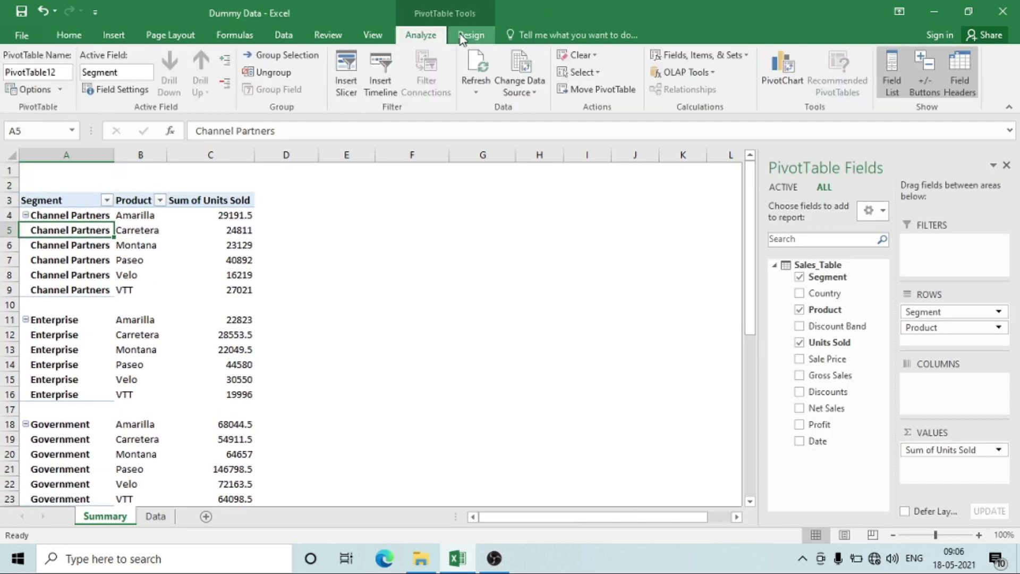
pyautogui.click(463, 35)
pyautogui.click(134, 80)
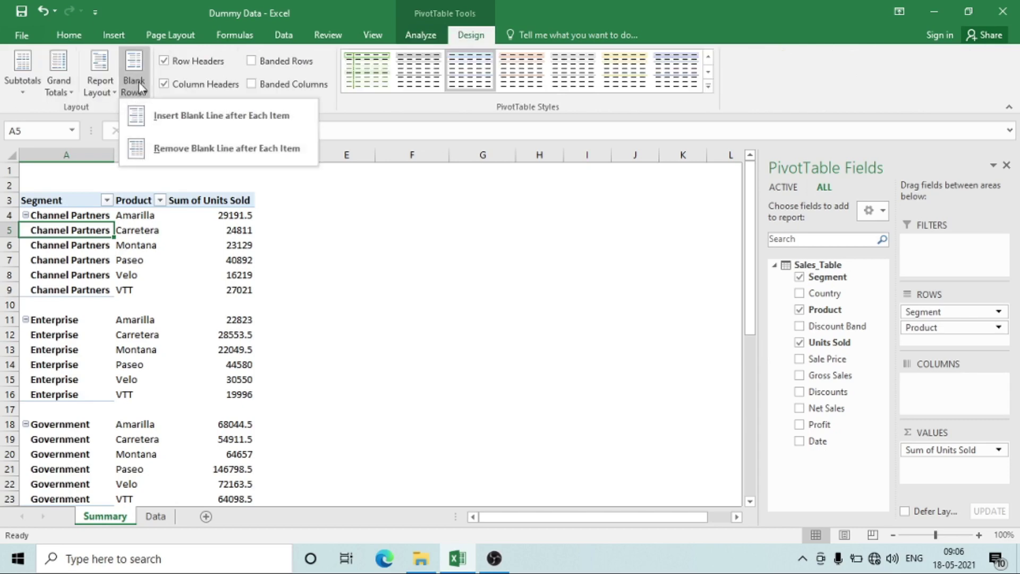
pyautogui.click(189, 151)
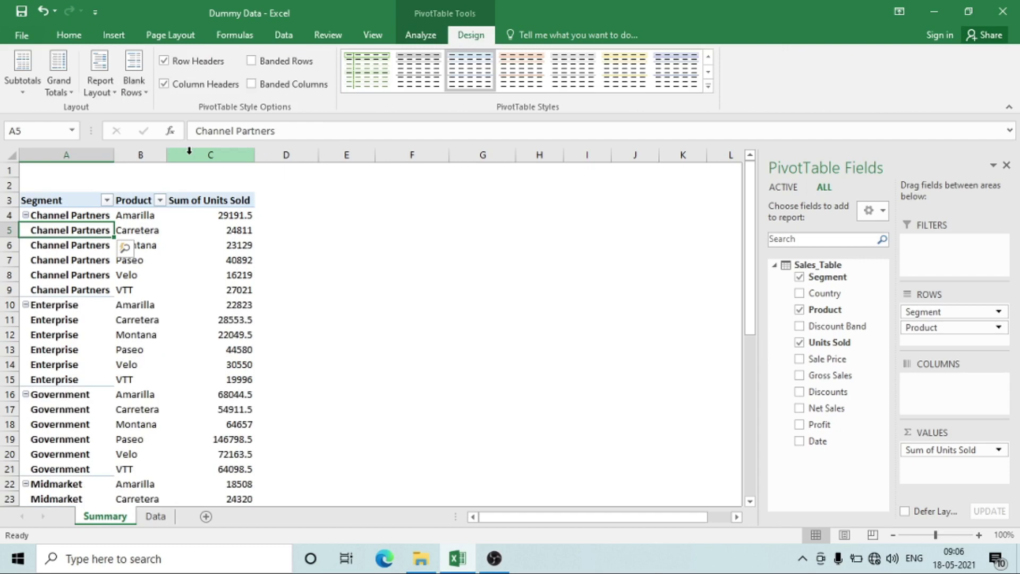
pyautogui.press('Down')
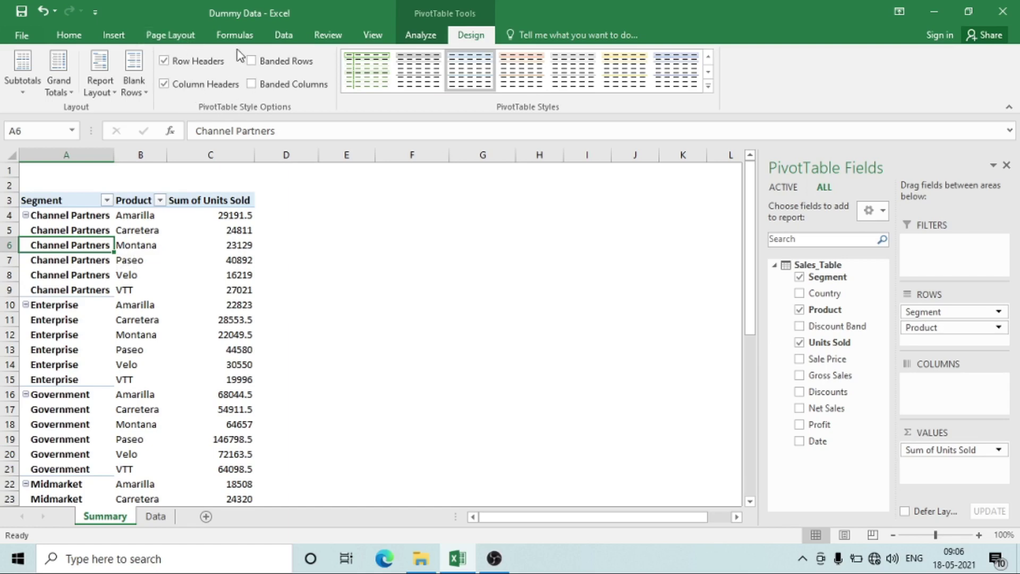
# Step: Turn off row and column header formatting and apply the blue gridlined style from the Light pivot styles
pyautogui.click(164, 62)
pyautogui.click(164, 84)
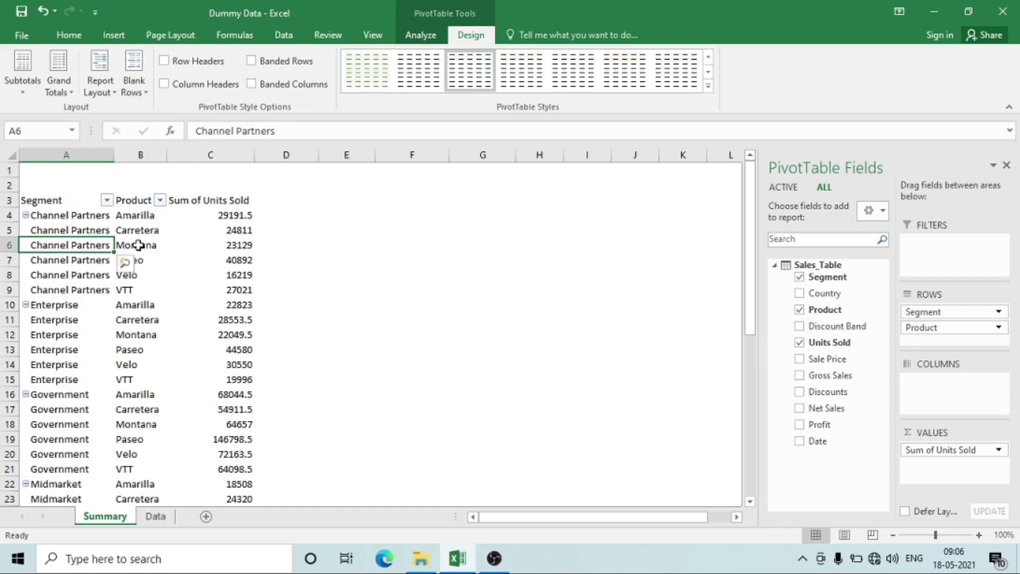
pyautogui.click(709, 86)
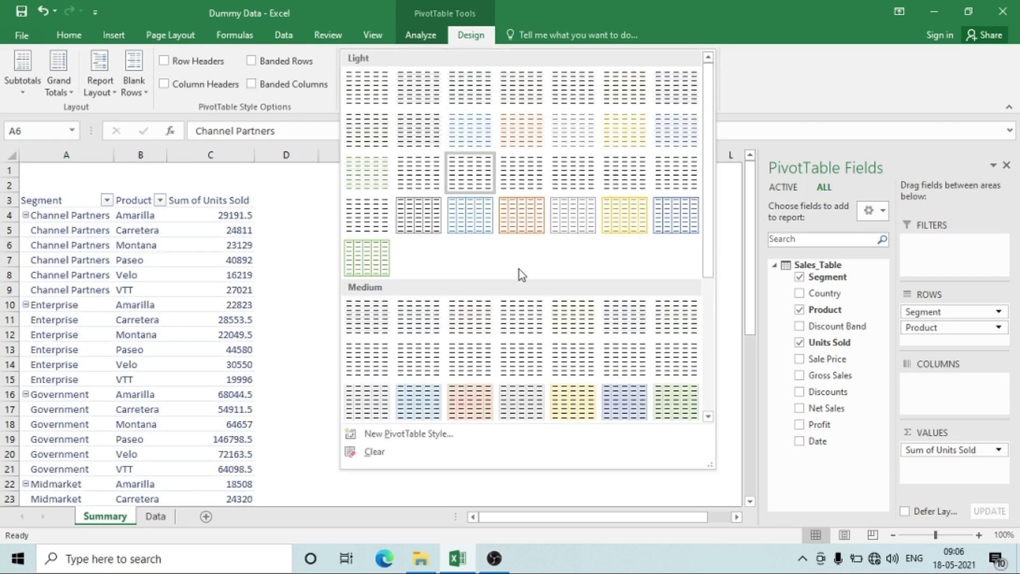
pyautogui.click(475, 206)
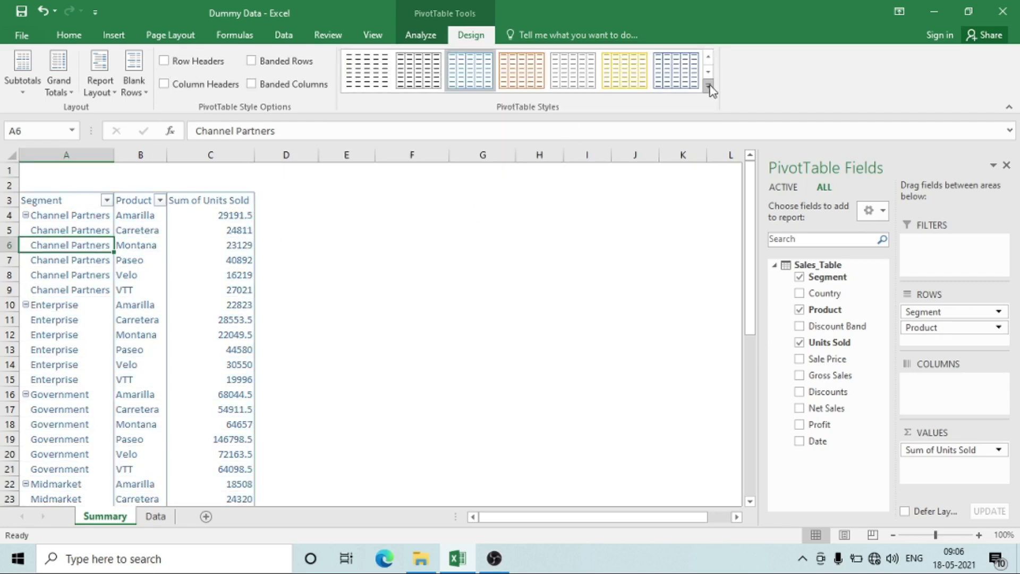
# Step: Turn row header and column header formatting back on and review the available pivot table styles
pyautogui.click(709, 85)
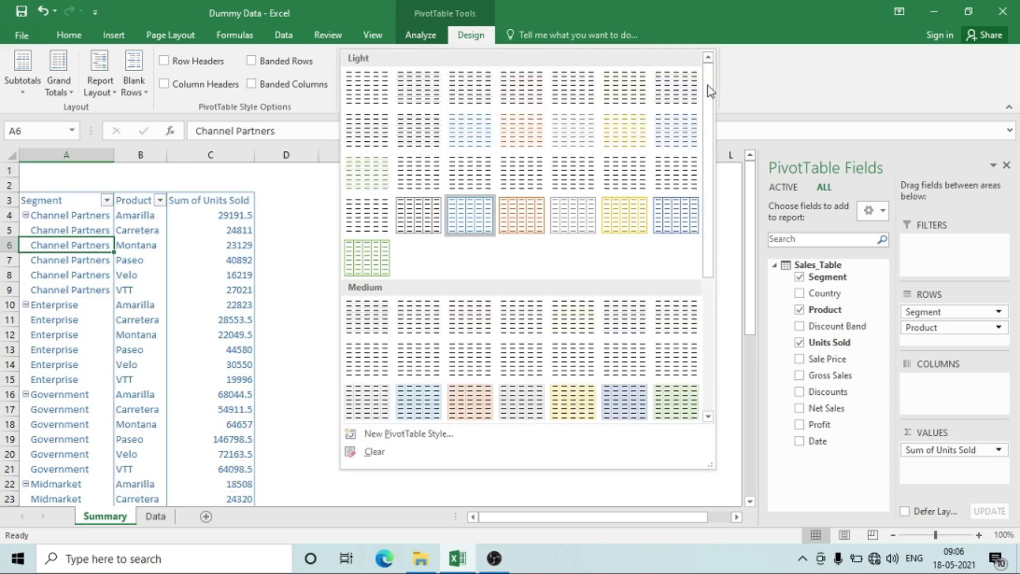
pyautogui.click(56, 199)
pyautogui.moveTo(55, 199); pyautogui.dragTo(75, 432)
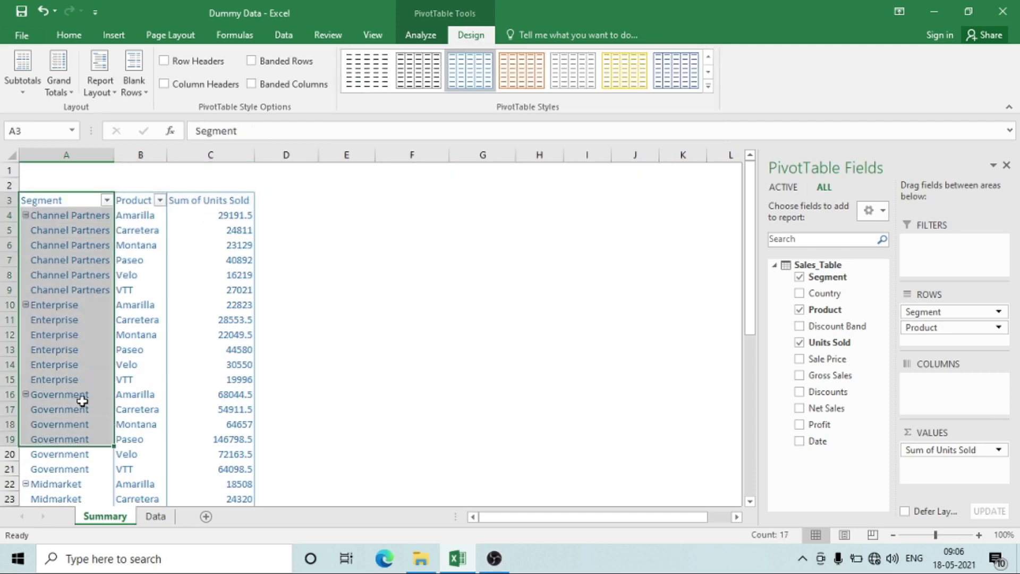
pyautogui.click(164, 62)
pyautogui.click(165, 83)
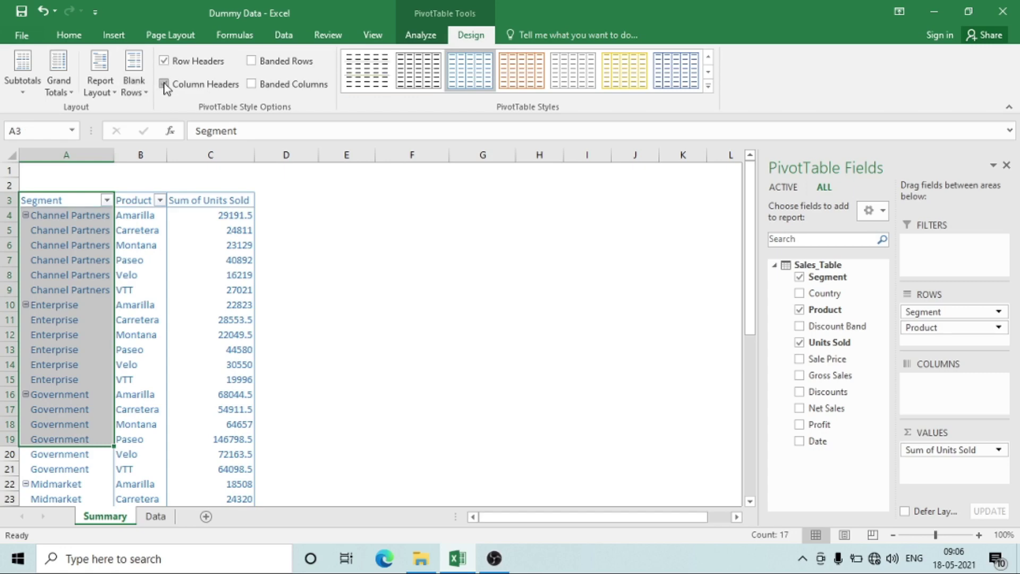
pyautogui.click(708, 85)
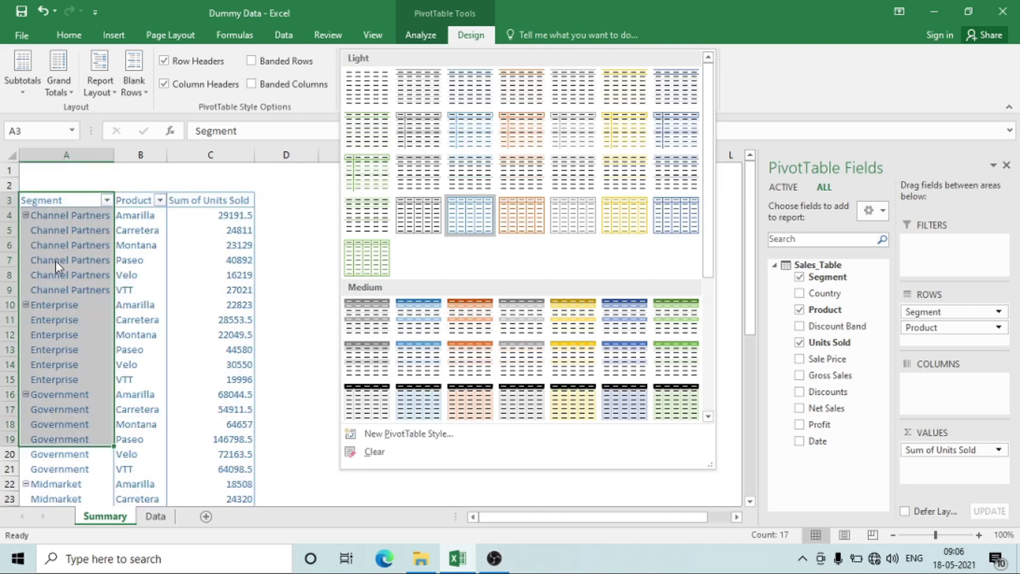
pyautogui.click(162, 388)
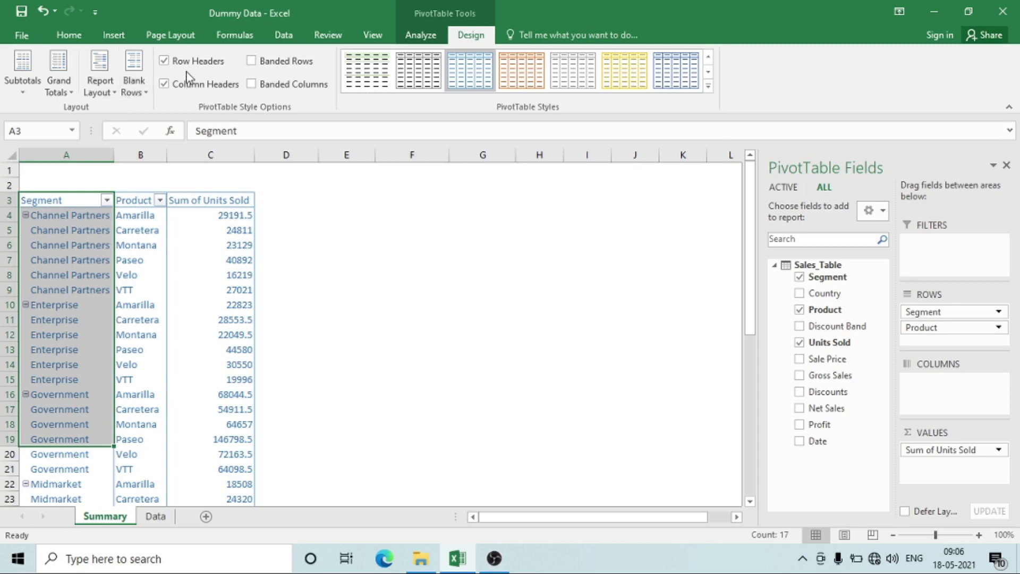
# Step: Turn on banded rows and preview the Light, Medium and Dark pivot styles without applying a new one
pyautogui.click(127, 264)
pyautogui.click(108, 229)
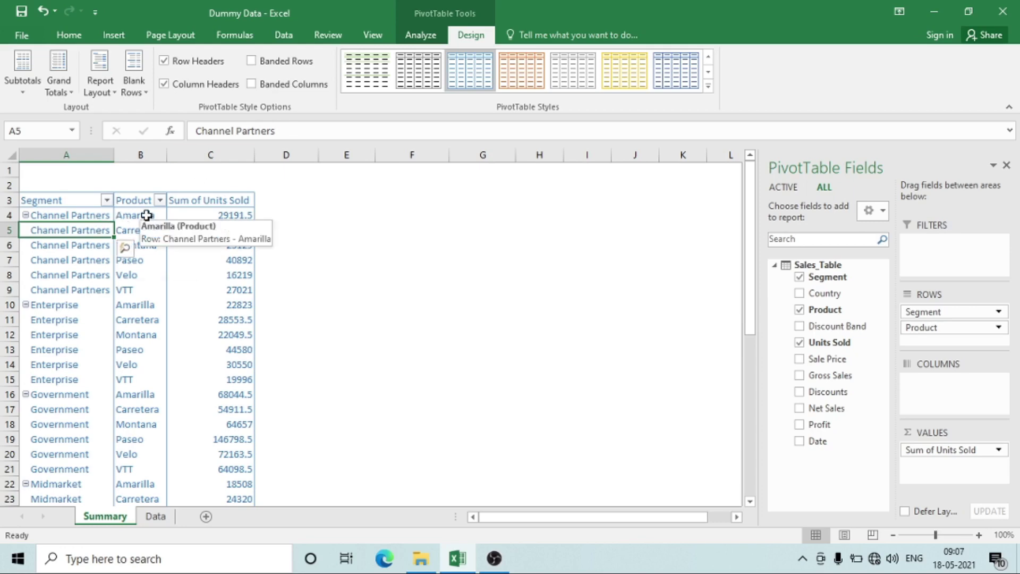
pyautogui.click(252, 61)
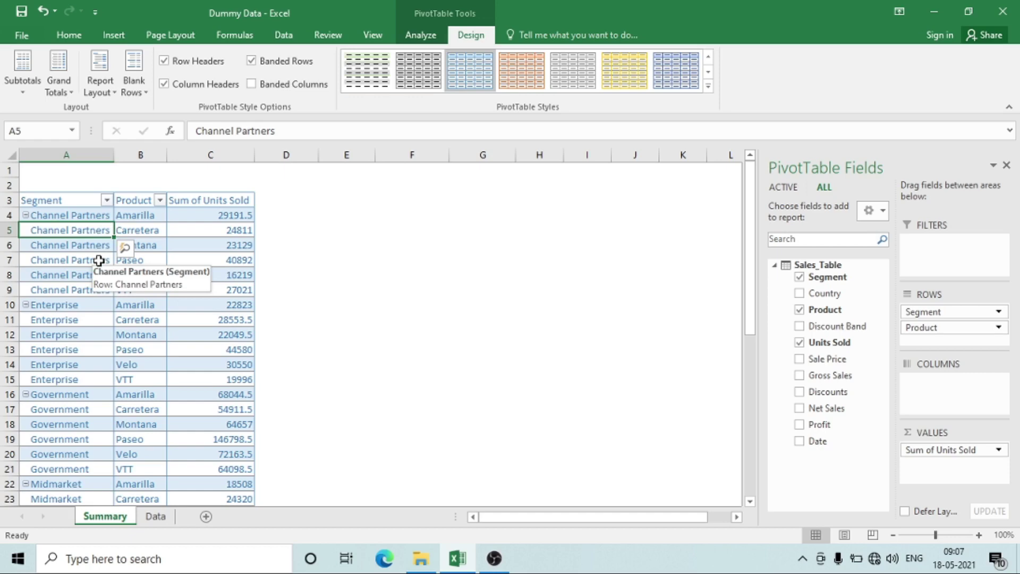
pyautogui.click(708, 85)
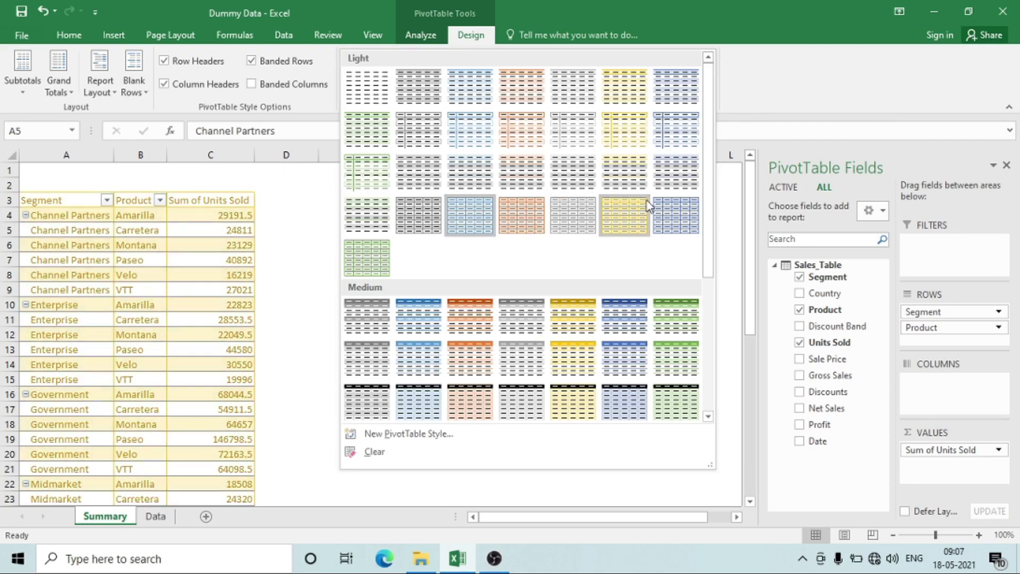
pyautogui.moveTo(710, 144); pyautogui.dragTo(725, 260)
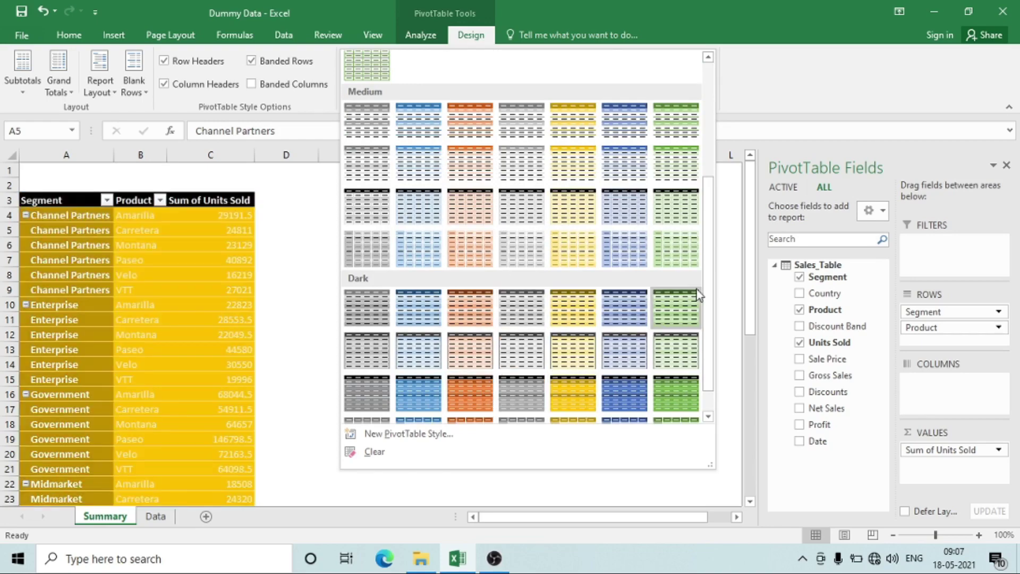
pyautogui.scroll(-1, 597, 369)
pyautogui.click(255, 219)
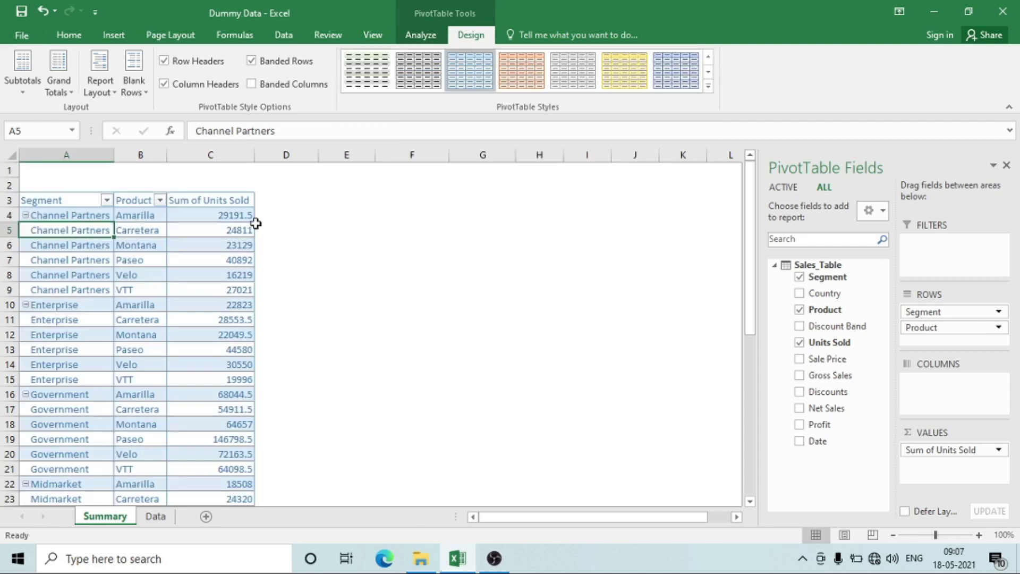
# Step: Turn on banded columns and turn off banded rows in the pivot table
pyautogui.click(177, 219)
pyautogui.click(251, 84)
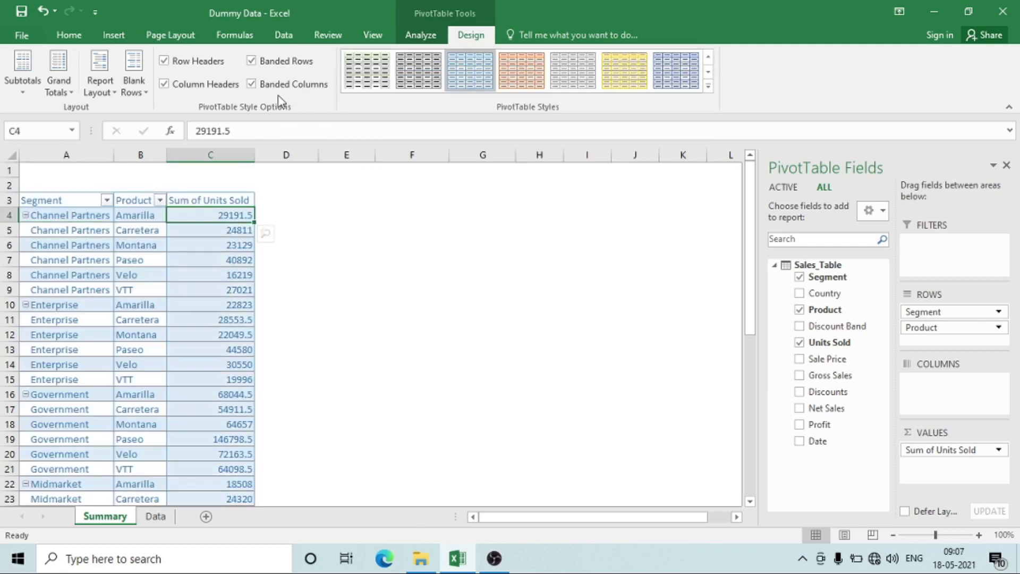
pyautogui.click(252, 62)
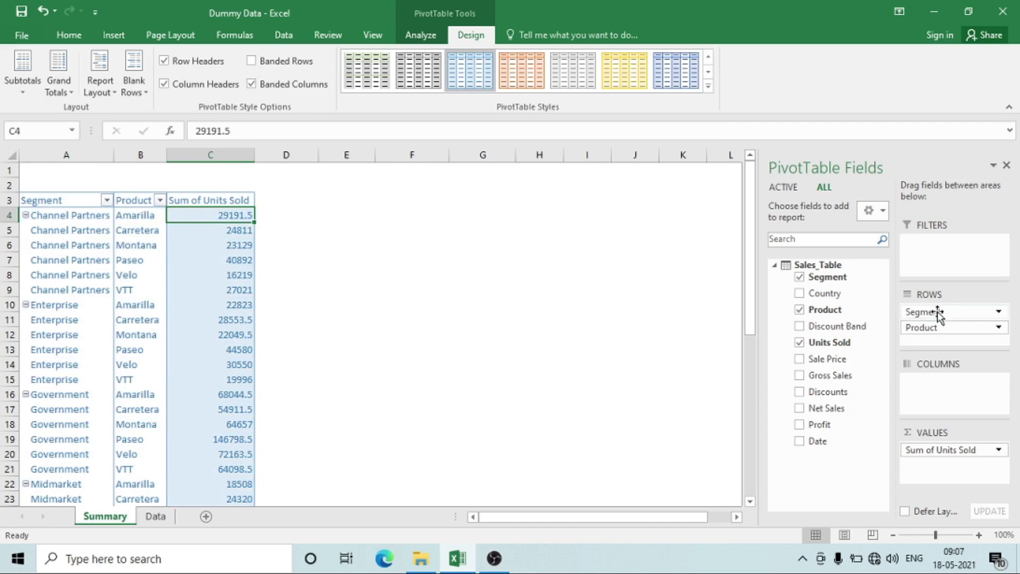
# Step: Move the Segment field from rows to columns and examine the banding across the segment columns
pyautogui.moveTo(939, 313); pyautogui.dragTo(955, 394)
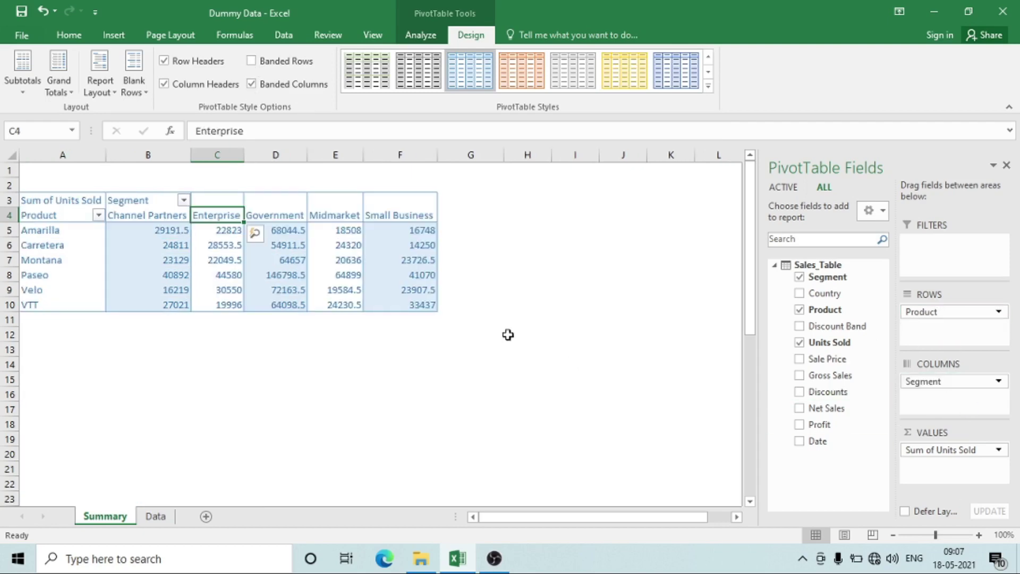
pyautogui.click(144, 155)
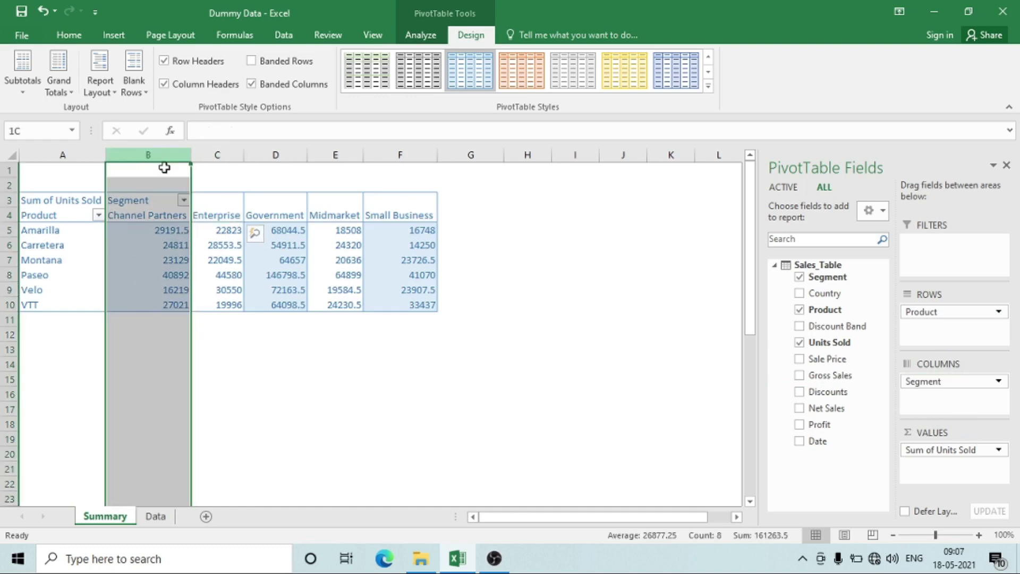
pyautogui.moveTo(215, 154); pyautogui.dragTo(404, 174)
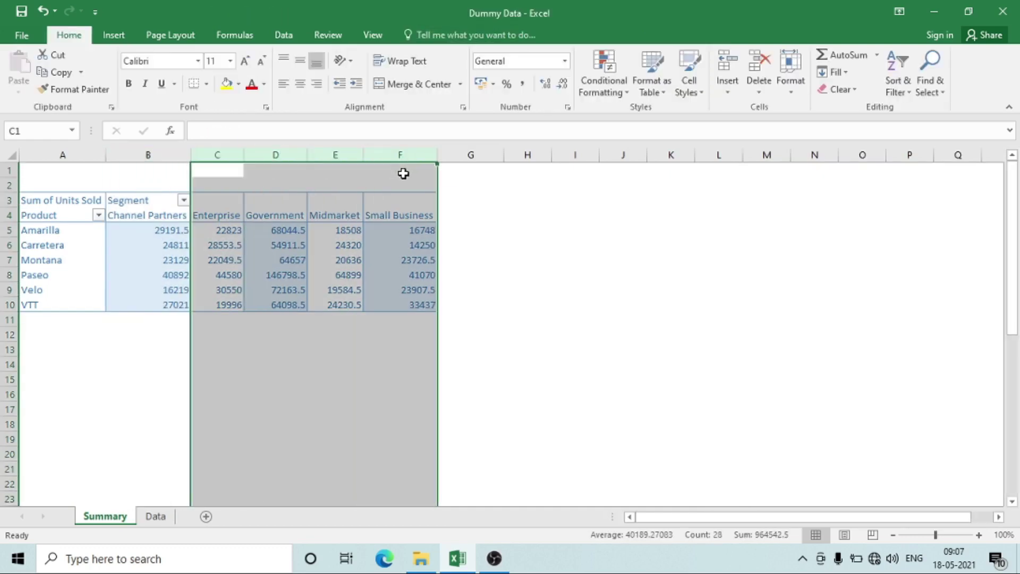
pyautogui.click(84, 266)
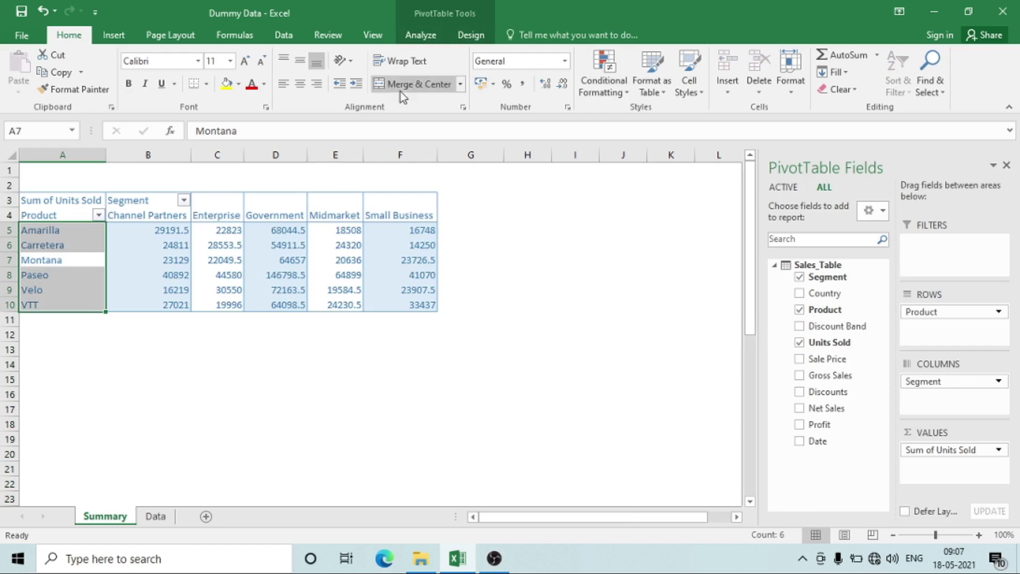
pyautogui.click(454, 40)
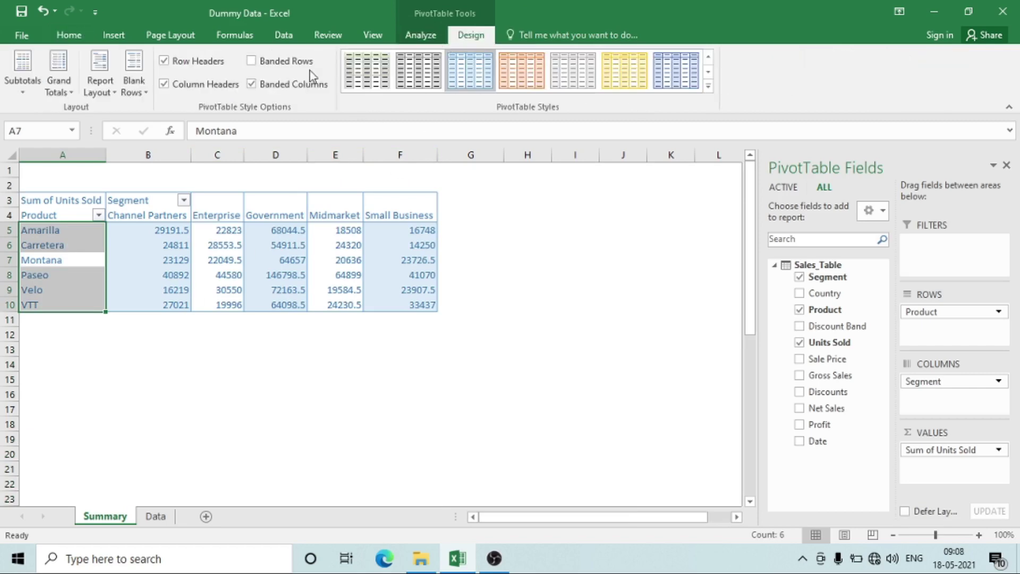
# Step: Apply an orange Medium style, an orange Dark style and a green Dark style to the pivot table in turn
pyautogui.click(708, 86)
pyautogui.click(453, 331)
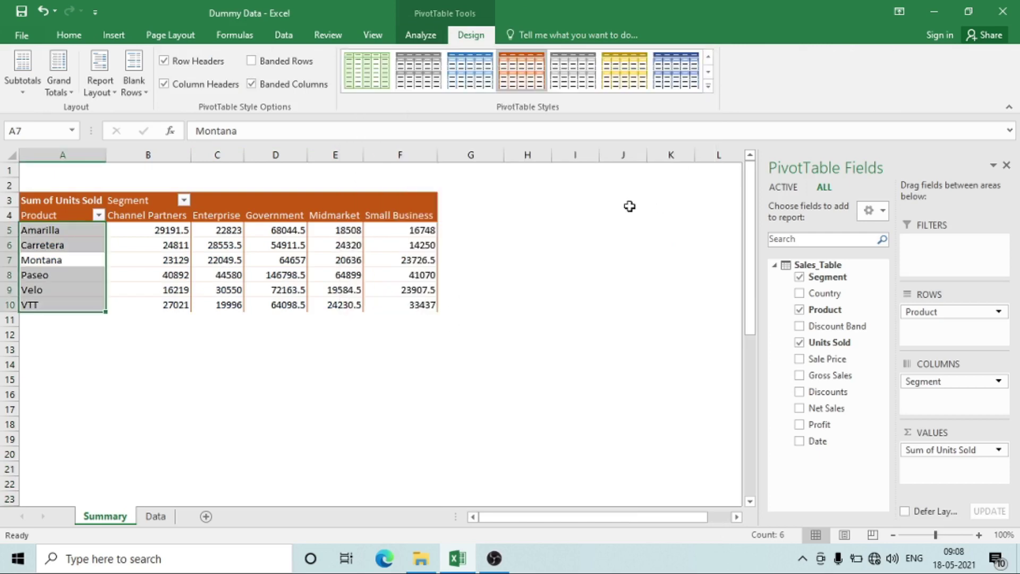
pyautogui.click(709, 85)
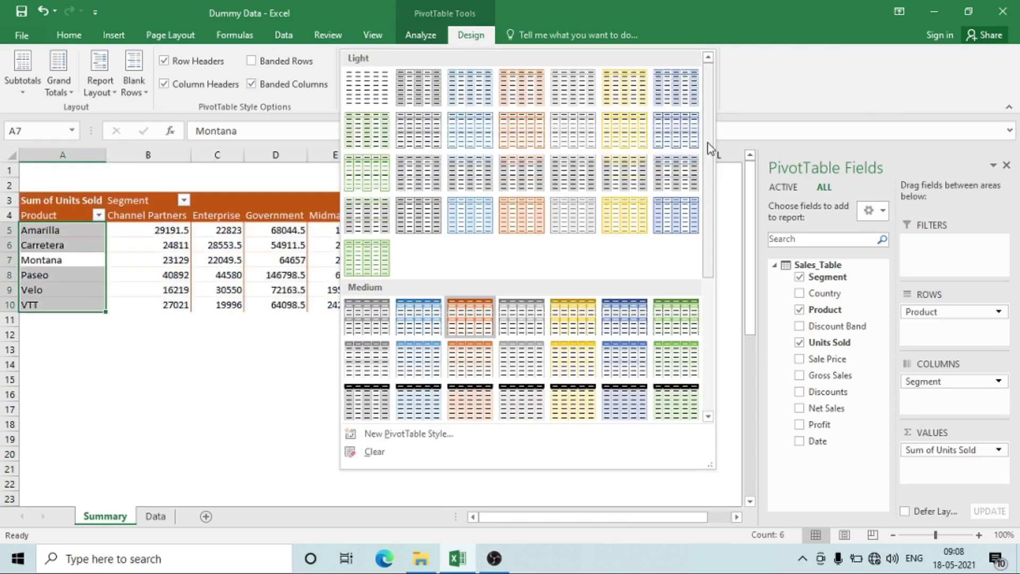
pyautogui.moveTo(708, 135); pyautogui.dragTo(748, 337)
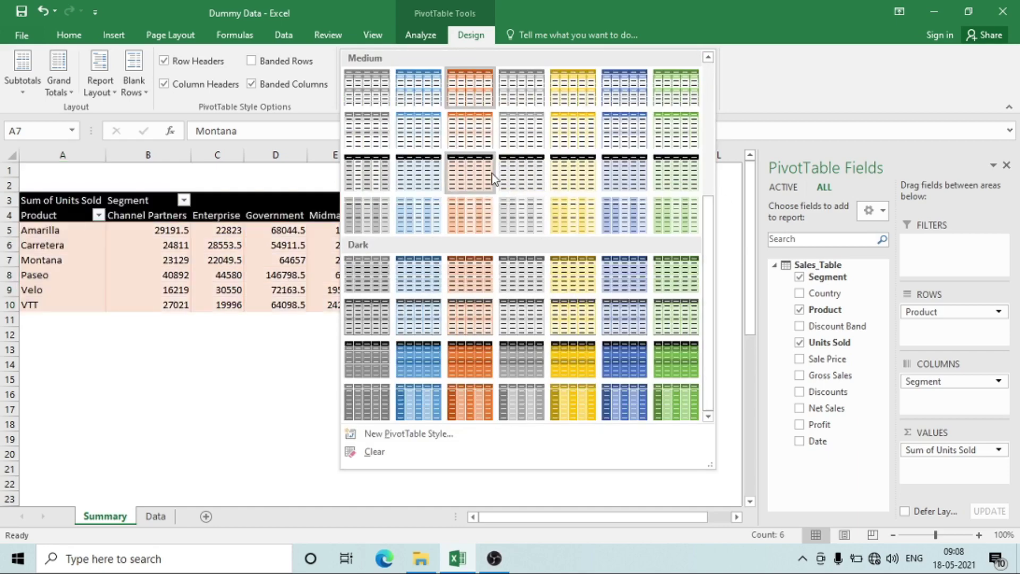
pyautogui.click(485, 391)
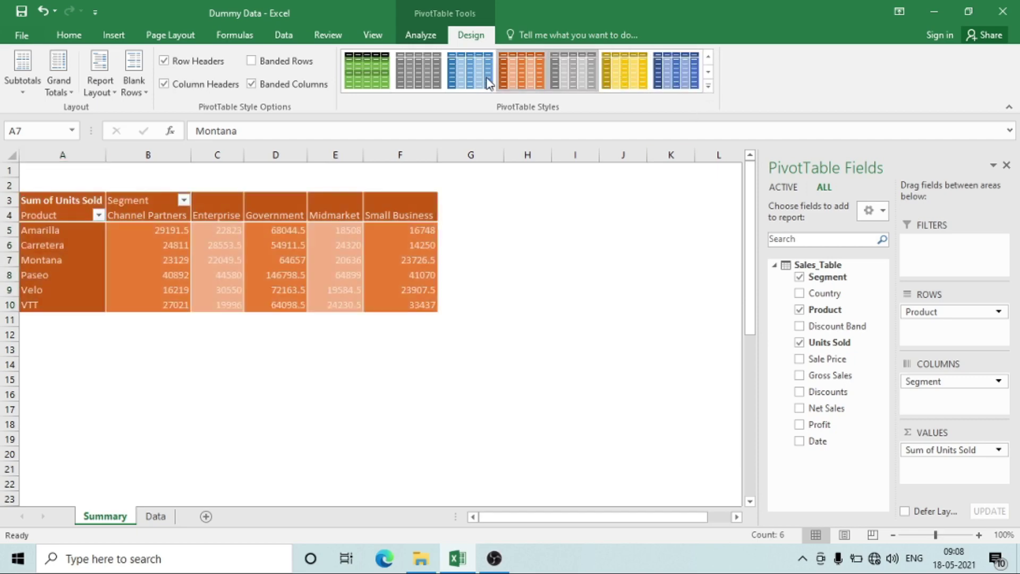
pyautogui.click(361, 75)
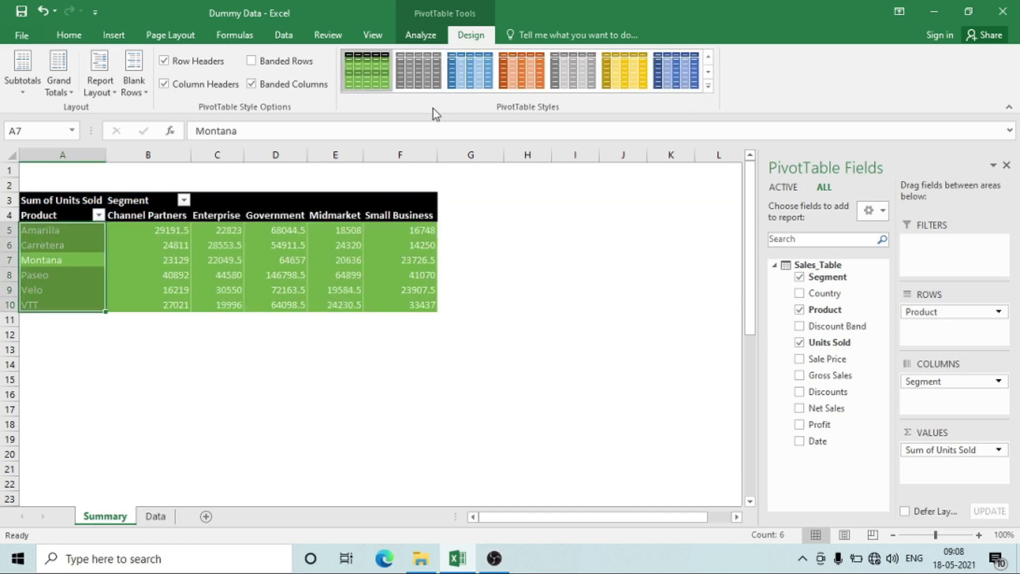
# Step: Turn off banded columns and apply the blue Pivot Style Medium 9 to the pivot table
pyautogui.click(252, 84)
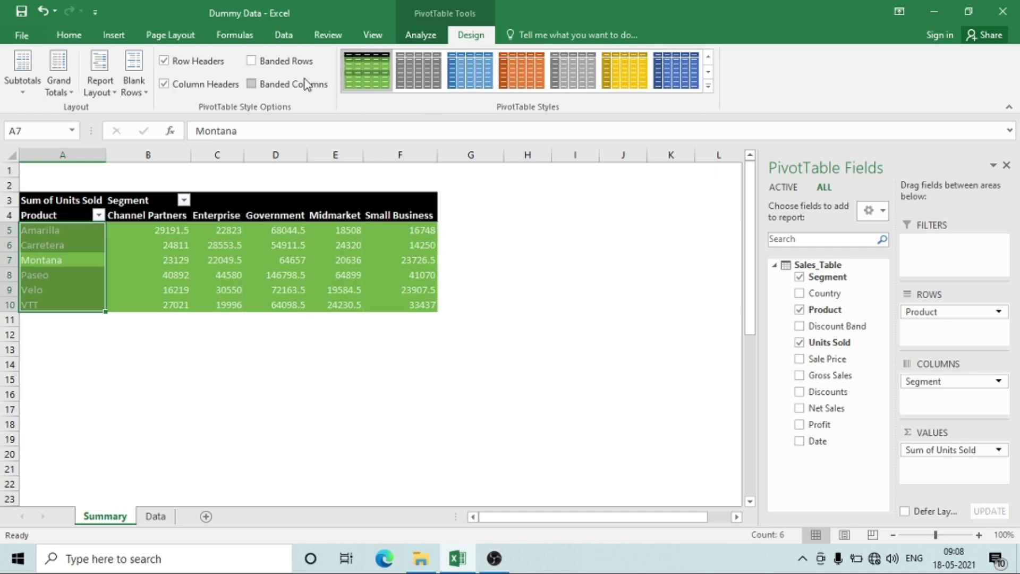
pyautogui.click(709, 86)
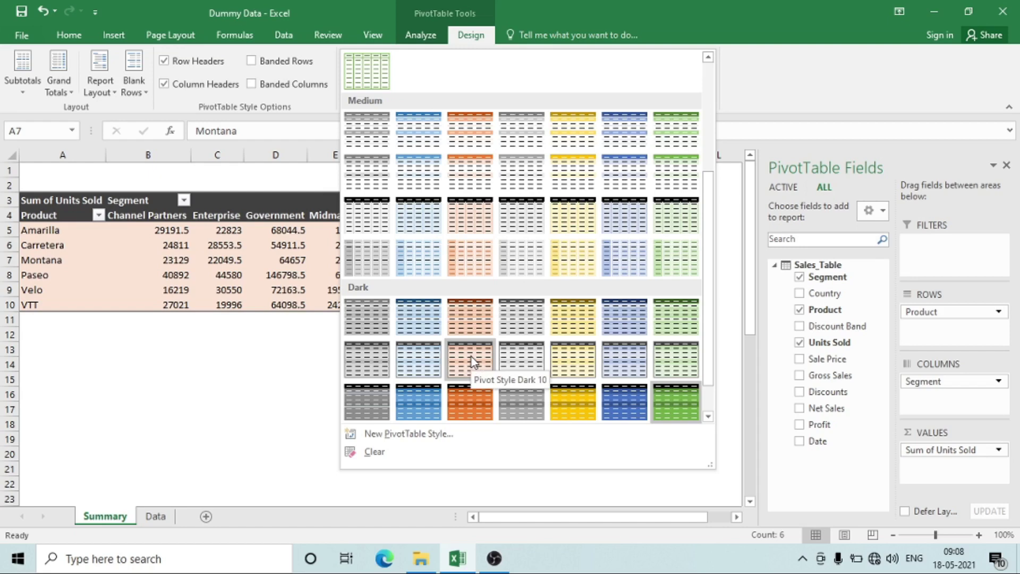
pyautogui.click(308, 279)
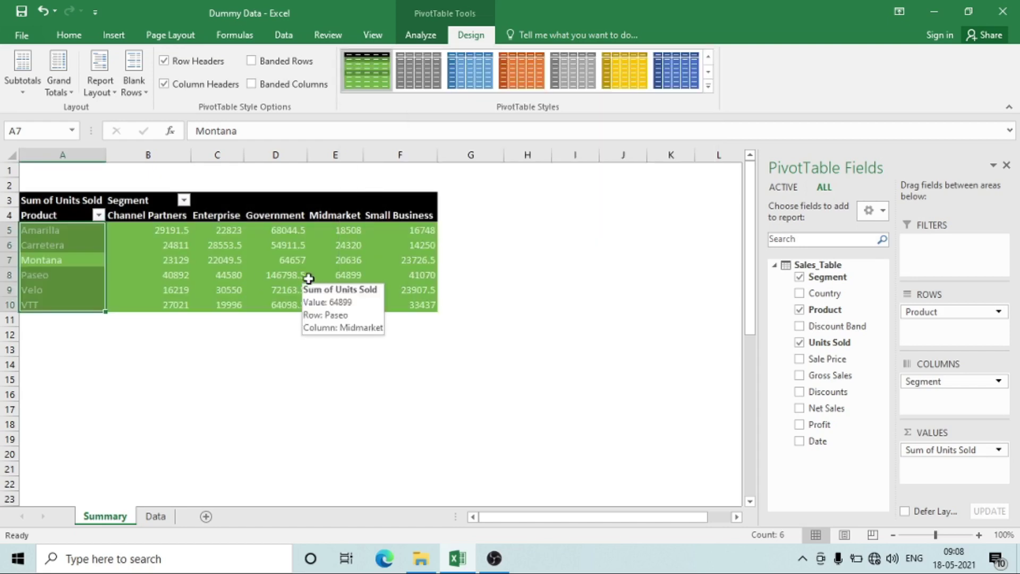
pyautogui.click(708, 87)
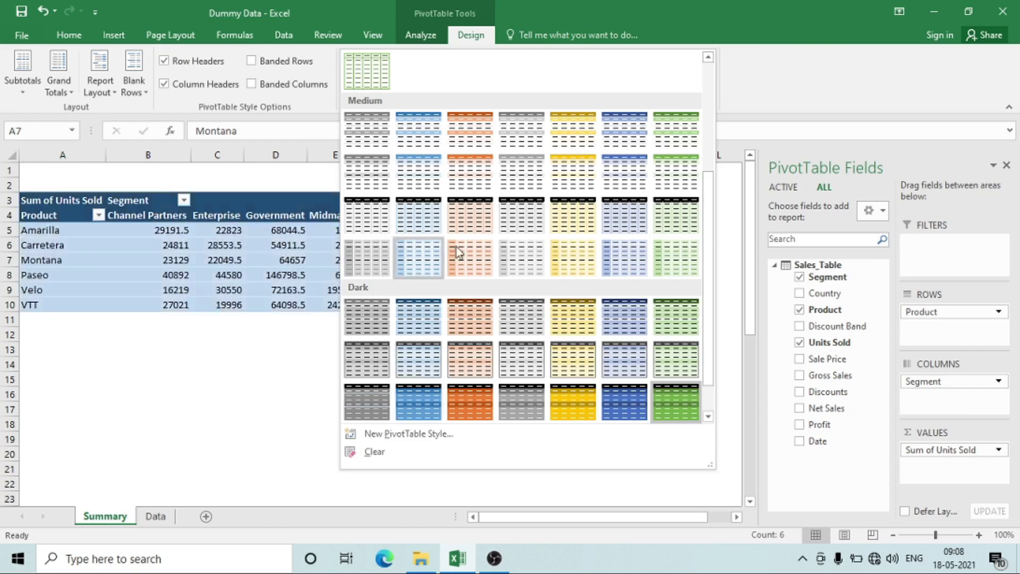
pyautogui.click(420, 162)
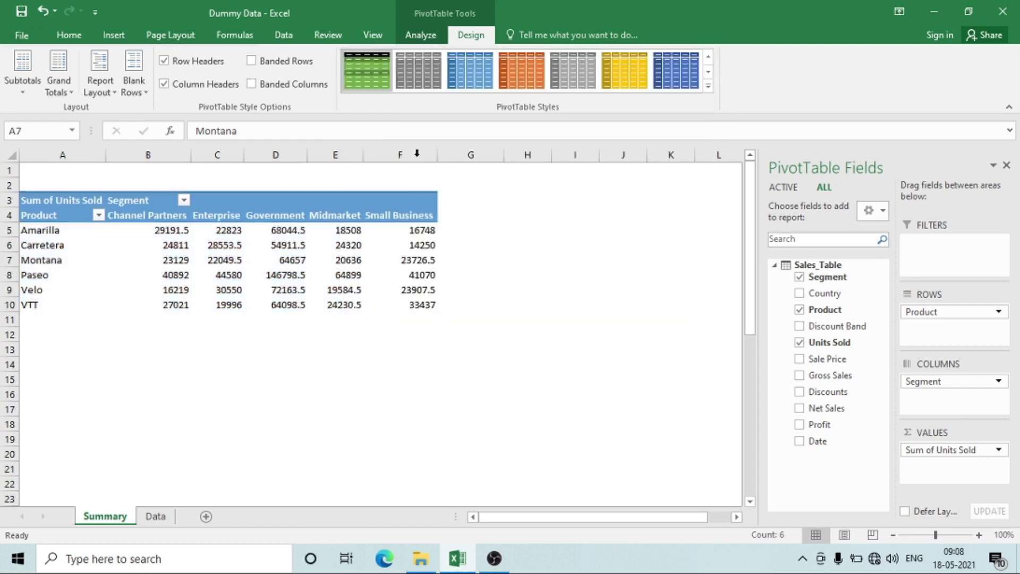
pyautogui.click(274, 302)
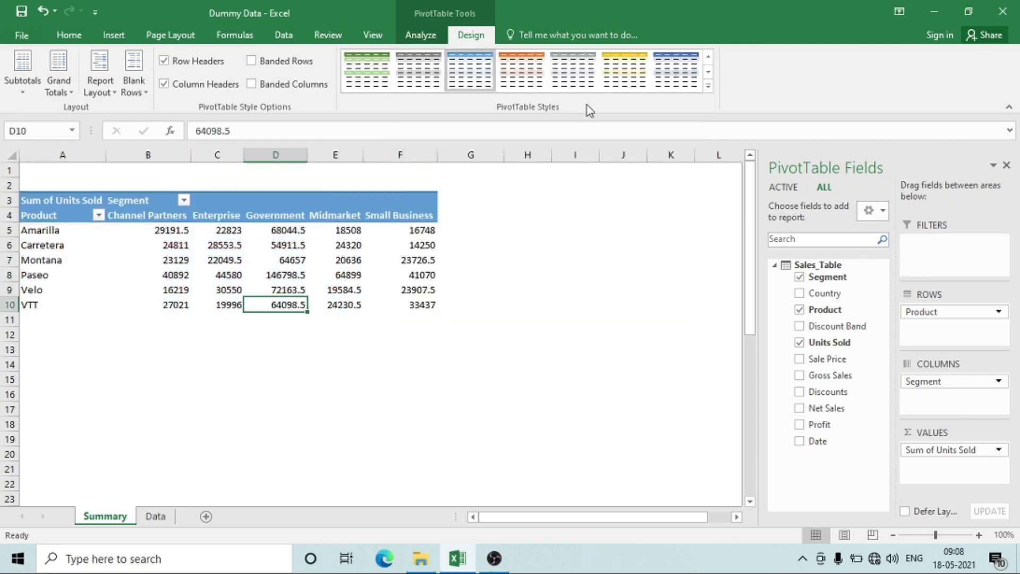
# Step: Clear the style from the pivot table
pyautogui.click(708, 87)
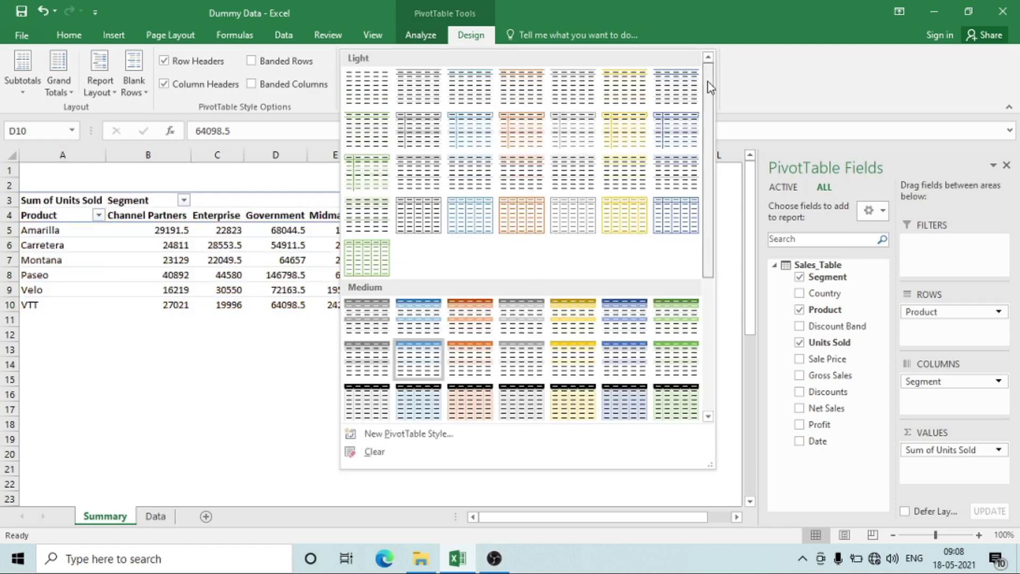
pyautogui.moveTo(707, 93); pyautogui.dragTo(700, 332)
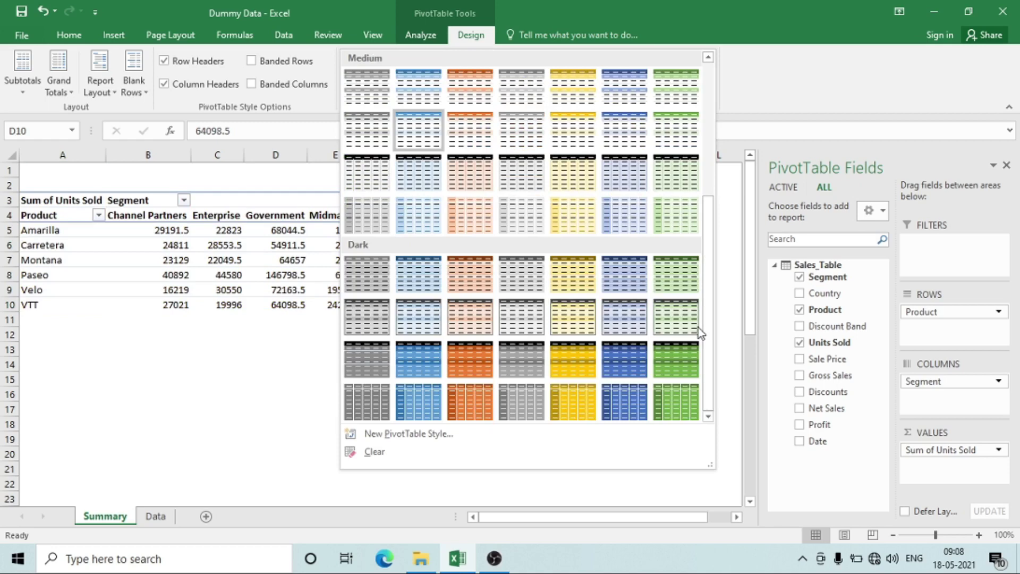
pyautogui.click(358, 449)
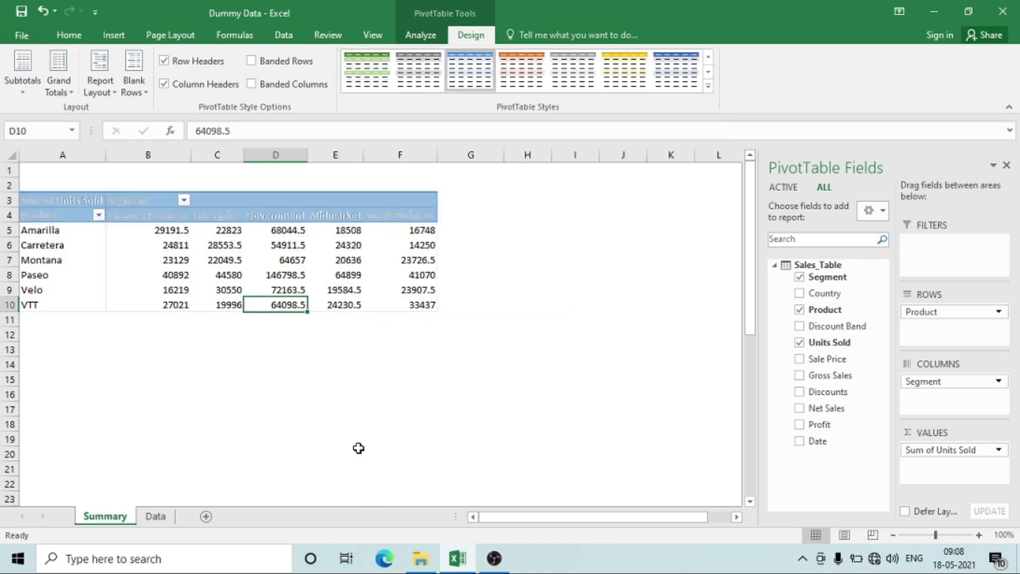
pyautogui.click(174, 287)
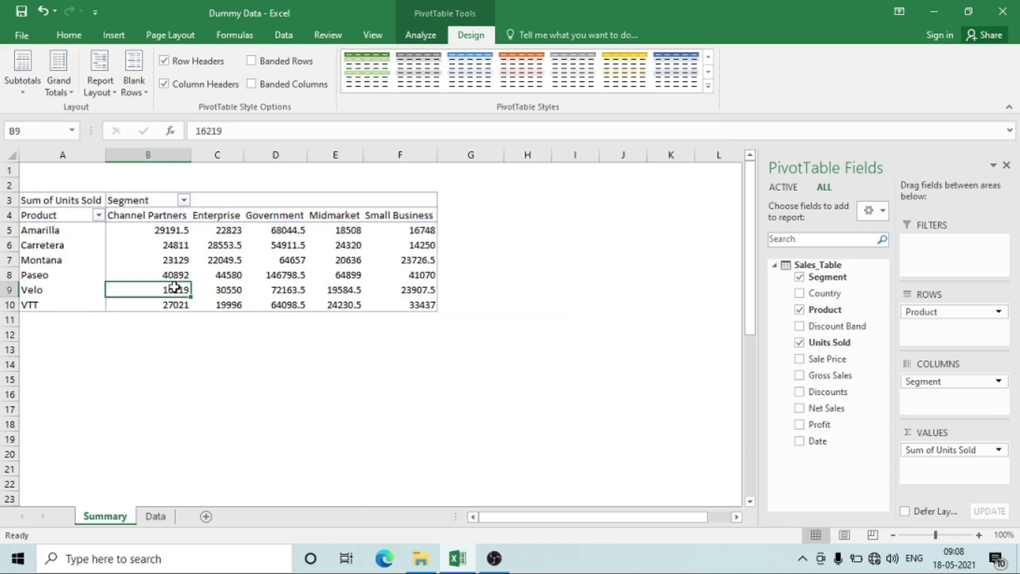
# Step: Review the options for a new pivot table style, including making it the document default, without creating one
pyautogui.click(711, 88)
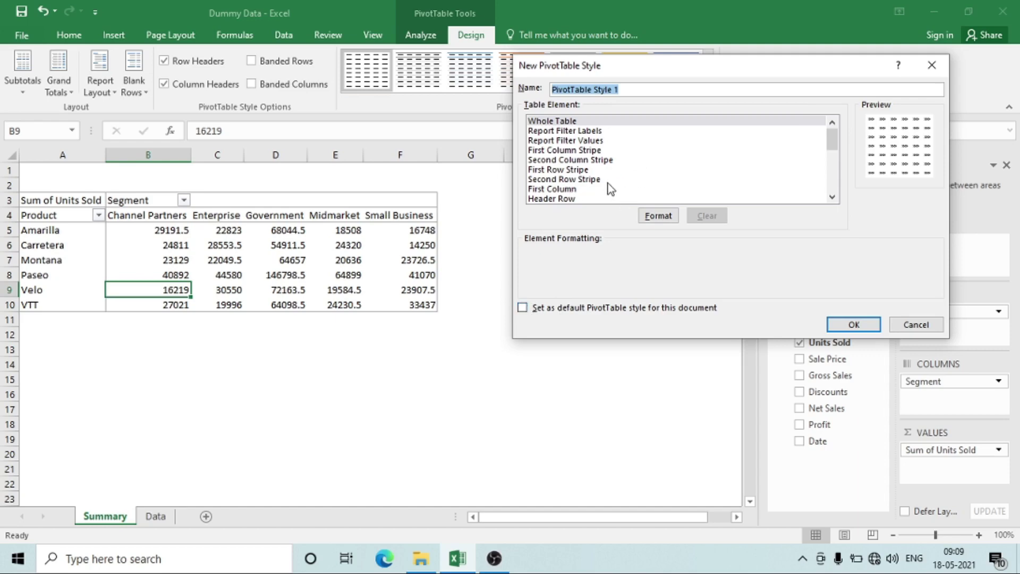
pyautogui.click(522, 308)
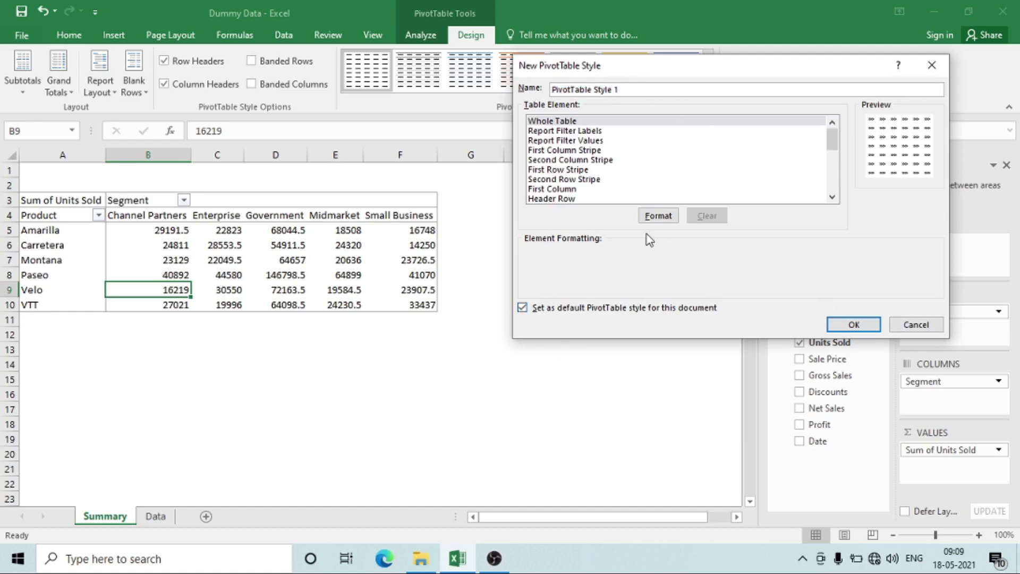
pyautogui.click(895, 329)
pyautogui.click(248, 260)
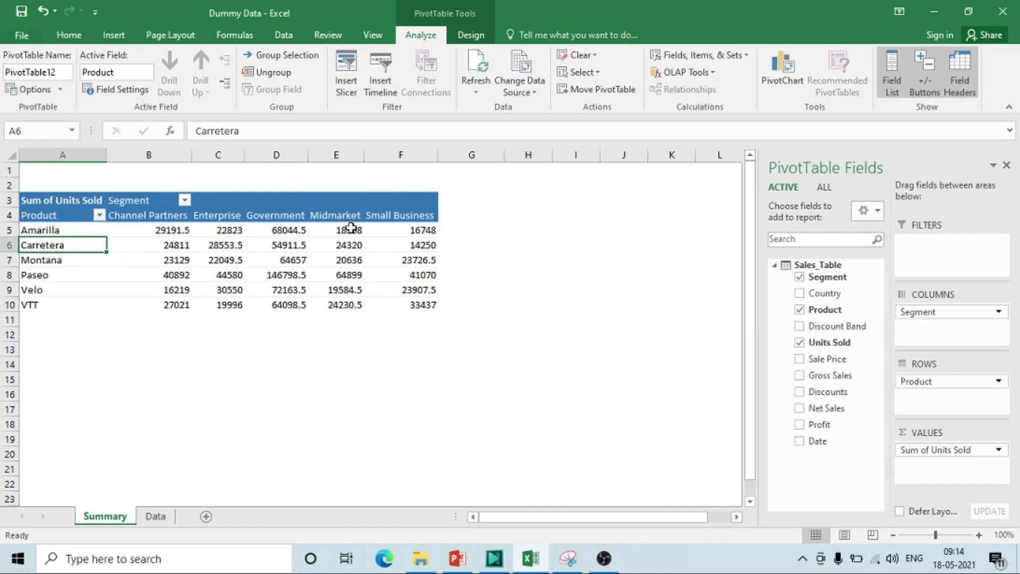
# Step: Review the pivot table's Refresh and Change Data Source options
pyautogui.click(478, 93)
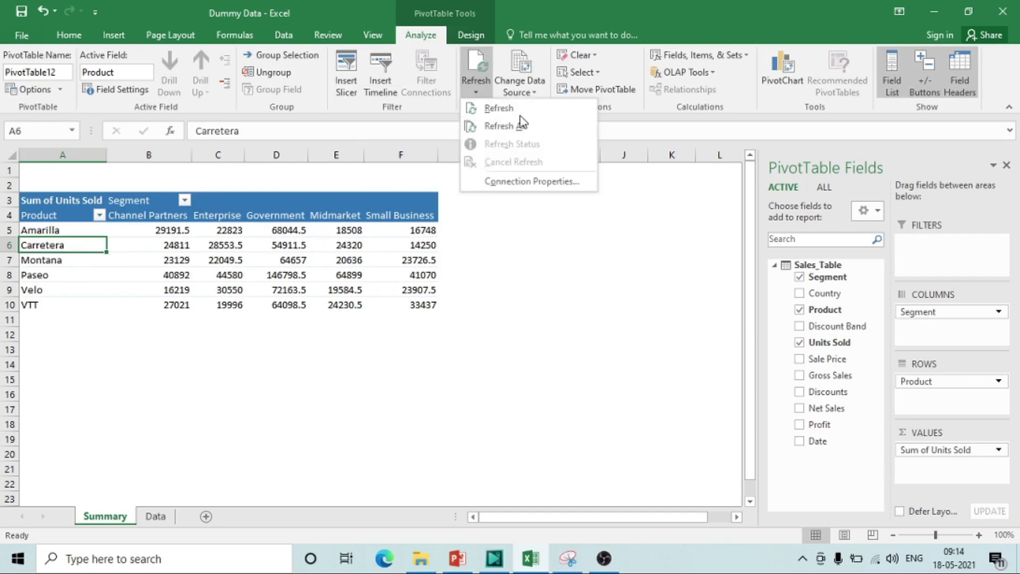
pyautogui.click(534, 90)
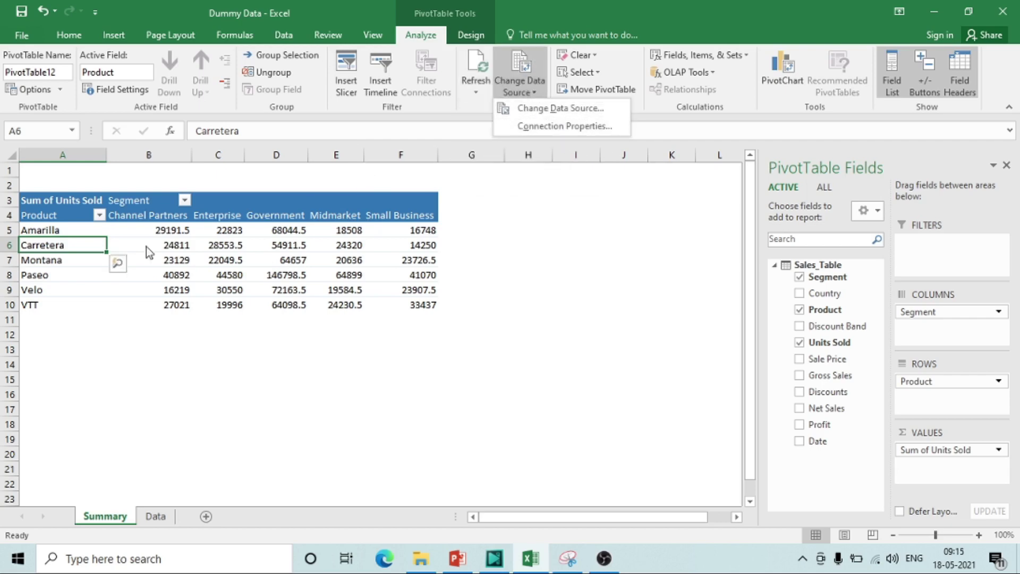
pyautogui.click(189, 268)
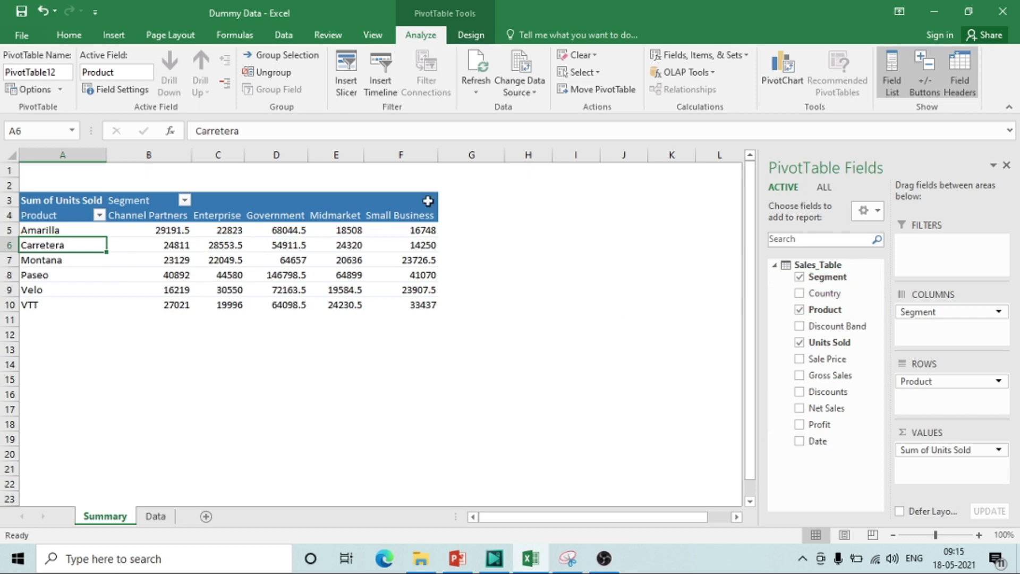
# Step: Examine the refresh connection properties, trying the 60-minute automatic refresh and viewing the connection definition, without saving changes
pyautogui.click(476, 92)
pyautogui.click(524, 182)
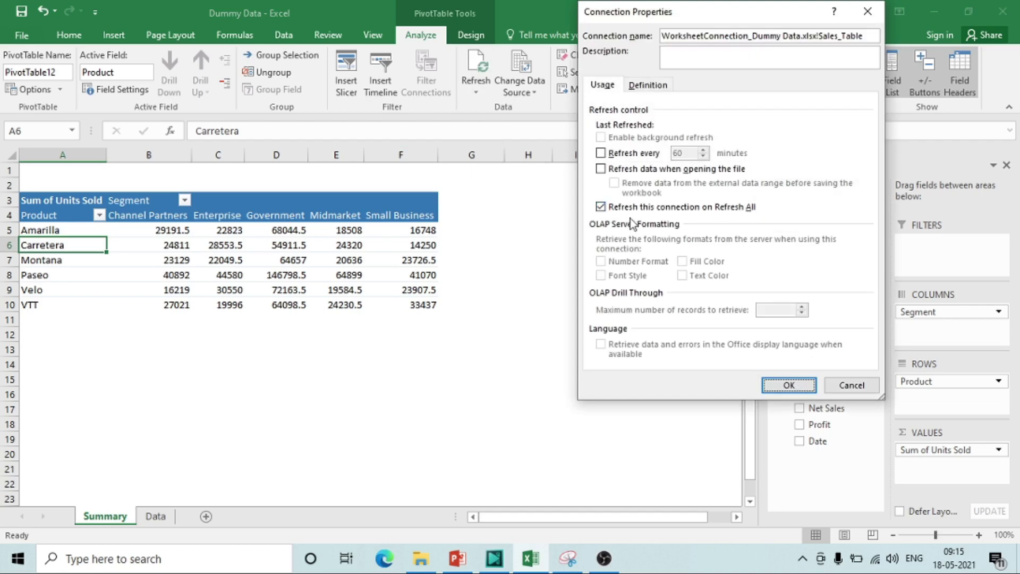
pyautogui.click(601, 155)
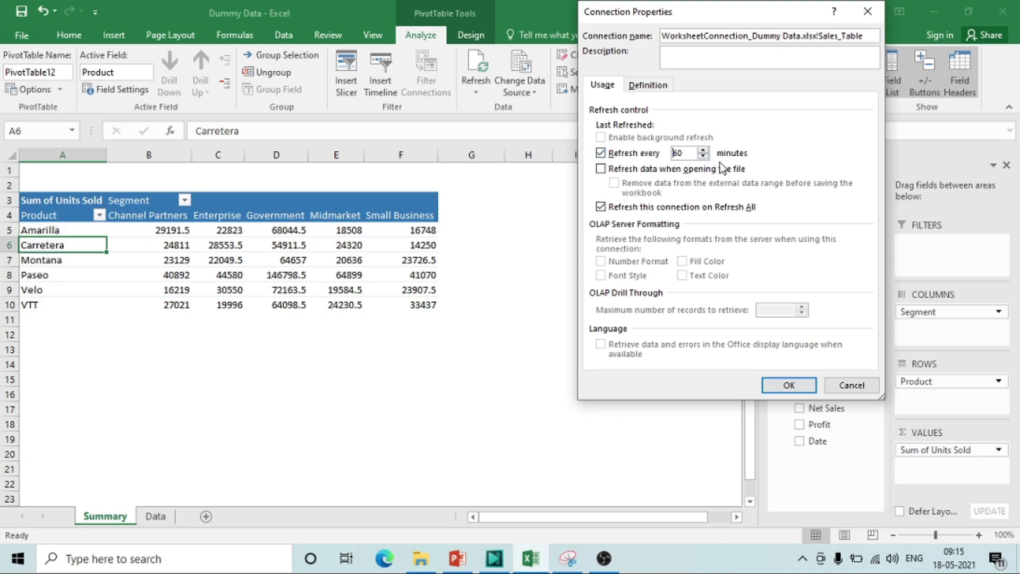
pyautogui.click(601, 154)
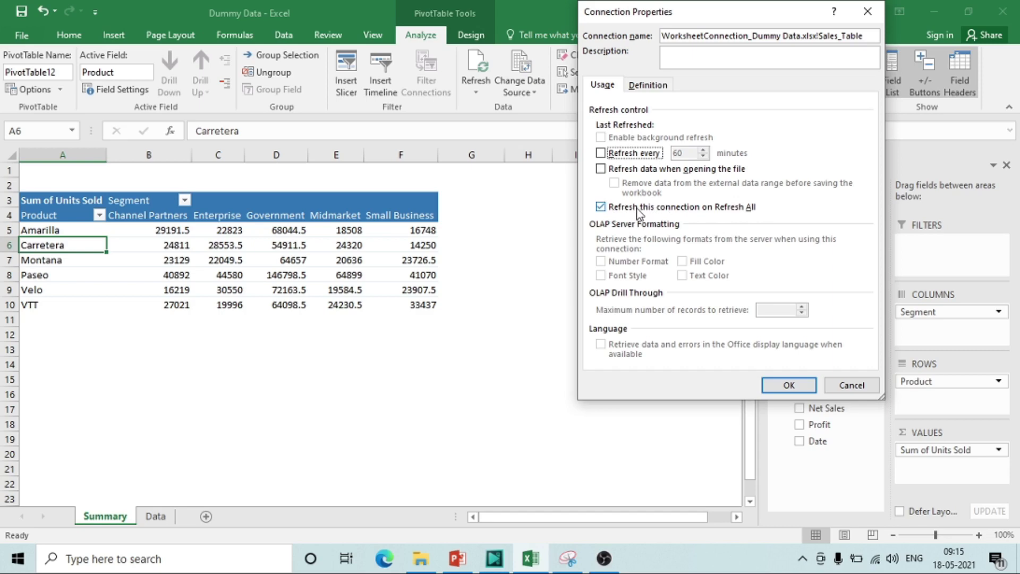
pyautogui.click(652, 89)
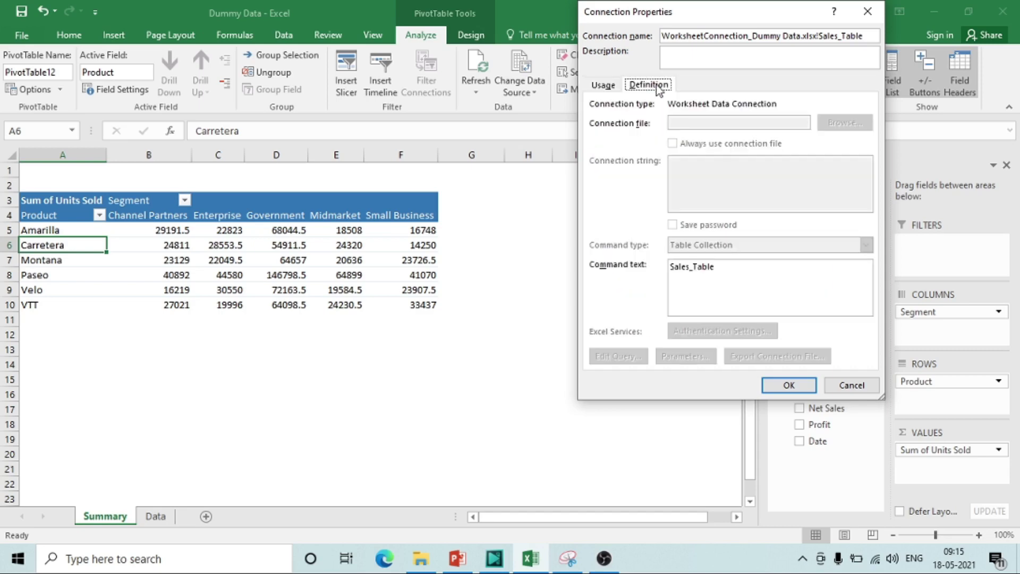
pyautogui.click(852, 384)
# Step: Review the connection properties offered with Change Data Source and close them unchanged
pyautogui.click(532, 93)
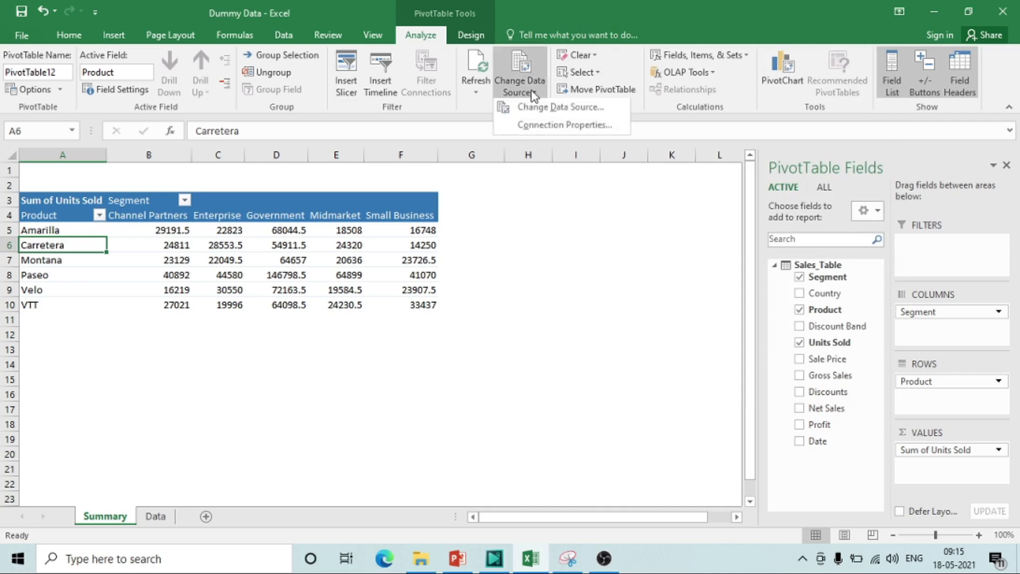
pyautogui.click(567, 127)
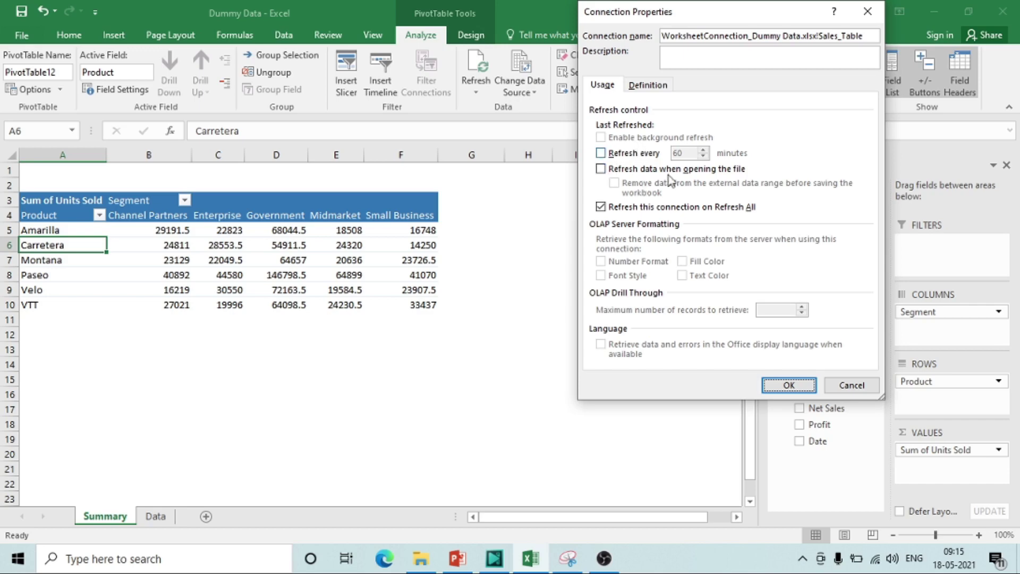
pyautogui.click(861, 390)
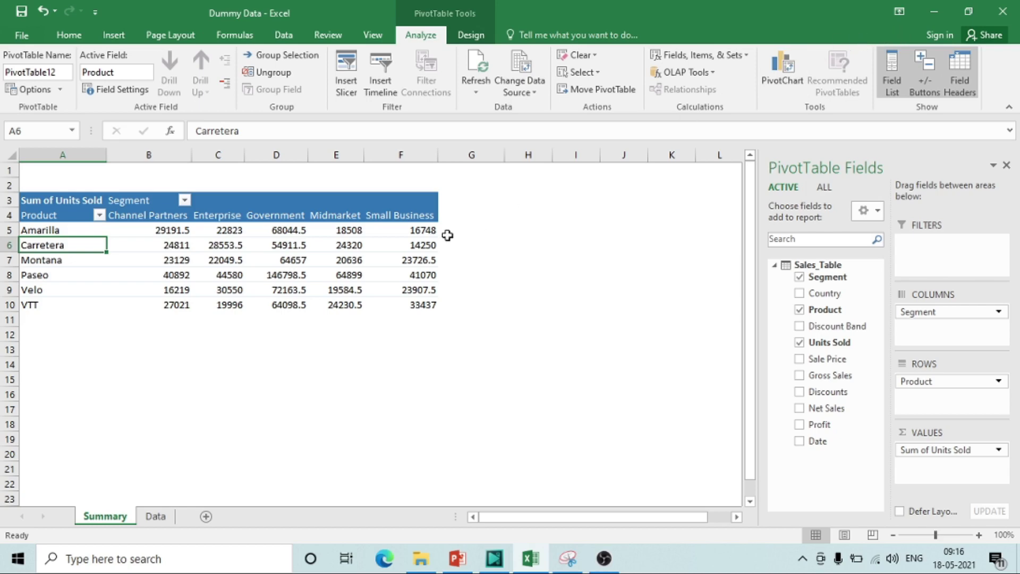
pyautogui.moveTo(306, 247)
pyautogui.moveTo(221, 245)
pyautogui.moveTo(225, 266)
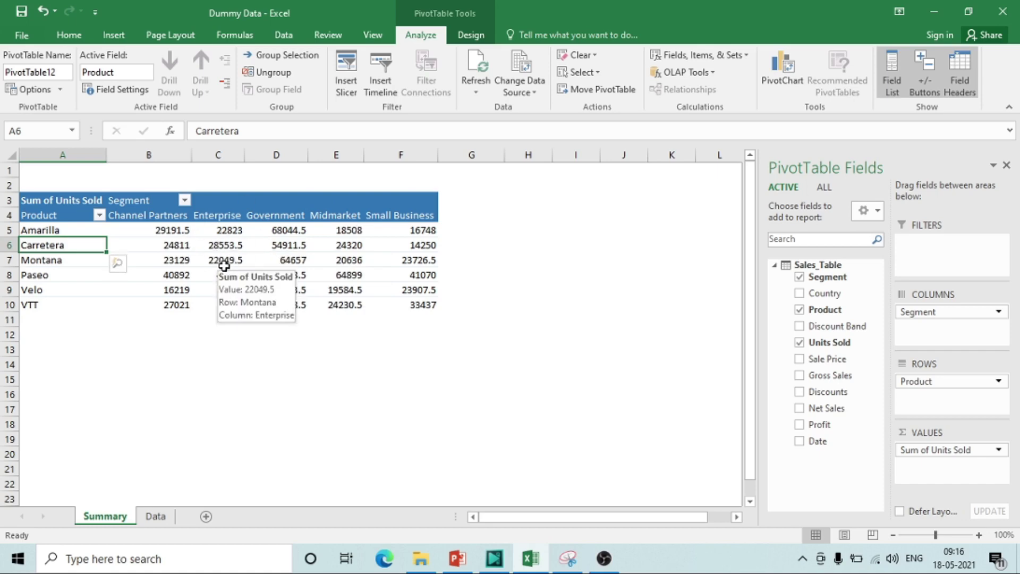